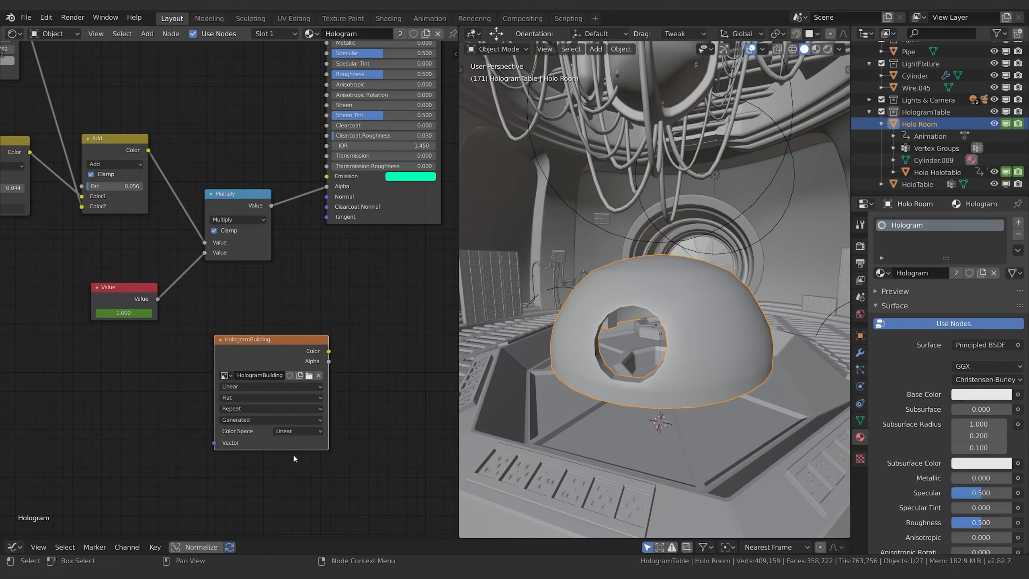
- Nudge the HologramBuilding image texture node slightly closer beneath the Multiply node, leaving it unconnected
{"action": "middle_click_drag", "start_coordinate": [332, 442], "coordinate": [310, 451]}
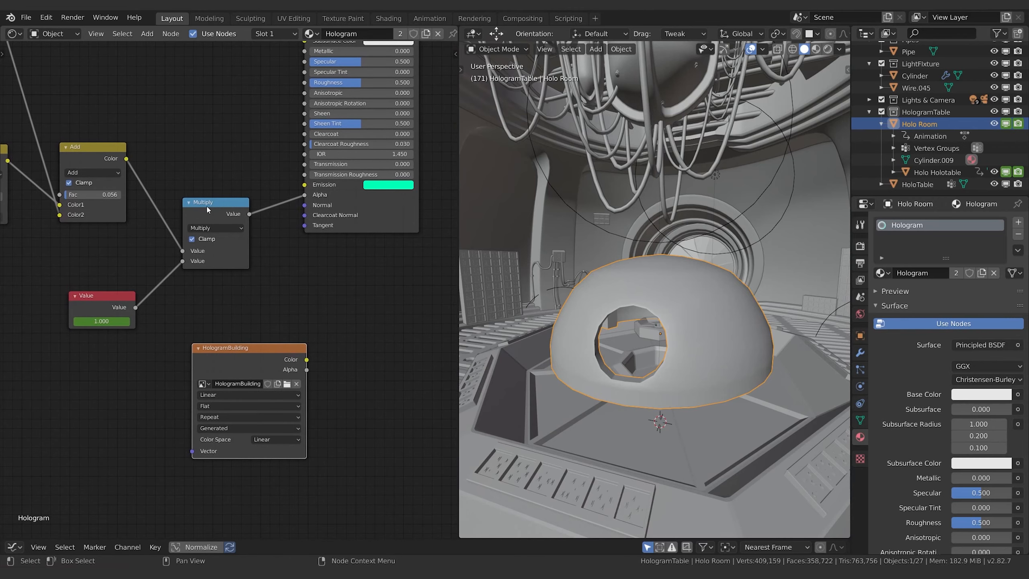
{"action": "middle_click_drag", "start_coordinate": [286, 304], "coordinate": [305, 299]}
{"action": "left_click_drag", "start_coordinate": [259, 360], "coordinate": [248, 350]}
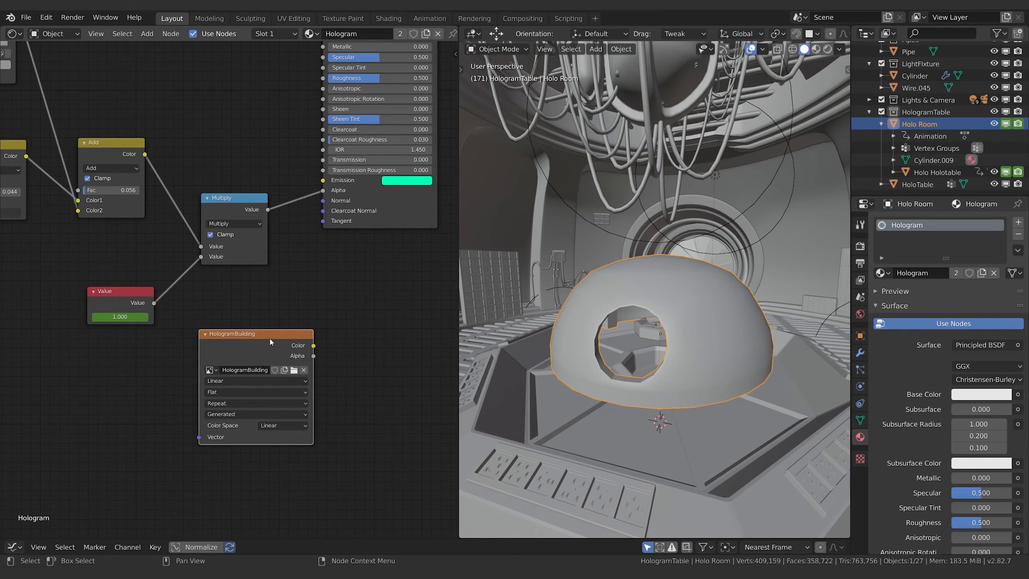
{"action": "scroll", "coordinate": [298, 287], "scroll_direction": "down", "scroll_amount": 1}
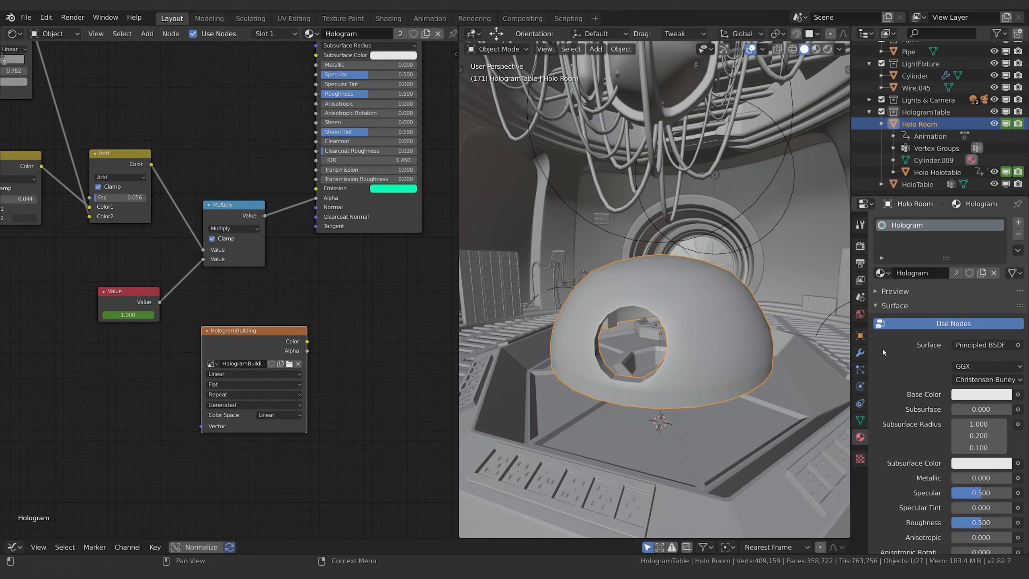
- Set the scene's render engine to Cycles and its device to GPU Compute
{"action": "left_click", "coordinate": [860, 245]}
{"action": "left_click", "coordinate": [972, 222]}
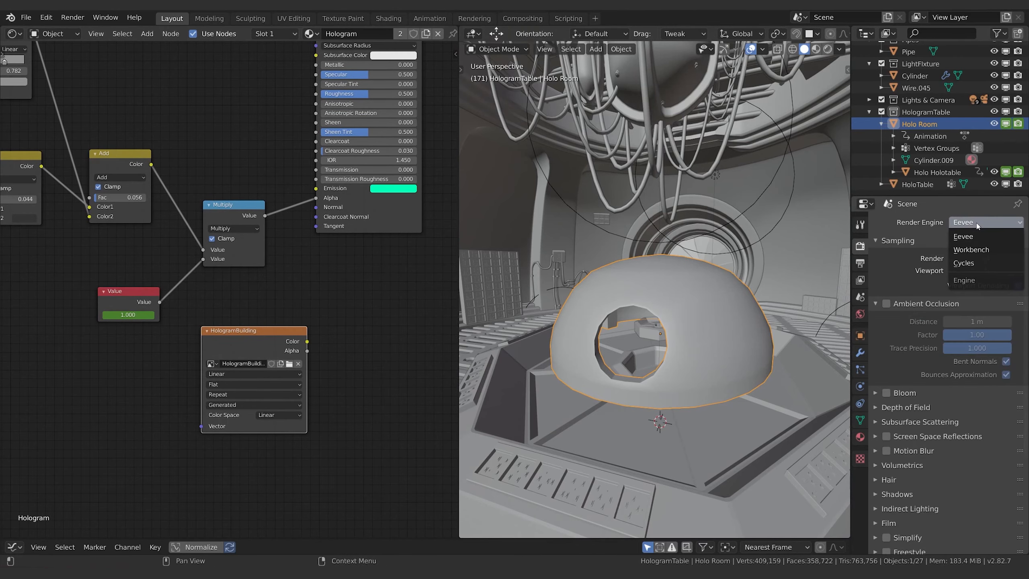
{"action": "left_click", "coordinate": [984, 263]}
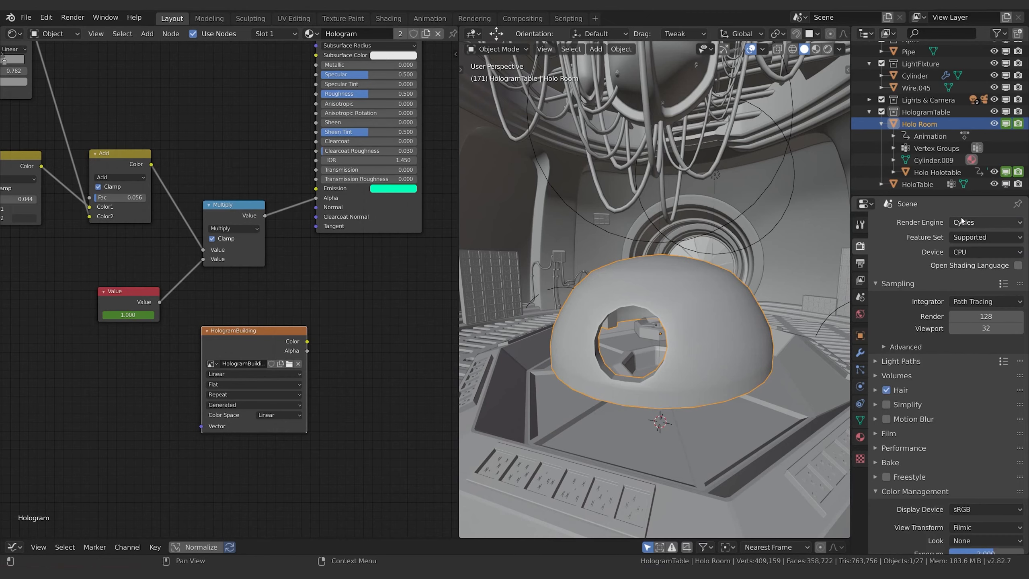
{"action": "left_click", "coordinate": [980, 251]}
{"action": "left_click", "coordinate": [970, 274]}
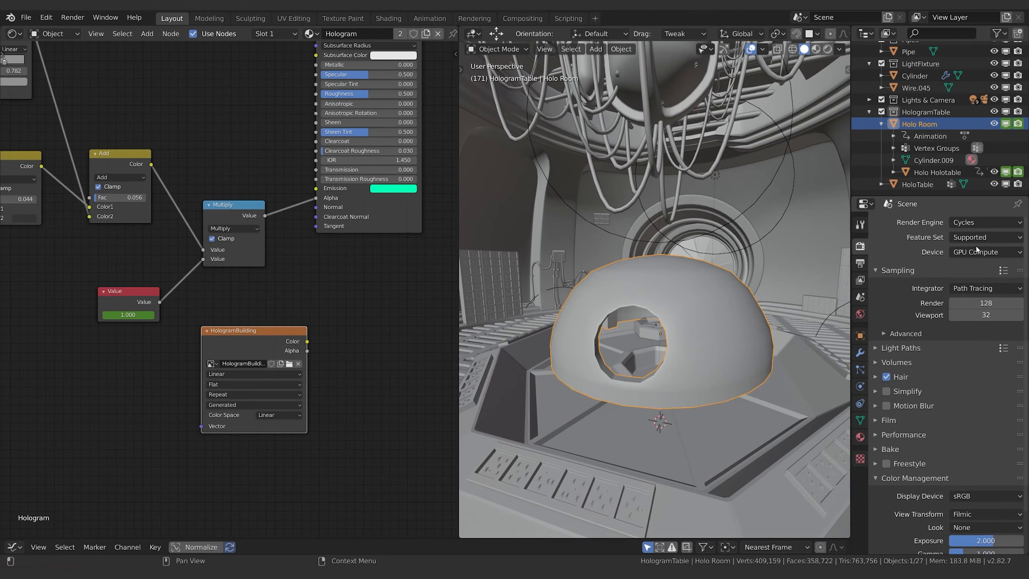
- Set the Cycles render samples to 50
{"action": "left_click", "coordinate": [991, 314]}
{"action": "left_click", "coordinate": [988, 303]}
{"action": "type", "text": "50"}
{"action": "key", "text": "Return"}
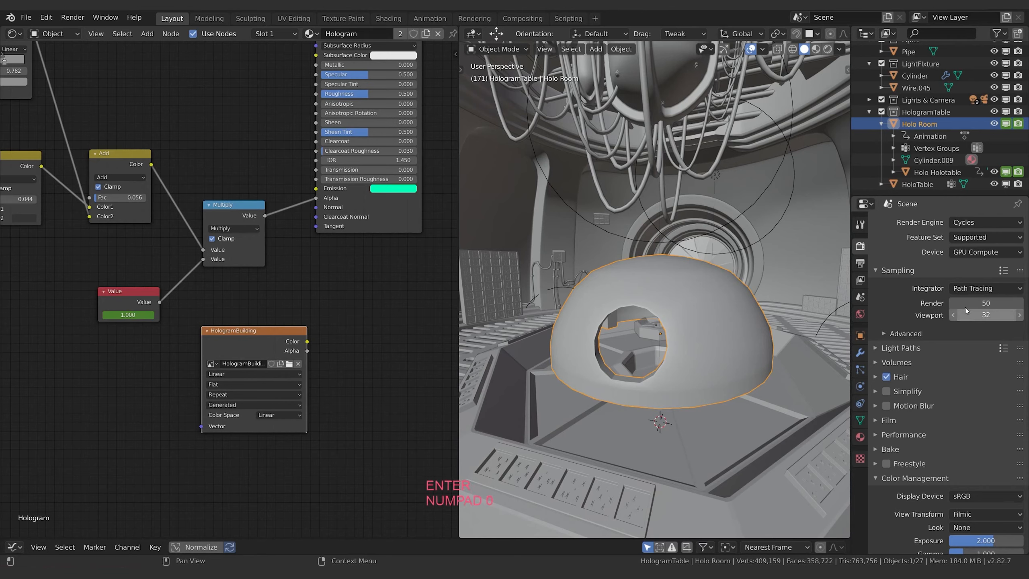
- Expand the Bake settings and look through the available bake types
{"action": "scroll", "coordinate": [964, 323], "scroll_direction": "down", "scroll_amount": 3}
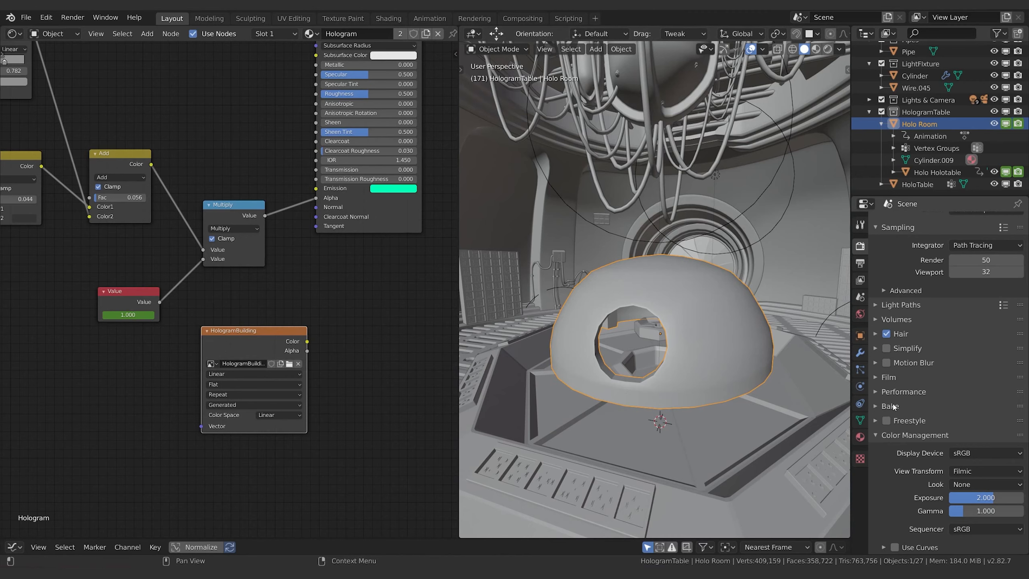
{"action": "left_click", "coordinate": [889, 437]}
{"action": "left_click", "coordinate": [889, 449]}
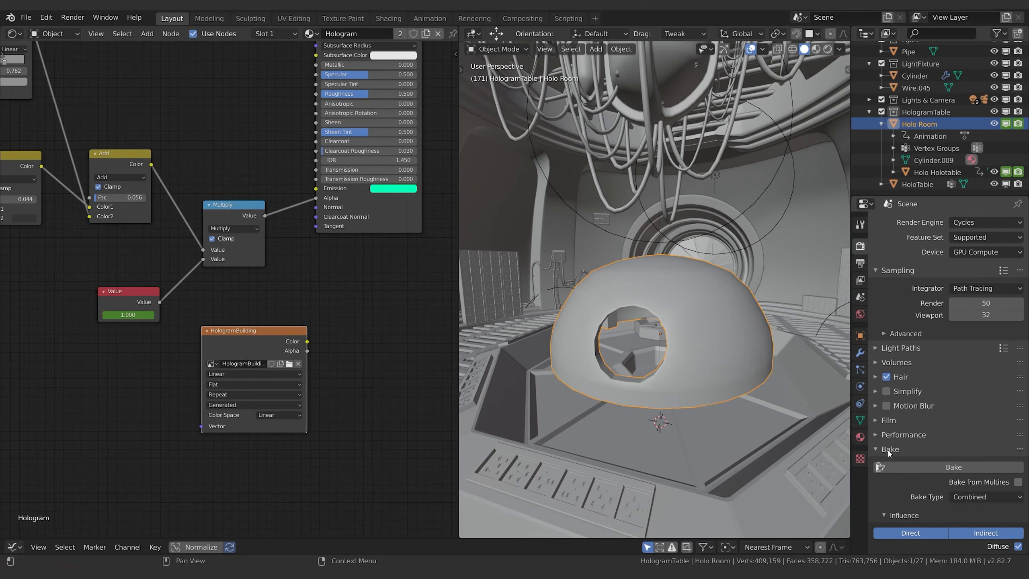
{"action": "scroll", "coordinate": [907, 442], "scroll_direction": "down", "scroll_amount": 8}
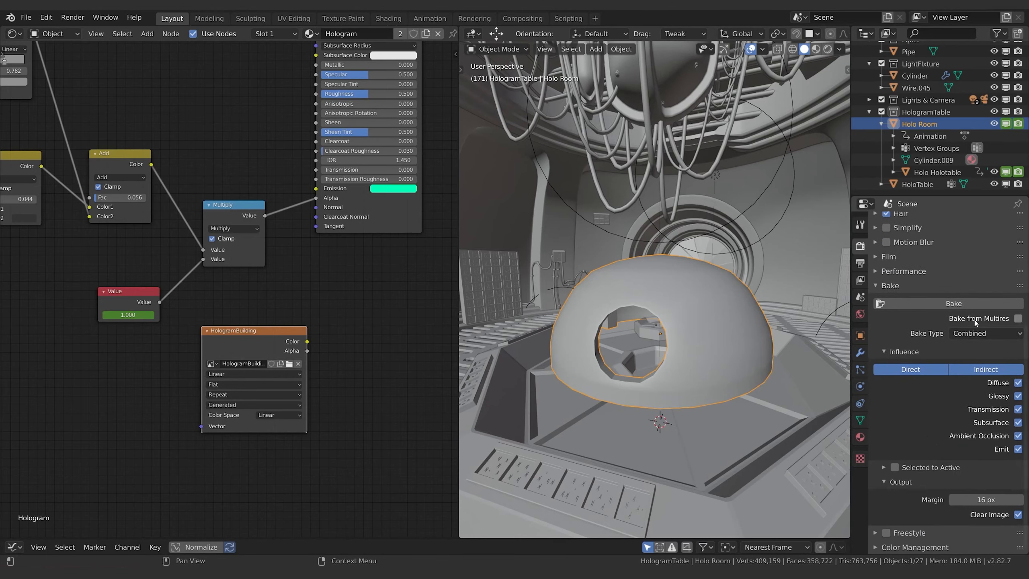
{"action": "left_click", "coordinate": [995, 335]}
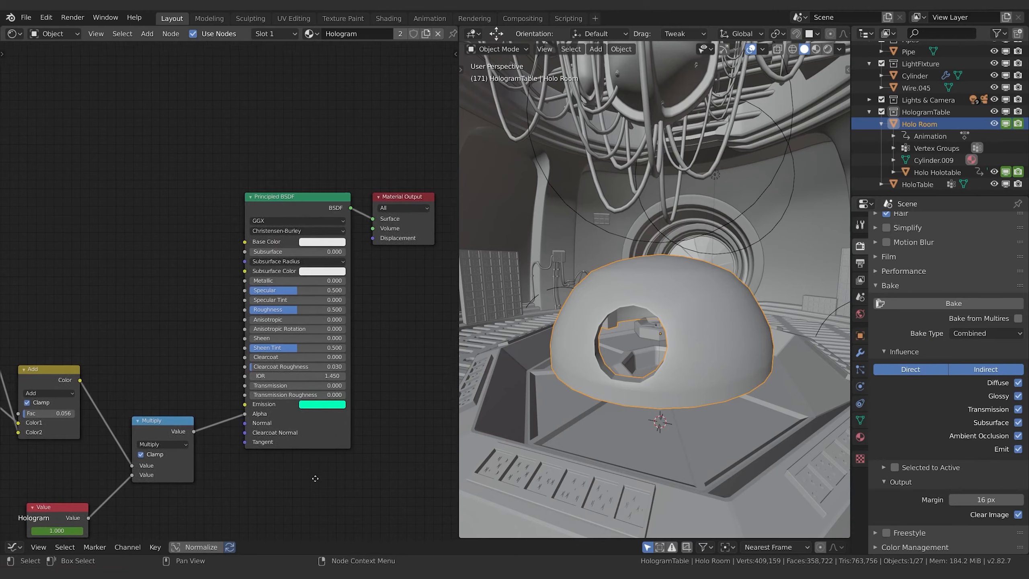
{"action": "middle_click_drag", "start_coordinate": [314, 478], "coordinate": [304, 409]}
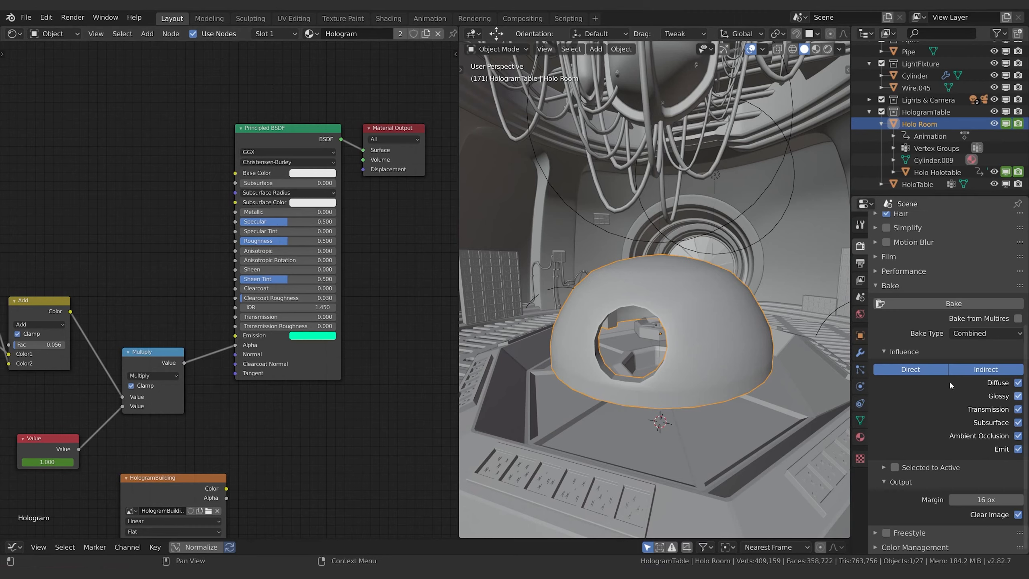
{"action": "left_click", "coordinate": [988, 333]}
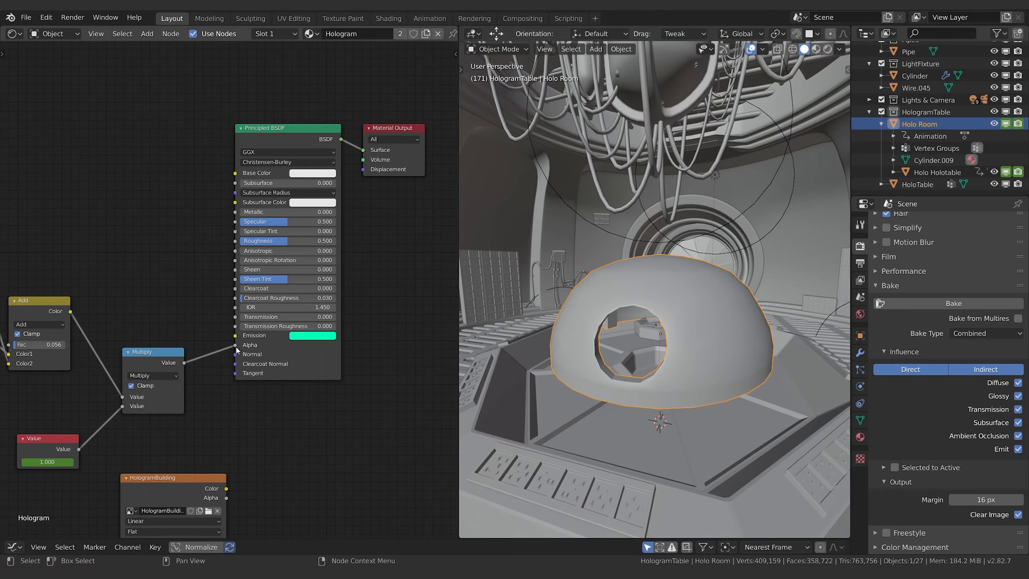
{"action": "left_click", "coordinate": [996, 333]}
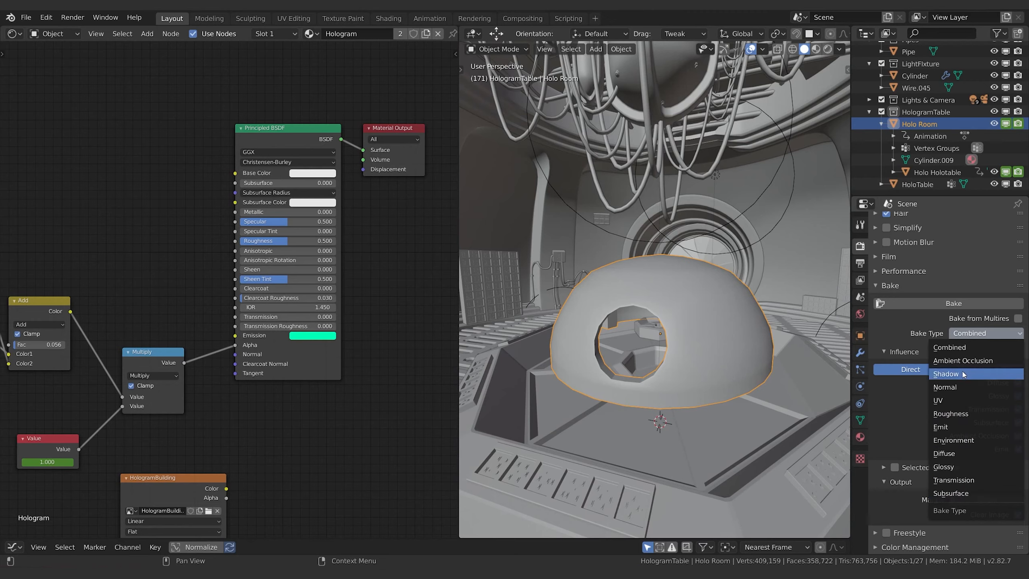
{"action": "key", "text": "Escape"}
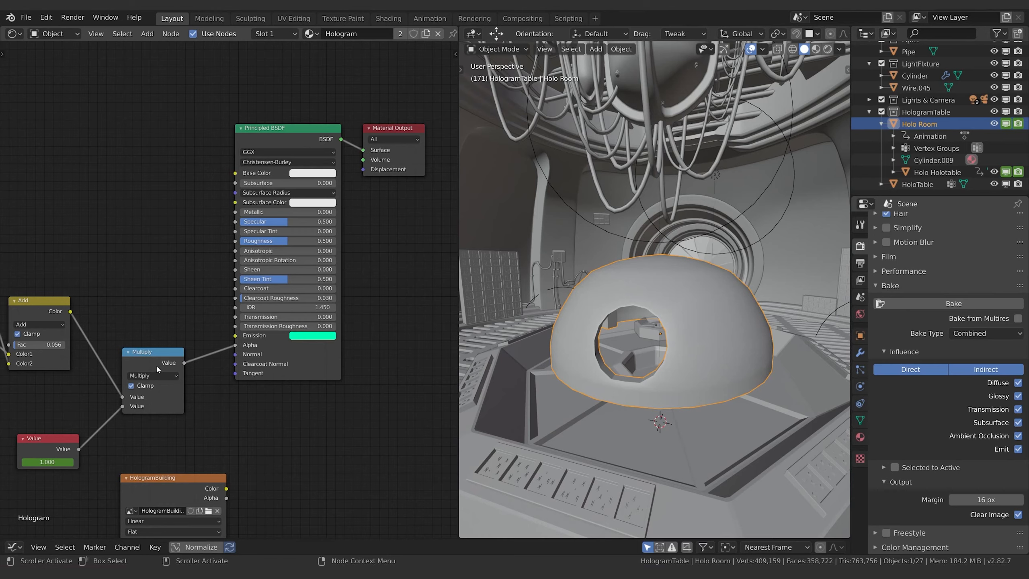
- Reroute the Multiply node's output from the Principled BSDF's Alpha to its Emission input, and set the bake type to Emit
{"action": "left_click_drag", "start_coordinate": [158, 365], "coordinate": [153, 355]}
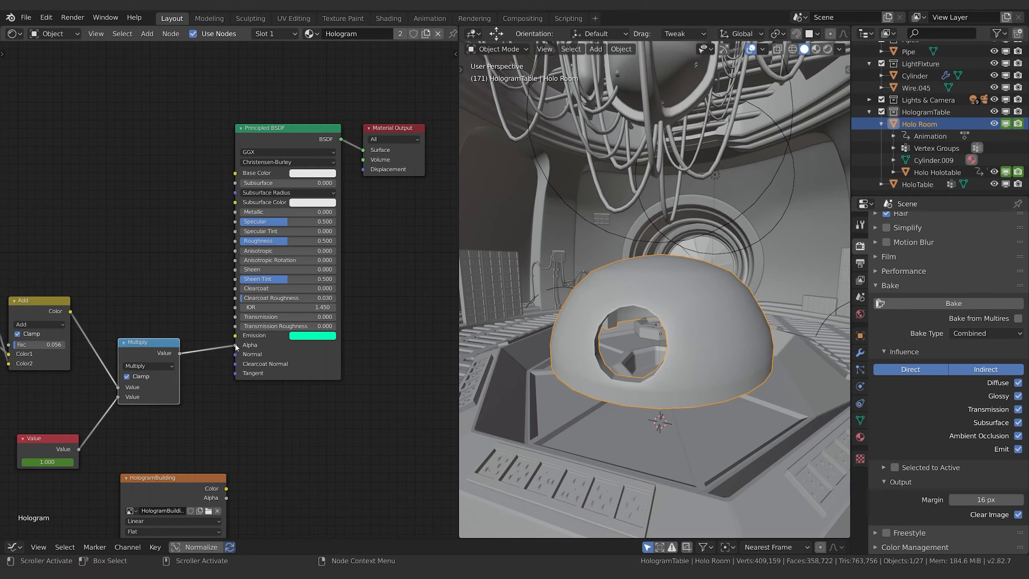
{"action": "mouse_move", "coordinate": [236, 345]}
{"action": "left_mouse_down"}
{"action": "mouse_move", "coordinate": [193, 351]}
{"action": "mouse_move", "coordinate": [234, 345]}
{"action": "mouse_move", "coordinate": [217, 350]}
{"action": "mouse_move", "coordinate": [231, 335]}
{"action": "left_mouse_up"}
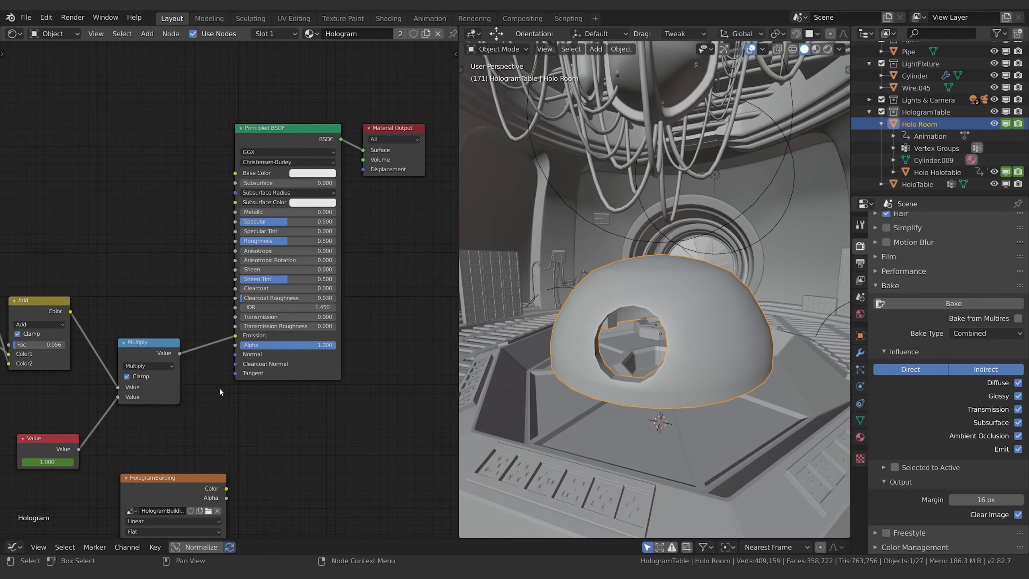
{"action": "left_click", "coordinate": [995, 334]}
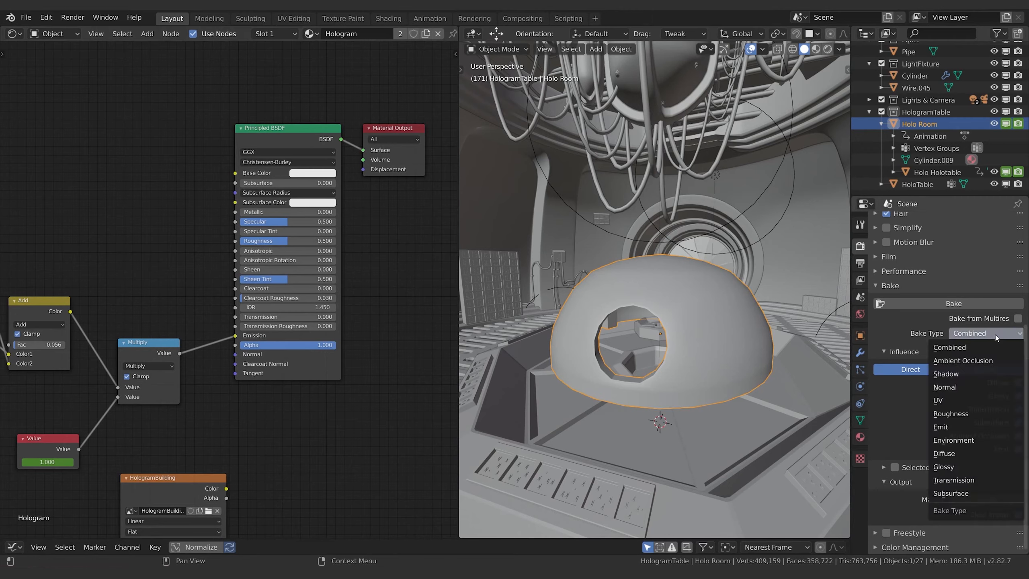
{"action": "left_click", "coordinate": [932, 428]}
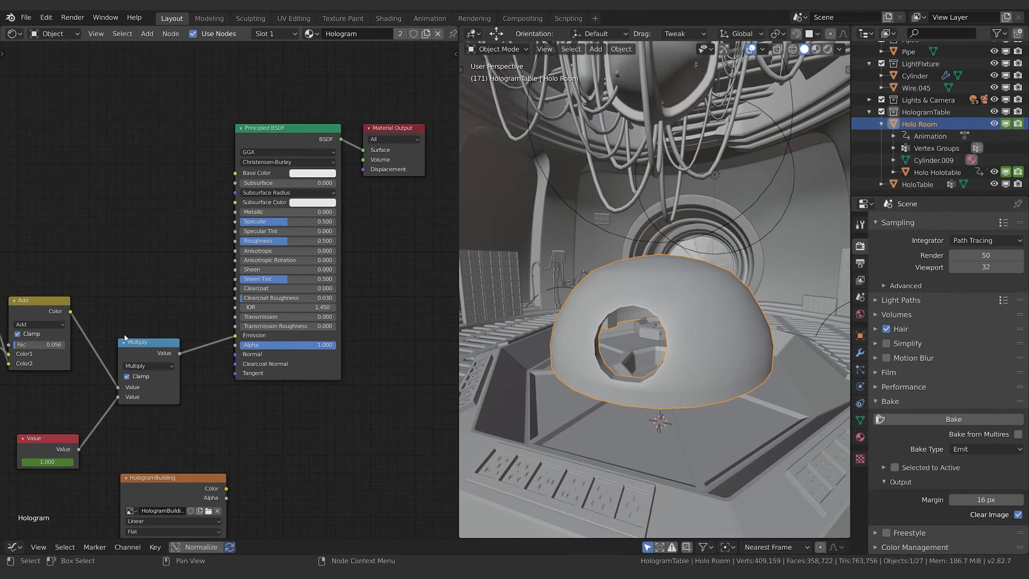
{"action": "middle_click_drag", "start_coordinate": [124, 338], "coordinate": [240, 322]}
{"action": "scroll", "coordinate": [218, 279], "scroll_direction": "down", "scroll_amount": 3}
{"action": "middle_click_drag", "start_coordinate": [89, 269], "coordinate": [259, 267]}
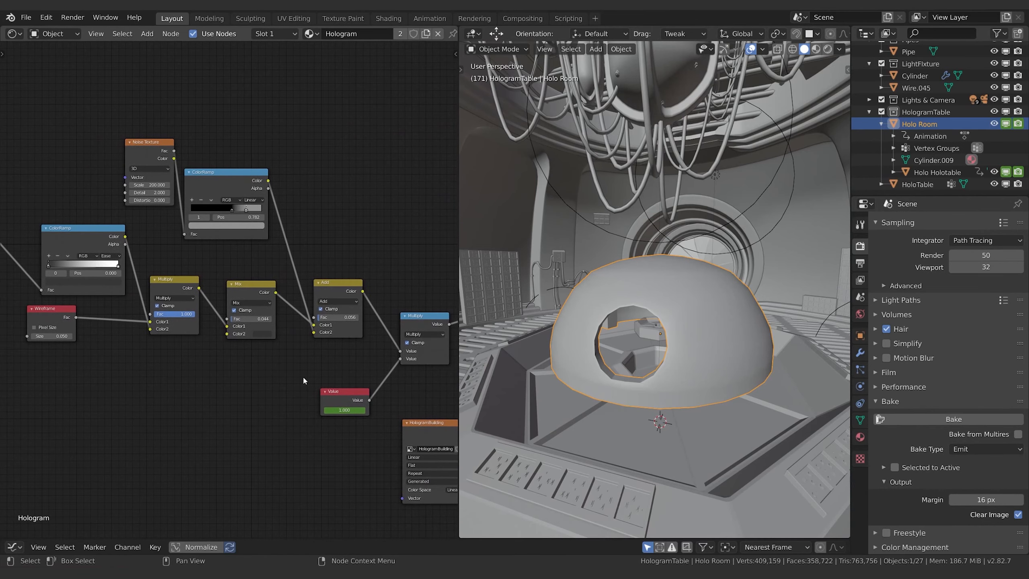
{"action": "middle_click_drag", "start_coordinate": [439, 269], "coordinate": [196, 284]}
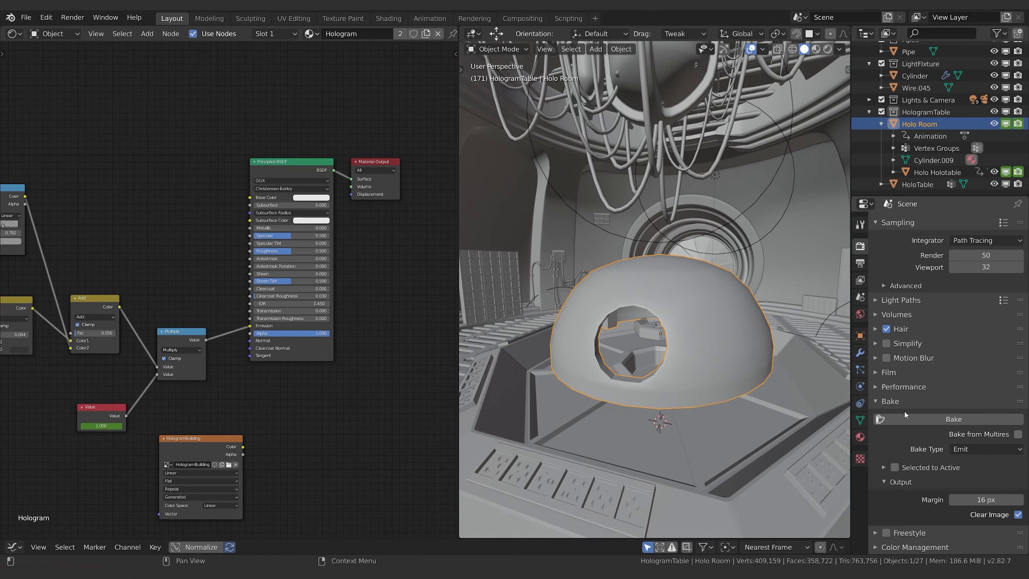
- Select the entire Holo Room mesh in Edit Mode and unwrap it
{"action": "left_click", "coordinate": [860, 353]}
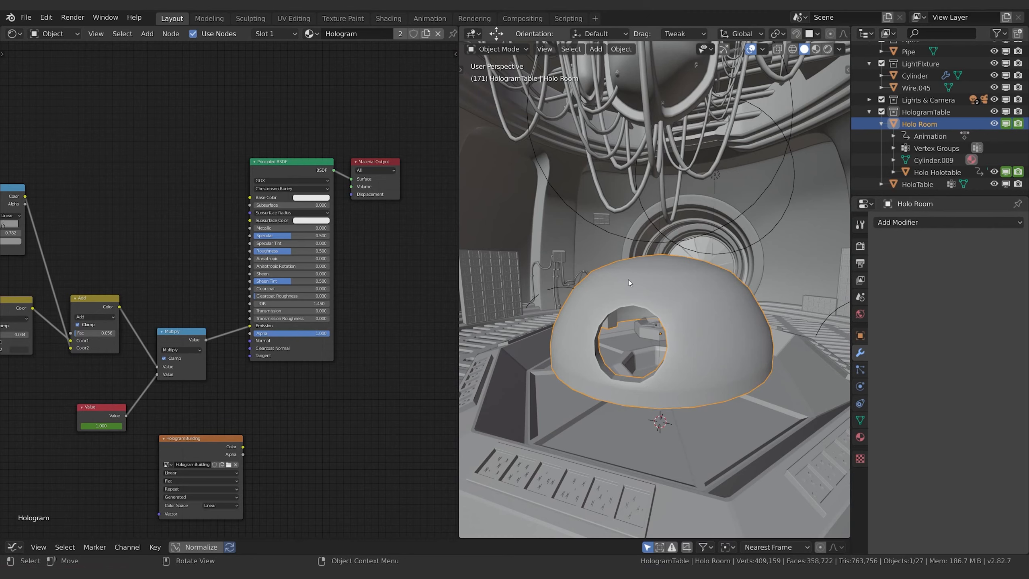
{"action": "key", "text": "Tab"}
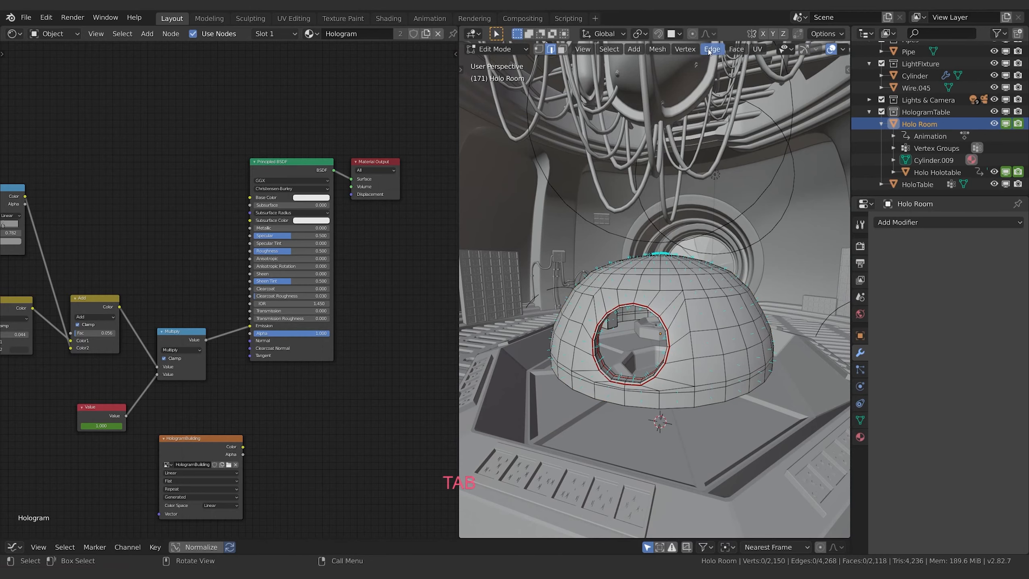
{"action": "key", "text": "a"}
{"action": "left_click", "coordinate": [757, 49]}
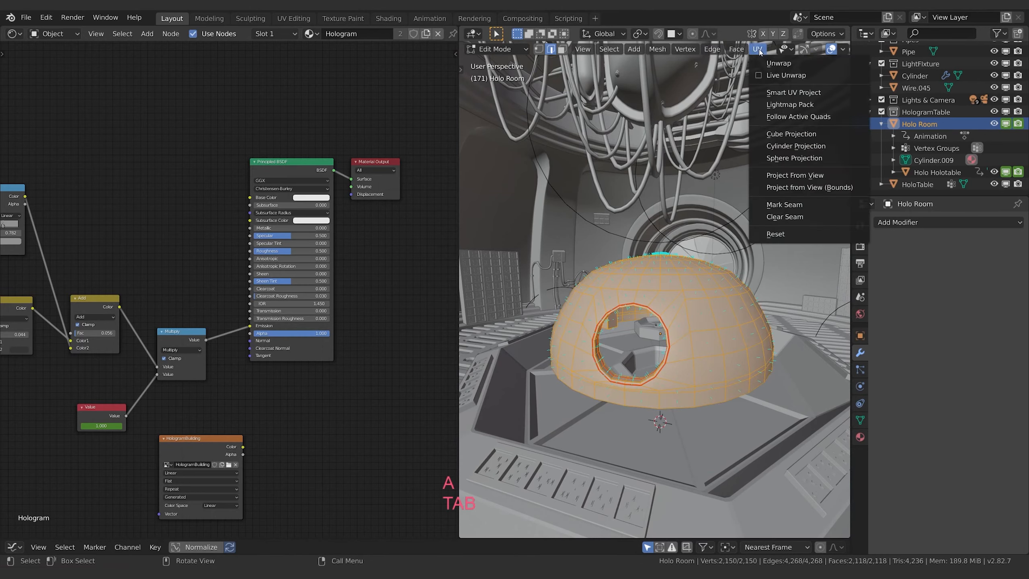
{"action": "left_click", "coordinate": [777, 69]}
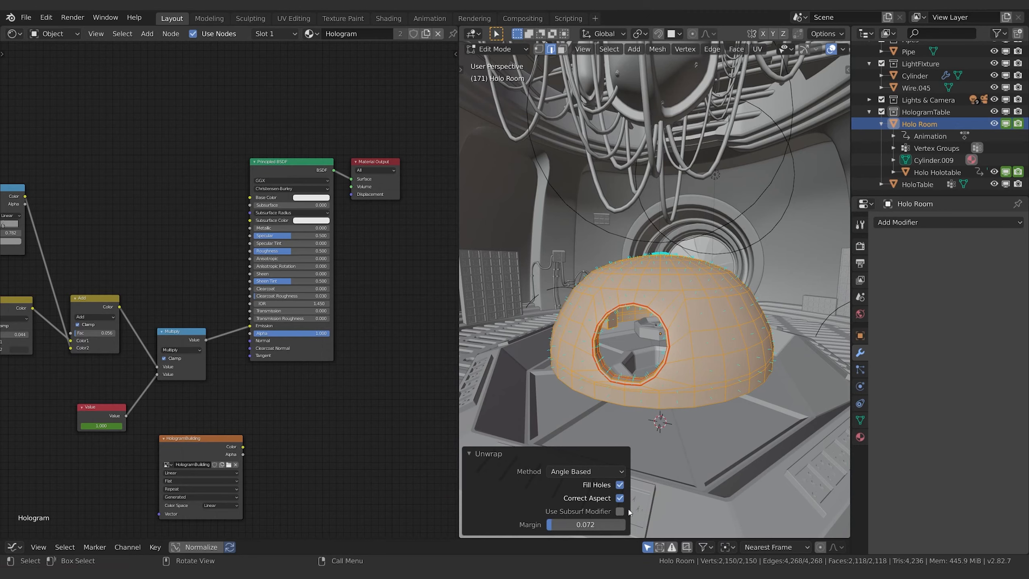
{"action": "key", "text": "Escape"}
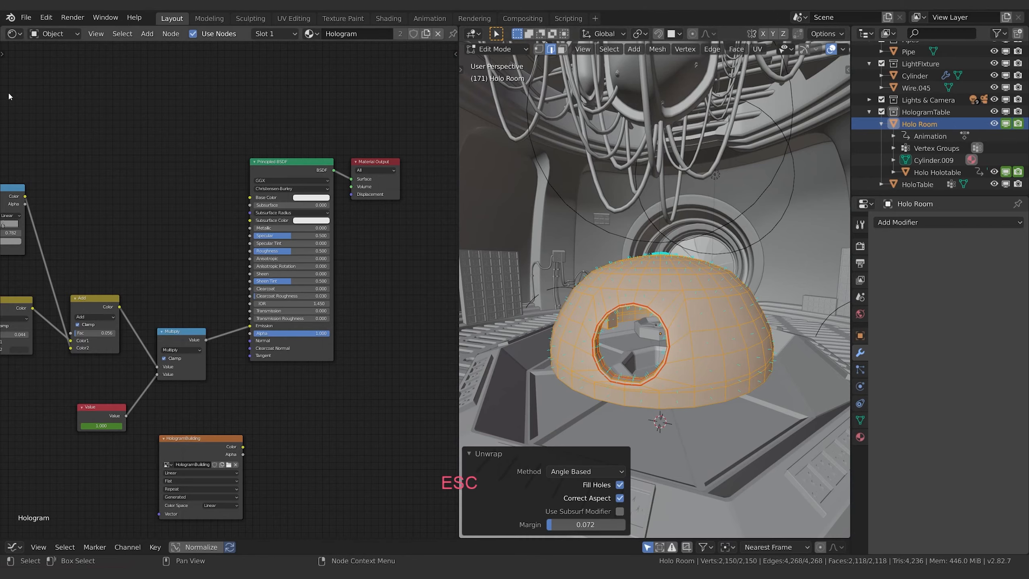
- View the new unwrapped layout in the UV Editor, and undo the unwrap
{"action": "left_click", "coordinate": [12, 34]}
{"action": "left_click", "coordinate": [94, 106]}
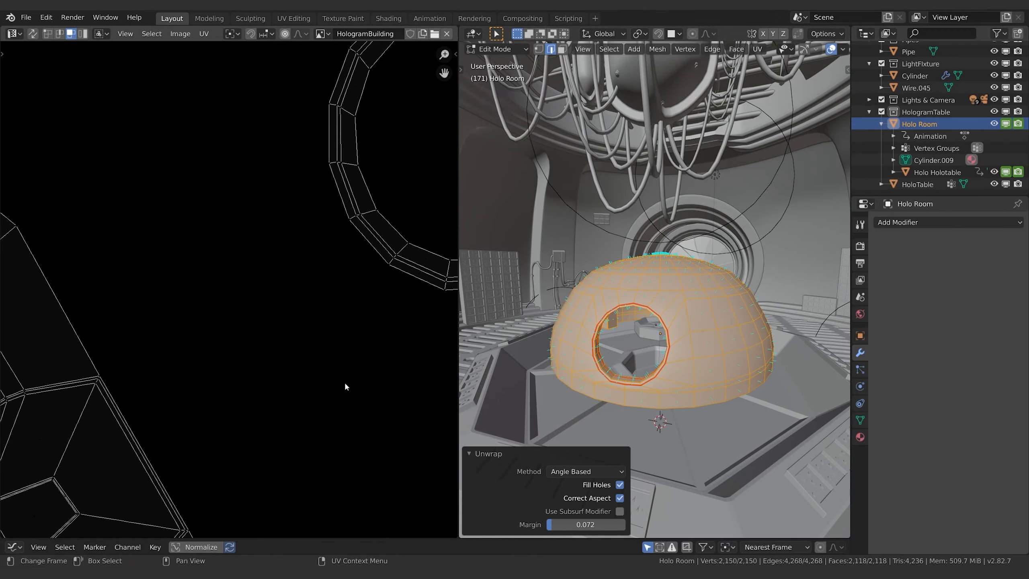
{"action": "scroll", "coordinate": [269, 324], "scroll_direction": "down", "scroll_amount": 5}
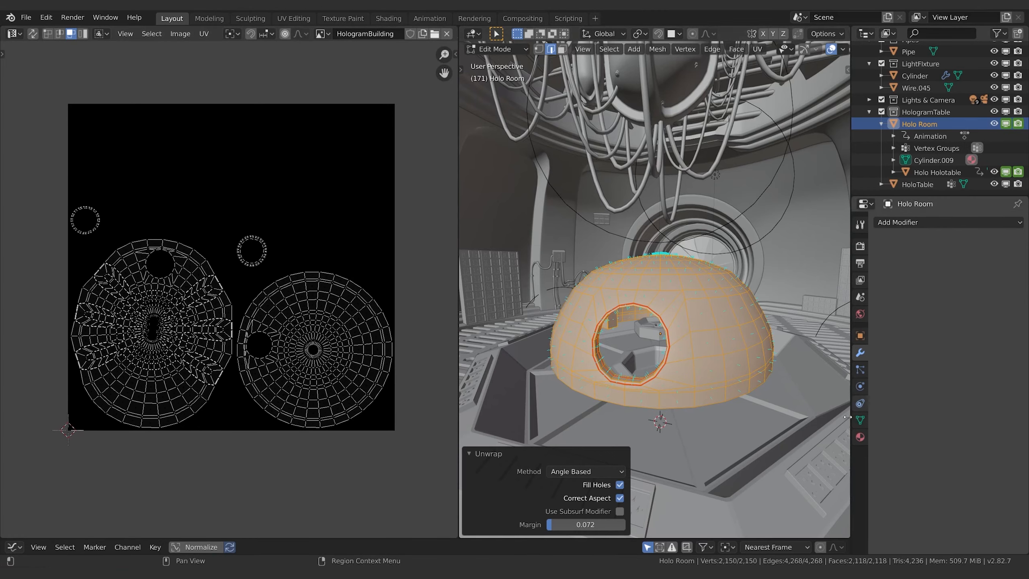
{"action": "key", "text": "ctrl+z"}
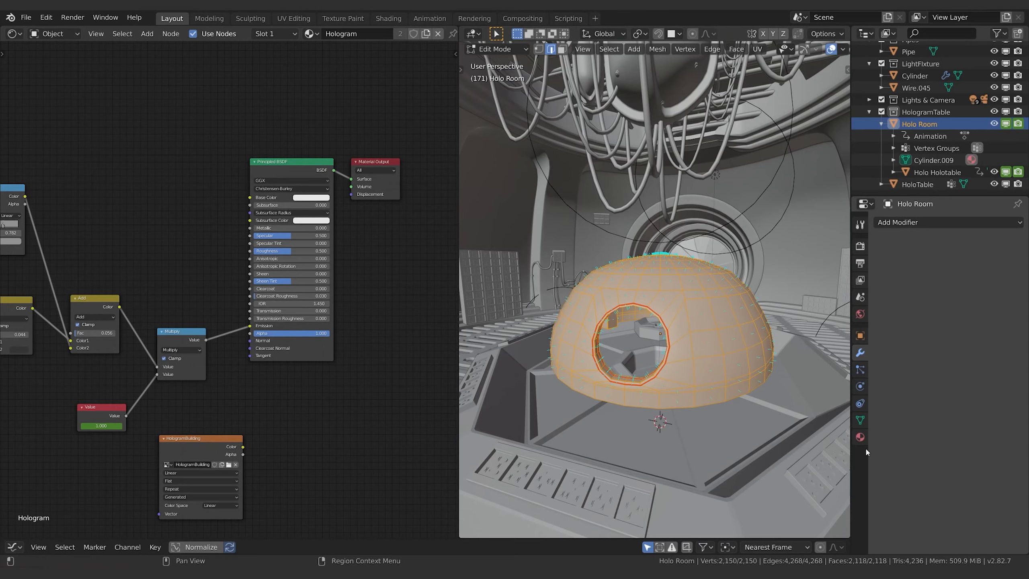
- Bring back the Bake settings and examine the Holo Room's existing UV layout over the HologramBuilding image in the UV Editor
{"action": "left_click", "coordinate": [859, 437]}
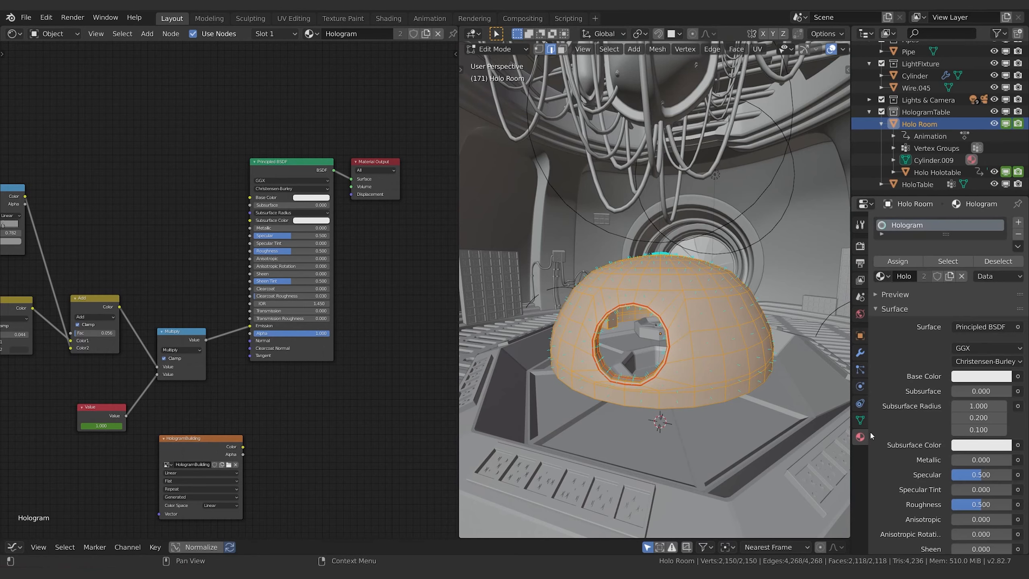
{"action": "left_click", "coordinate": [859, 246]}
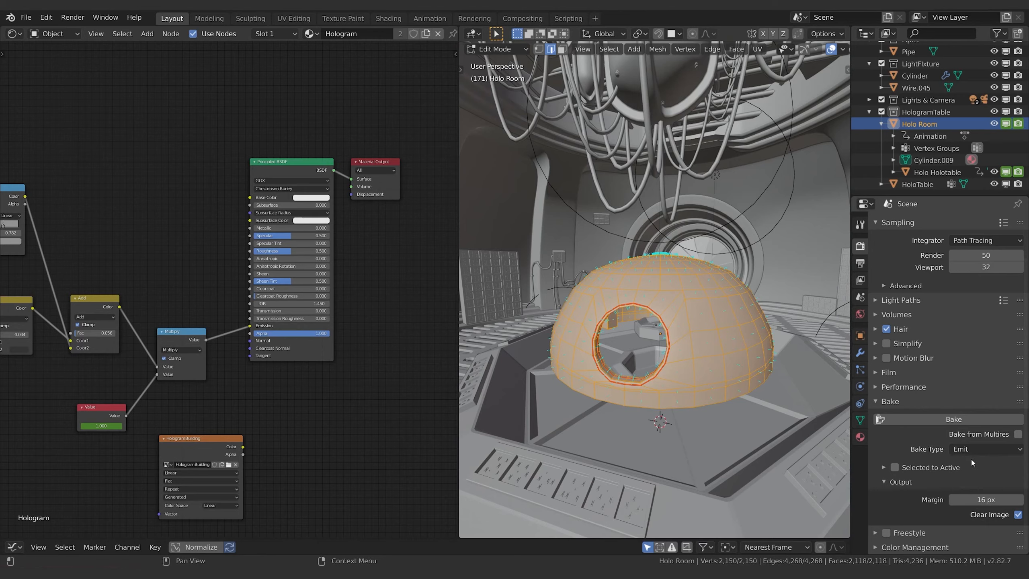
{"action": "left_click", "coordinate": [12, 34]}
{"action": "left_click", "coordinate": [40, 105]}
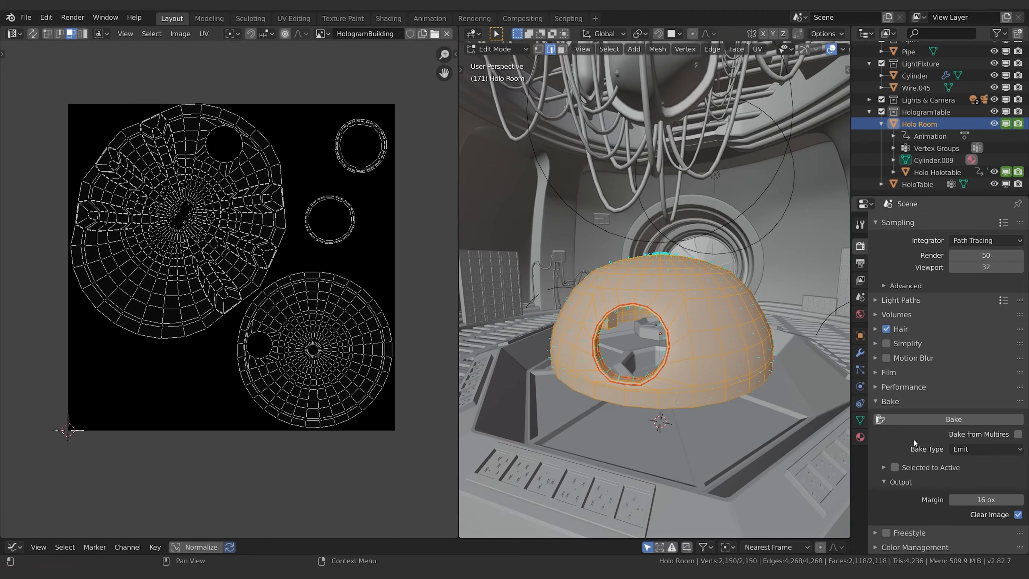
- Switch back to the Shader Editor with the Hologram material's Multiply, Principled BSDF and HologramBuilding nodes in view
{"action": "left_click", "coordinate": [13, 33]}
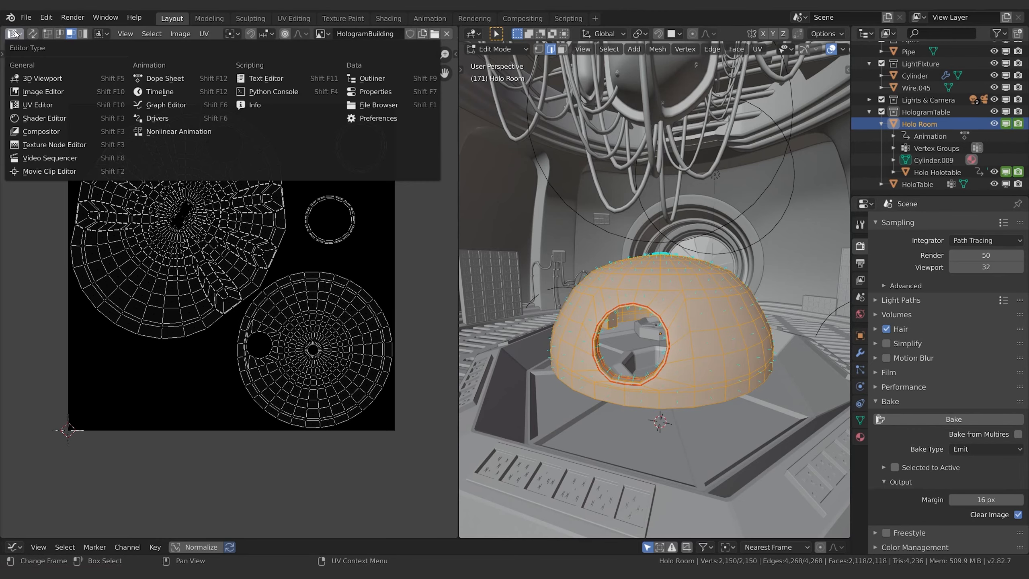
{"action": "left_click", "coordinate": [44, 118]}
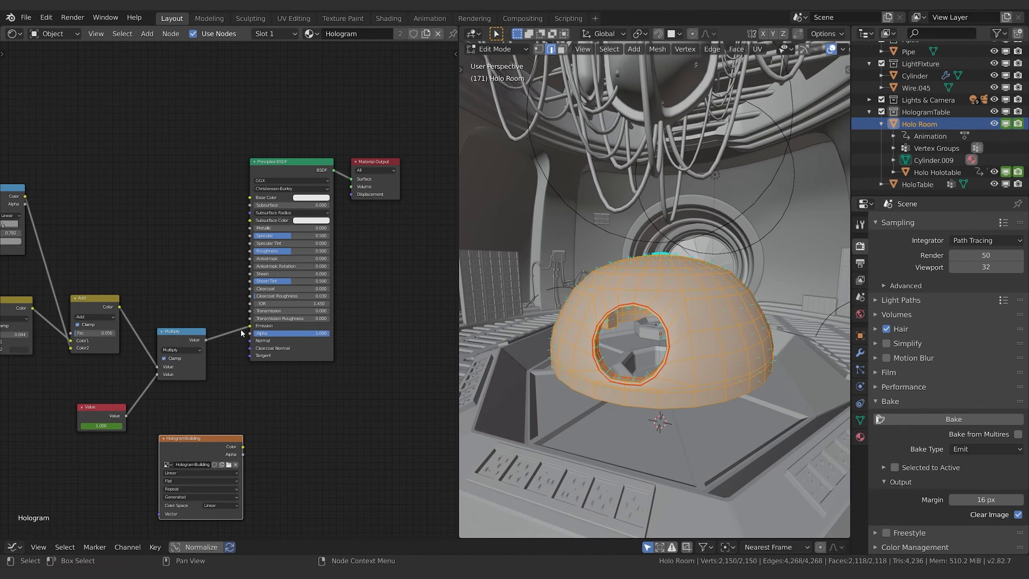
{"action": "middle_click_drag", "start_coordinate": [240, 329], "coordinate": [270, 327]}
{"action": "scroll", "coordinate": [356, 403], "scroll_direction": "up", "scroll_amount": 1}
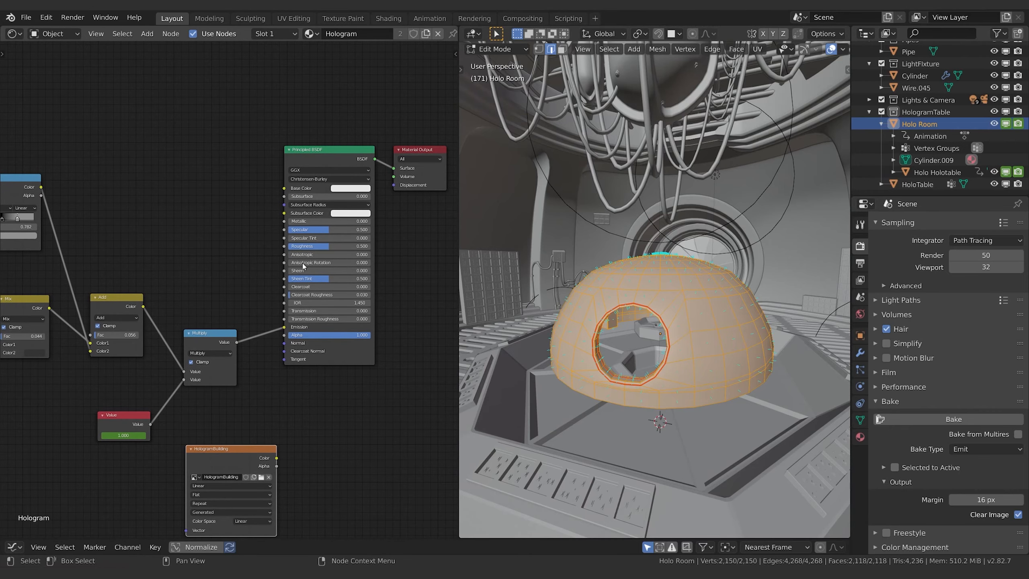
- Disconnect the Multiply node from the Principled BSDF's Emission input and copy the turquoise green Emission color to Base Color
{"action": "left_click_drag", "start_coordinate": [284, 326], "coordinate": [264, 328]}
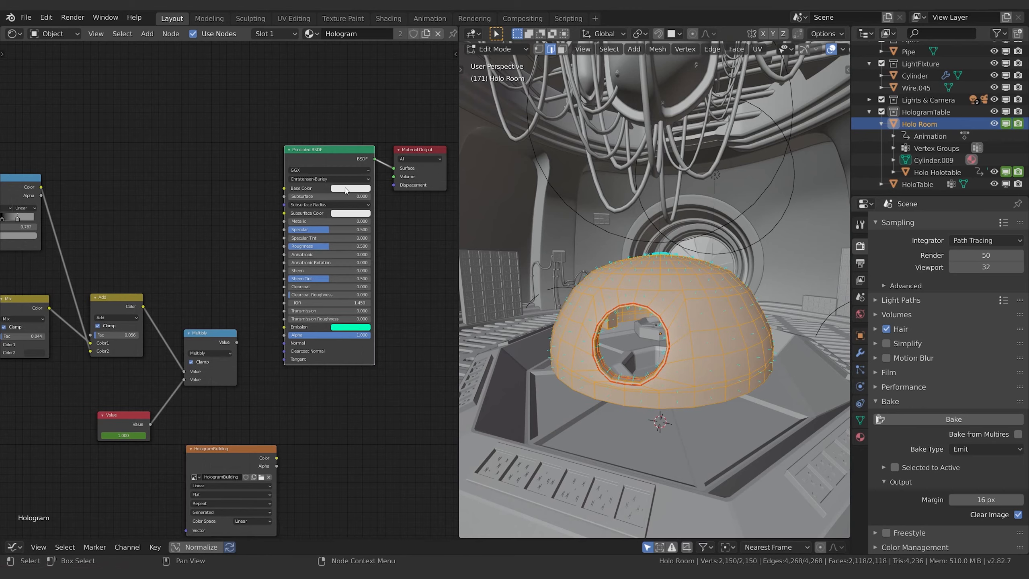
{"action": "left_click", "coordinate": [346, 188]}
{"action": "left_click", "coordinate": [351, 189]}
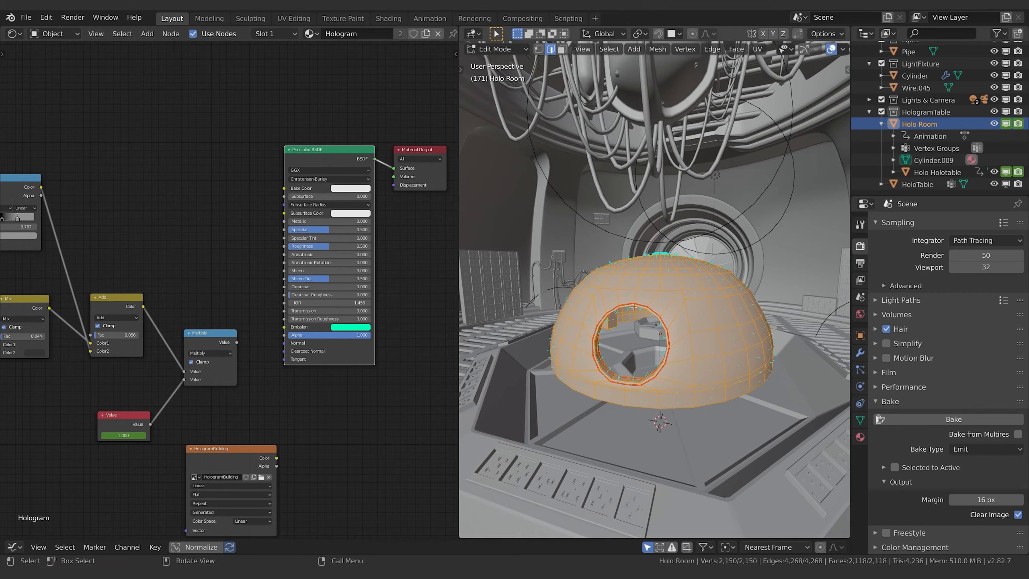
{"action": "left_click", "coordinate": [346, 188]}
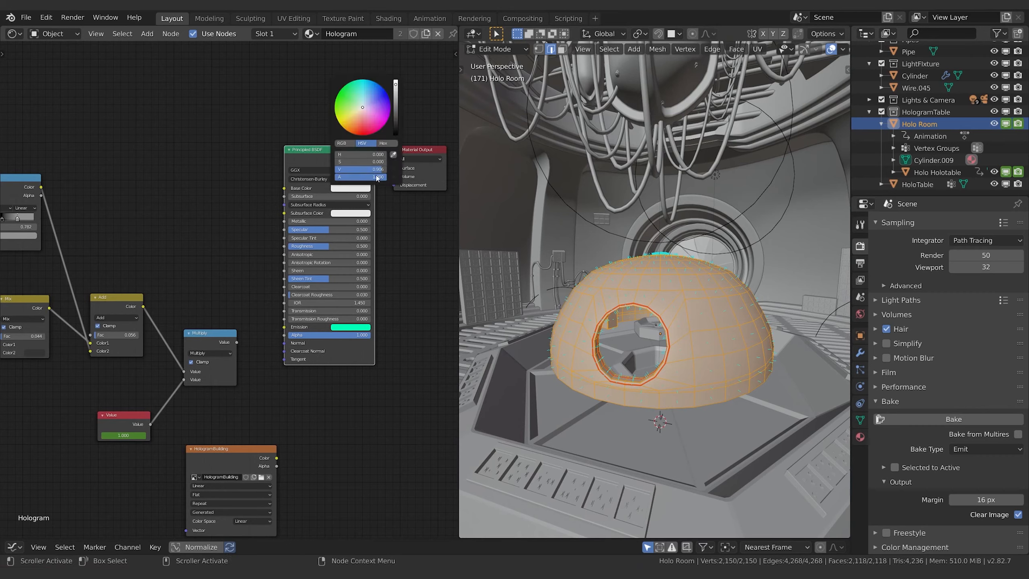
{"action": "left_click", "coordinate": [392, 156]}
{"action": "left_click", "coordinate": [361, 327]}
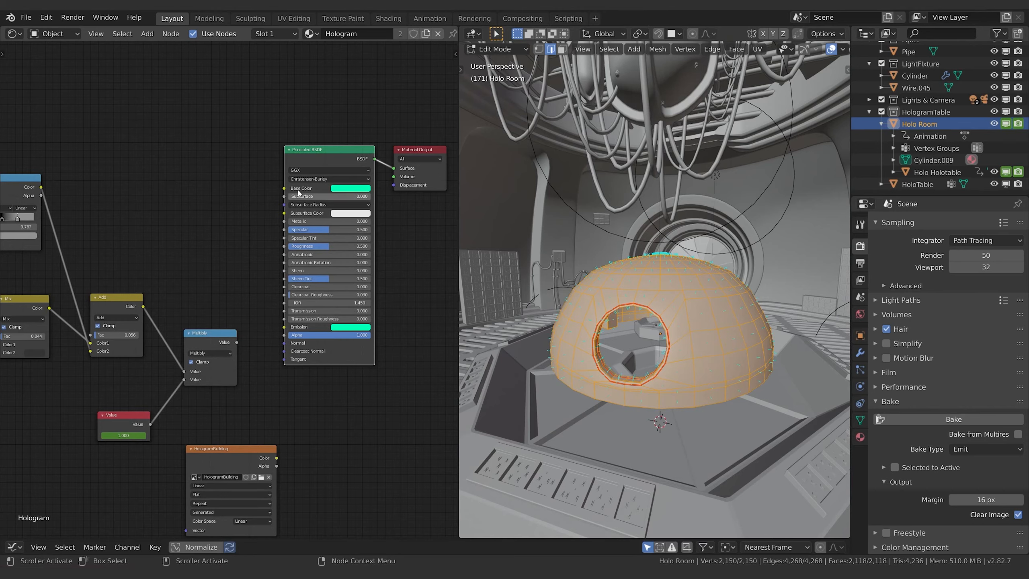
- Reconnect the Multiply value to the Principled BSDF's Emission input and run the Emit bake
{"action": "left_click_drag", "start_coordinate": [237, 342], "coordinate": [284, 327]}
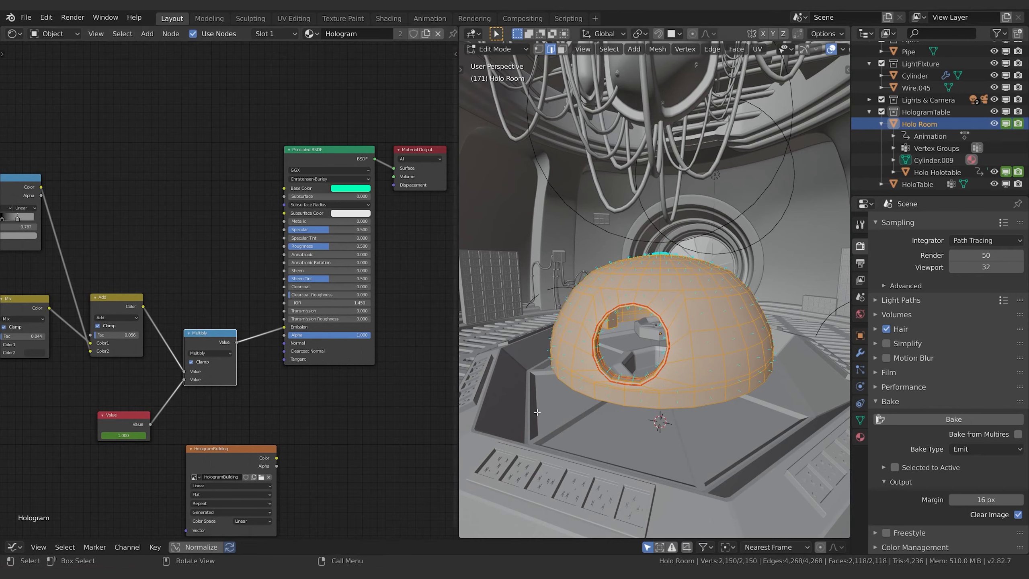
{"action": "left_click", "coordinate": [943, 421]}
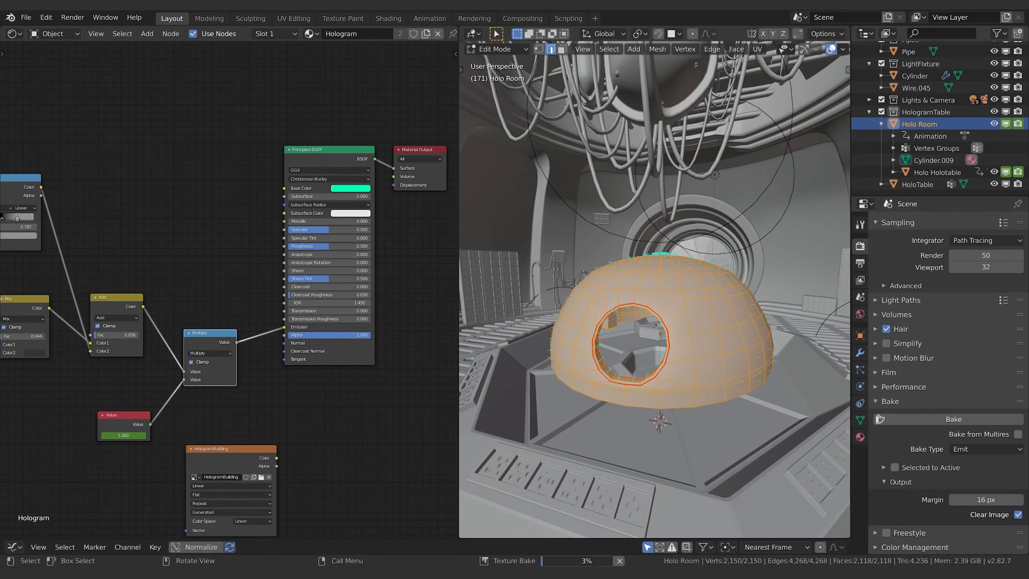
{"action": "mouse_move", "coordinate": [583, 563]}
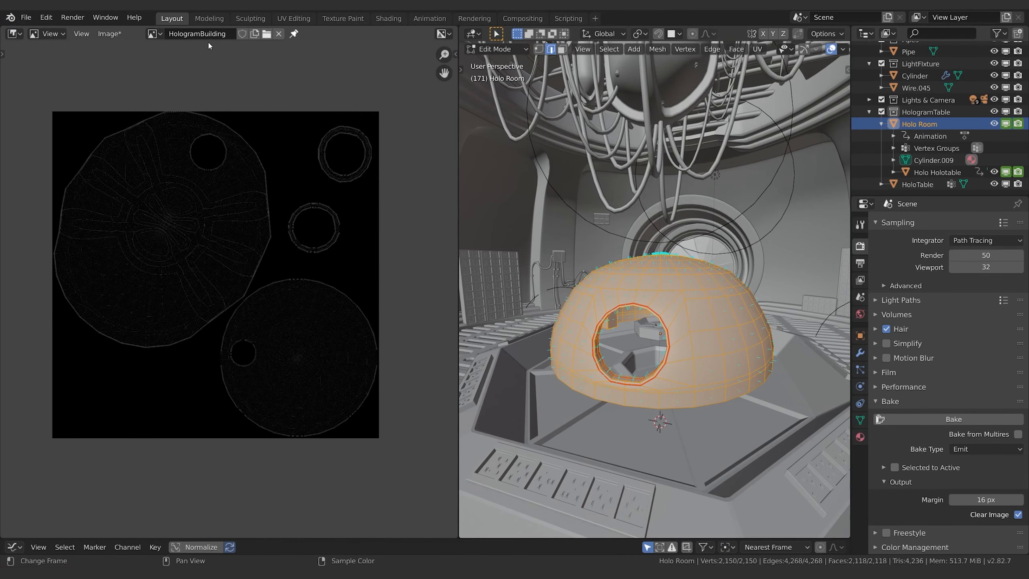
- Examine the baked HologramBuilding image up close for wireframe lines and island edges, and bring up its image commands
{"action": "scroll", "coordinate": [123, 217], "scroll_direction": "up", "scroll_amount": 6}
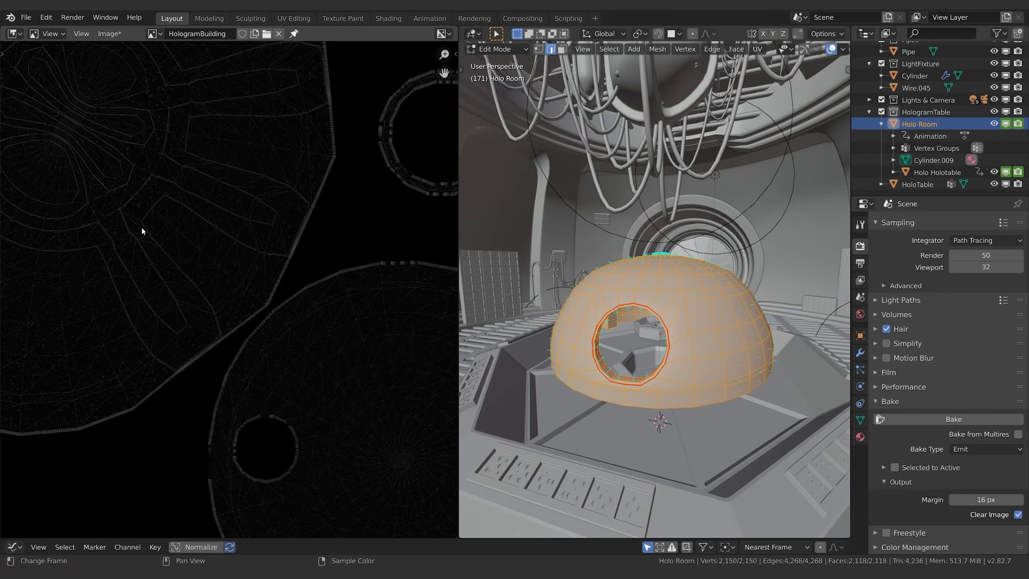
{"action": "scroll", "coordinate": [284, 328], "scroll_direction": "down", "scroll_amount": 2}
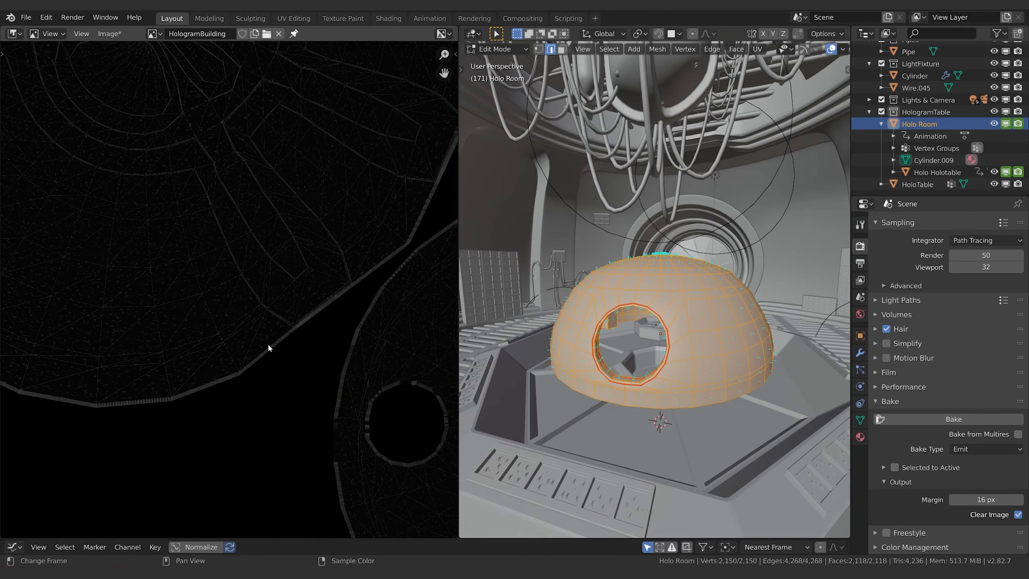
{"action": "middle_click_drag", "start_coordinate": [353, 213], "coordinate": [360, 278]}
{"action": "middle_click_drag", "start_coordinate": [300, 224], "coordinate": [352, 320]}
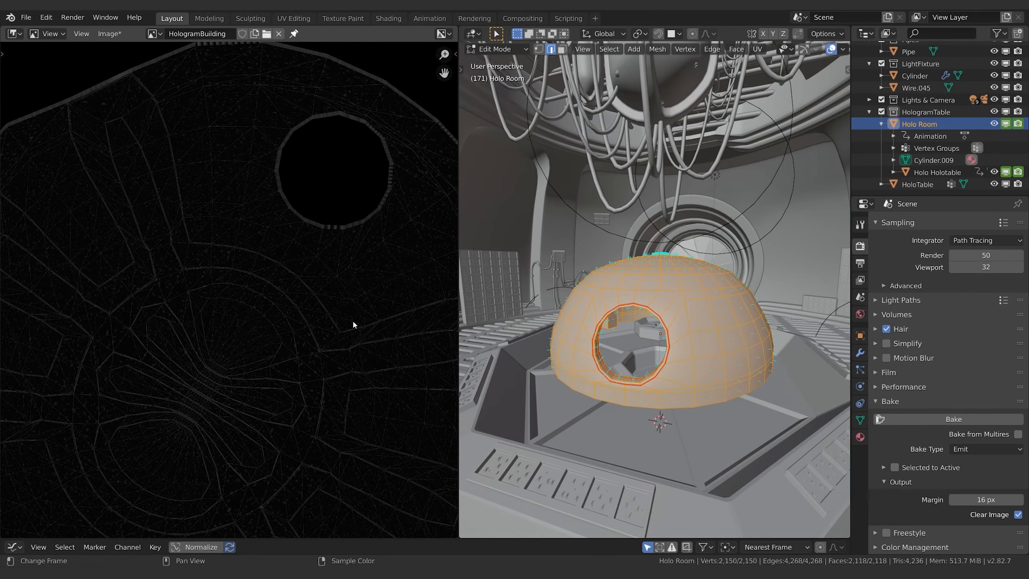
{"action": "scroll", "coordinate": [270, 326], "scroll_direction": "up", "scroll_amount": 1}
{"action": "scroll", "coordinate": [300, 334], "scroll_direction": "up", "scroll_amount": 3}
{"action": "middle_click_drag", "start_coordinate": [244, 95], "coordinate": [322, 214]}
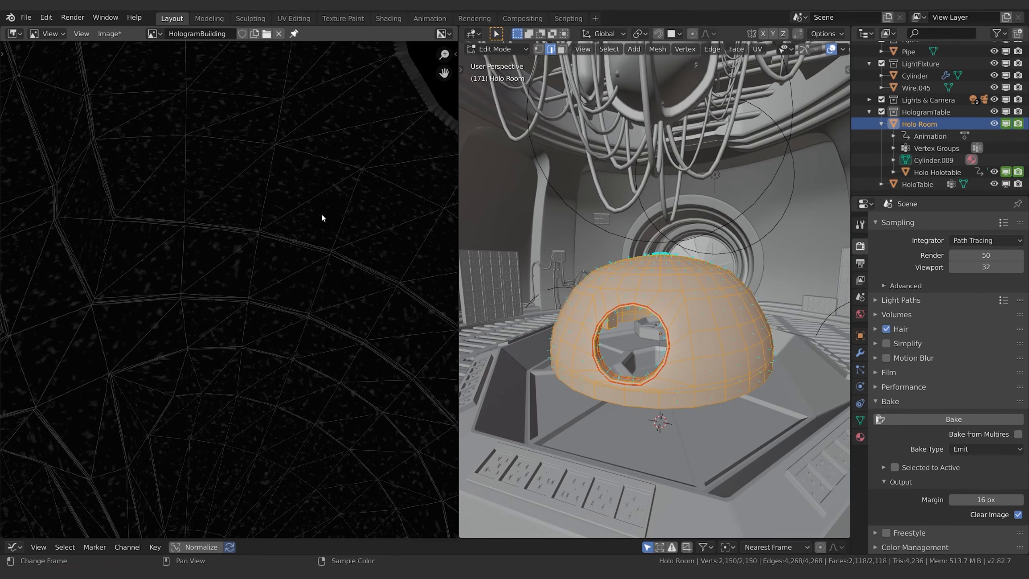
{"action": "scroll", "coordinate": [405, 170], "scroll_direction": "up", "scroll_amount": 1}
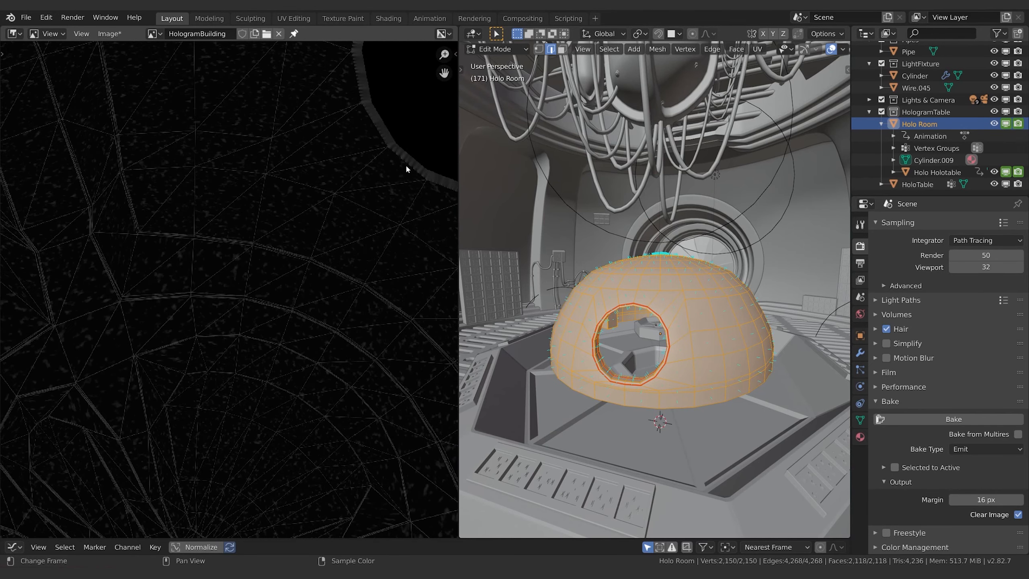
{"action": "scroll", "coordinate": [287, 237], "scroll_direction": "down", "scroll_amount": 3}
{"action": "scroll", "coordinate": [296, 275], "scroll_direction": "up", "scroll_amount": 3}
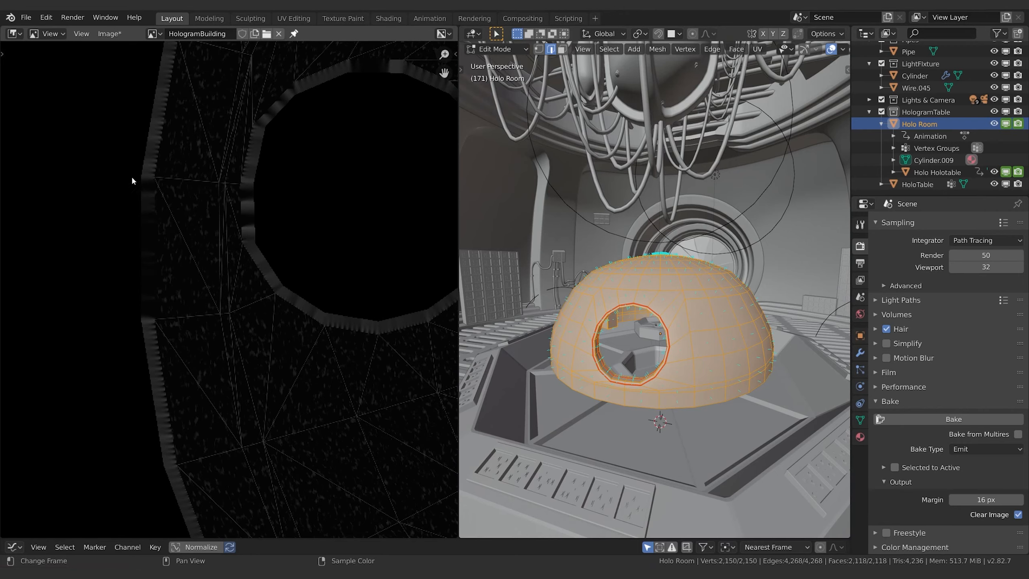
{"action": "scroll", "coordinate": [141, 271], "scroll_direction": "down", "scroll_amount": 6}
{"action": "middle_click_drag", "start_coordinate": [371, 148], "coordinate": [171, 291]}
{"action": "scroll", "coordinate": [172, 291], "scroll_direction": "down", "scroll_amount": 1}
{"action": "middle_click_drag", "start_coordinate": [174, 198], "coordinate": [323, 286]}
{"action": "scroll", "coordinate": [209, 193], "scroll_direction": "down", "scroll_amount": 1}
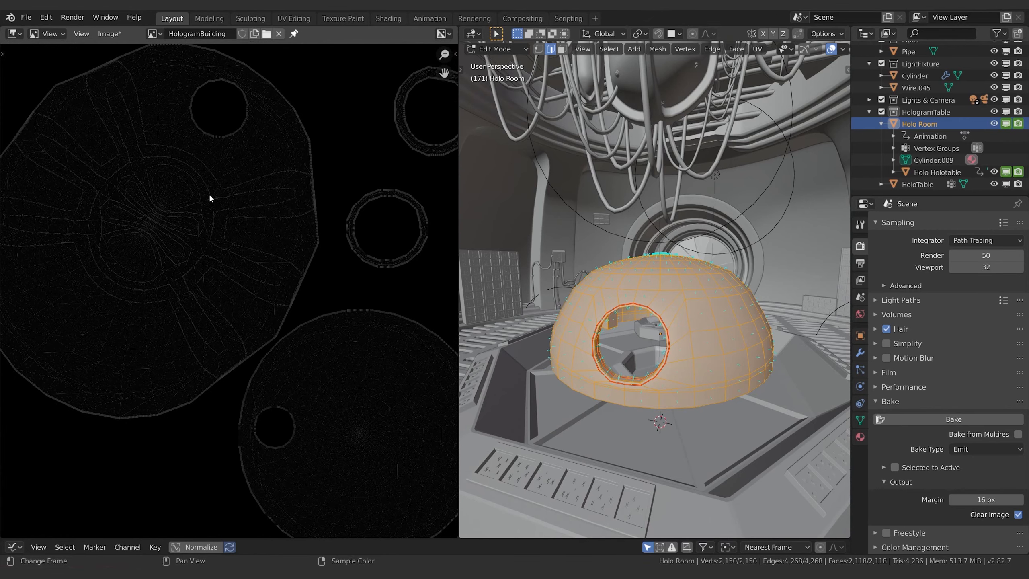
{"action": "scroll", "coordinate": [305, 228], "scroll_direction": "down", "scroll_amount": 2}
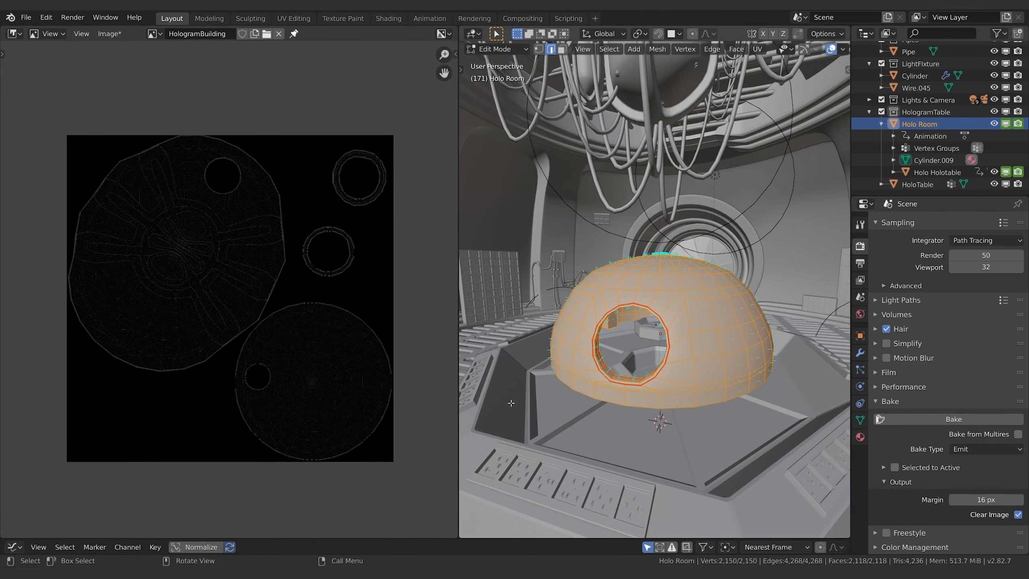
{"action": "left_click", "coordinate": [105, 34]}
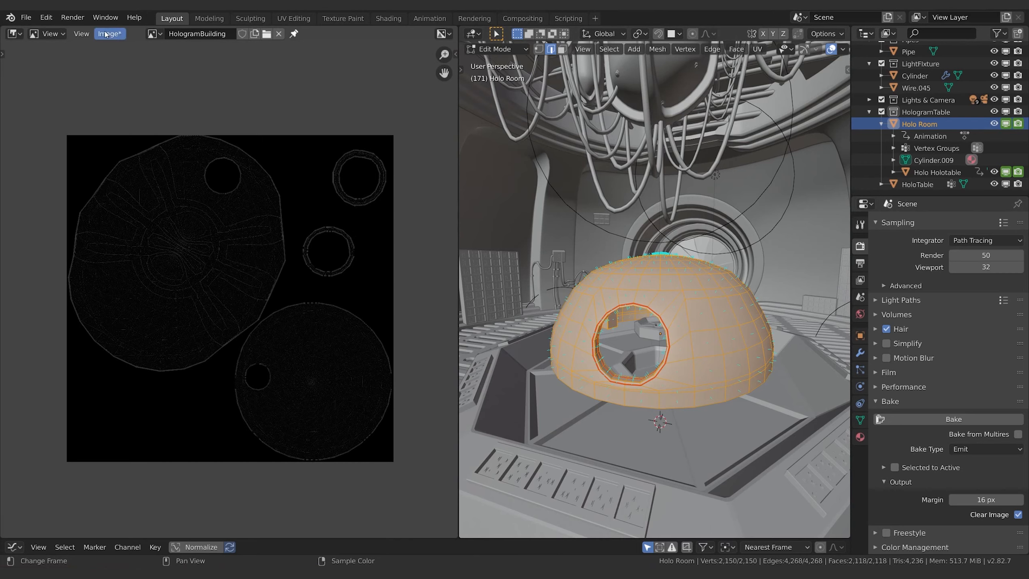
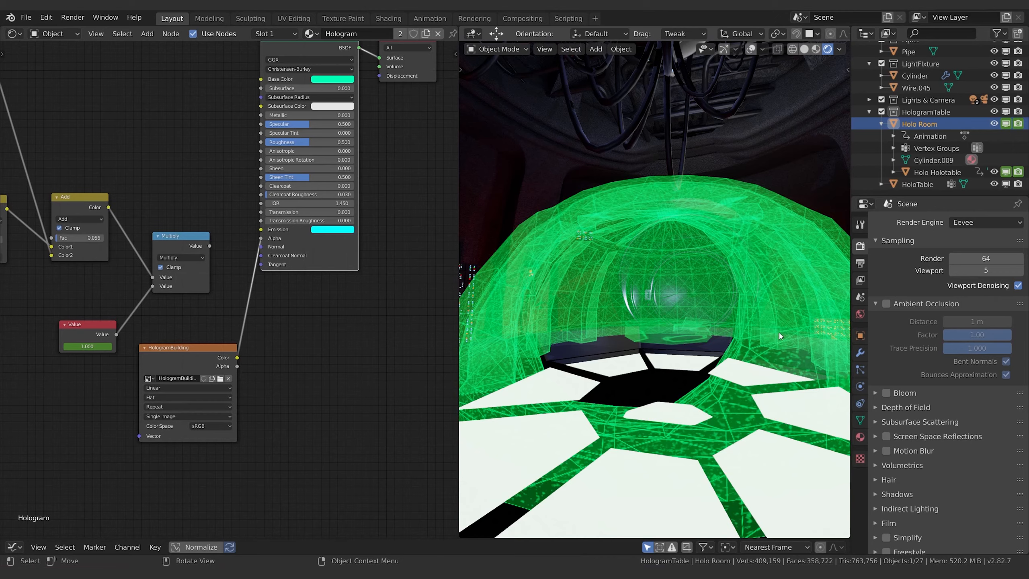
- View the hologram dome on its table, and display Holo Room's UV layout over the HologramBuilding image in the UV Editor
{"action": "scroll", "coordinate": [769, 297], "scroll_direction": "down", "scroll_amount": 5}
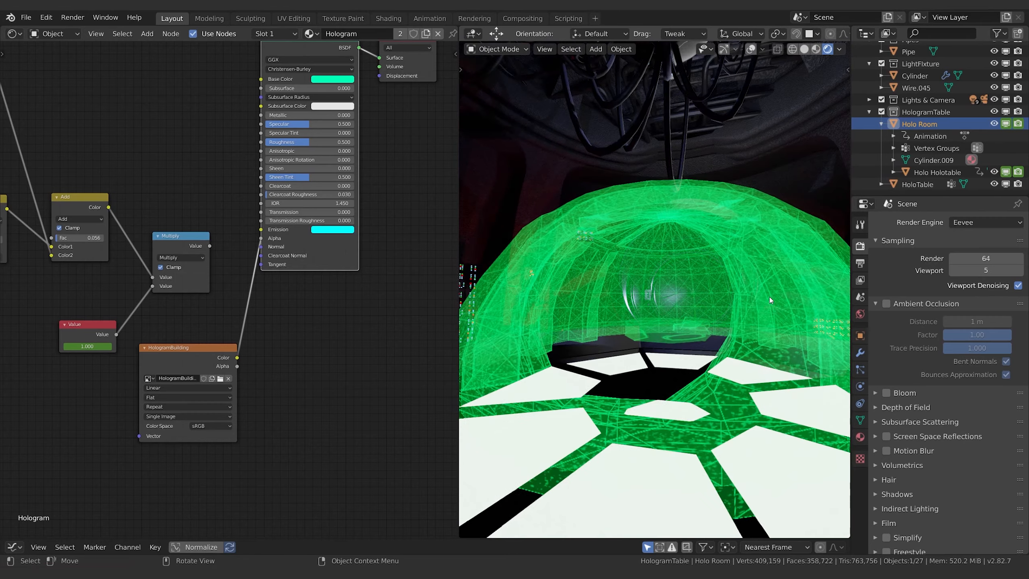
{"action": "middle_click_drag", "start_coordinate": [715, 297], "coordinate": [754, 329]}
{"action": "scroll", "coordinate": [716, 307], "scroll_direction": "up", "scroll_amount": 3}
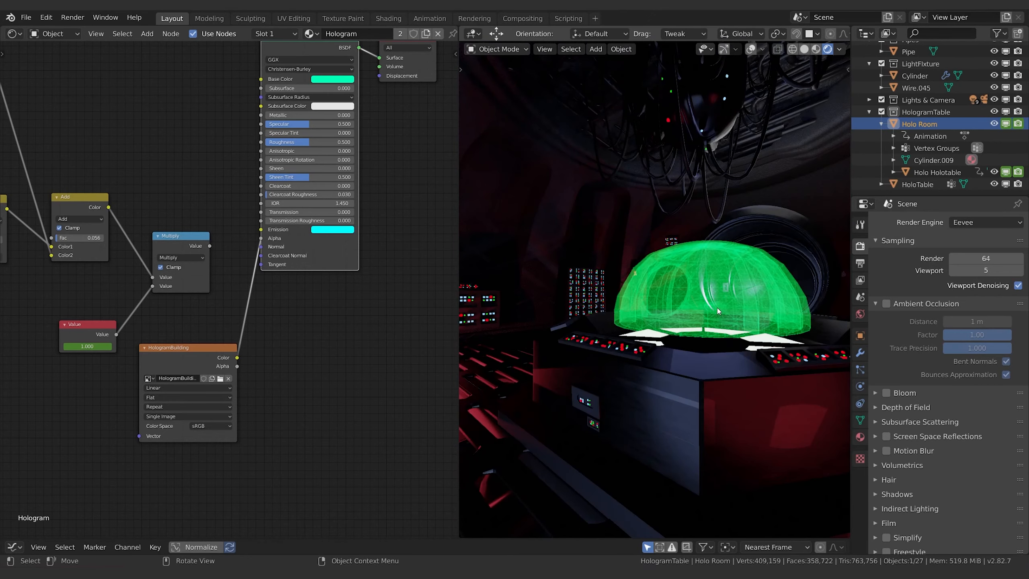
{"action": "left_click", "coordinate": [14, 34]}
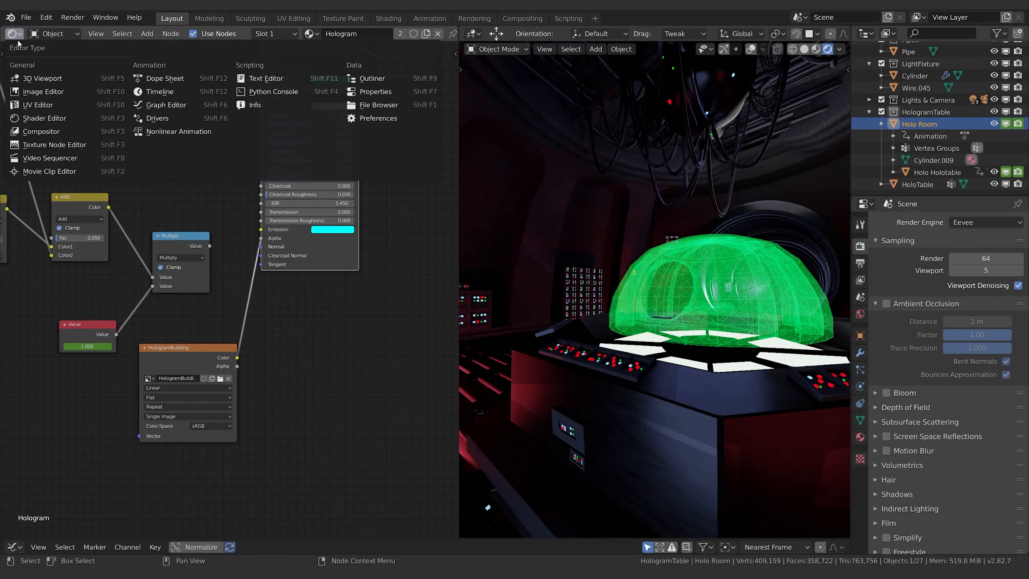
{"action": "left_click", "coordinate": [46, 104]}
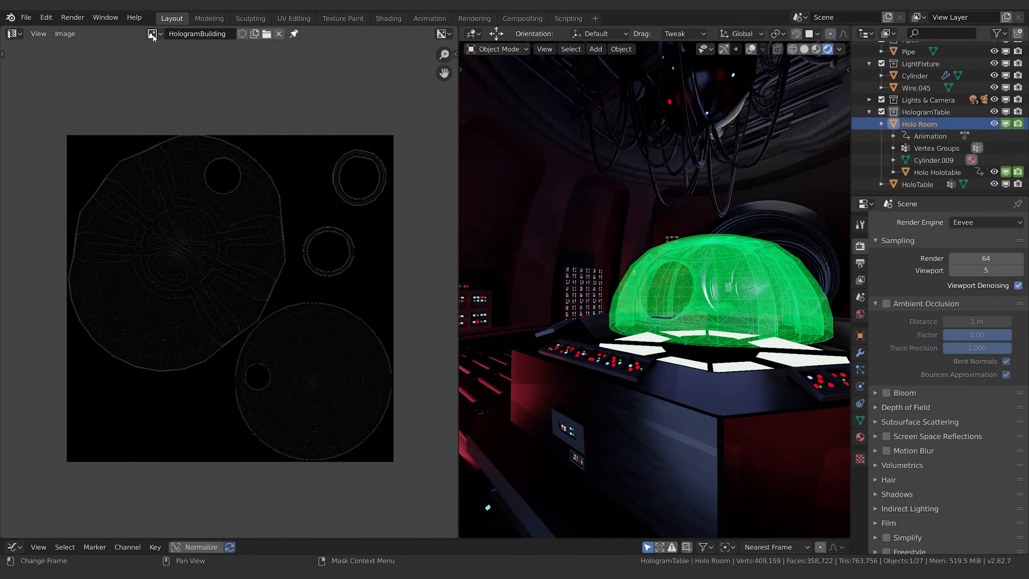
{"action": "key", "text": "Tab"}
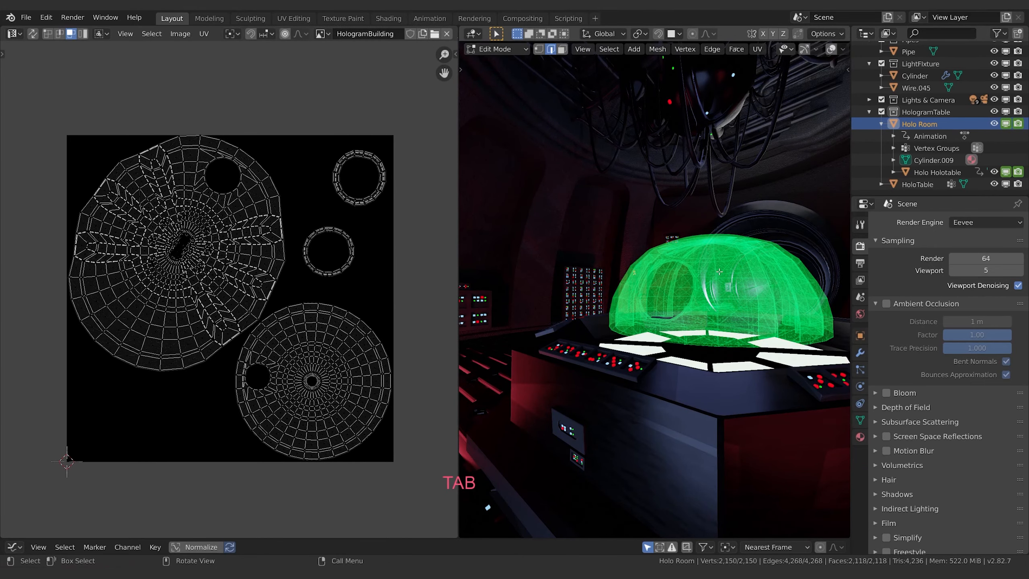
{"action": "key", "text": "a"}
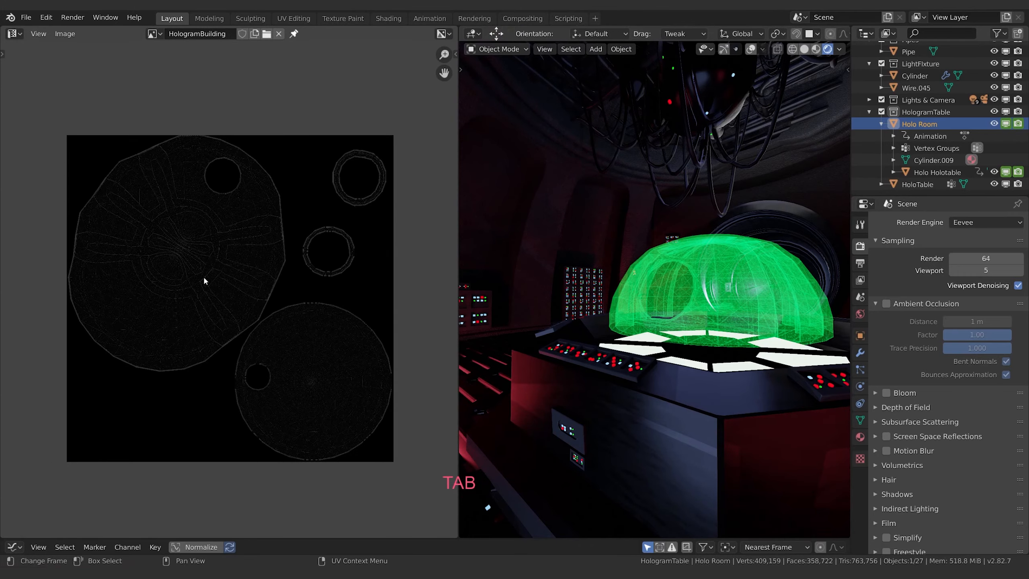
- Compare the baked lines in the HologramBuilding image with Holo Room's UV wireframe around the center of the large island
{"action": "scroll", "coordinate": [220, 279], "scroll_direction": "up", "scroll_amount": 5}
{"action": "scroll", "coordinate": [222, 280], "scroll_direction": "up", "scroll_amount": 3}
{"action": "key", "text": "Tab"}
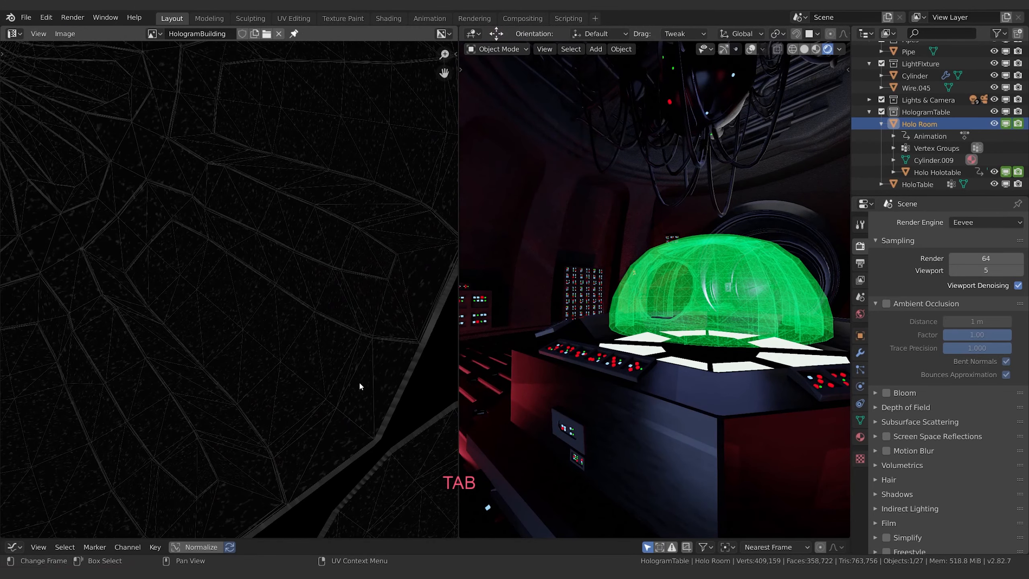
{"action": "key", "text": "Tab"}
{"action": "middle_click_drag", "start_coordinate": [364, 397], "coordinate": [349, 340], "text": "shift"}
{"action": "scroll", "coordinate": [350, 340], "scroll_direction": "down", "scroll_amount": 3}
{"action": "middle_click_drag", "start_coordinate": [142, 172], "coordinate": [280, 273], "text": "shift"}
{"action": "scroll", "coordinate": [280, 274], "scroll_direction": "up", "scroll_amount": 3}
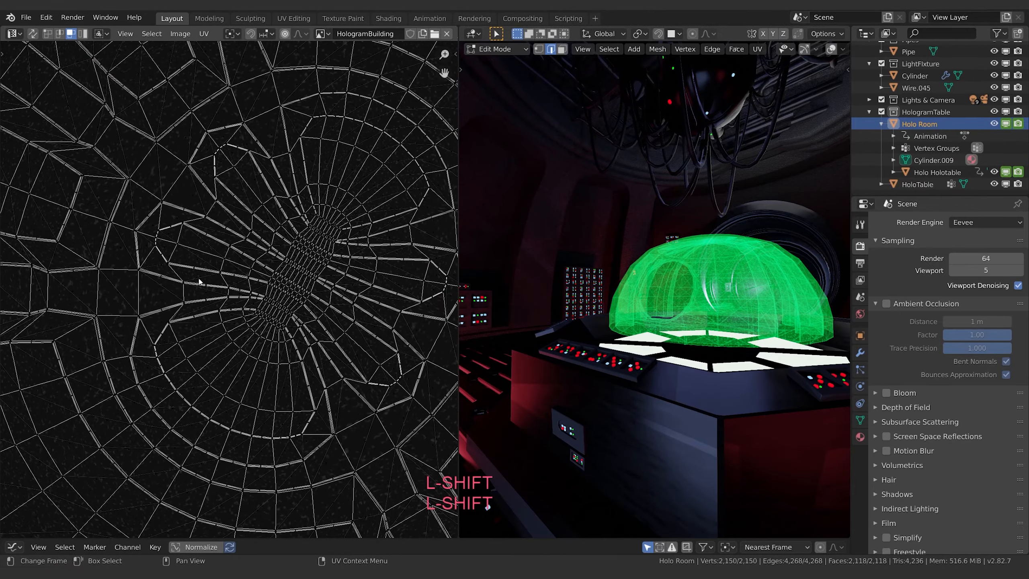
{"action": "scroll", "coordinate": [192, 283], "scroll_direction": "up", "scroll_amount": 3}
{"action": "scroll", "coordinate": [320, 355], "scroll_direction": "up", "scroll_amount": 3}
{"action": "scroll", "coordinate": [311, 360], "scroll_direction": "down", "scroll_amount": 8}
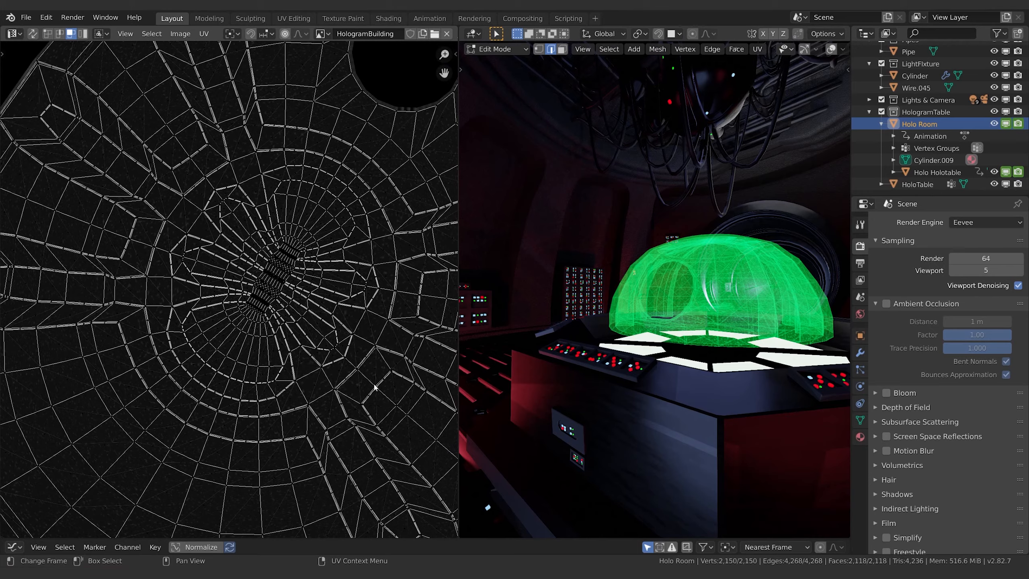
- Inspect the baked lines at pixel level with and without the UV edges overlaid, and return to the whole image in Object Mode
{"action": "key", "text": "Tab"}
{"action": "scroll", "coordinate": [345, 359], "scroll_direction": "up", "scroll_amount": 8}
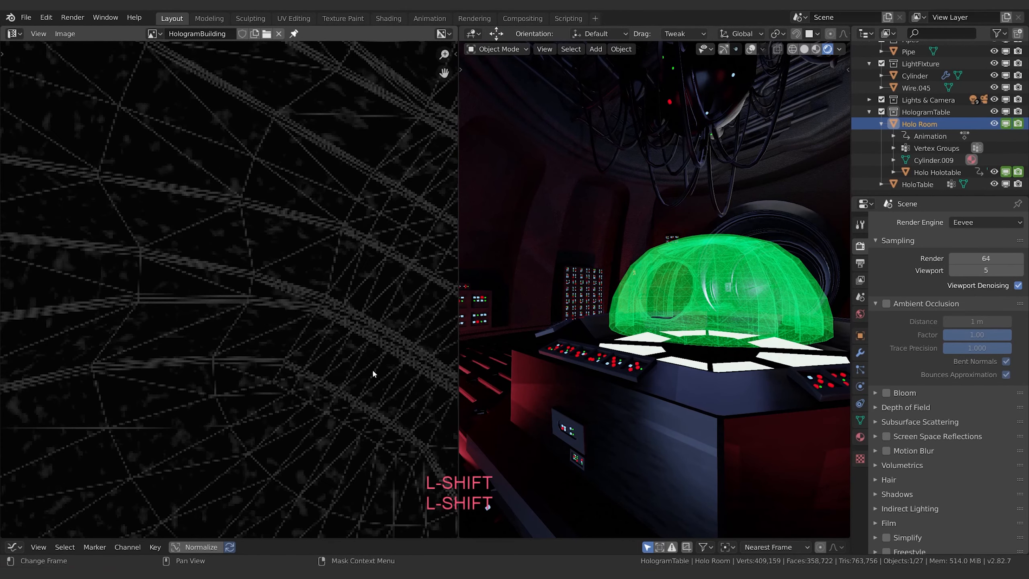
{"action": "scroll", "coordinate": [373, 372], "scroll_direction": "up", "scroll_amount": 4}
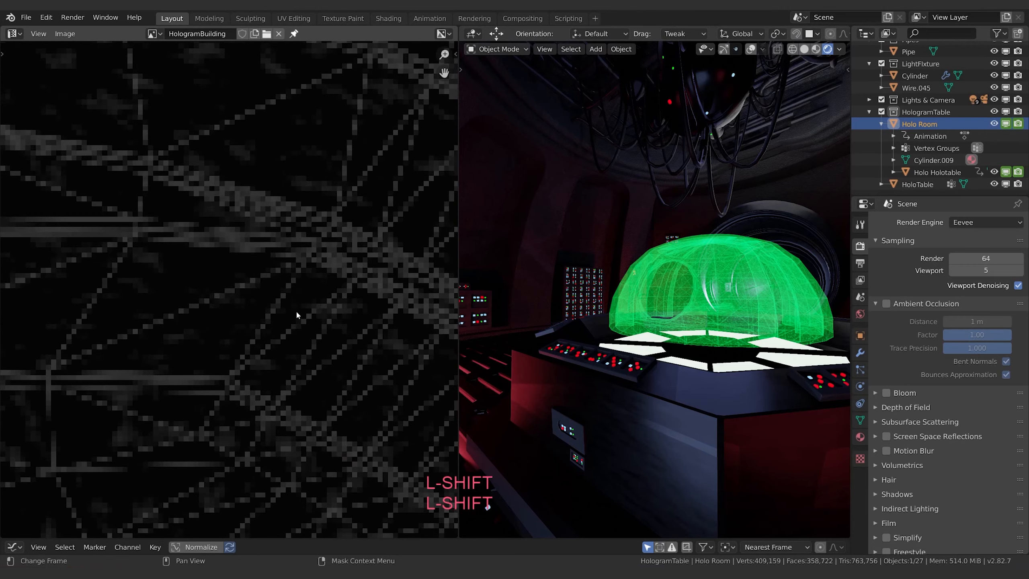
{"action": "key", "text": "Tab"}
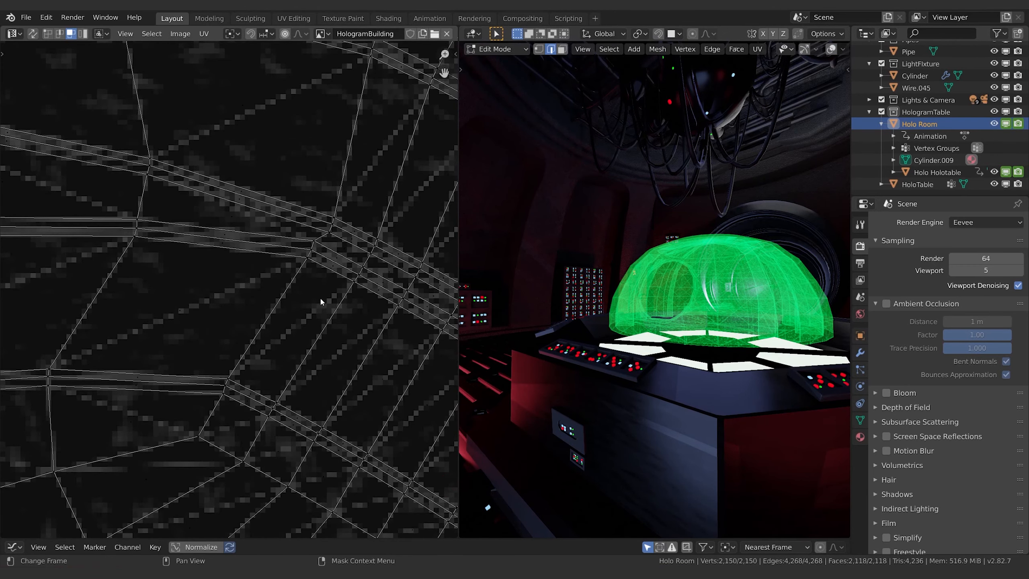
{"action": "key", "text": "Tab"}
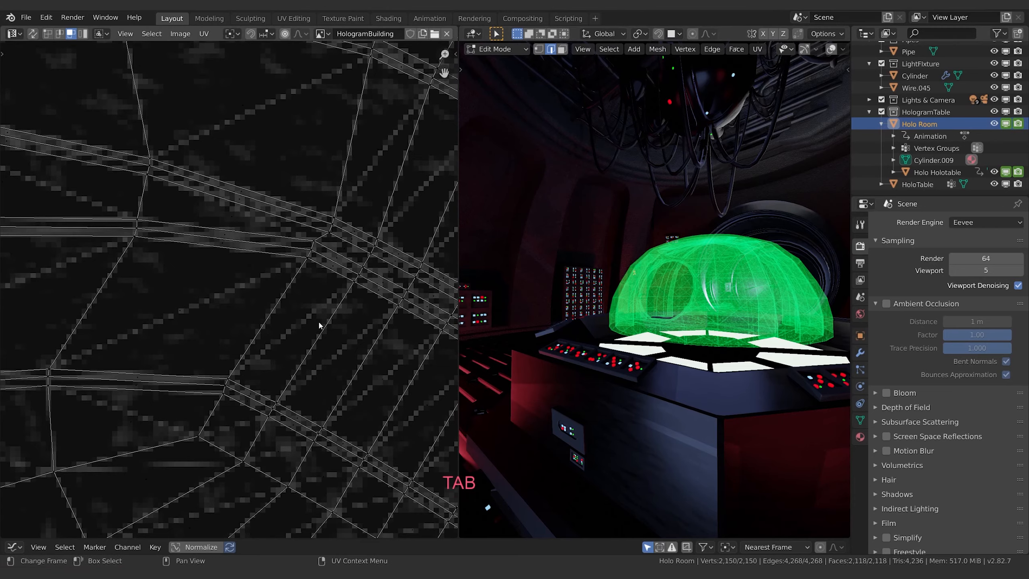
{"action": "scroll", "coordinate": [202, 275], "scroll_direction": "down", "scroll_amount": 12}
{"action": "middle_click_drag", "start_coordinate": [237, 252], "coordinate": [184, 254], "text": "shift"}
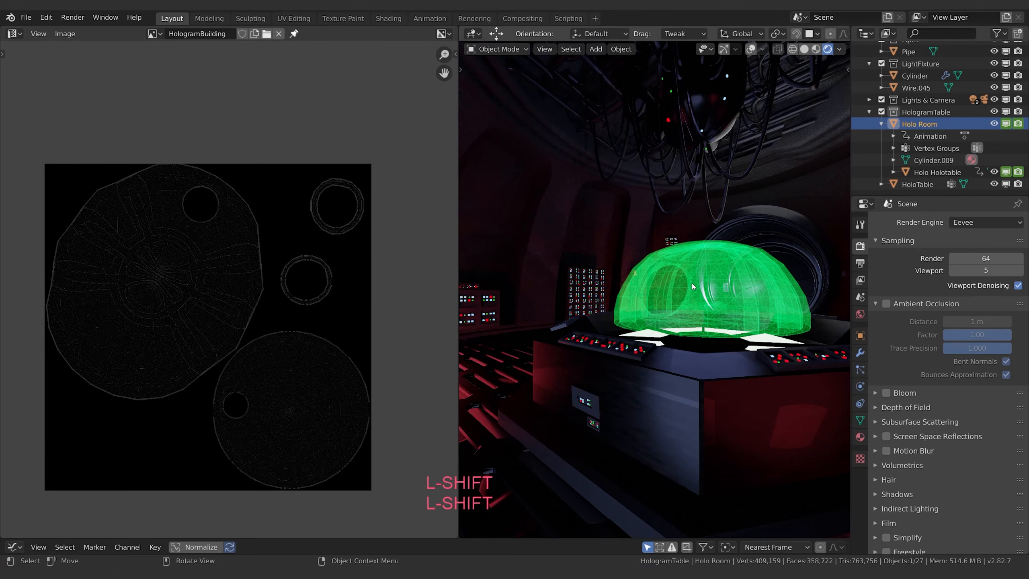
- Select the grate floor around the hologram table and show its DoorFrameMetal material in the Shader Editor
{"action": "middle_click_drag", "start_coordinate": [722, 304], "coordinate": [741, 364]}
{"action": "middle_click_drag", "start_coordinate": [741, 365], "coordinate": [743, 351]}
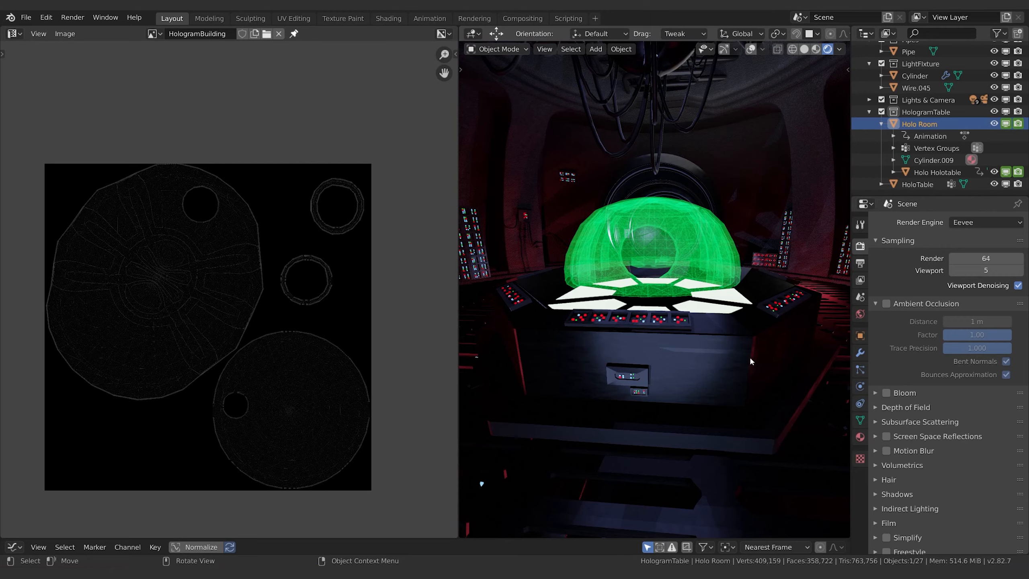
{"action": "left_click", "coordinate": [727, 389]}
{"action": "left_click", "coordinate": [714, 493]}
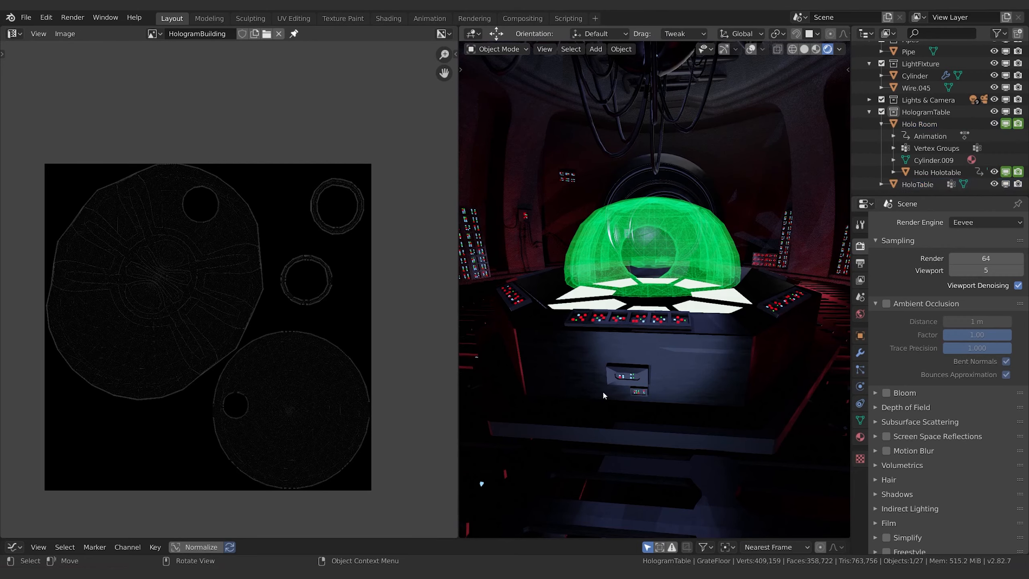
{"action": "left_click", "coordinate": [13, 33]}
{"action": "left_click", "coordinate": [41, 128]}
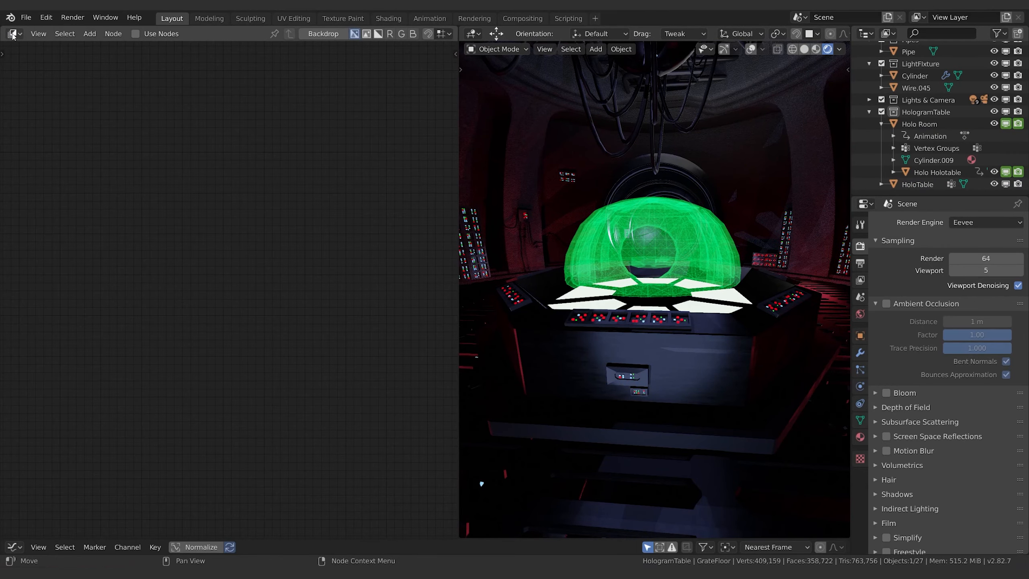
{"action": "left_click", "coordinate": [13, 33]}
{"action": "left_click", "coordinate": [99, 119]}
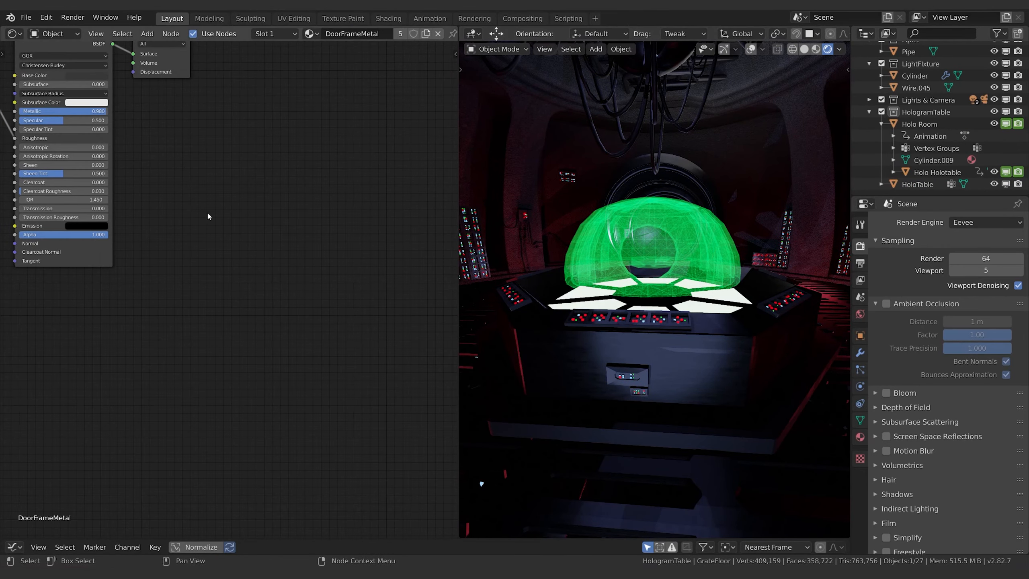
- Disconnect the ColorRamp from the Principled BSDF's Roughness input in the DoorFrameMetal material
{"action": "key", "text": "Home"}
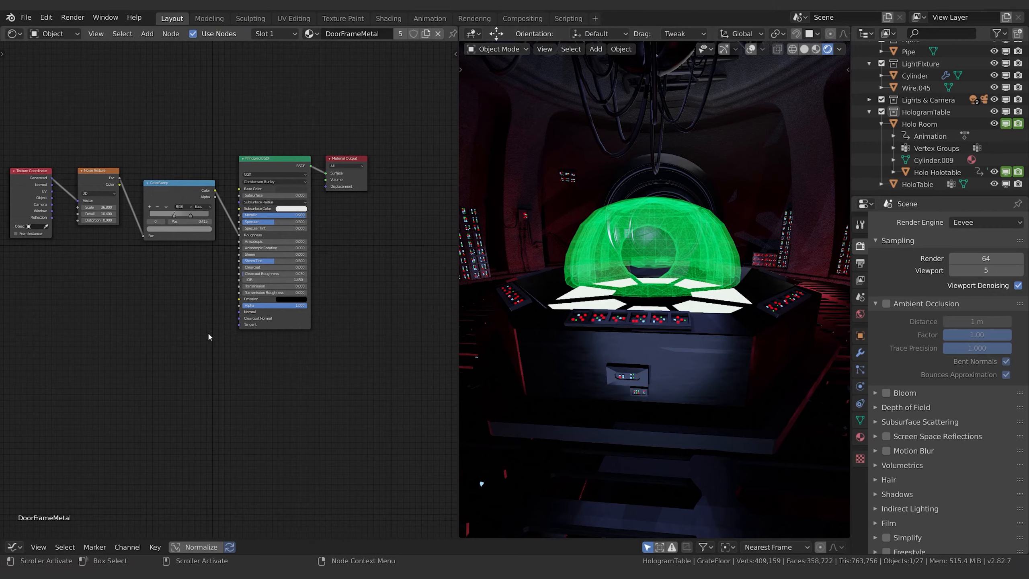
{"action": "scroll", "coordinate": [228, 282], "scroll_direction": "up", "scroll_amount": 2}
{"action": "left_click_drag", "start_coordinate": [241, 225], "coordinate": [292, 239]}
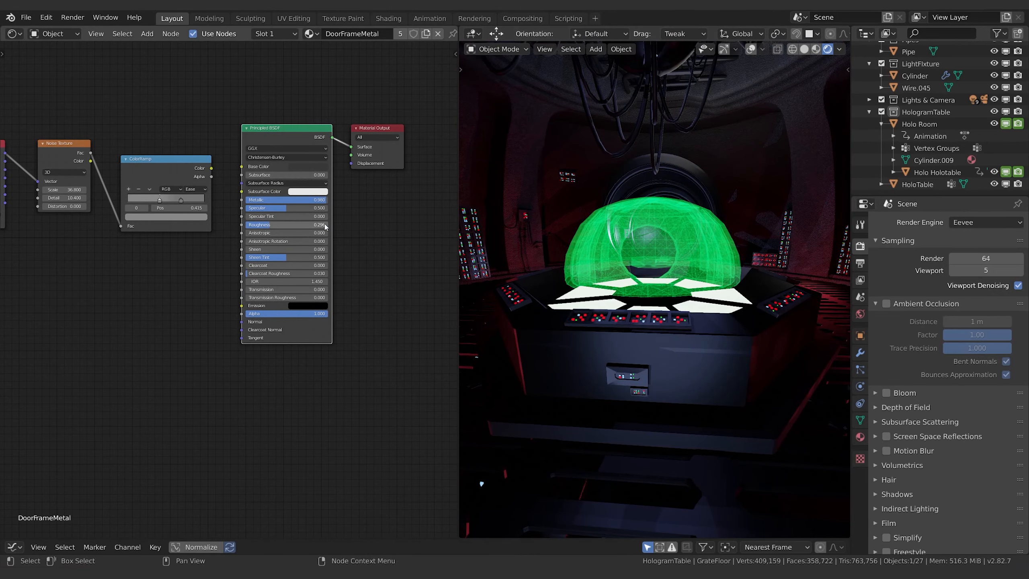
{"action": "scroll", "coordinate": [698, 476], "scroll_direction": "down", "scroll_amount": 3}
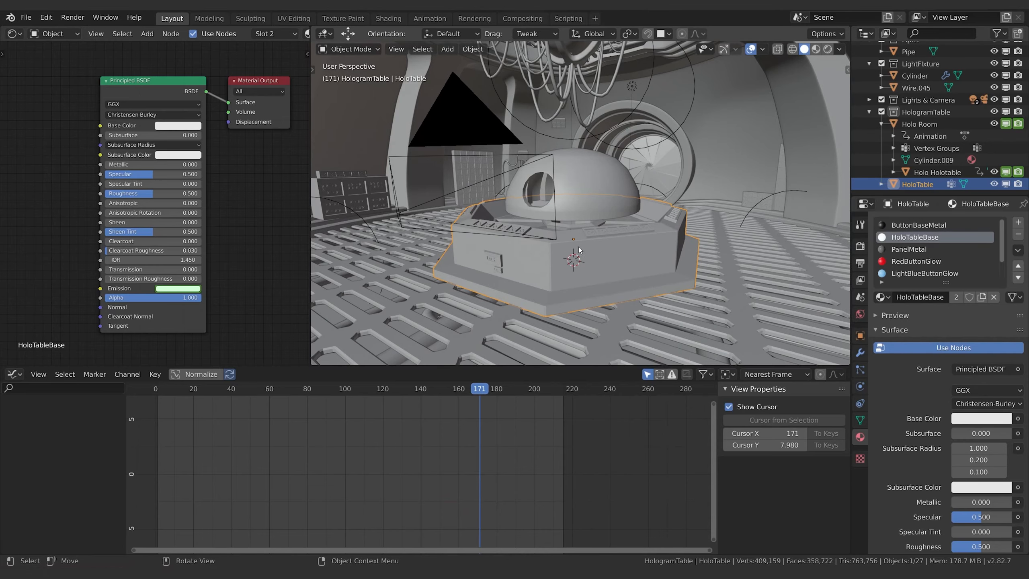
- View the HoloTable up close and display its entire UV layout in the UV Editor with all faces selected in Edit Mode
{"action": "mouse_move", "coordinate": [650, 268]}
{"action": "middle_mouse_down"}
{"action": "mouse_move", "coordinate": [671, 275]}
{"action": "mouse_move", "coordinate": [624, 270]}
{"action": "mouse_move", "coordinate": [632, 263]}
{"action": "middle_mouse_up"}
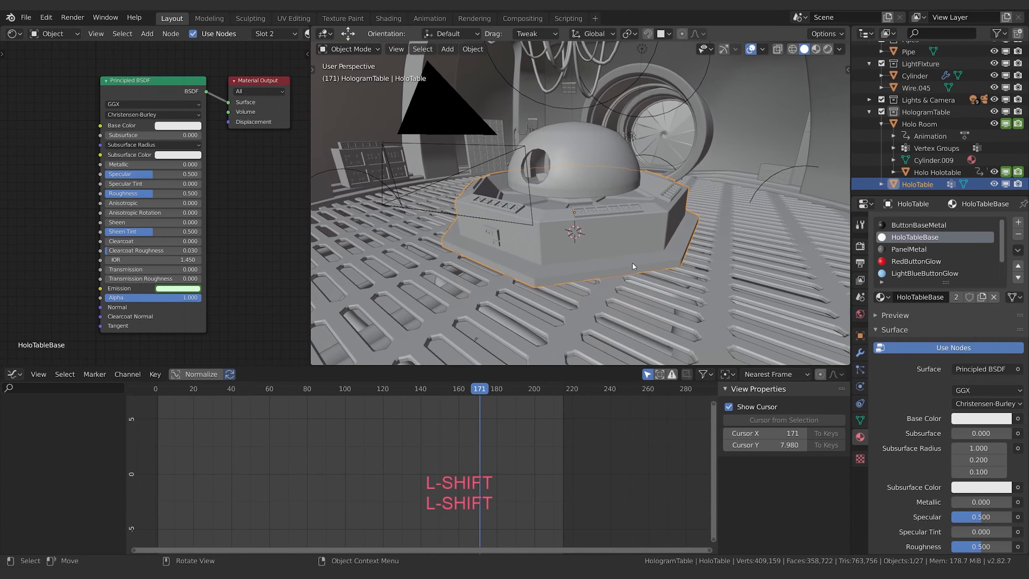
{"action": "scroll", "coordinate": [632, 262], "scroll_direction": "up", "scroll_amount": 3}
{"action": "scroll", "coordinate": [910, 259], "scroll_direction": "down", "scroll_amount": 2}
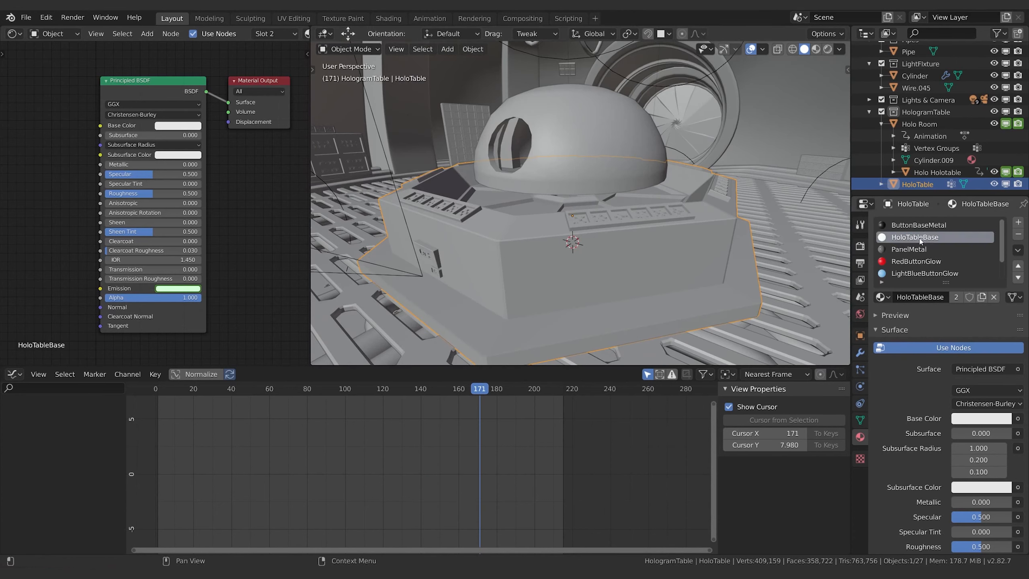
{"action": "scroll", "coordinate": [909, 259], "scroll_direction": "up", "scroll_amount": 2}
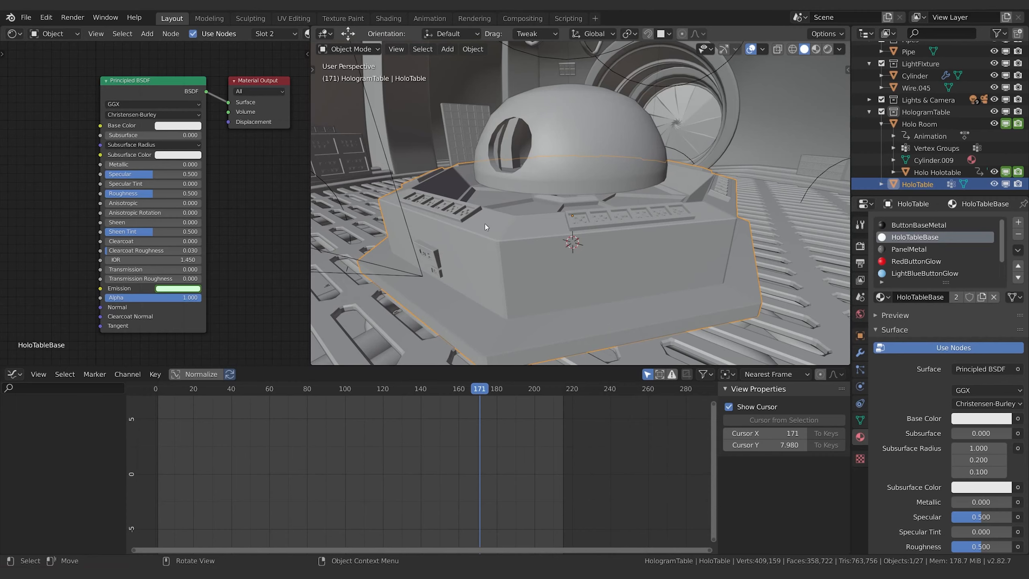
{"action": "left_click", "coordinate": [13, 34]}
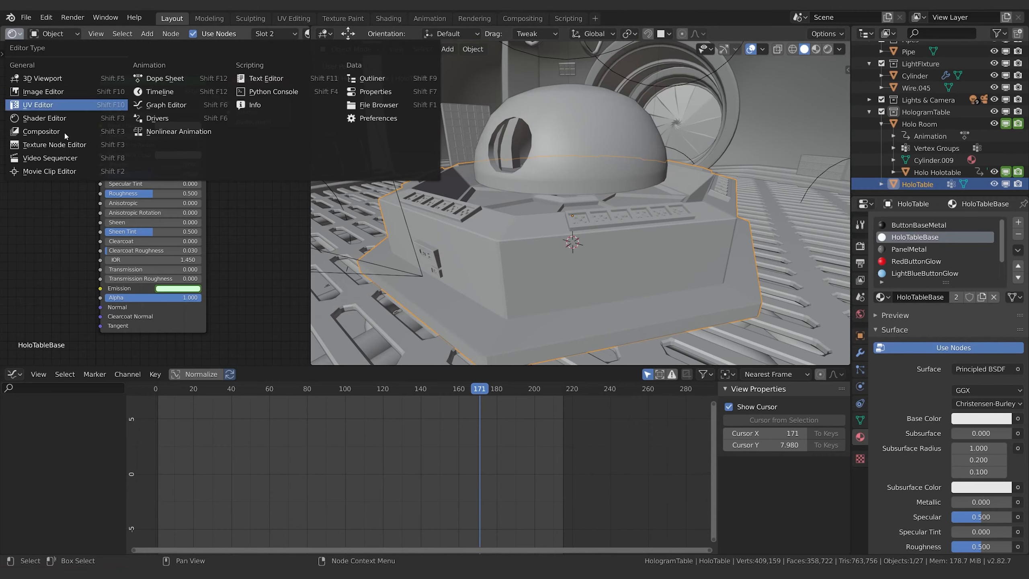
{"action": "left_click", "coordinate": [61, 106]}
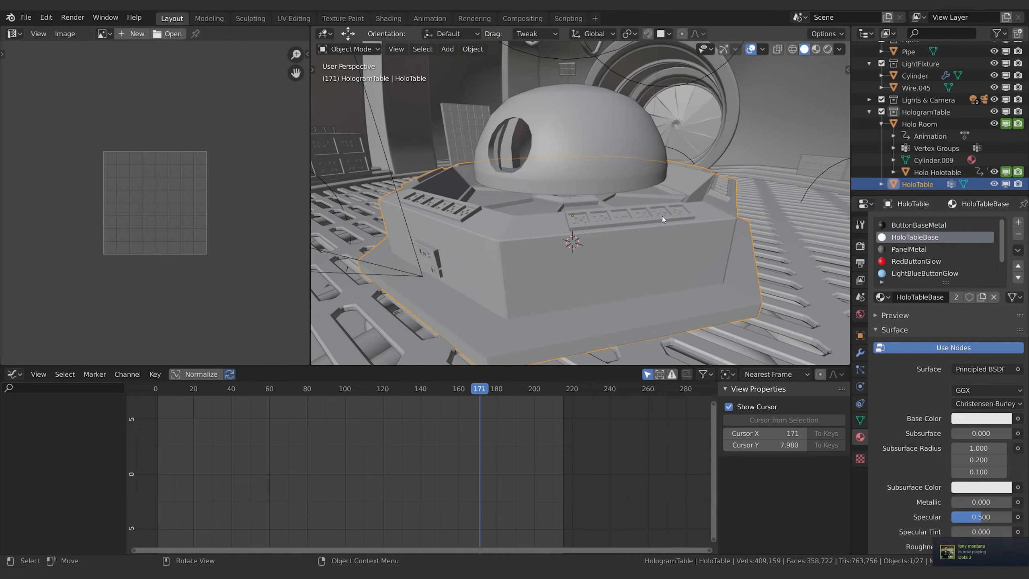
{"action": "key", "text": "Tab"}
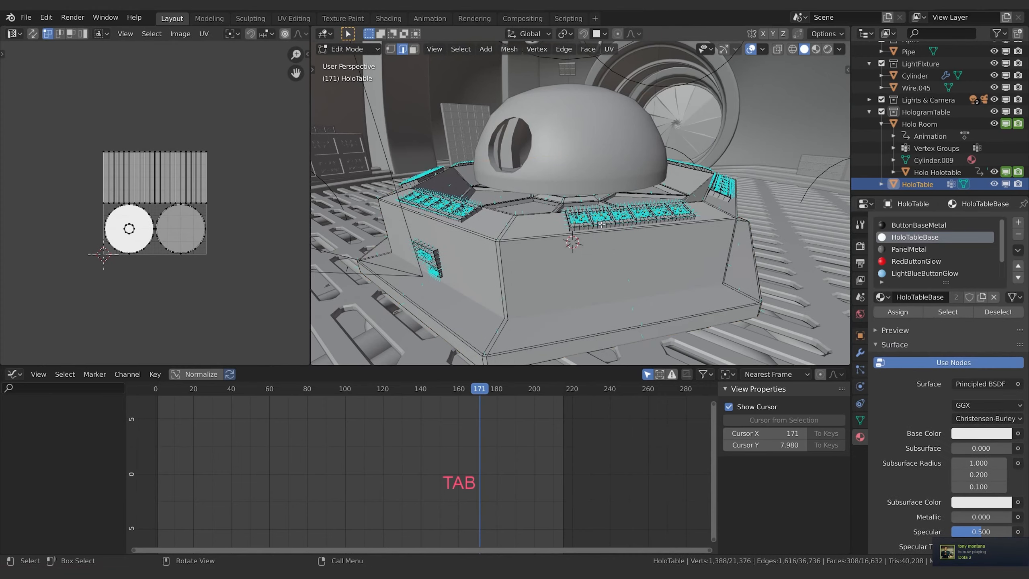
{"action": "key", "text": "a"}
{"action": "scroll", "coordinate": [105, 113], "scroll_direction": "up", "scroll_amount": 4}
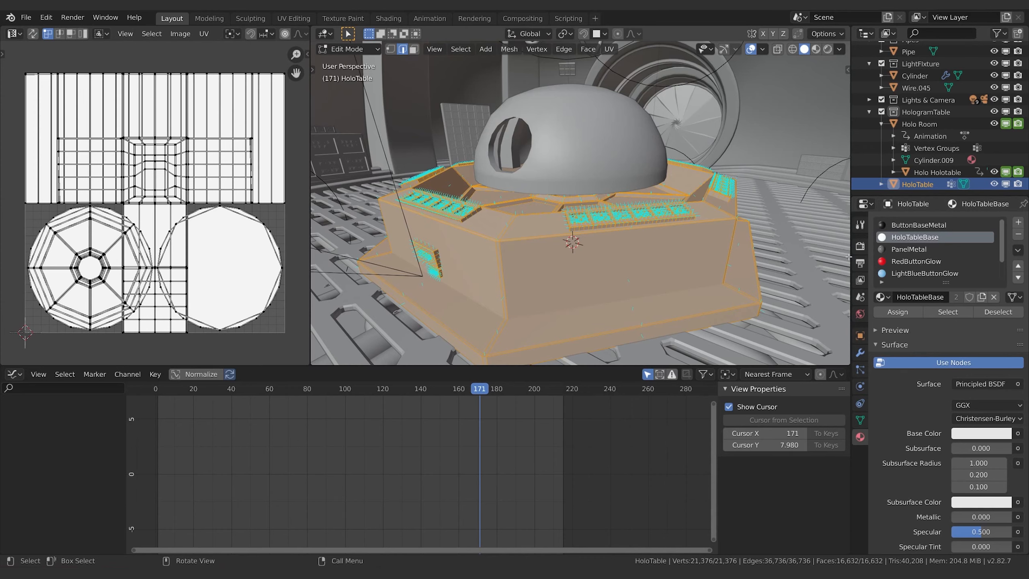
- Clear the selection and select only HoloTable's faces assigned to the DoorFrameMetal material to see their UVs
{"action": "scroll", "coordinate": [913, 259], "scroll_direction": "down", "scroll_amount": 2}
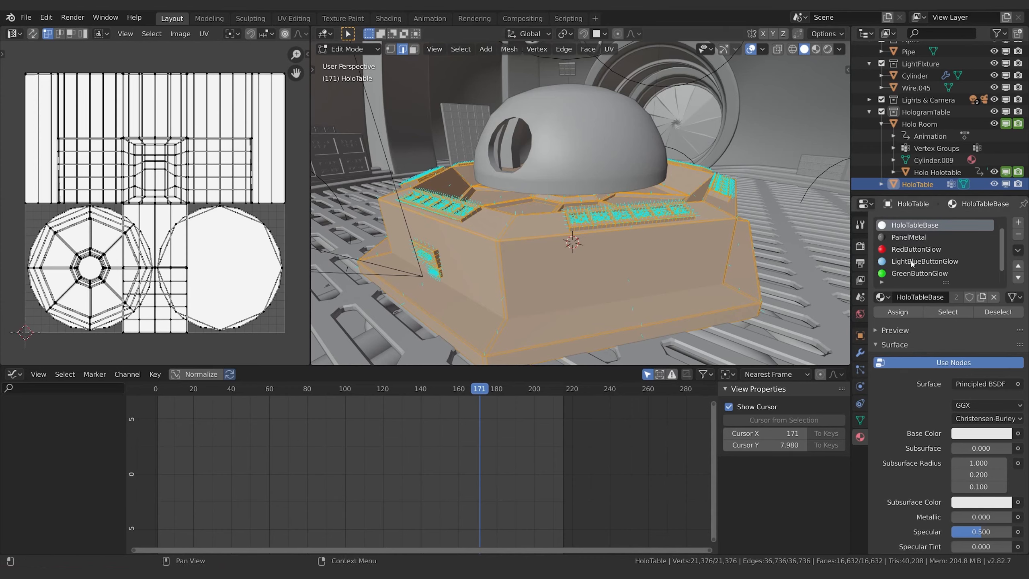
{"action": "left_click", "coordinate": [906, 275]}
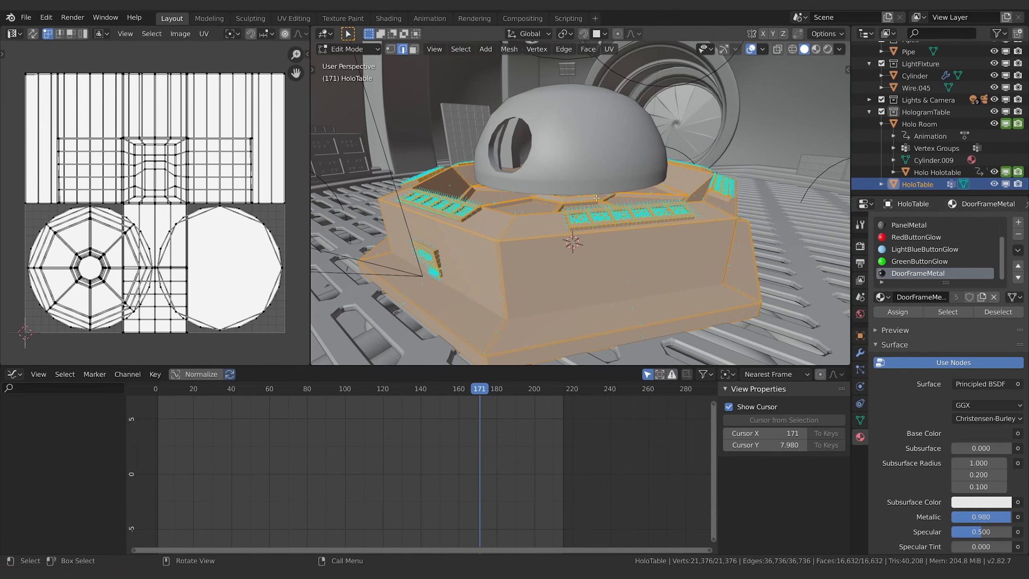
{"action": "key", "text": "a"}
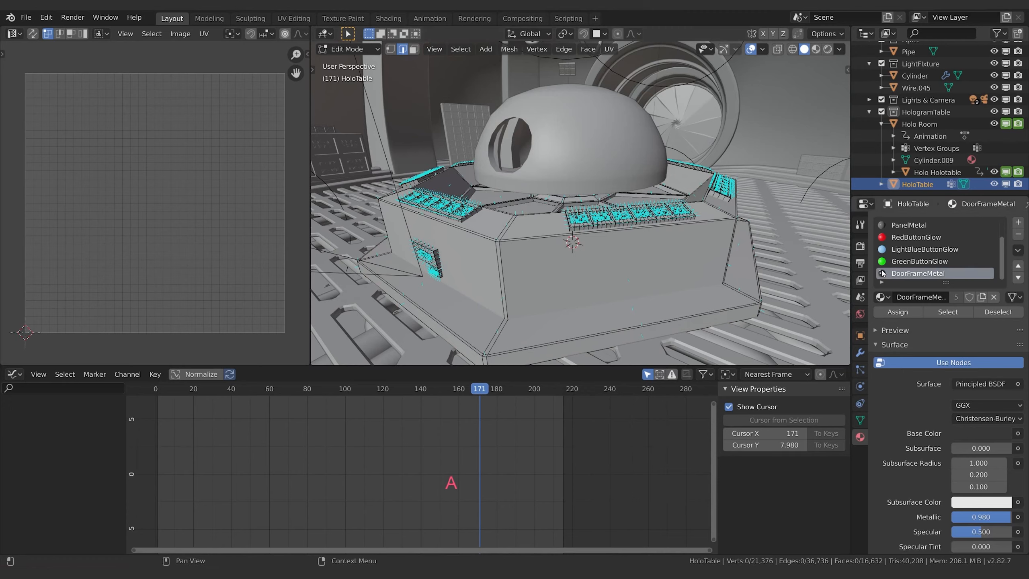
{"action": "left_click", "coordinate": [947, 311]}
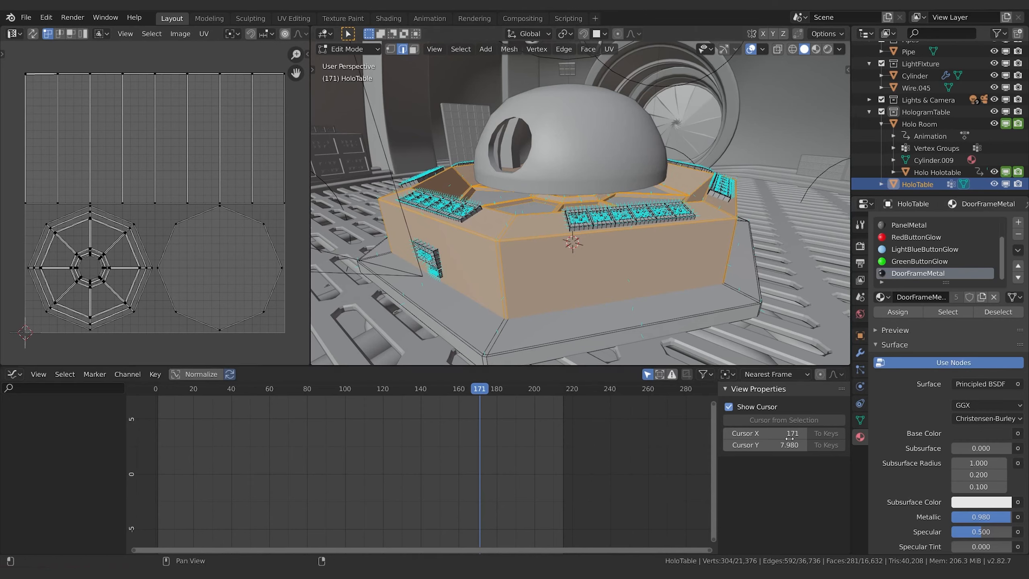
- Add a second UV map, UVMap.001, to HoloTable and make it the active map for editing and rendering
{"action": "left_click", "coordinate": [860, 419]}
{"action": "left_click", "coordinate": [898, 439]}
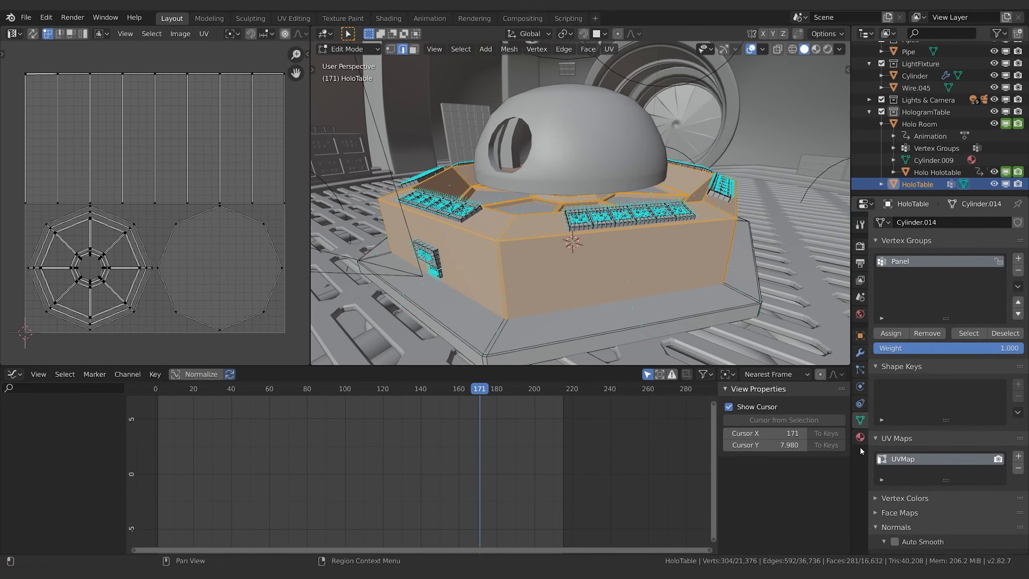
{"action": "left_click", "coordinate": [1018, 456]}
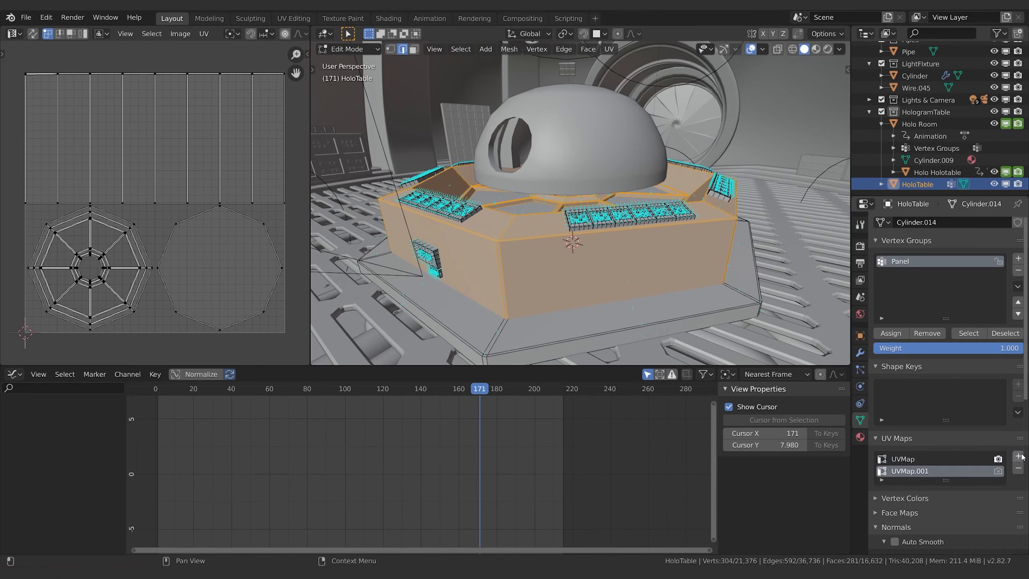
{"action": "left_click", "coordinate": [908, 459]}
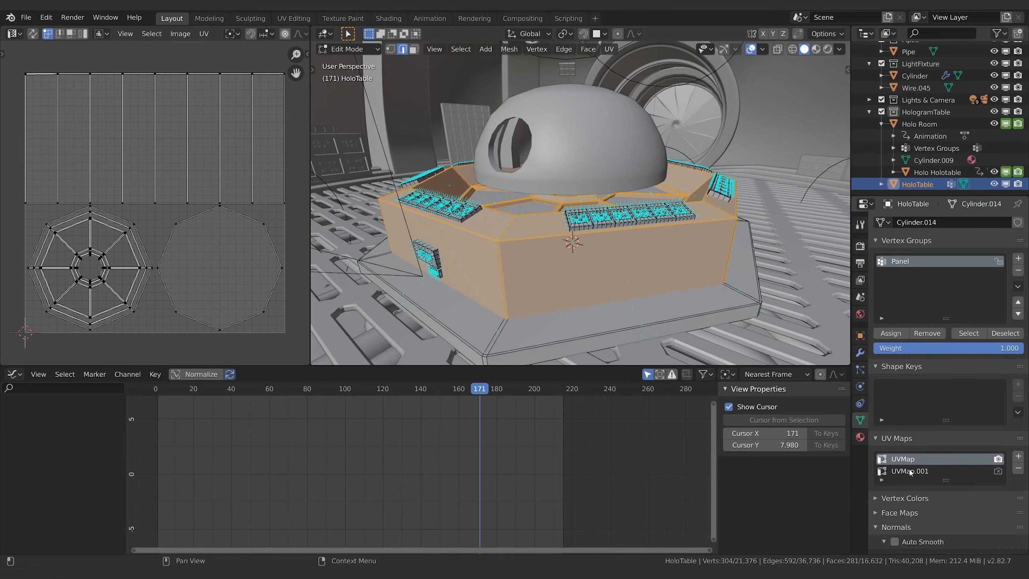
{"action": "left_click", "coordinate": [910, 470]}
{"action": "left_click", "coordinate": [997, 471]}
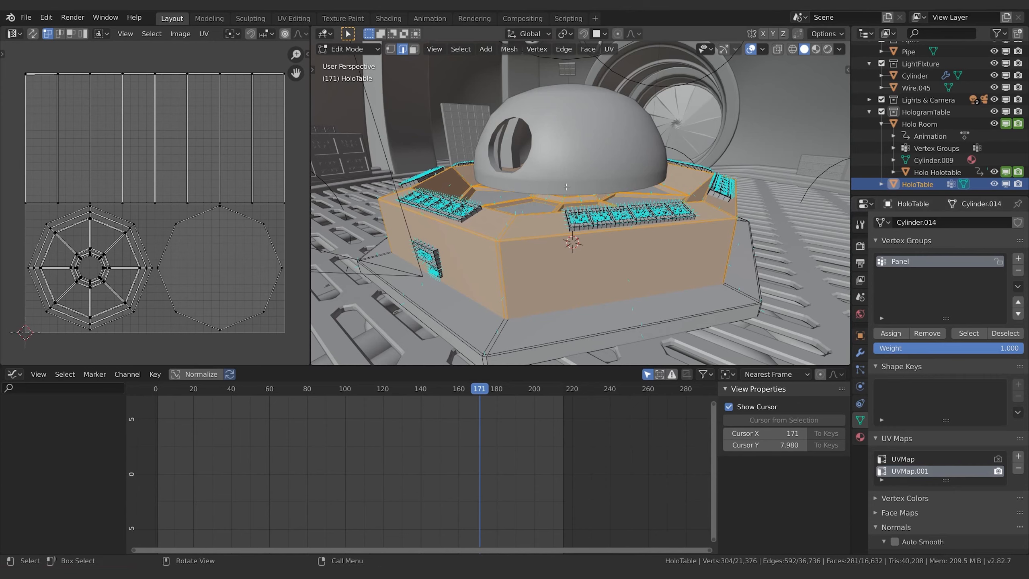
- Deselect everything and select only HoloTable's faces assigned to ButtonBaseMetal to examine their UV islands
{"action": "left_click", "coordinate": [860, 437]}
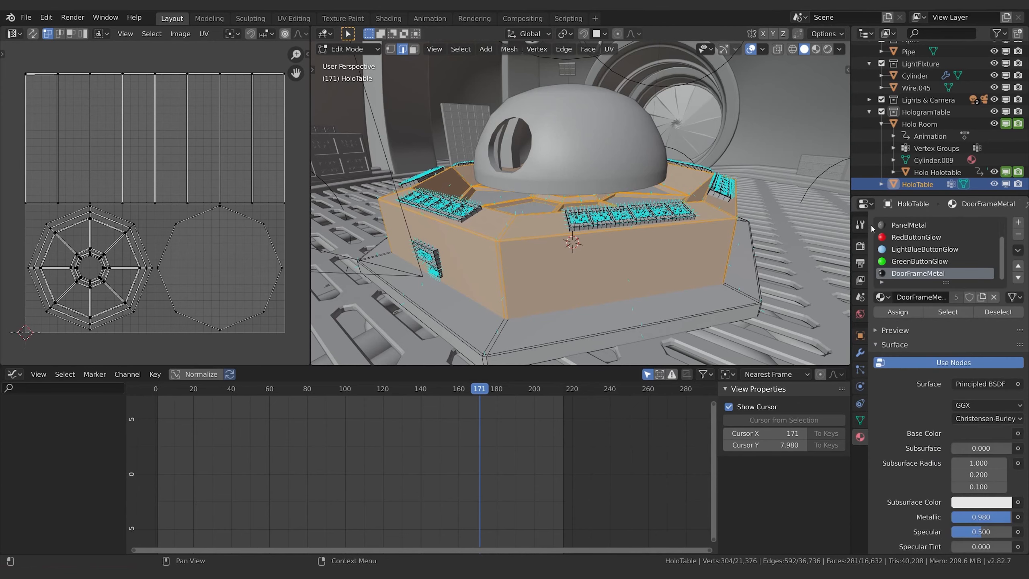
{"action": "left_click", "coordinate": [903, 229]}
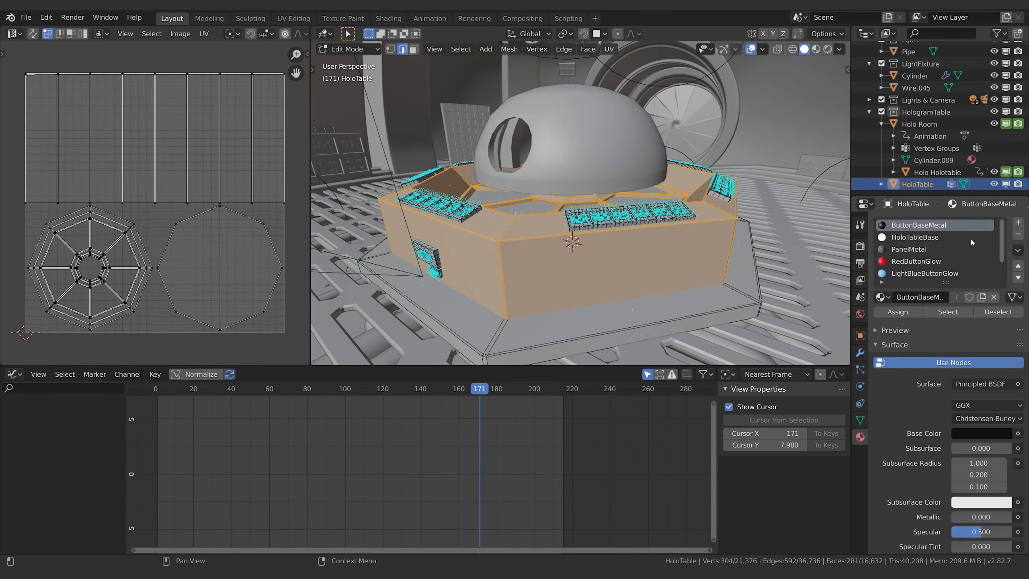
{"action": "key", "text": "alt+a"}
{"action": "left_click", "coordinate": [952, 313]}
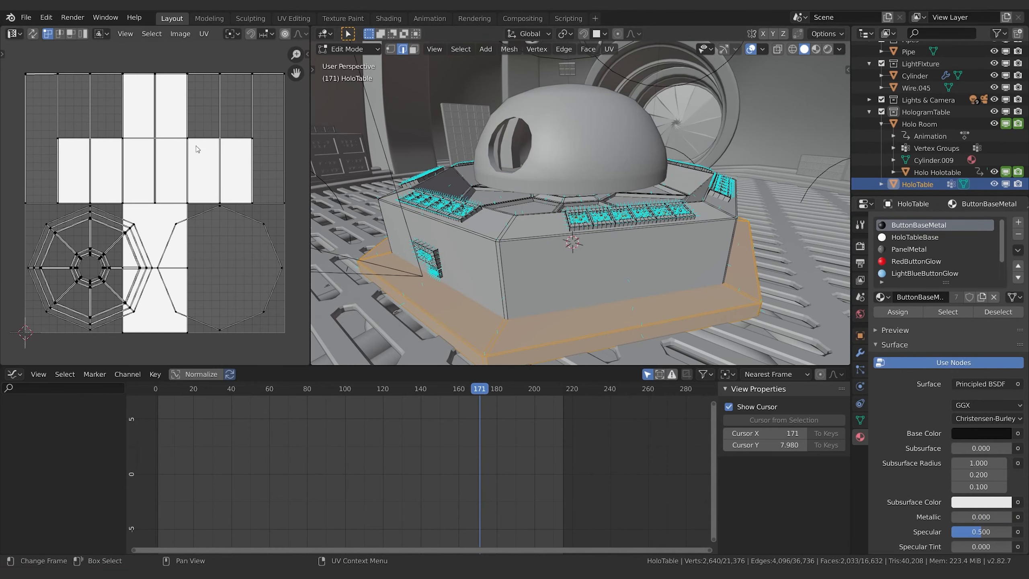
- Isolate the HoloTableBase faces, shrink their UVs to a very small size and move them into the lower-right corner of the UV square
{"action": "left_click", "coordinate": [915, 238]}
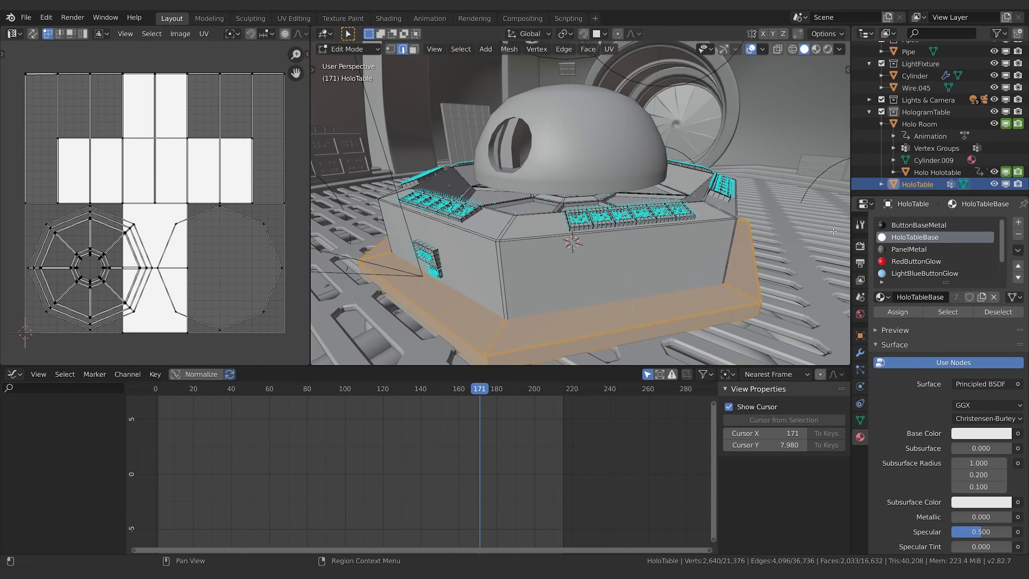
{"action": "left_click", "coordinate": [936, 311]}
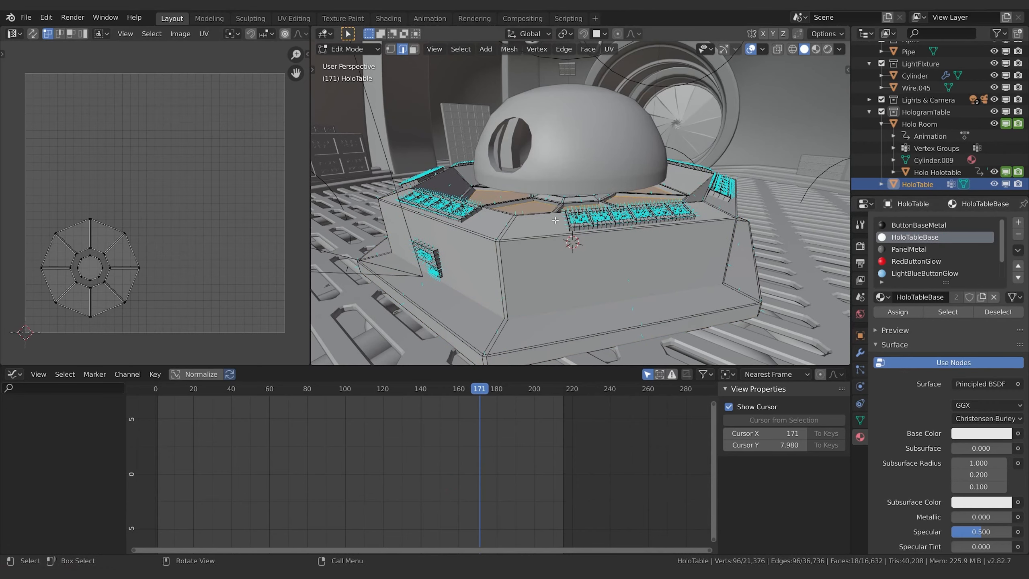
{"action": "scroll", "coordinate": [933, 269], "scroll_direction": "down", "scroll_amount": 2}
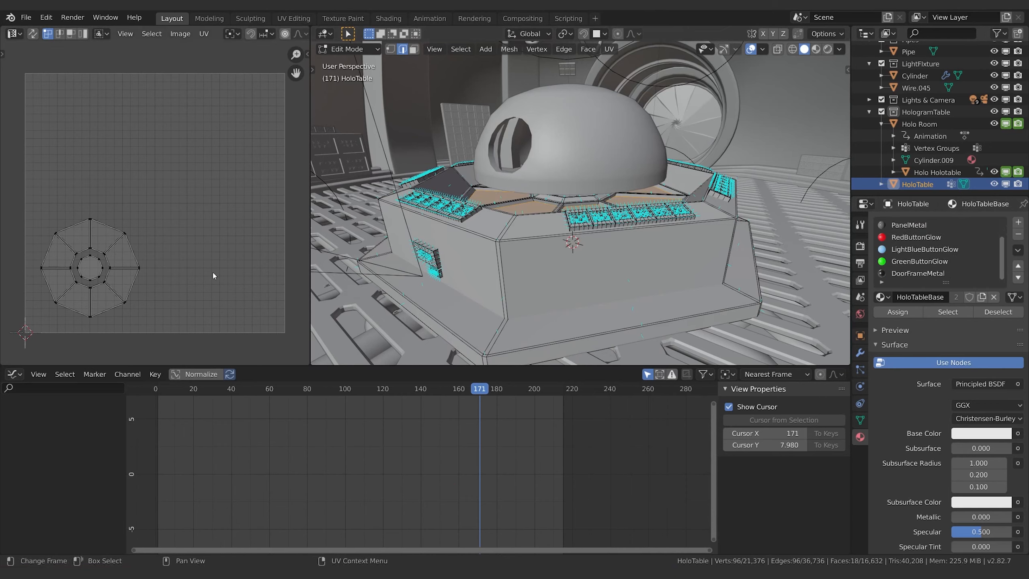
{"action": "key", "text": "a"}
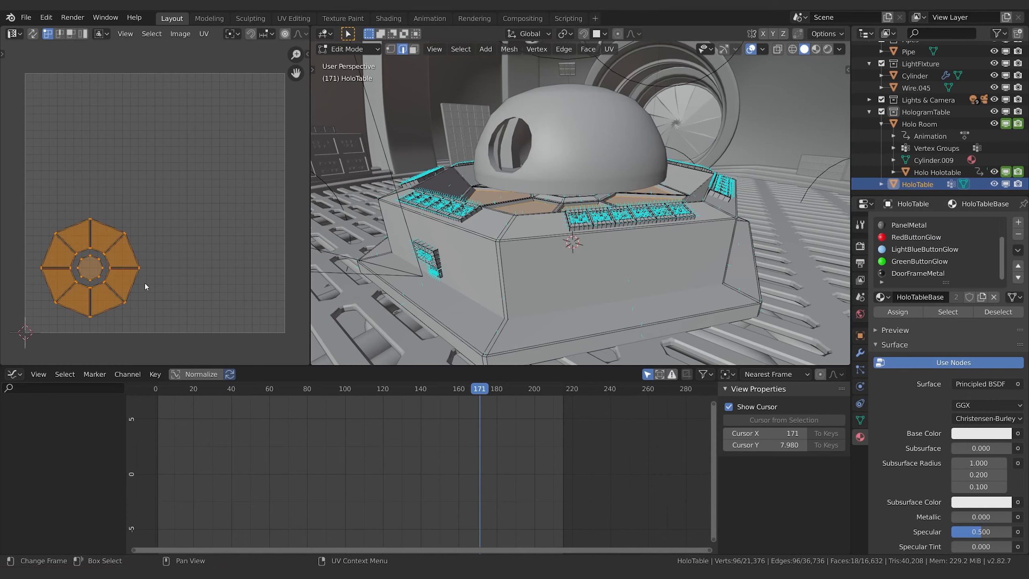
{"action": "key", "text": "s"}
{"action": "left_click", "coordinate": [99, 268]}
{"action": "key", "text": "g"}
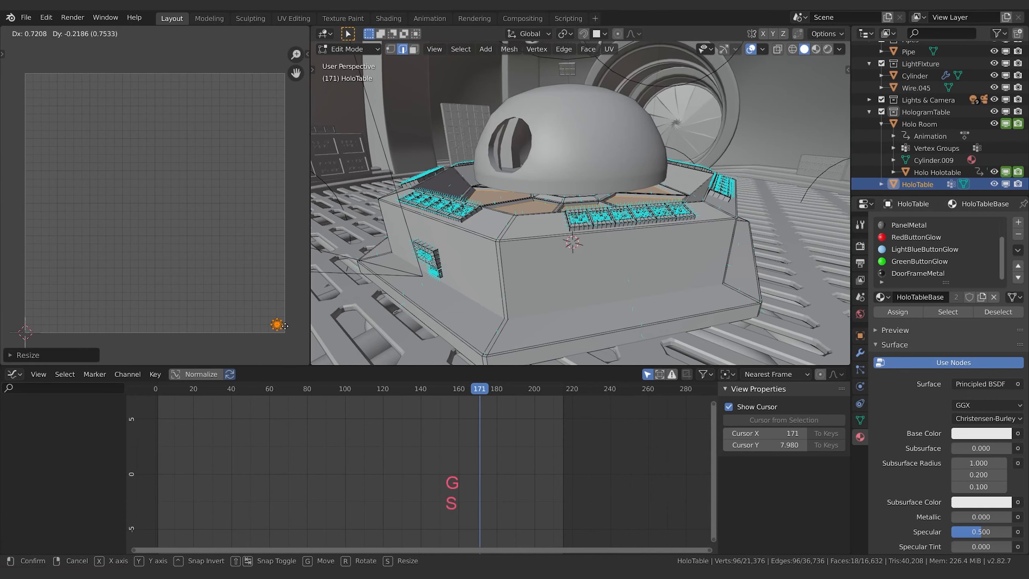
{"action": "left_click", "coordinate": [287, 332]}
{"action": "key", "text": "g"}
{"action": "left_click", "coordinate": [289, 333]}
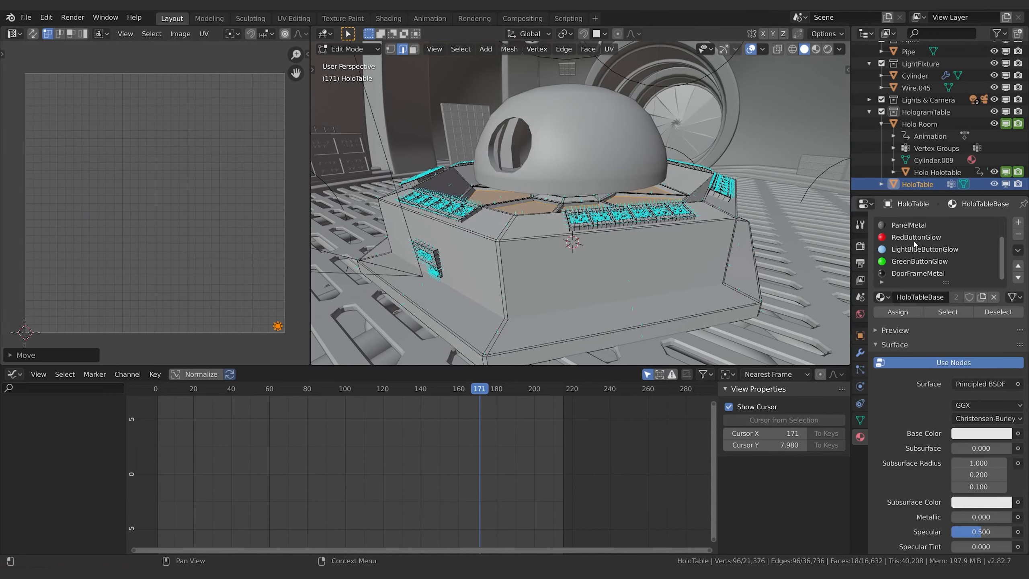
- Replace the current face selection on HoloTable with the faces that use DoorFrameMetal
{"action": "key", "text": "alt+a"}
{"action": "left_click", "coordinate": [911, 272]}
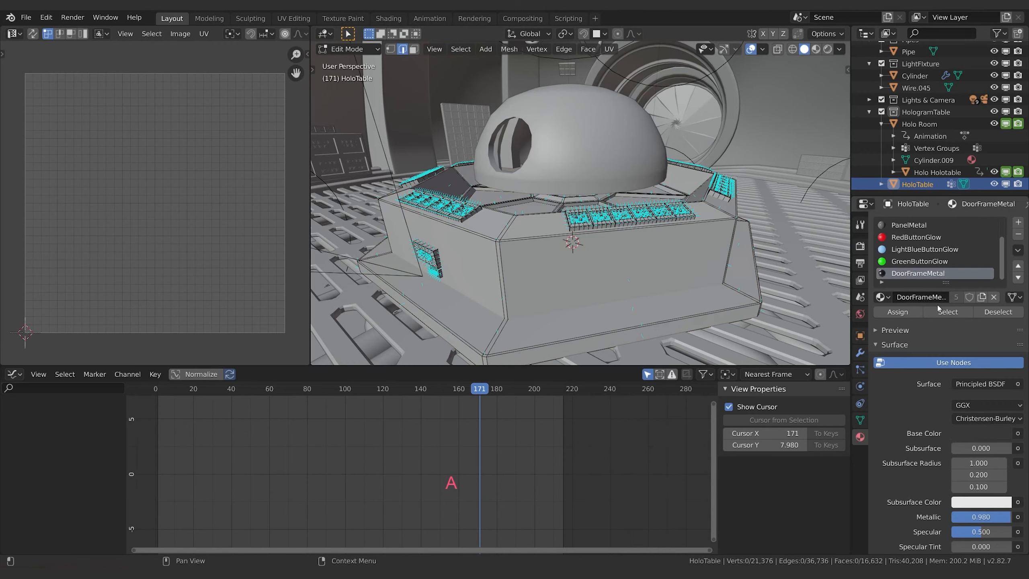
{"action": "left_click", "coordinate": [948, 311]}
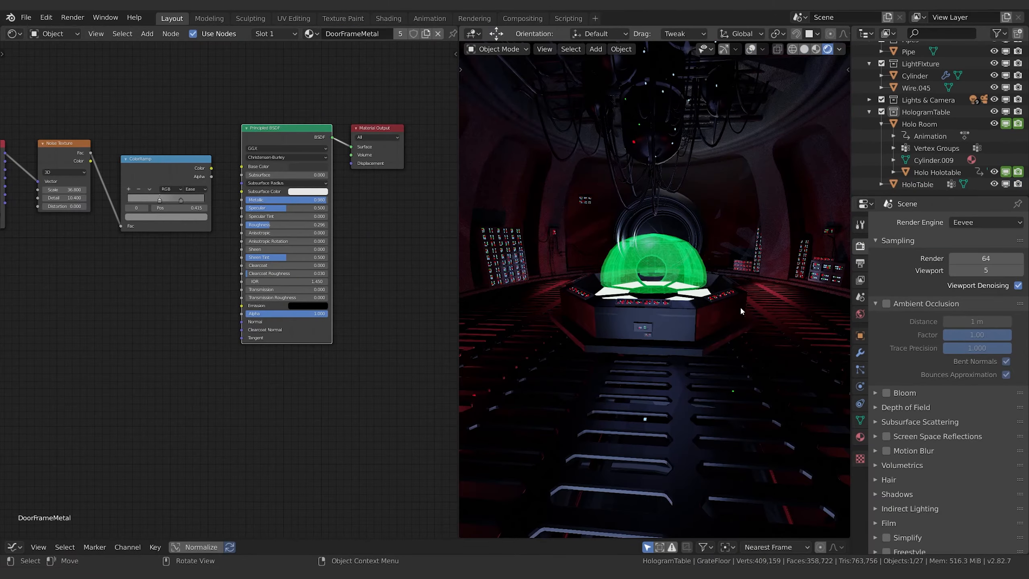
- Switch the 3D viewport to Solid shading and select the Room object to show its RoomAdobeMaterial nodes
{"action": "key", "text": "z"}
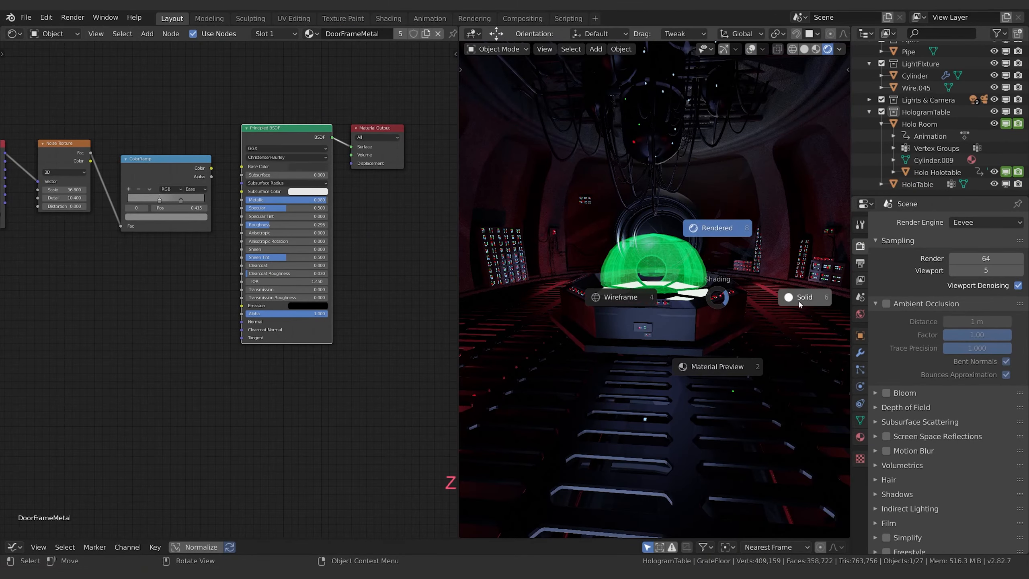
{"action": "left_click", "coordinate": [803, 299]}
{"action": "mouse_move", "coordinate": [729, 297]}
{"action": "middle_mouse_down", "text": "shift"}
{"action": "mouse_move", "coordinate": [712, 339]}
{"action": "mouse_move", "coordinate": [762, 259]}
{"action": "middle_mouse_up", "text": "shift"}
{"action": "left_click", "coordinate": [794, 233]}
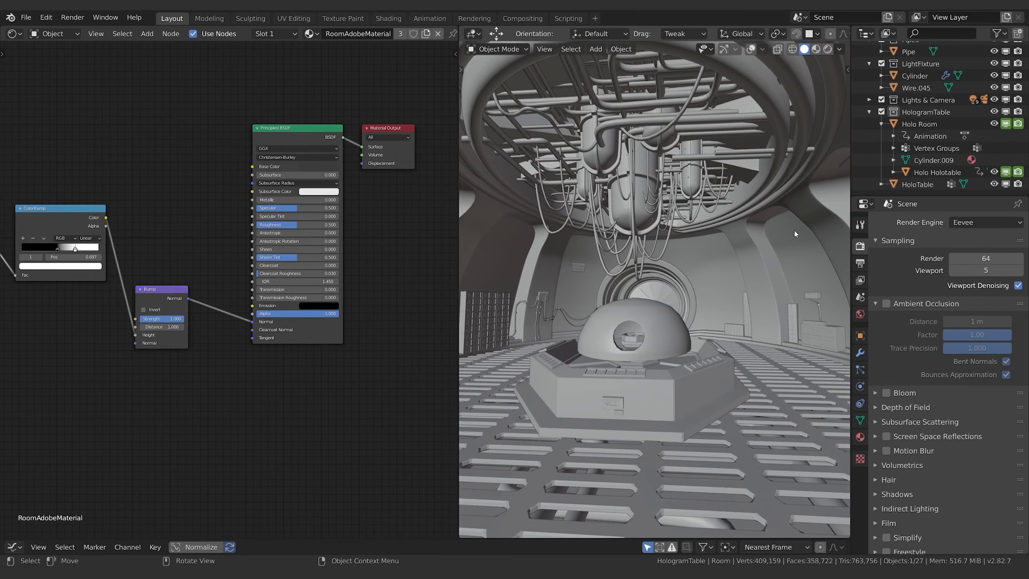
- Turn on the viewport overlays, select the Holo Room dome and view it on its table from several angles
{"action": "left_click", "coordinate": [750, 49]}
{"action": "middle_click_drag", "start_coordinate": [754, 258], "coordinate": [769, 221], "text": "shift"}
{"action": "middle_click_drag", "start_coordinate": [842, 164], "coordinate": [820, 188]}
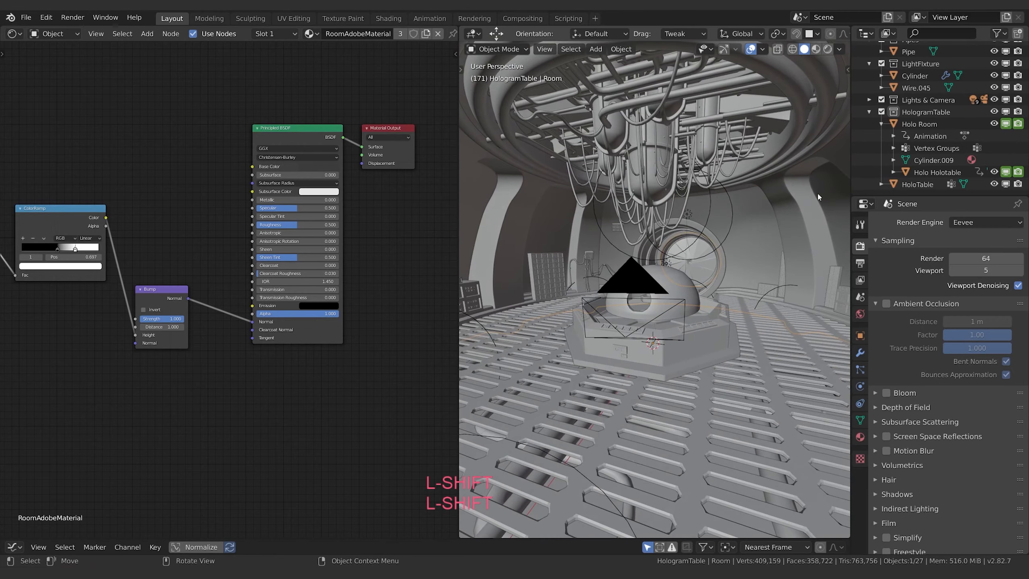
{"action": "scroll", "coordinate": [694, 289], "scroll_direction": "up", "scroll_amount": 2}
{"action": "middle_click_drag", "start_coordinate": [765, 264], "coordinate": [692, 307], "text": "shift"}
{"action": "left_click", "coordinate": [693, 289]}
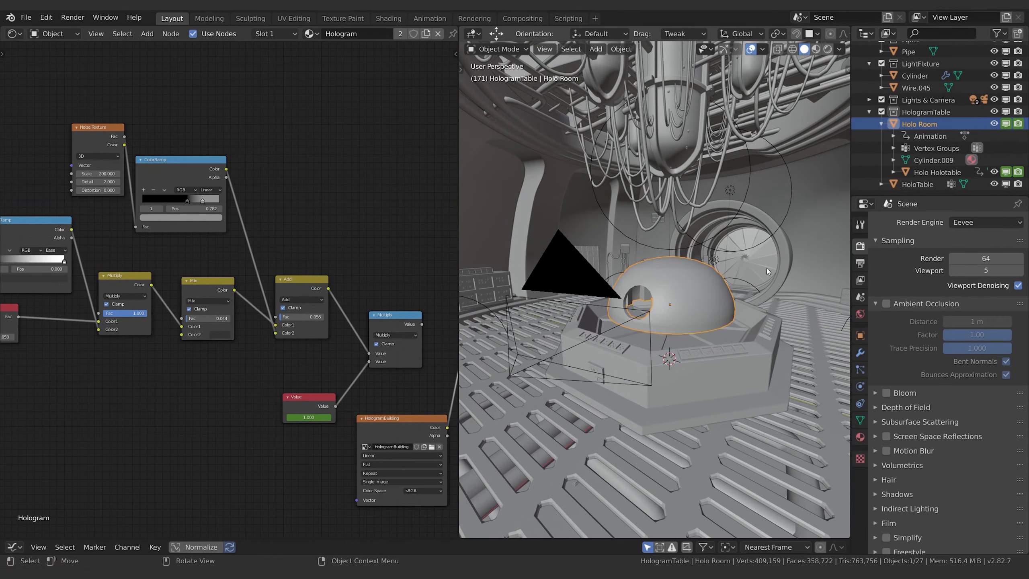
{"action": "middle_click_drag", "start_coordinate": [760, 286], "coordinate": [765, 284]}
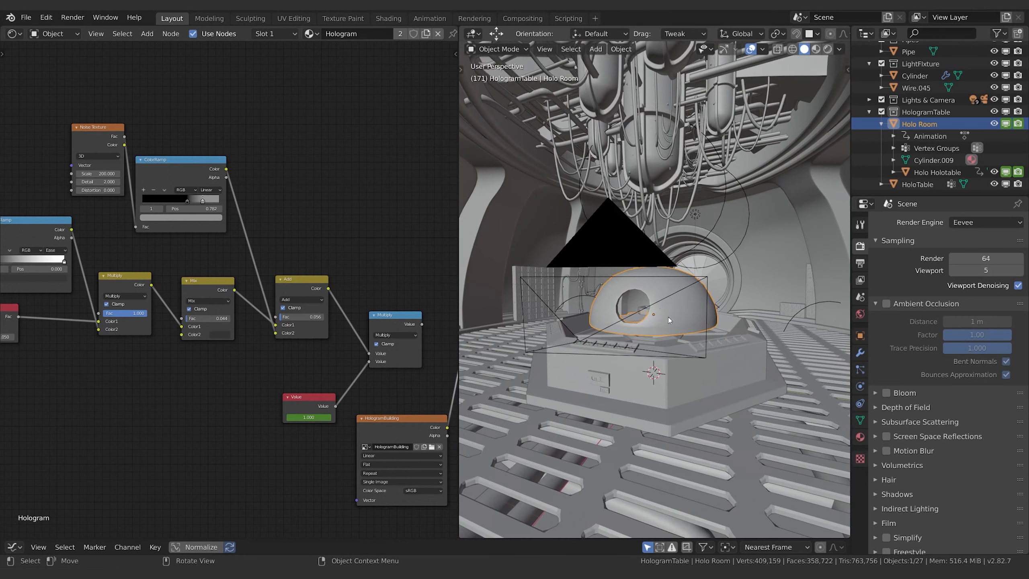
{"action": "mouse_move", "coordinate": [791, 238]}
{"action": "middle_mouse_down"}
{"action": "mouse_move", "coordinate": [804, 216]}
{"action": "mouse_move", "coordinate": [779, 235]}
{"action": "middle_mouse_up"}
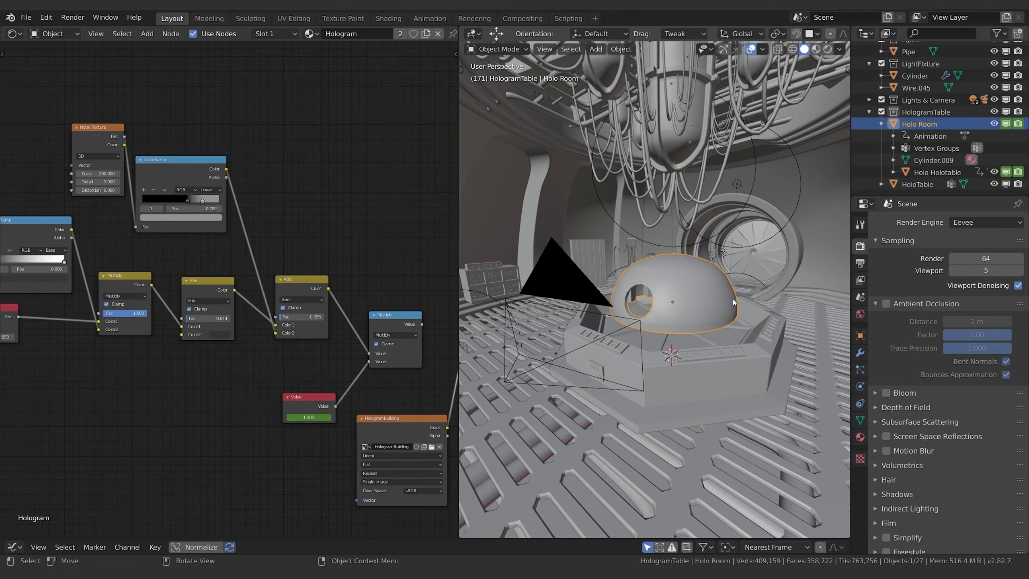
- Select the Room and then the Holo Room dome as the active object, and transfer the dome's UV maps to the Room
{"action": "middle_click_drag", "start_coordinate": [735, 262], "coordinate": [713, 247], "text": "shift"}
{"action": "scroll", "coordinate": [649, 289], "scroll_direction": "up", "scroll_amount": 1}
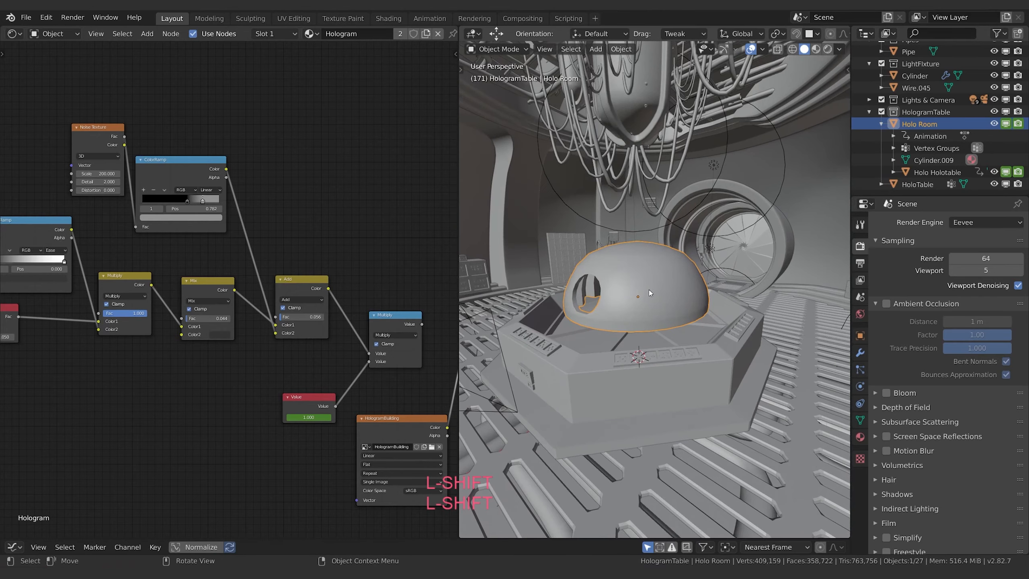
{"action": "middle_click_drag", "start_coordinate": [656, 288], "coordinate": [721, 282]}
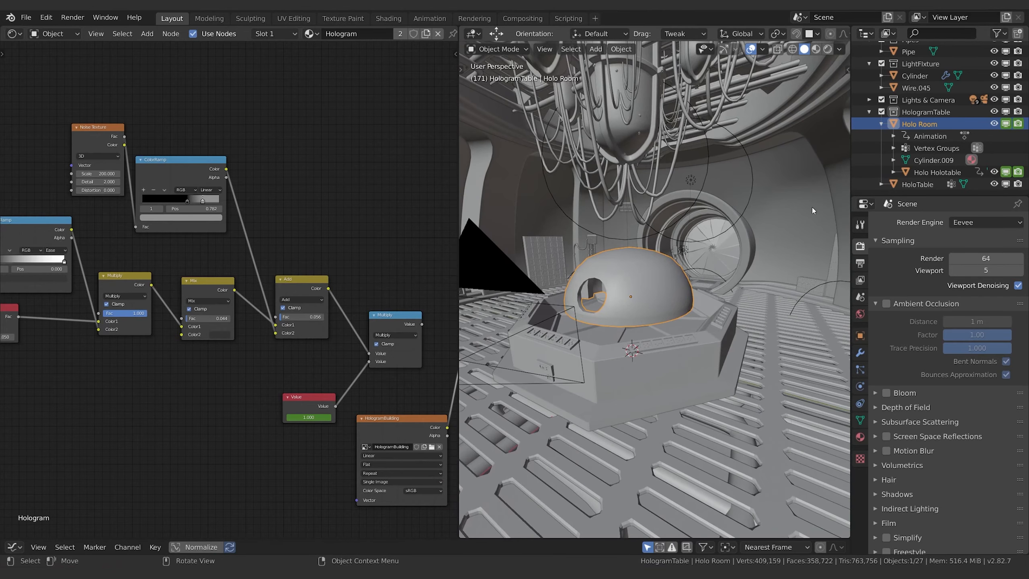
{"action": "left_click", "coordinate": [765, 208]}
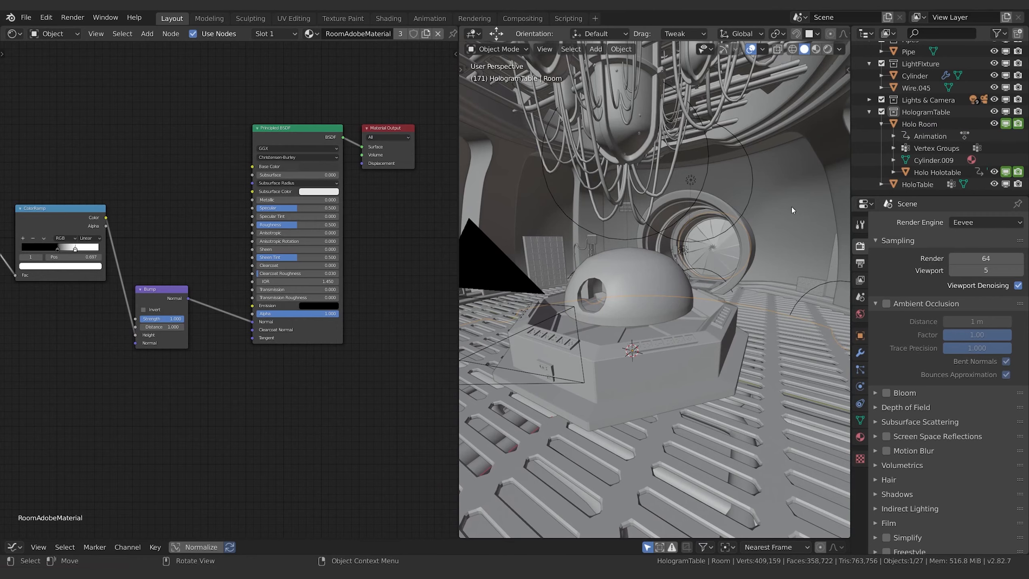
{"action": "left_click", "coordinate": [630, 275], "text": "shift"}
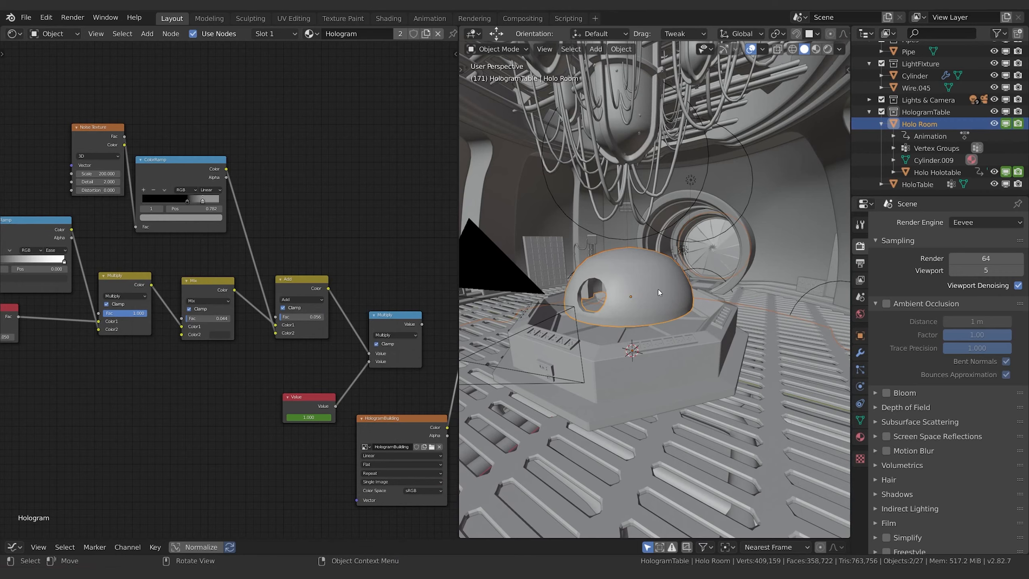
{"action": "key", "text": "ctrl+l"}
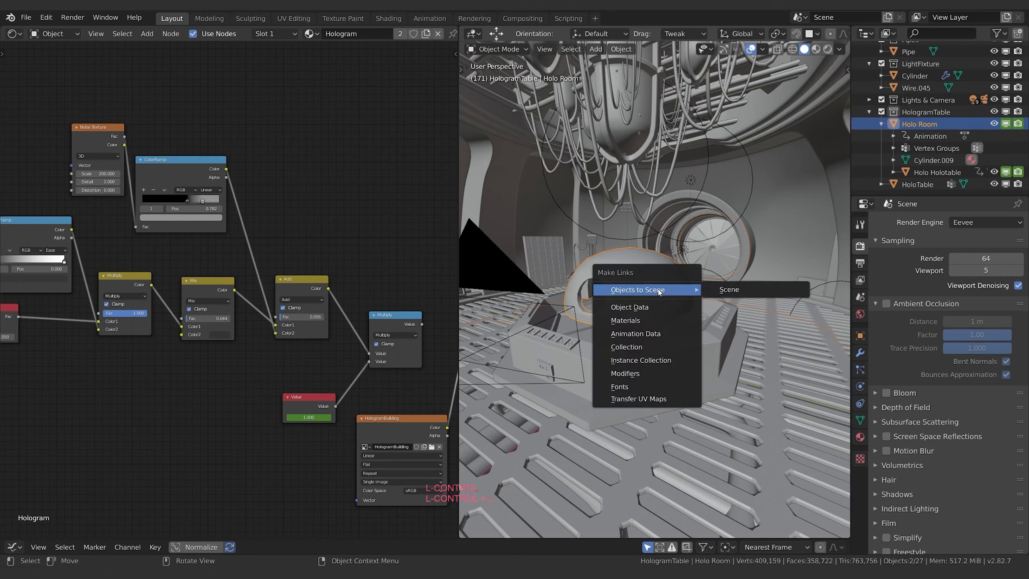
{"action": "left_click", "coordinate": [622, 49]}
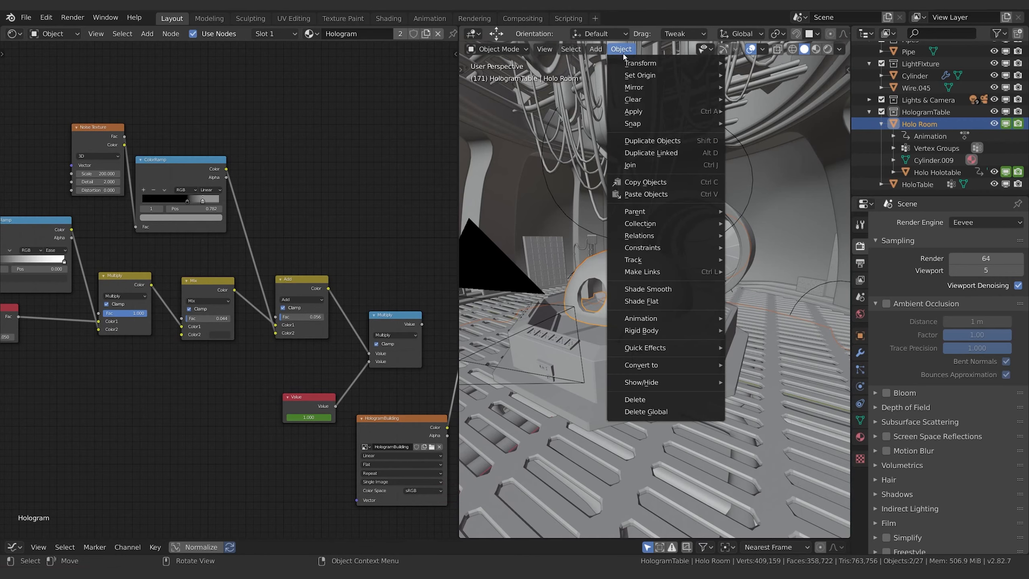
{"action": "mouse_move", "coordinate": [683, 280]}
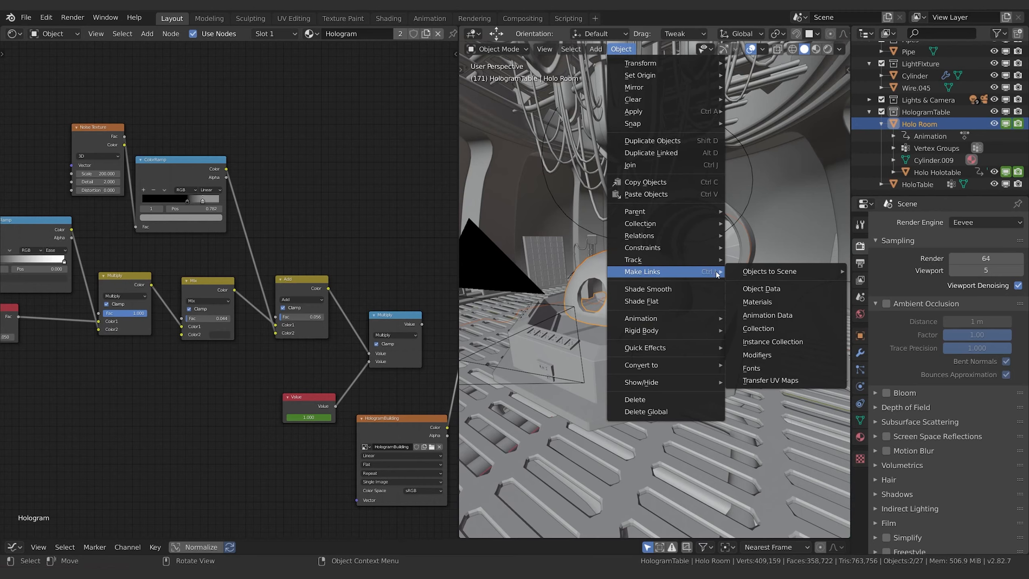
{"action": "left_click", "coordinate": [782, 381]}
- Select all of the Room's mesh in Edit Mode and check its UV layout over the HologramBuilding image in the UV Editor
{"action": "left_click", "coordinate": [805, 225]}
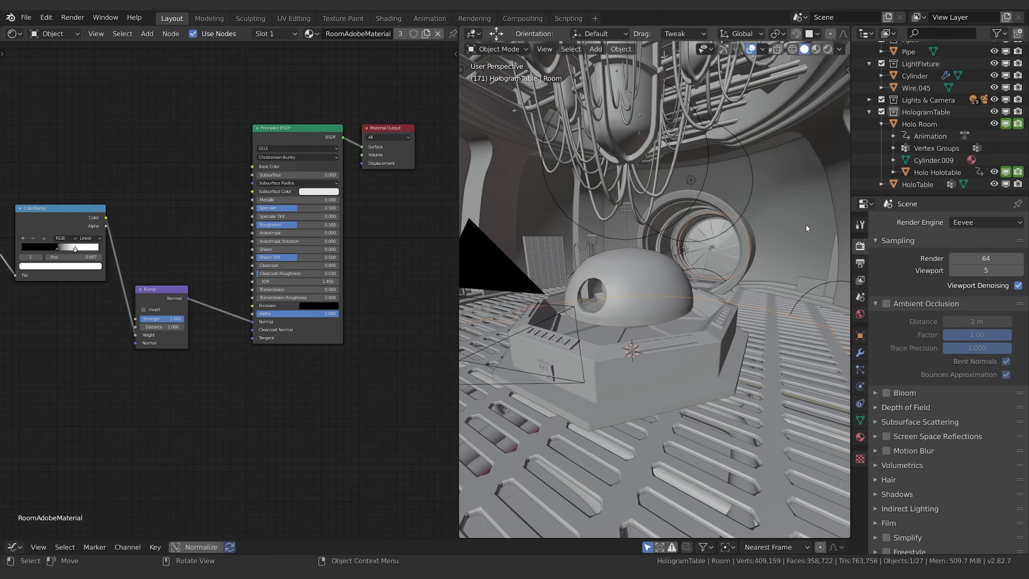
{"action": "key", "text": "Caps_Lock"}
{"action": "key", "text": "Tab"}
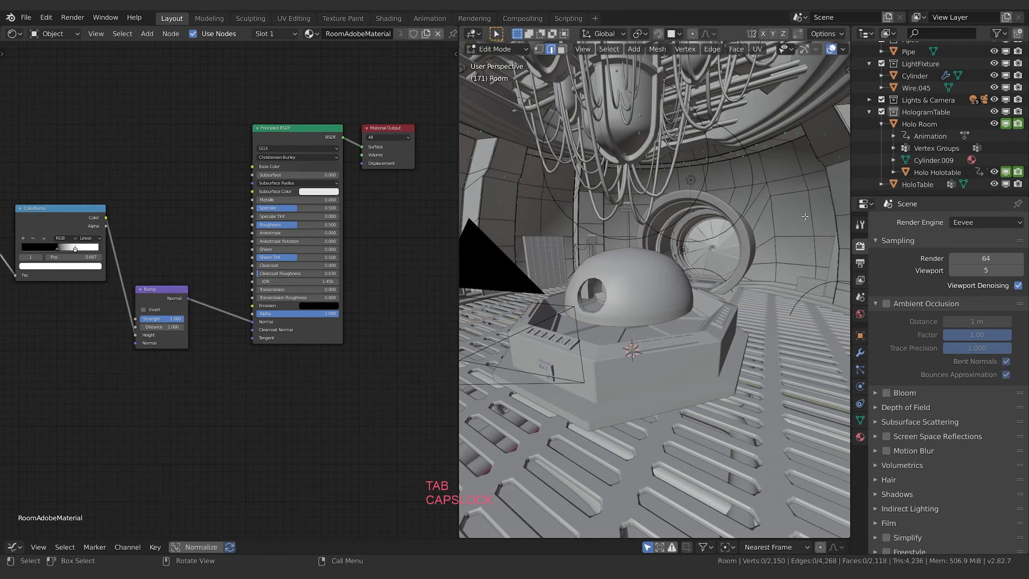
{"action": "key", "text": "a"}
{"action": "left_click", "coordinate": [12, 34]}
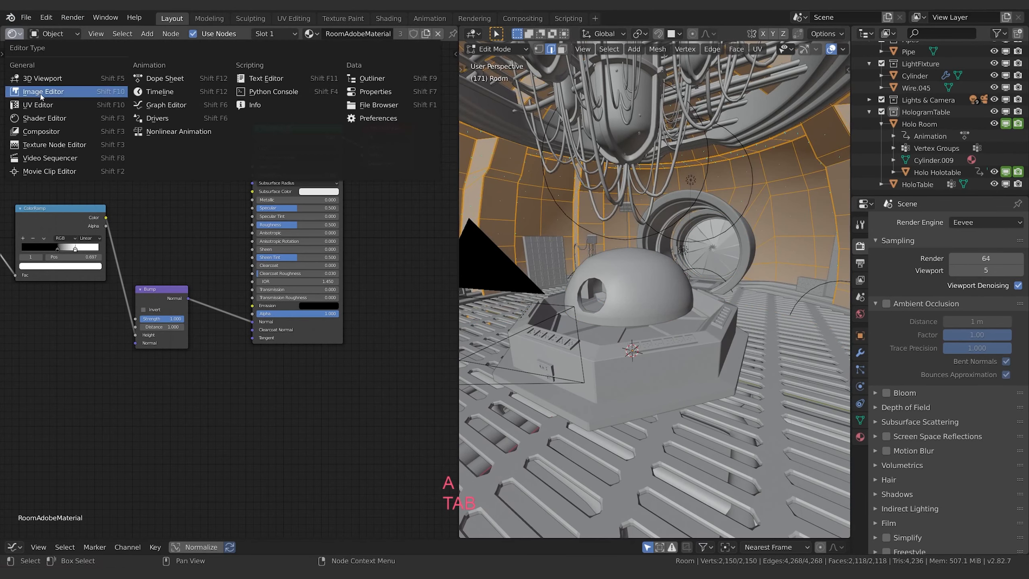
{"action": "left_click", "coordinate": [36, 106]}
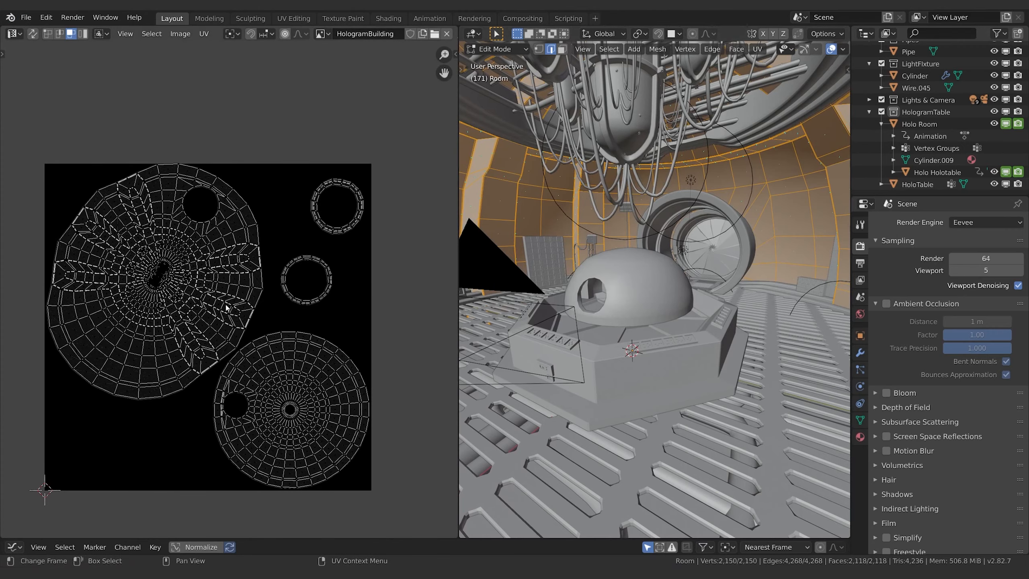
{"action": "key", "text": "a"}
{"action": "key", "text": "Tab"}
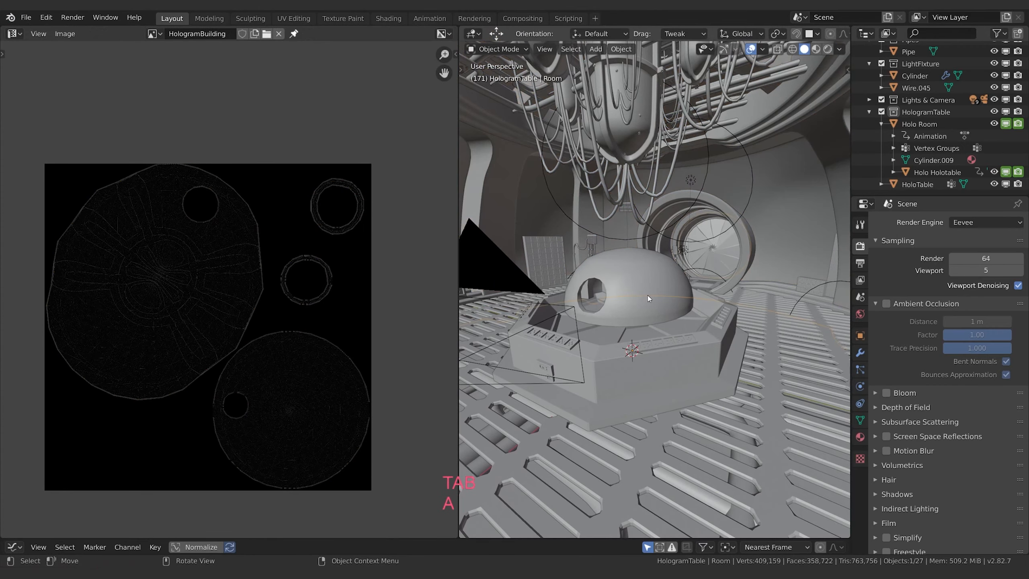
- Inspect the Holo Room dome's UV layout with its whole mesh selected, for comparison with the Room
{"action": "left_click", "coordinate": [646, 275]}
{"action": "key", "text": "Tab"}
{"action": "key", "text": "alt+a"}
{"action": "key", "text": "a"}
{"action": "key", "text": "Tab"}
- Select the Room's entire mesh in Edit Mode with its wall in close view, and bring back the RoomAdobeMaterial nodes in the Shader Editor
{"action": "left_click", "coordinate": [789, 234]}
{"action": "middle_click_drag", "start_coordinate": [789, 235], "coordinate": [717, 254], "text": "shift"}
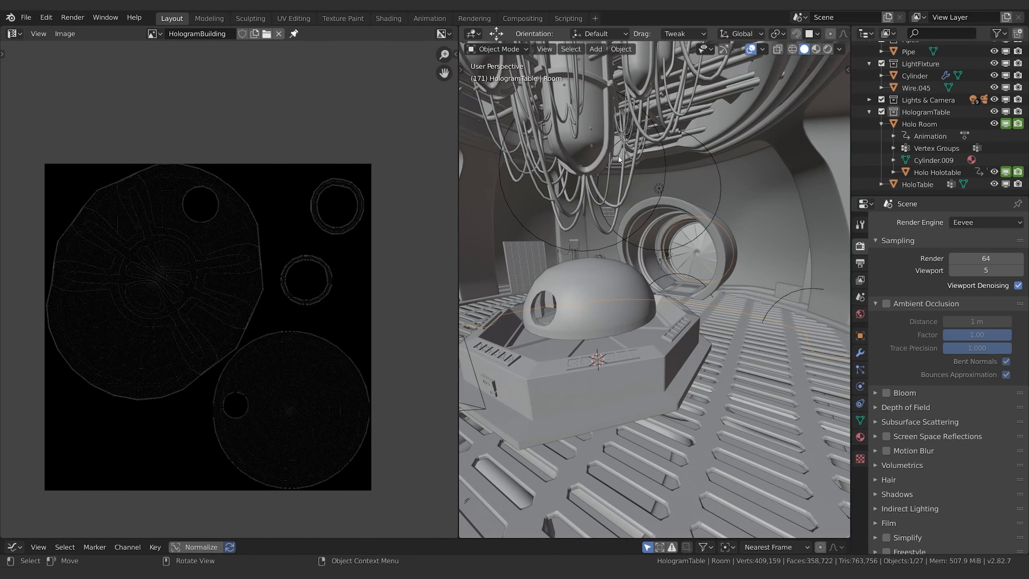
{"action": "middle_click_drag", "start_coordinate": [708, 229], "coordinate": [739, 225], "text": "shift"}
{"action": "key", "text": "Tab"}
{"action": "key", "text": "Tab"}
{"action": "middle_click_drag", "start_coordinate": [807, 209], "coordinate": [688, 311], "text": "shift"}
{"action": "key", "text": "Tab"}
{"action": "key", "text": "a"}
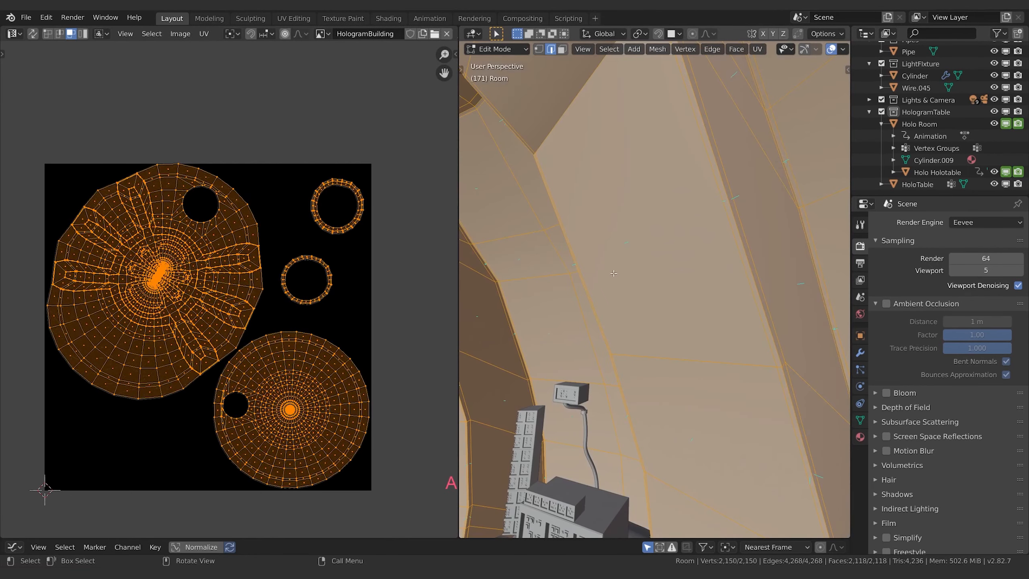
{"action": "key", "text": "alt+a"}
{"action": "left_click", "coordinate": [14, 34]}
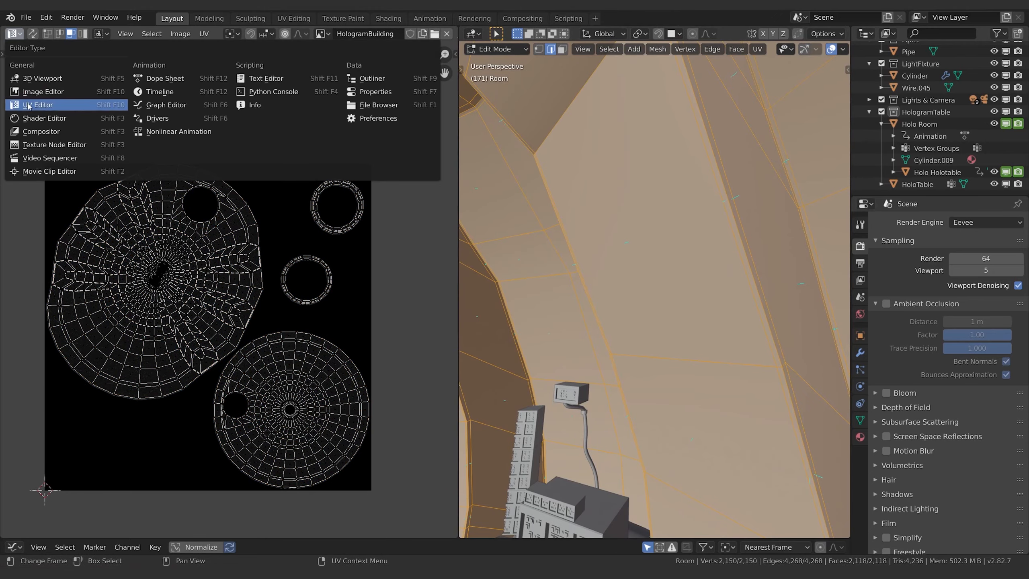
{"action": "left_click", "coordinate": [40, 117]}
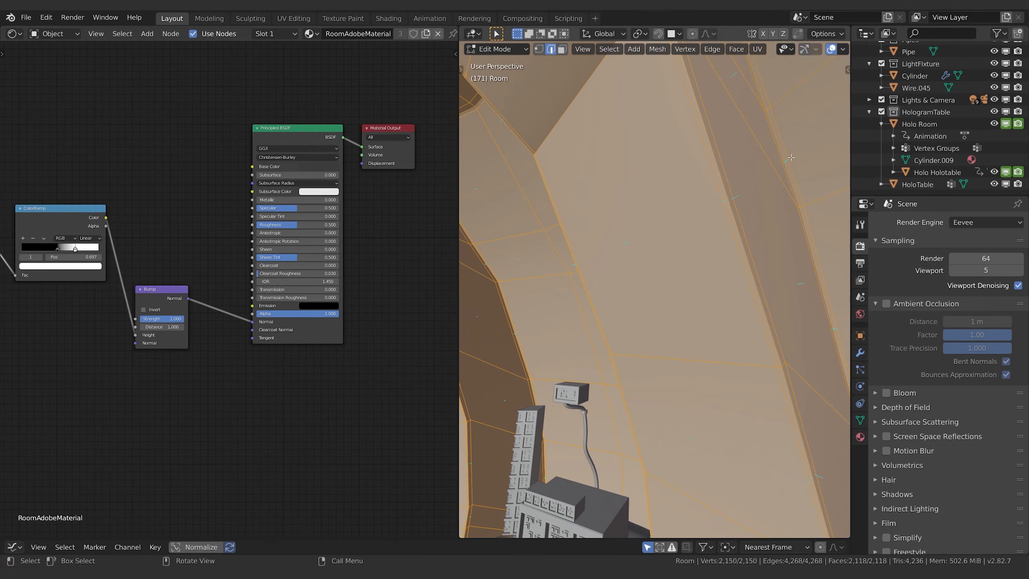
- Switch the 3D viewport to Rendered shading, hide the overlays and inspect the bumpy surface of the Room's wall up close
{"action": "scroll", "coordinate": [769, 45], "scroll_direction": "down", "scroll_amount": 3}
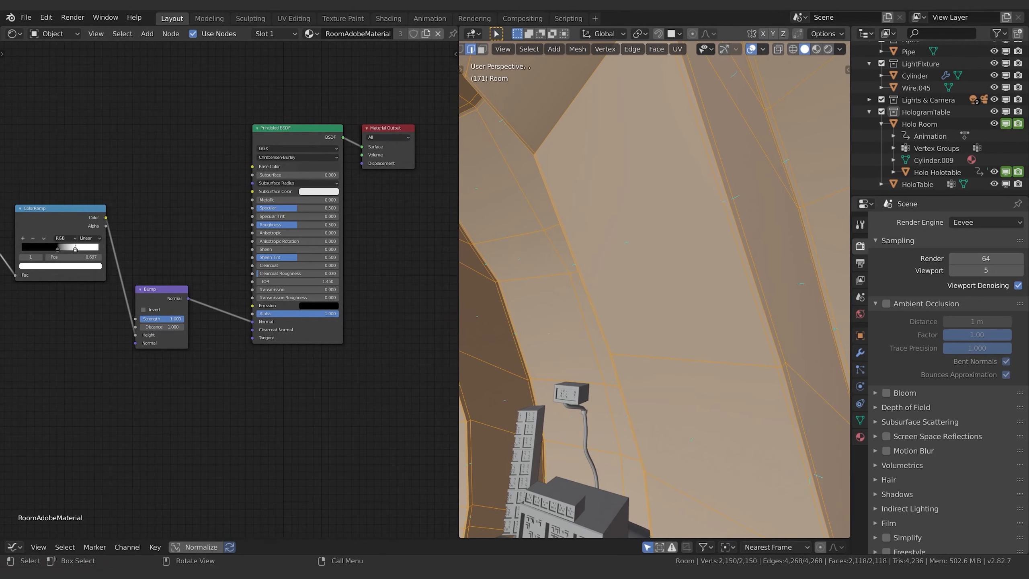
{"action": "left_click", "coordinate": [828, 49]}
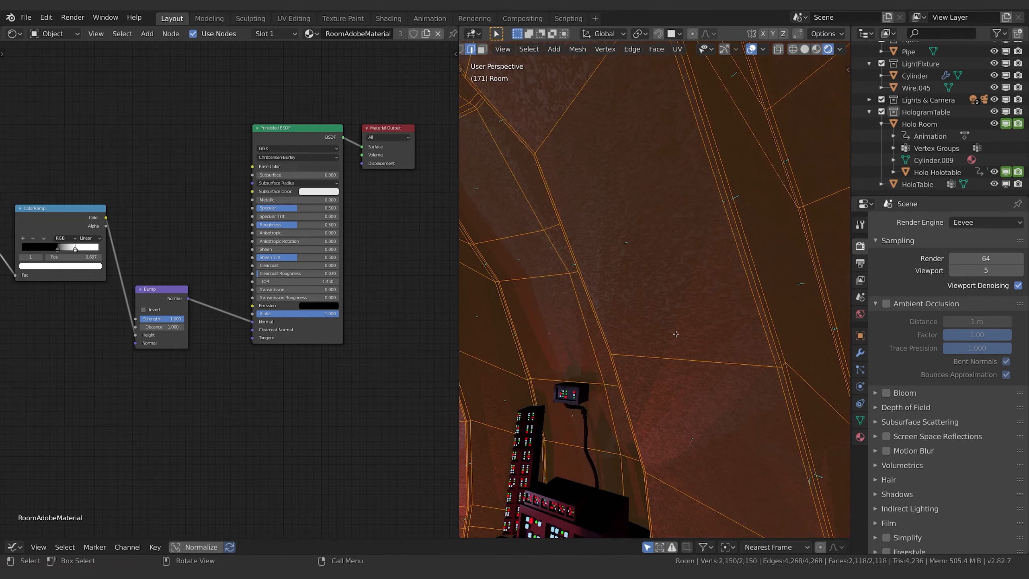
{"action": "left_click", "coordinate": [751, 49]}
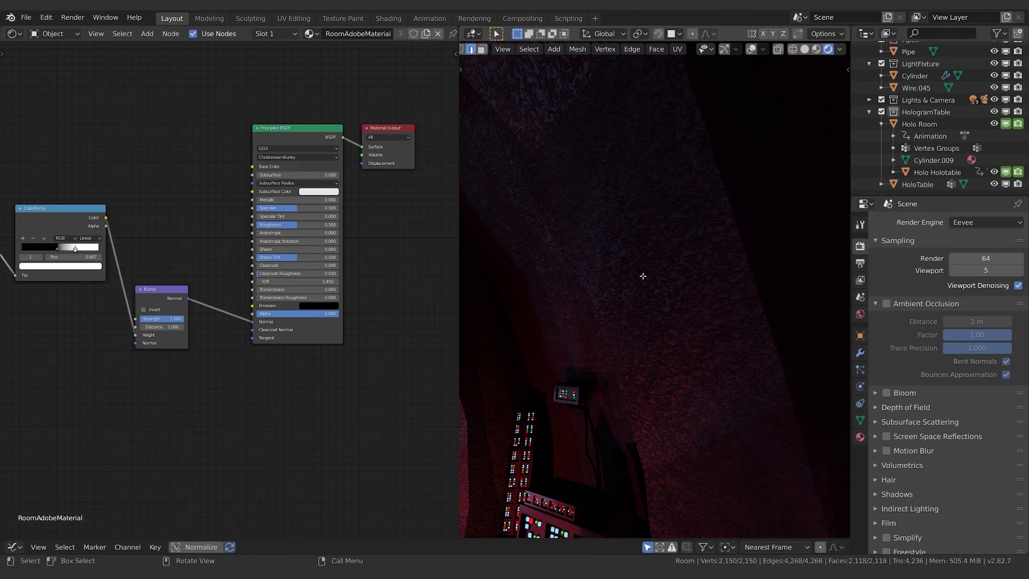
{"action": "scroll", "coordinate": [709, 373], "scroll_direction": "up", "scroll_amount": 5}
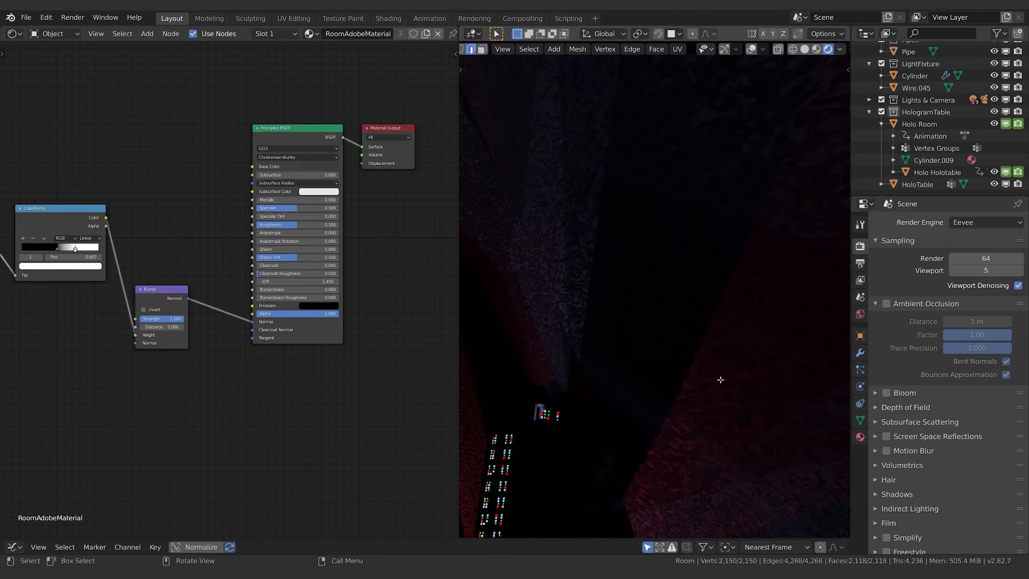
{"action": "scroll", "coordinate": [720, 379], "scroll_direction": "up", "scroll_amount": 2}
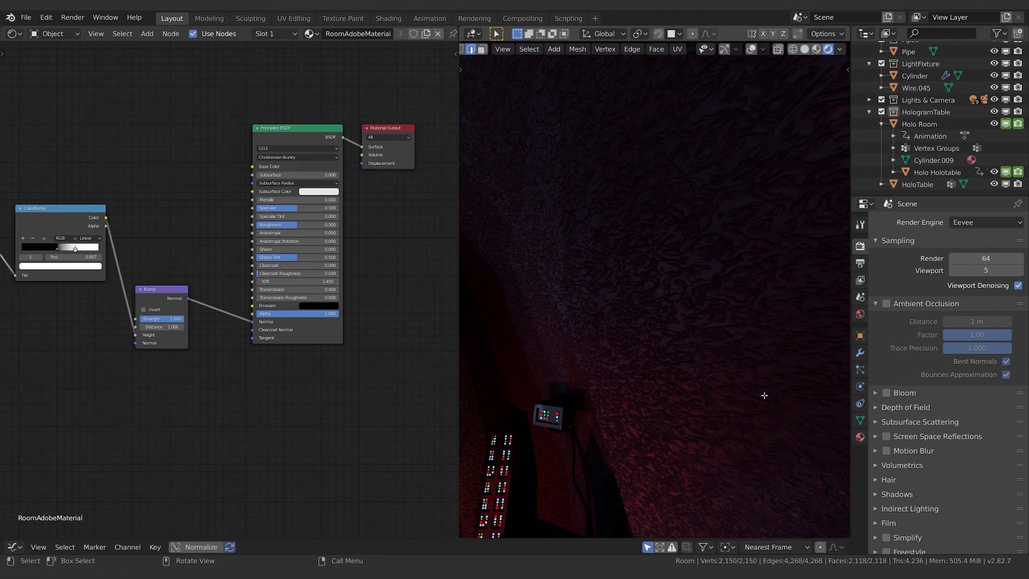
{"action": "scroll", "coordinate": [174, 365], "scroll_direction": "down", "scroll_amount": 2}
- Add an Image Texture node below the Bump node in RoomAdobeMaterial
{"action": "middle_click_drag", "start_coordinate": [186, 418], "coordinate": [350, 411]}
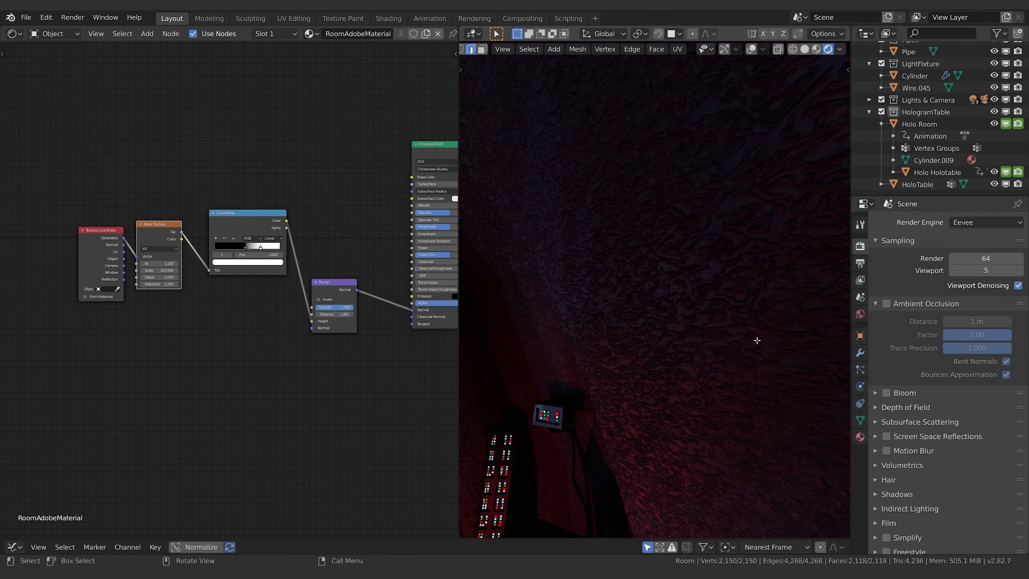
{"action": "middle_click_drag", "start_coordinate": [341, 436], "coordinate": [316, 431]}
{"action": "scroll", "coordinate": [324, 425], "scroll_direction": "up", "scroll_amount": 4}
{"action": "middle_click_drag", "start_coordinate": [413, 372], "coordinate": [314, 395]}
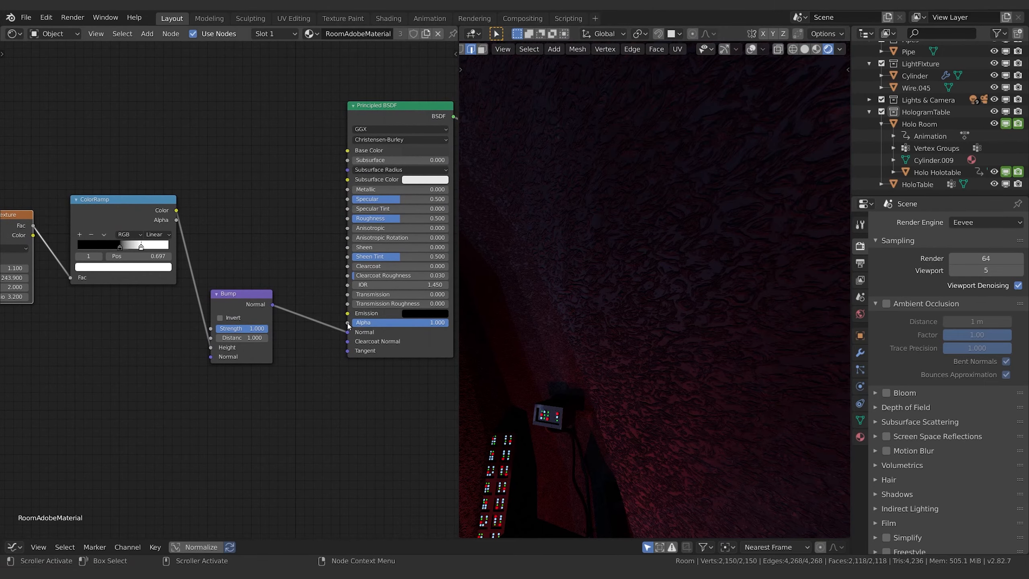
{"action": "scroll", "coordinate": [356, 407], "scroll_direction": "down", "scroll_amount": 1}
{"action": "middle_click_drag", "start_coordinate": [325, 425], "coordinate": [316, 422]}
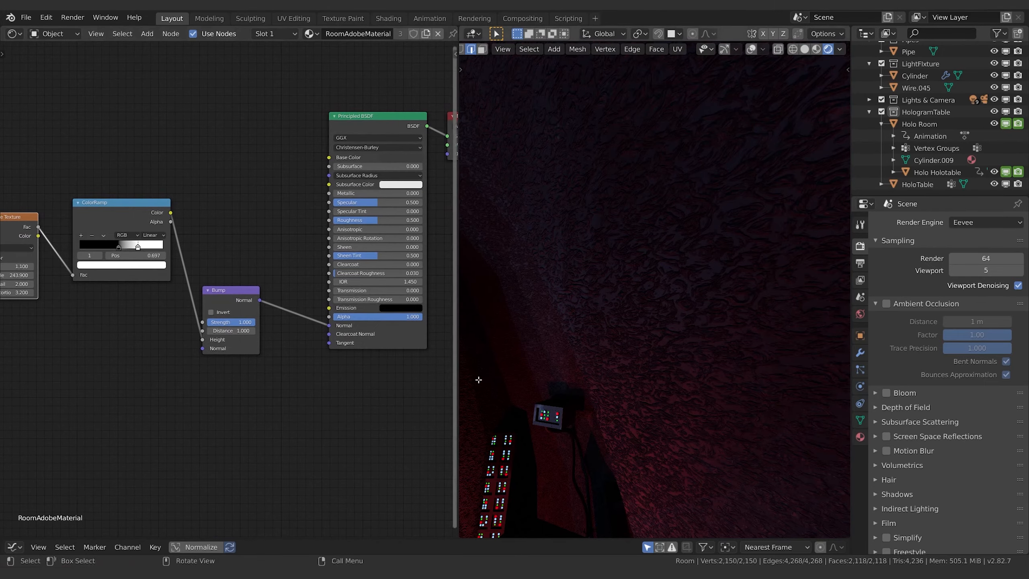
{"action": "key", "text": "shift+a"}
{"action": "left_click", "coordinate": [154, 389]}
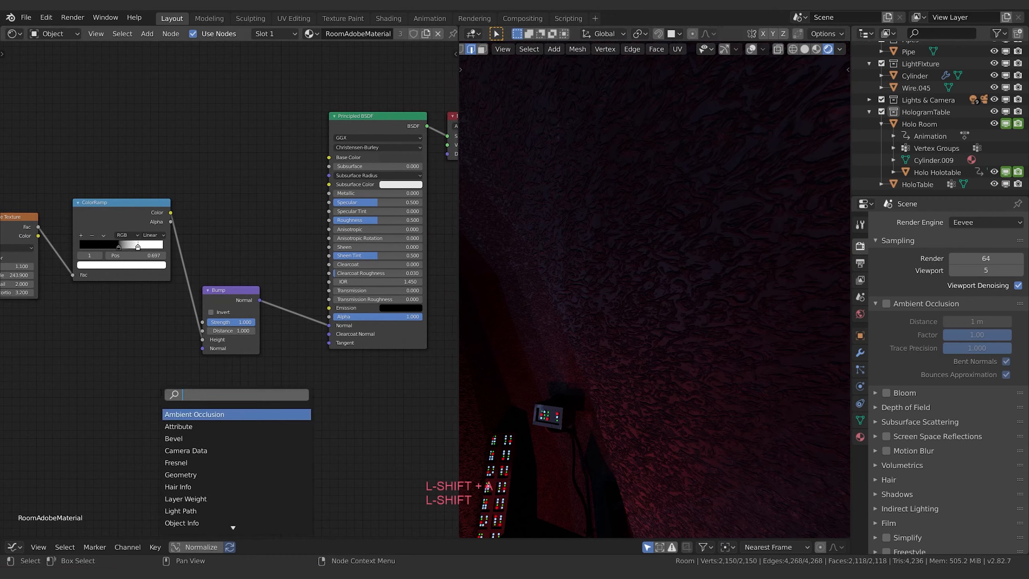
{"action": "type", "text": "image"}
{"action": "key", "text": "Return"}
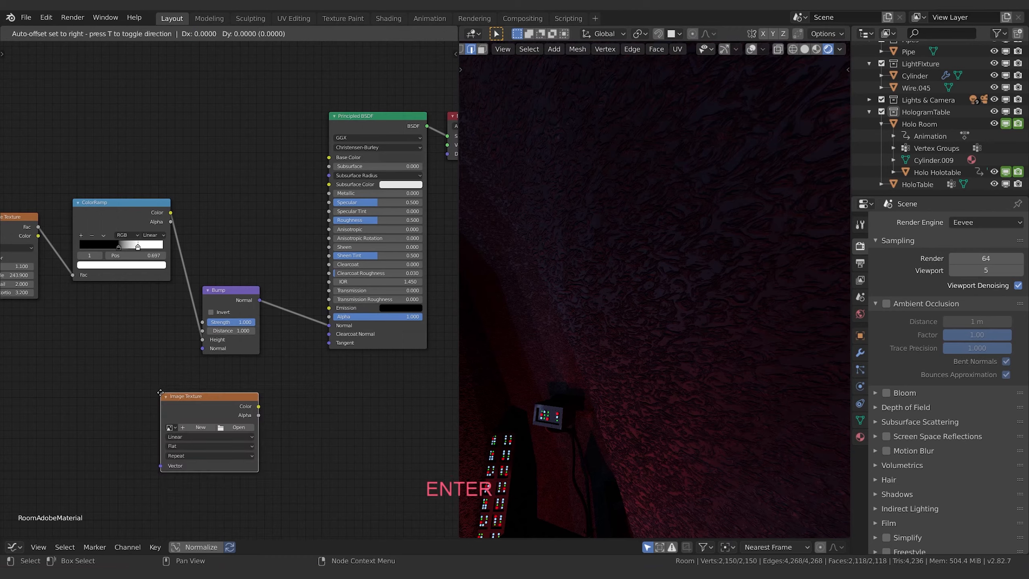
{"action": "left_click", "coordinate": [233, 399]}
- Create a new blank 4096 × 4096 px, 32-bit float image named Room_Normal in the Image Texture node
{"action": "left_click", "coordinate": [264, 434]}
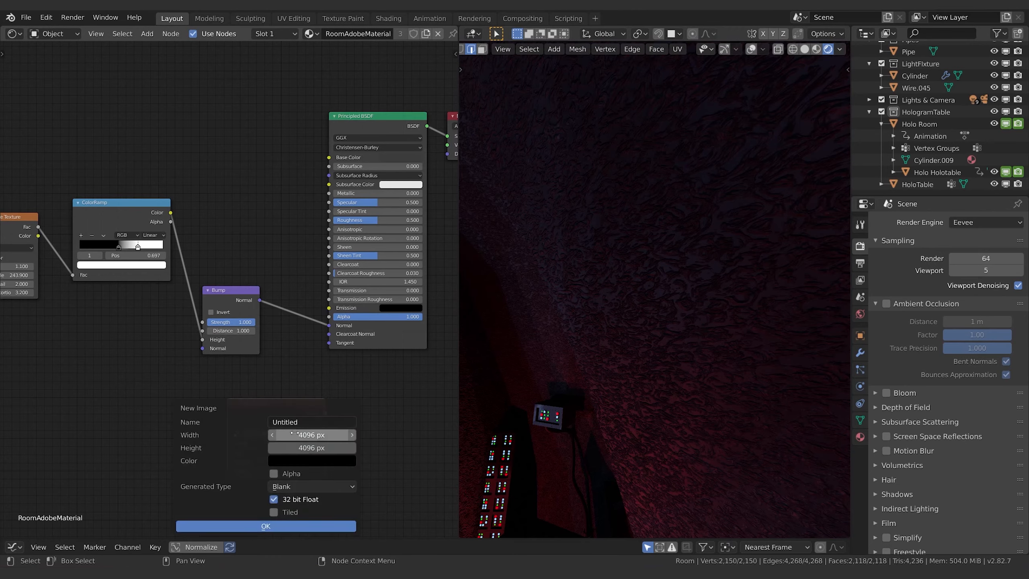
{"action": "left_click", "coordinate": [304, 422]}
{"action": "type", "text": "Bu"}
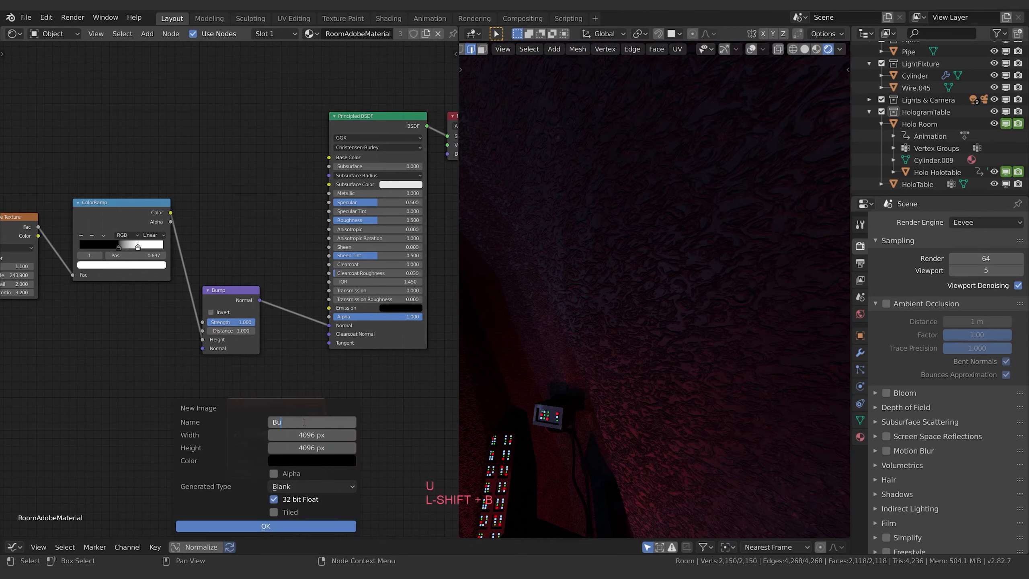
{"action": "key", "text": "BackSpace"}
{"action": "key", "text": "BackSpace"}
{"action": "type", "text": "Room_"}
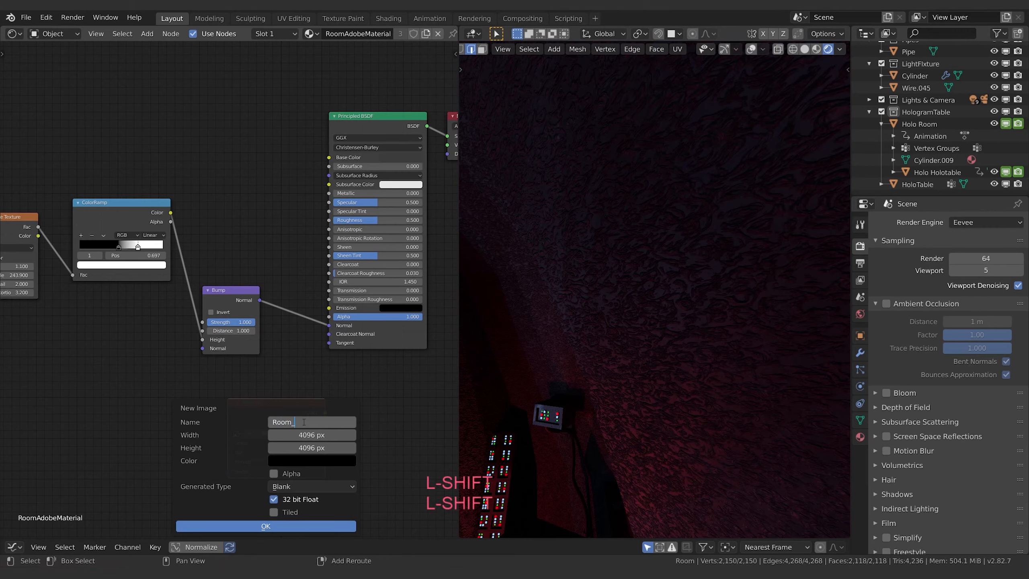
{"action": "type", "text": "Normal"}
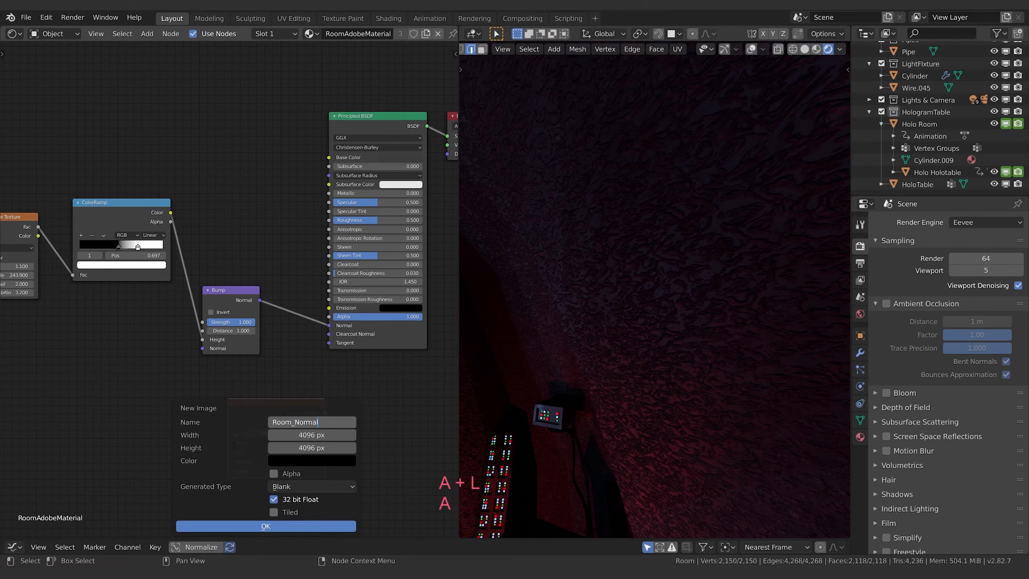
{"action": "key", "text": "Return"}
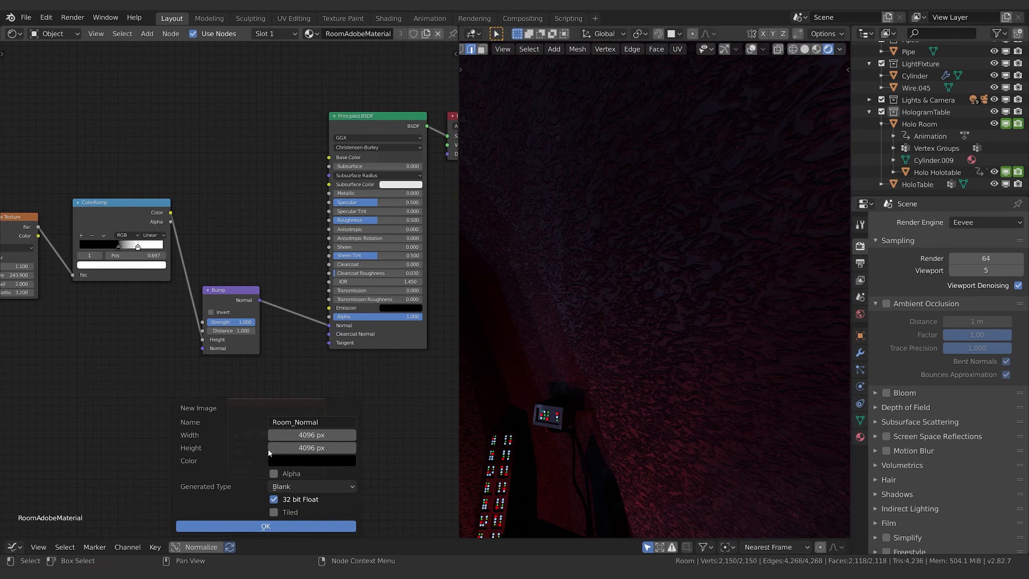
{"action": "left_click", "coordinate": [288, 526]}
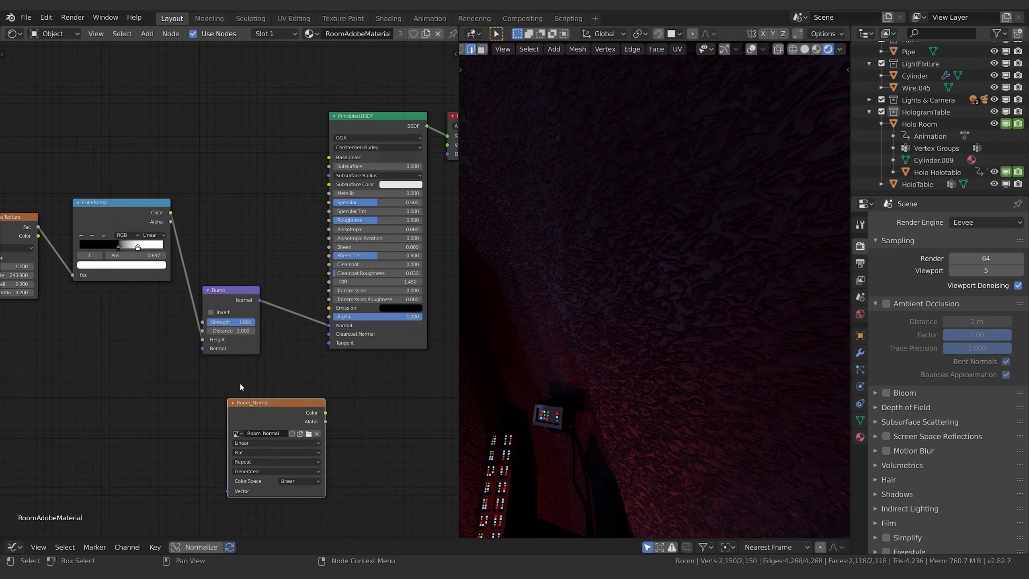
- Change the render engine to Cycles and bring its Bake settings into view
{"action": "left_click", "coordinate": [986, 222]}
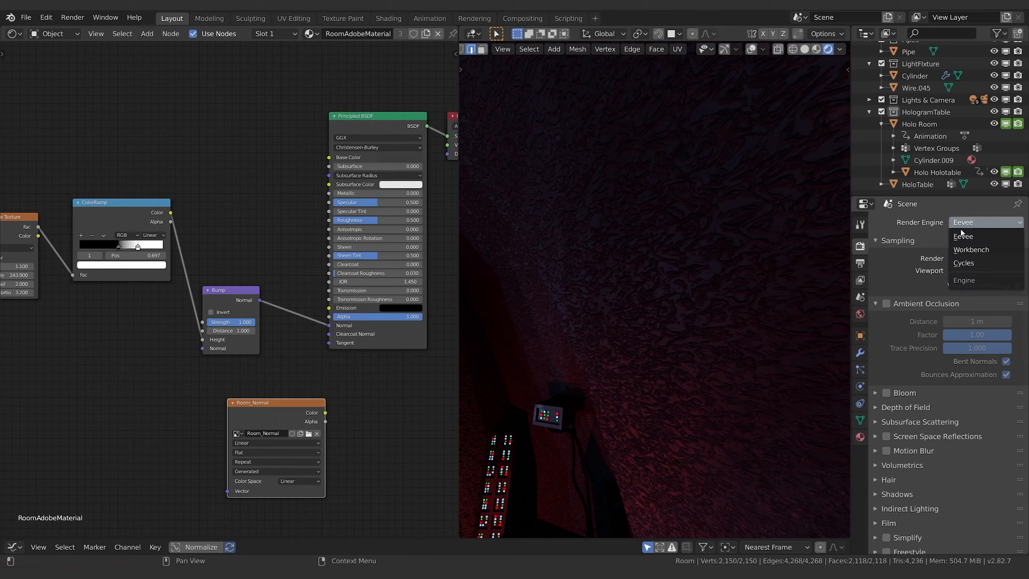
{"action": "left_click", "coordinate": [970, 267]}
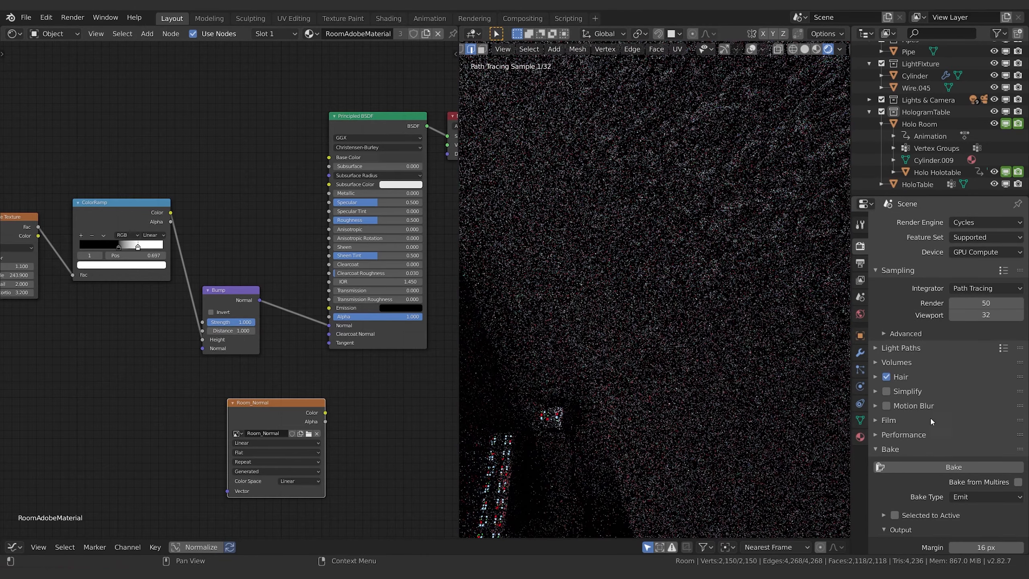
{"action": "scroll", "coordinate": [927, 432], "scroll_direction": "down", "scroll_amount": 3}
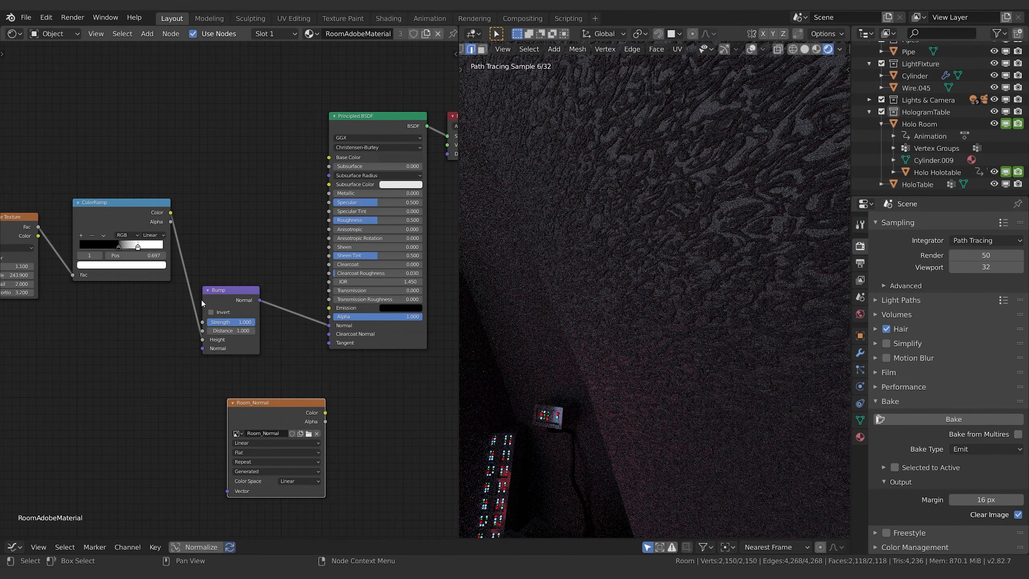
- Connect the Bump node's Normal output to the Principled BSDF's Emission input and inspect the colored normals on the Room's walls
{"action": "middle_click_drag", "start_coordinate": [233, 280], "coordinate": [230, 286]}
{"action": "mouse_move", "coordinate": [325, 331]}
{"action": "left_mouse_down"}
{"action": "mouse_move", "coordinate": [301, 337]}
{"action": "mouse_move", "coordinate": [331, 313]}
{"action": "mouse_move", "coordinate": [297, 328]}
{"action": "mouse_move", "coordinate": [330, 334]}
{"action": "mouse_move", "coordinate": [326, 315]}
{"action": "left_mouse_up"}
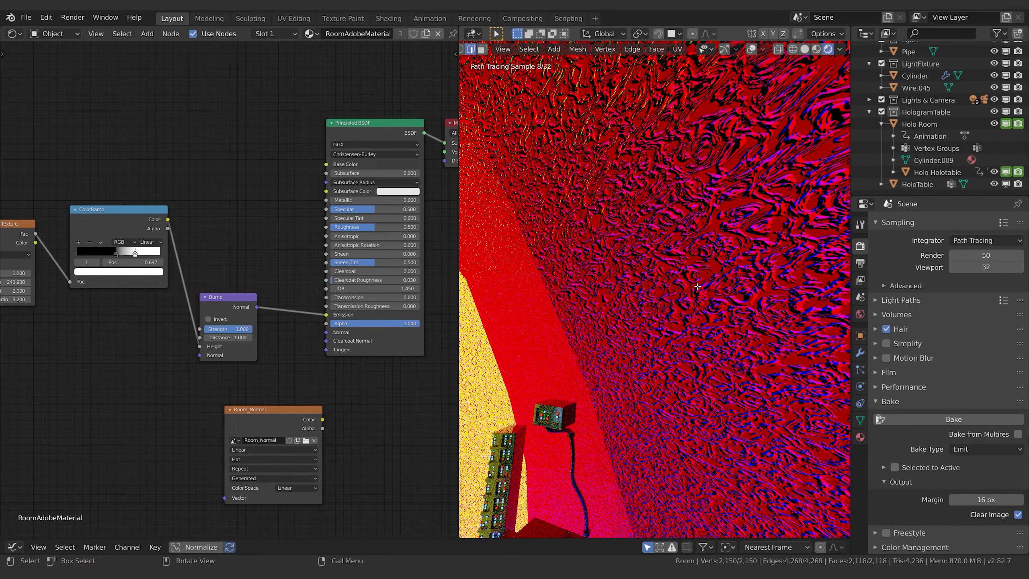
{"action": "scroll", "coordinate": [688, 288], "scroll_direction": "down", "scroll_amount": 3}
{"action": "scroll", "coordinate": [676, 293], "scroll_direction": "down", "scroll_amount": 4}
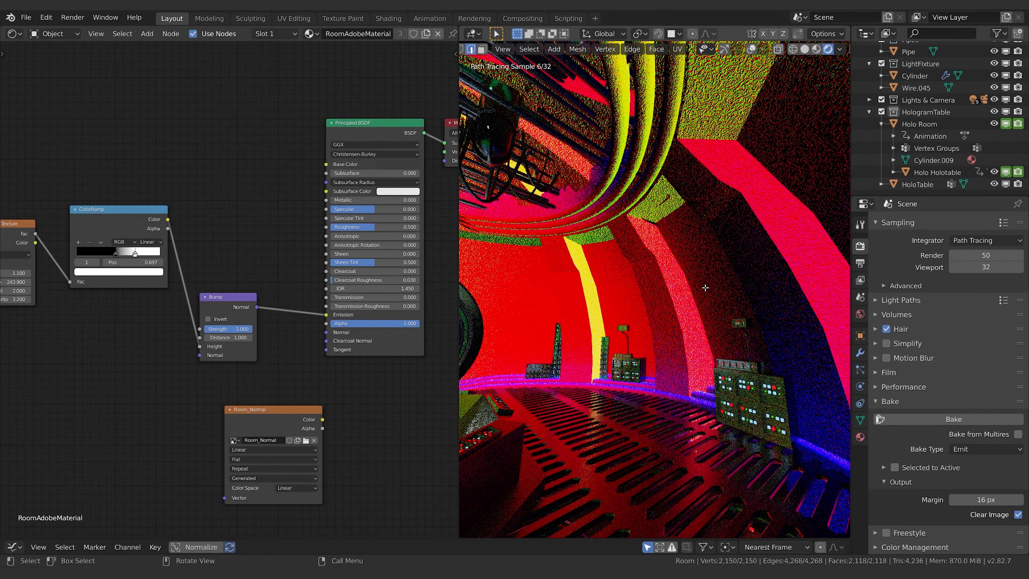
{"action": "scroll", "coordinate": [699, 298], "scroll_direction": "up", "scroll_amount": 6}
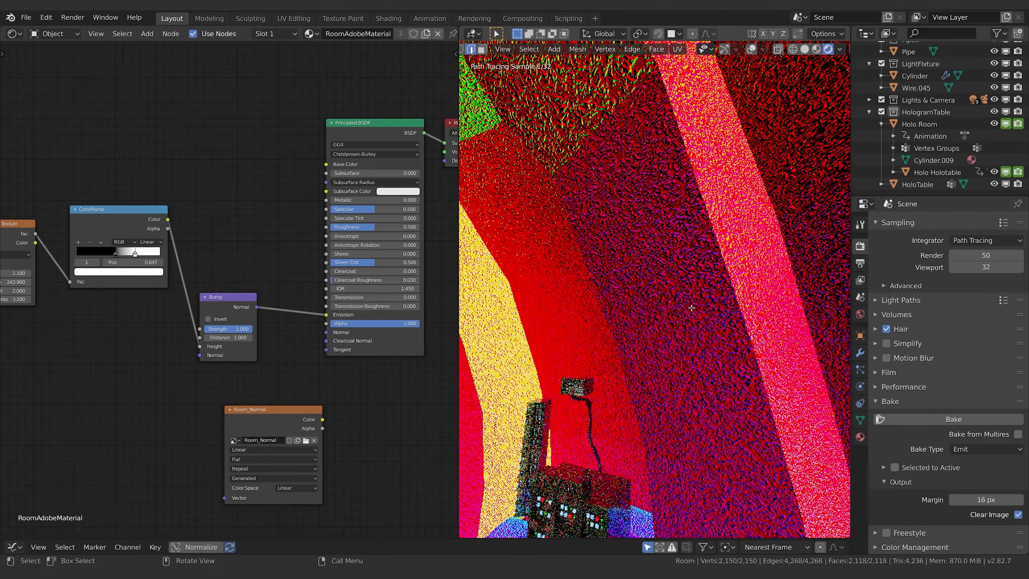
{"action": "scroll", "coordinate": [690, 307], "scroll_direction": "up", "scroll_amount": 3}
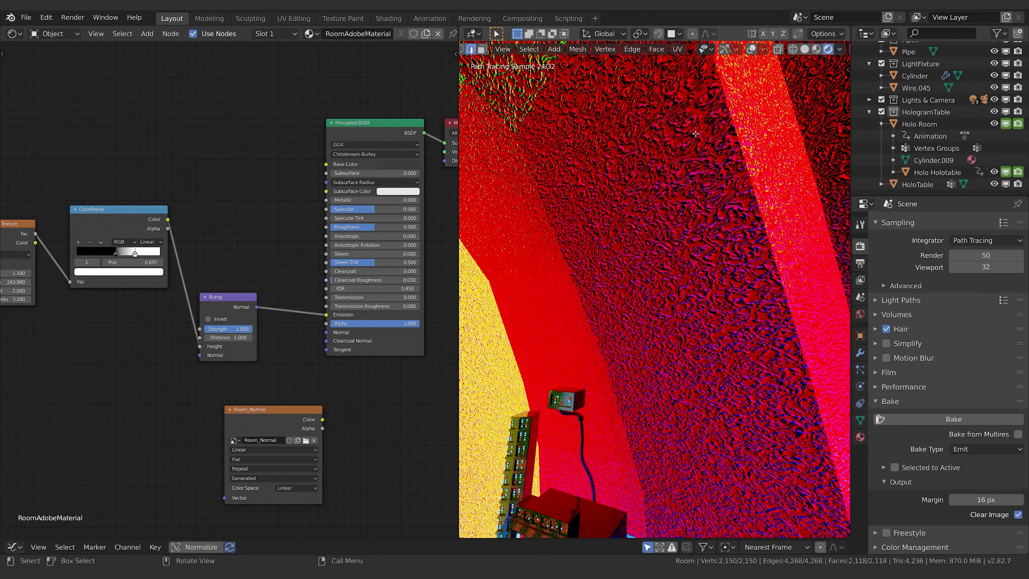
- Set the color space of the Room_Normal image texture to Non-Color
{"action": "middle_click_drag", "start_coordinate": [366, 412], "coordinate": [385, 396]}
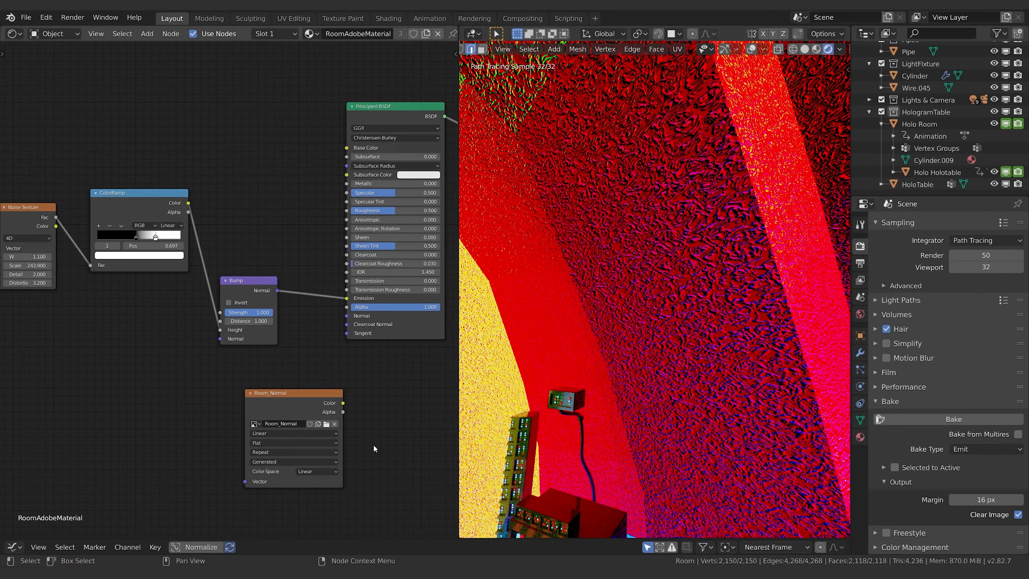
{"action": "left_click", "coordinate": [315, 472]}
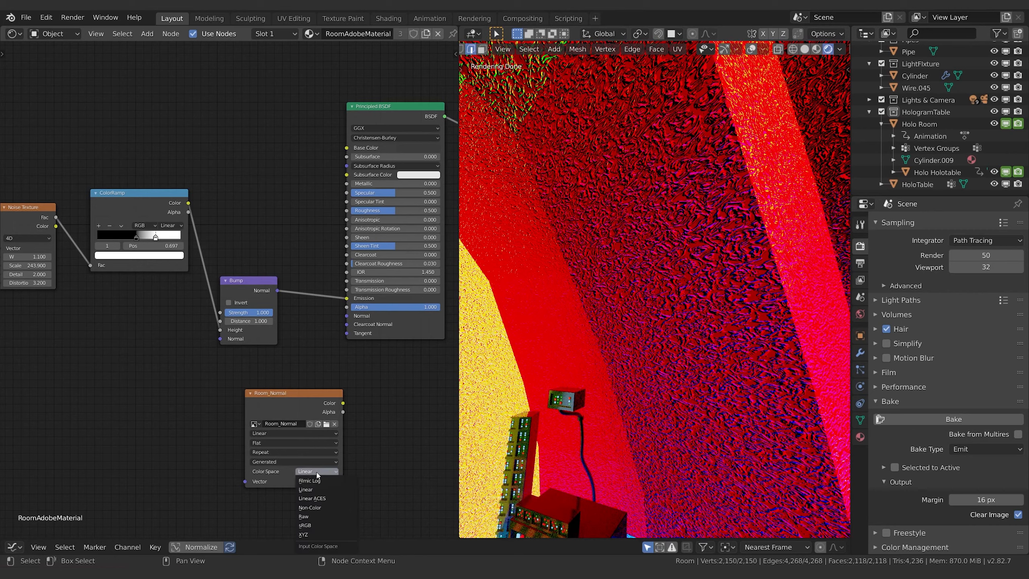
{"action": "left_click", "coordinate": [316, 507]}
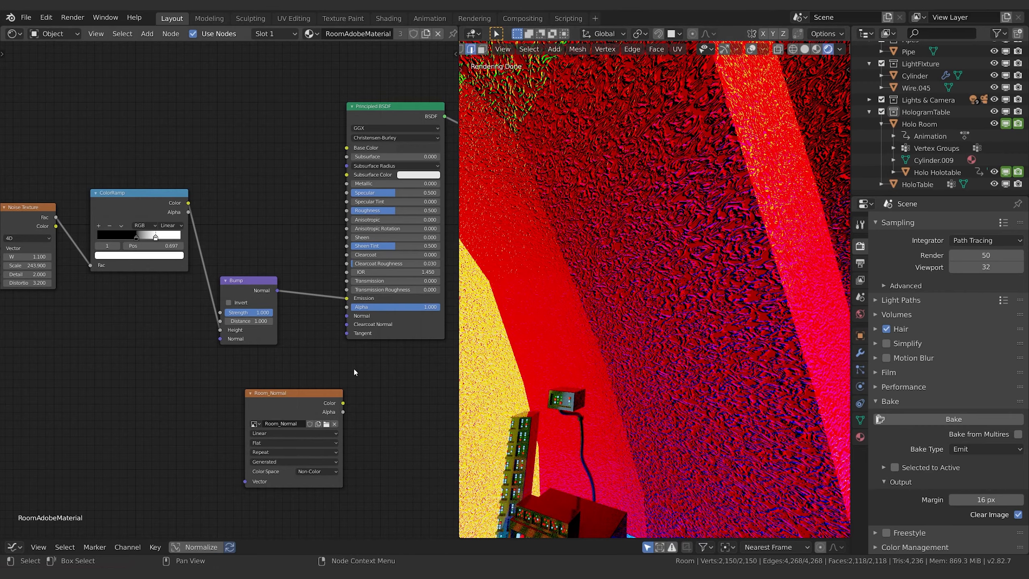
- Reconnect the Bump node's output to the Principled BSDF's Normal input and set the bake type to Normal
{"action": "left_click_drag", "start_coordinate": [347, 298], "coordinate": [347, 315]}
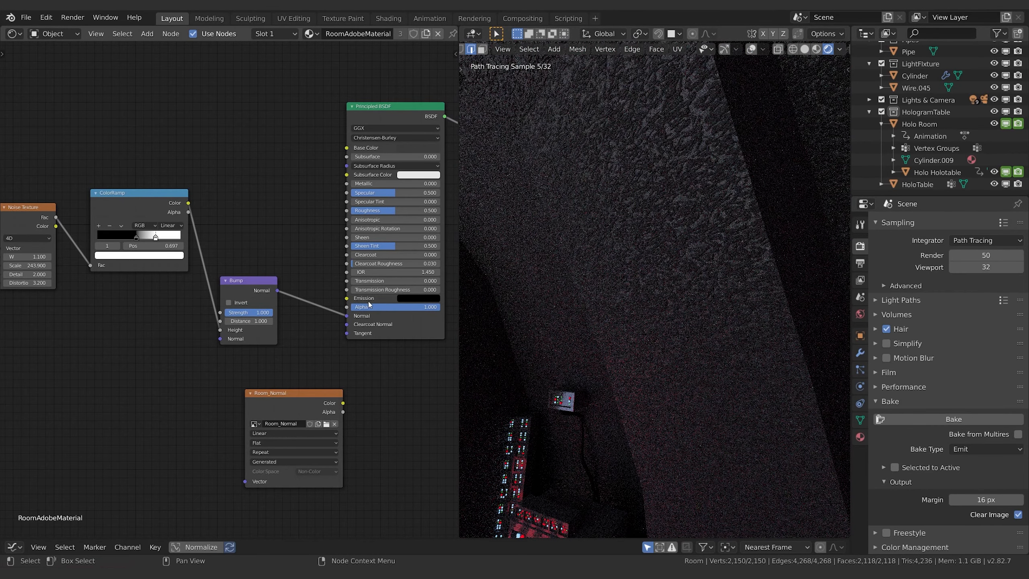
{"action": "left_click", "coordinate": [972, 448]}
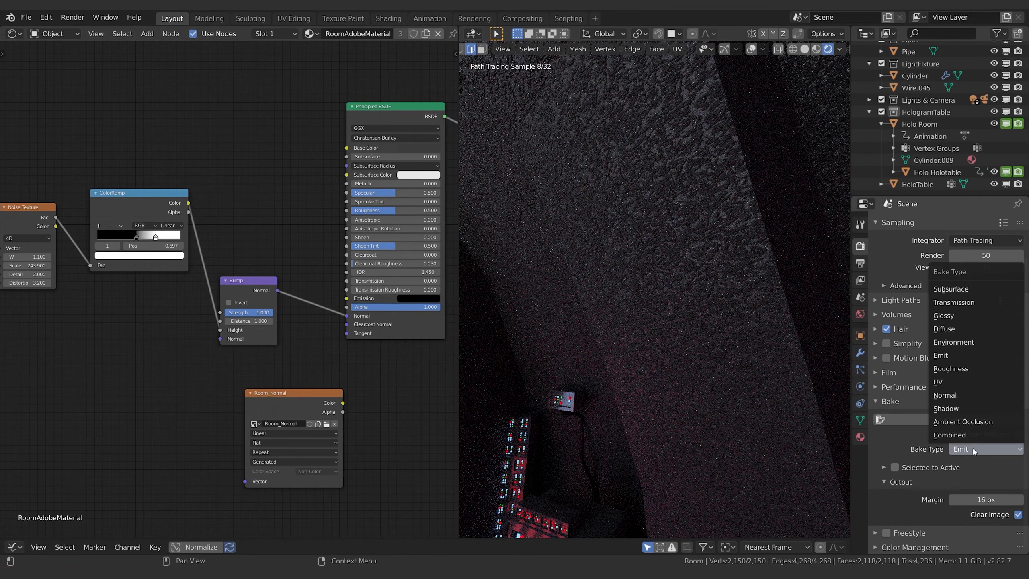
{"action": "left_click", "coordinate": [950, 396]}
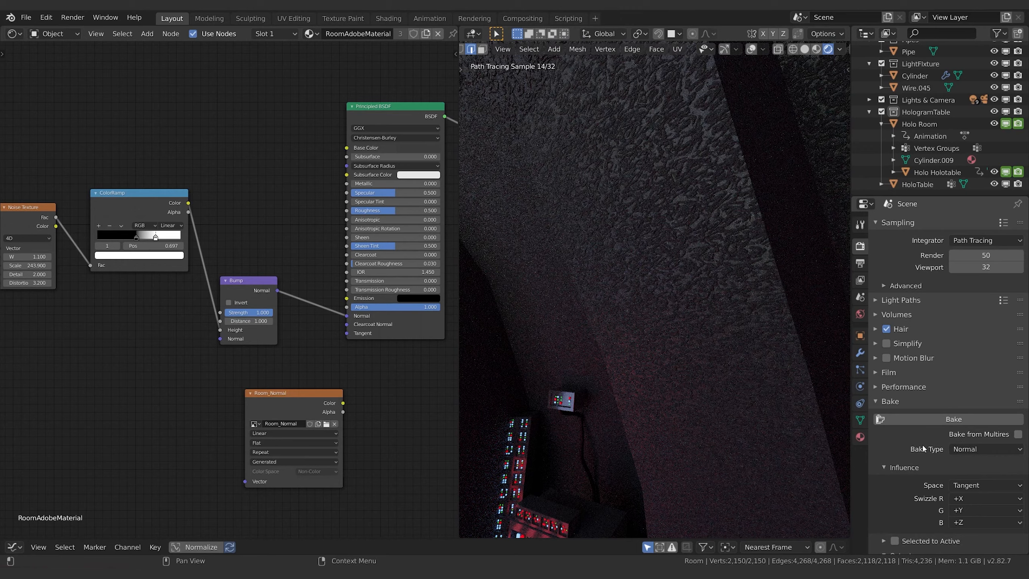
{"action": "scroll", "coordinate": [923, 448], "scroll_direction": "down", "scroll_amount": 2}
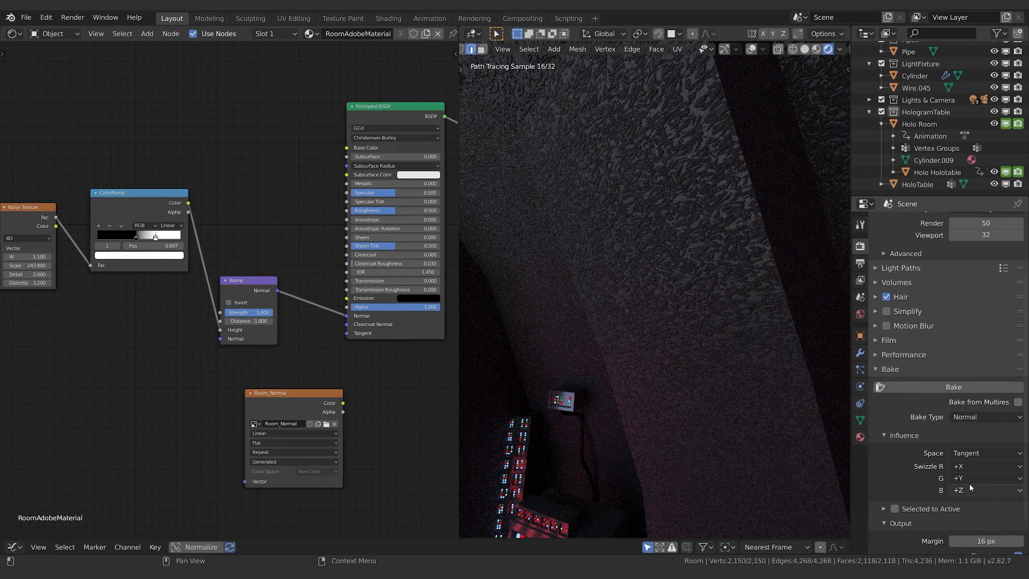
{"action": "scroll", "coordinate": [968, 482], "scroll_direction": "down", "scroll_amount": 2}
- Try the UV, Roughness and Environment bake types to compare their available options
{"action": "left_click", "coordinate": [1000, 385]}
{"action": "left_click", "coordinate": [952, 317]}
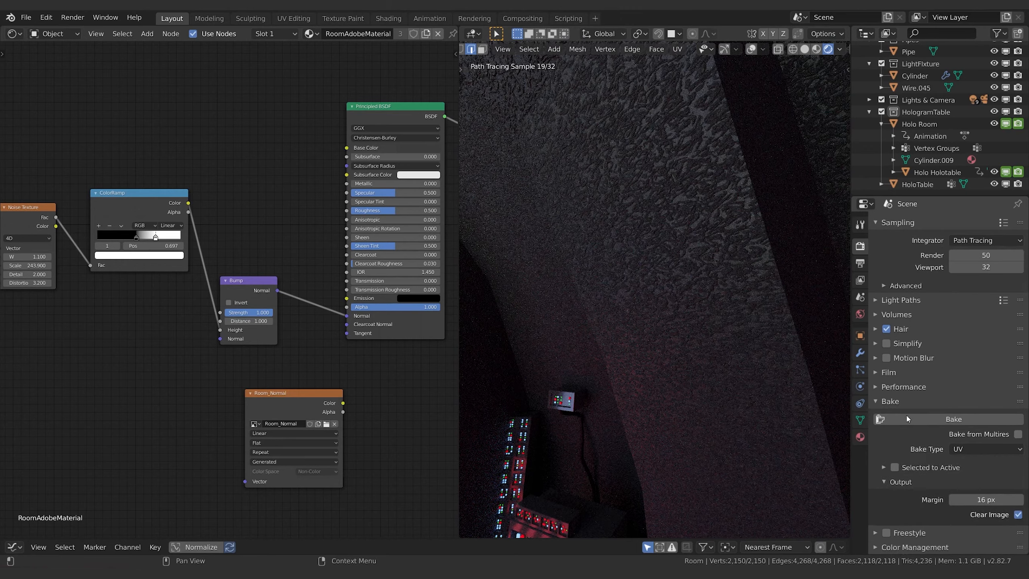
{"action": "left_click", "coordinate": [984, 449]}
{"action": "left_click", "coordinate": [950, 369]}
{"action": "left_click", "coordinate": [984, 448]}
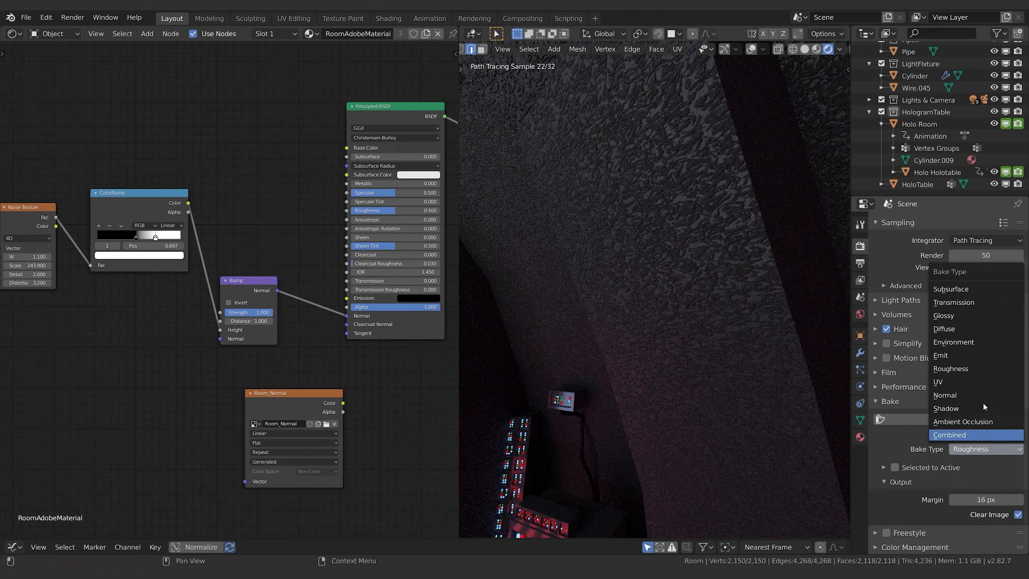
{"action": "left_click", "coordinate": [953, 342]}
{"action": "left_click", "coordinate": [984, 448]}
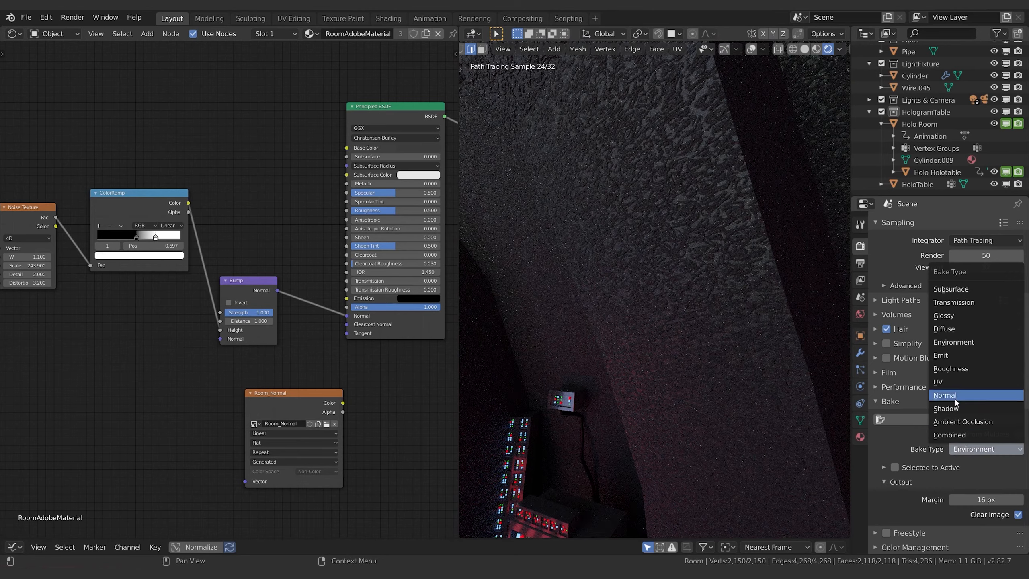
- Set the bake type to Normal and its green channel swizzle to -Y
{"action": "left_click", "coordinate": [956, 399]}
{"action": "scroll", "coordinate": [932, 502], "scroll_direction": "down", "scroll_amount": 3}
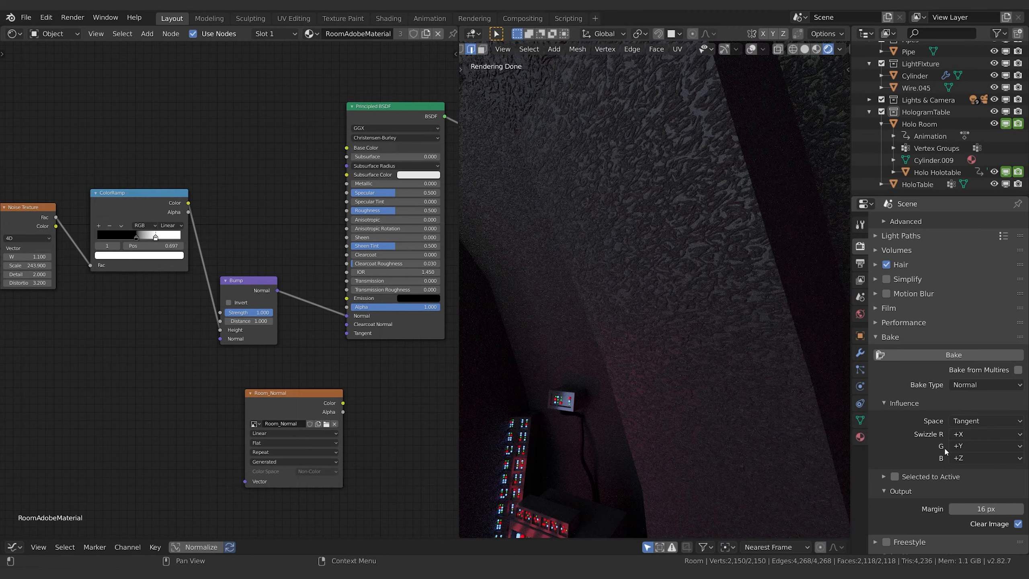
{"action": "left_click", "coordinate": [967, 445]}
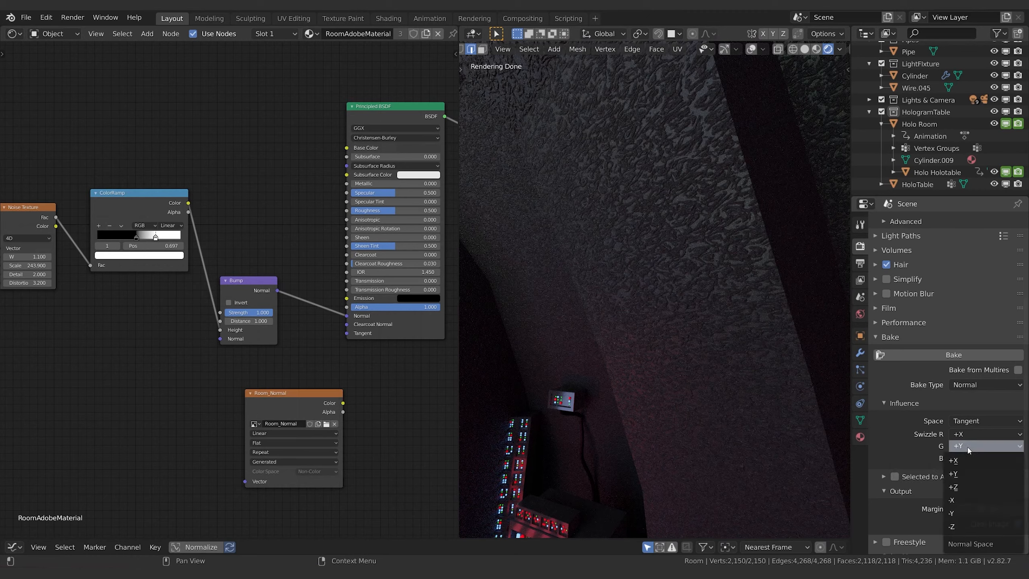
{"action": "left_click", "coordinate": [961, 503]}
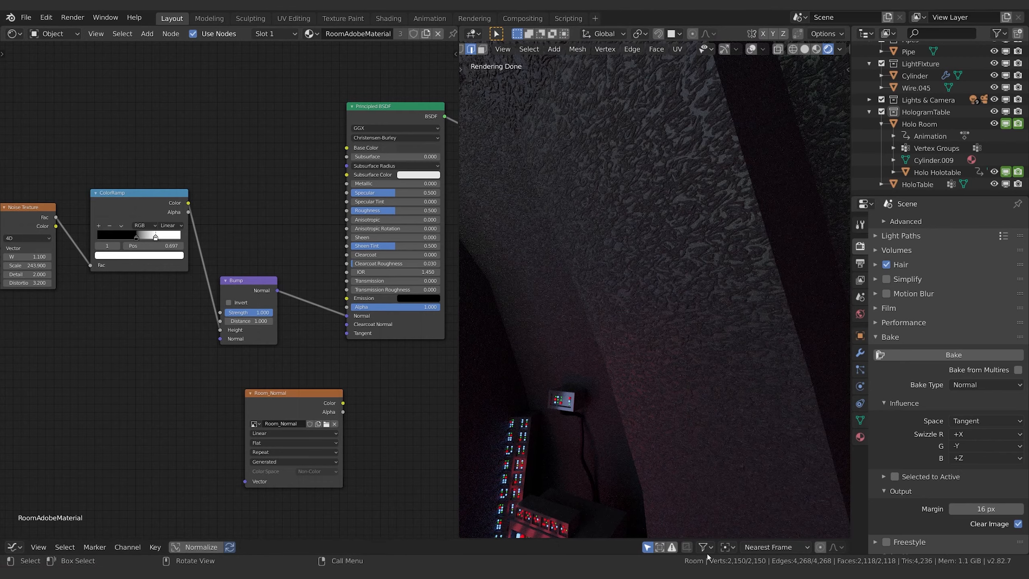
- Replace the node editor with the Image Editor and display the Room_Normal image
{"action": "left_click", "coordinate": [13, 34]}
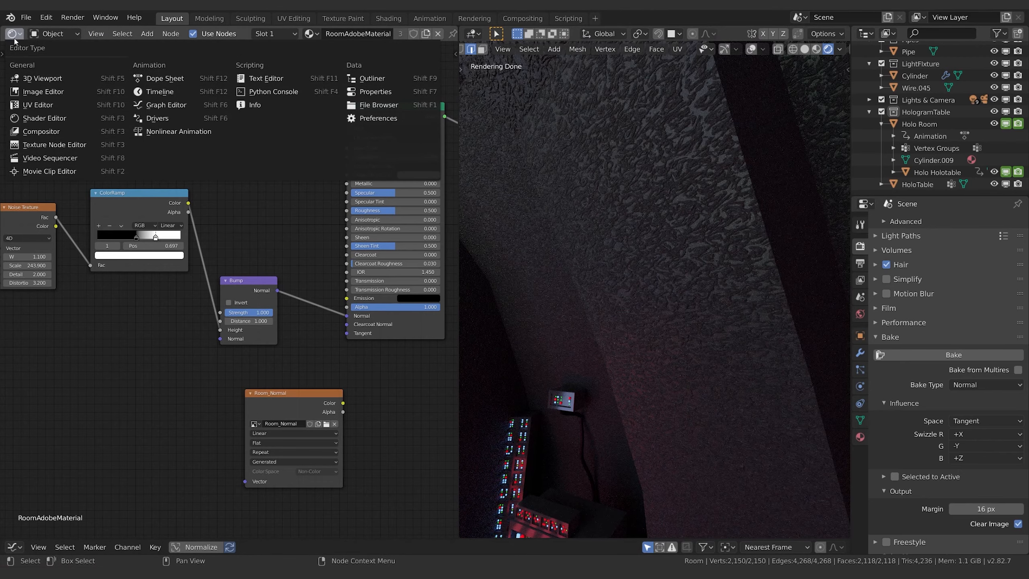
{"action": "left_click", "coordinate": [42, 104]}
{"action": "left_click", "coordinate": [13, 34]}
{"action": "left_click", "coordinate": [43, 91]}
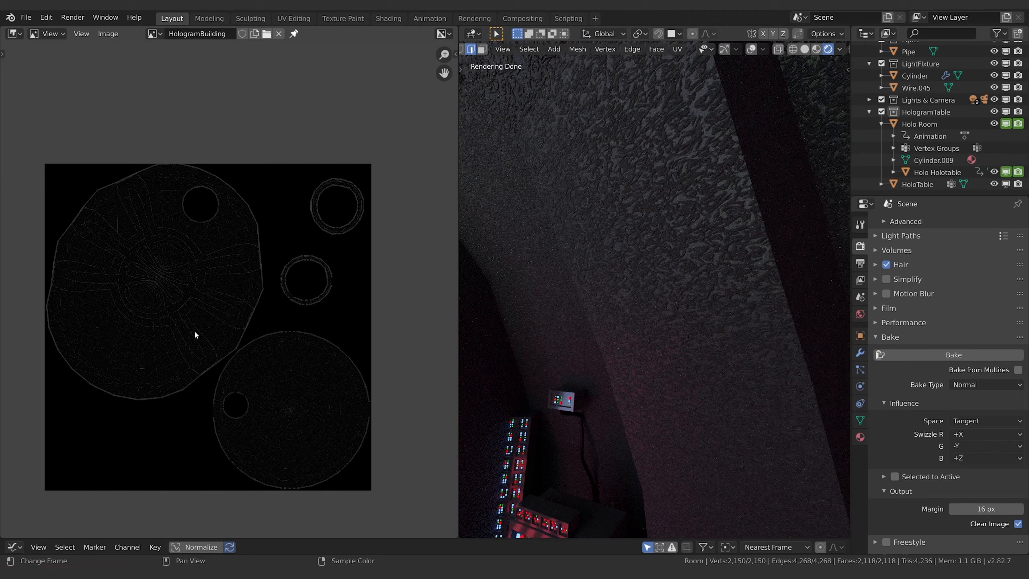
{"action": "left_click", "coordinate": [154, 34]}
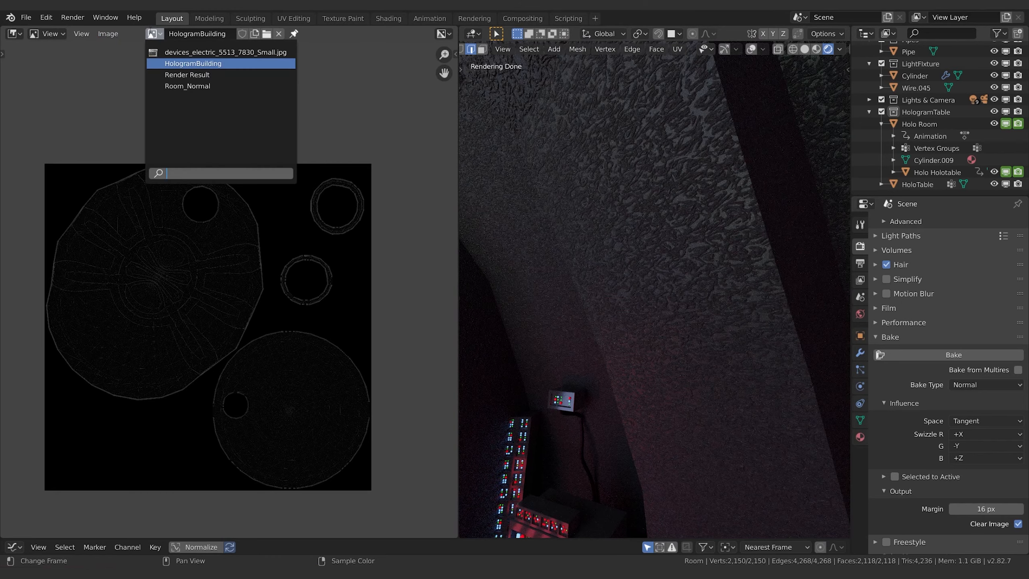
{"action": "left_click", "coordinate": [204, 74]}
{"action": "left_click", "coordinate": [161, 34]}
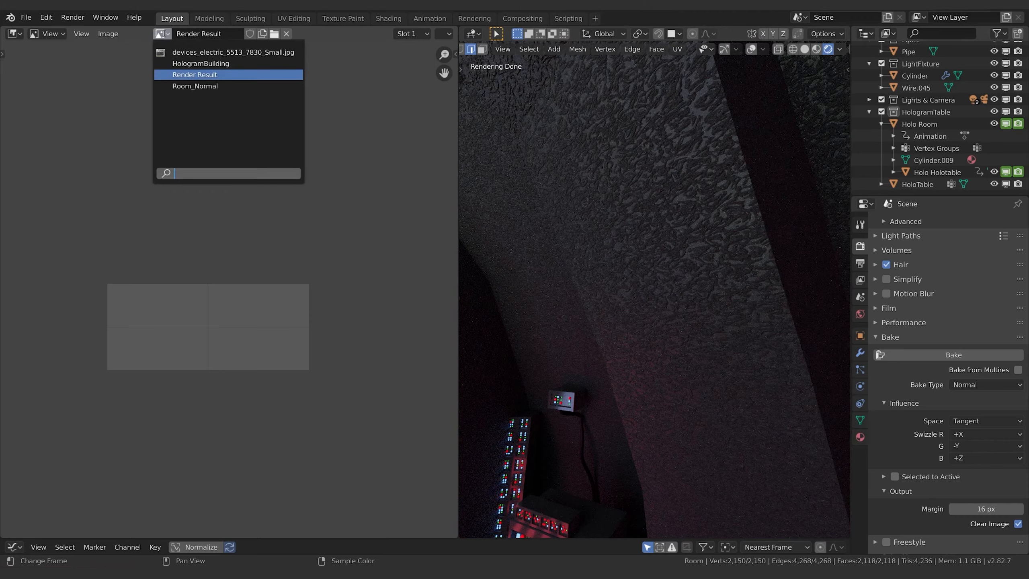
{"action": "left_click", "coordinate": [202, 85]}
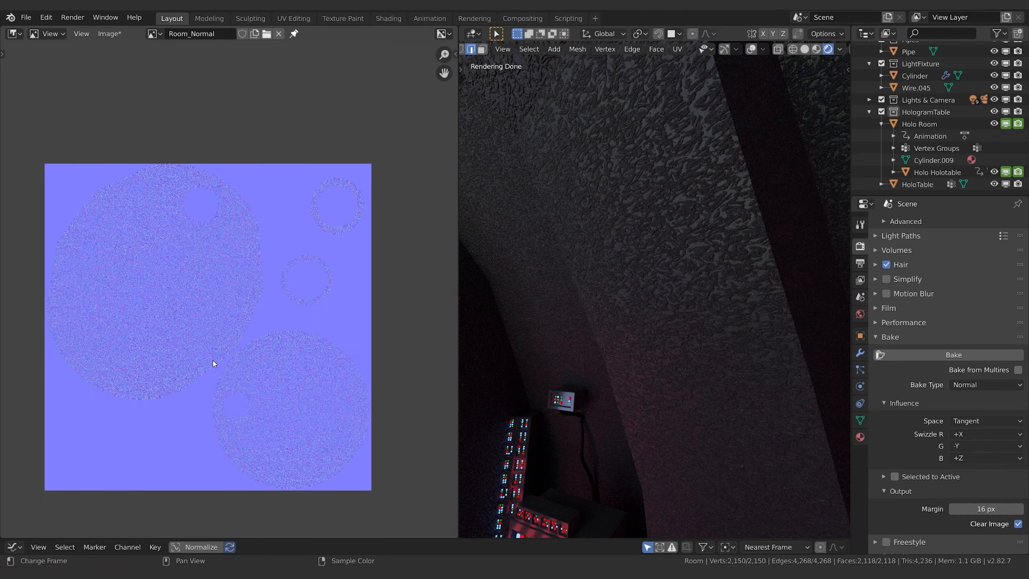
- Examine the baked Room_Normal map up close, checking the bump detail, pixel resolution and margins around the UV islands
{"action": "scroll", "coordinate": [195, 329], "scroll_direction": "up", "scroll_amount": 5}
{"action": "scroll", "coordinate": [297, 326], "scroll_direction": "up", "scroll_amount": 8}
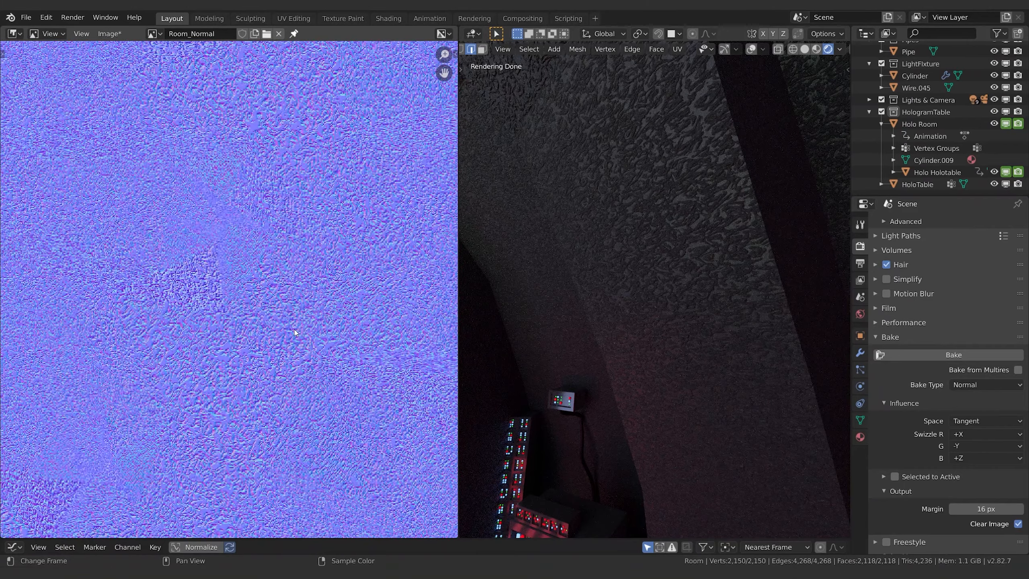
{"action": "scroll", "coordinate": [332, 312], "scroll_direction": "down", "scroll_amount": 5}
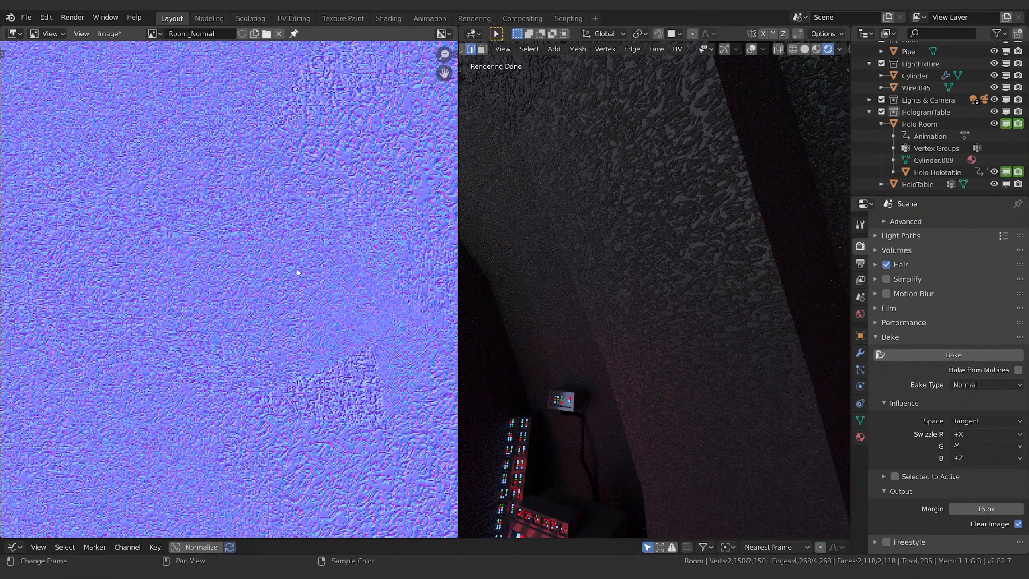
{"action": "scroll", "coordinate": [354, 313], "scroll_direction": "up", "scroll_amount": 4}
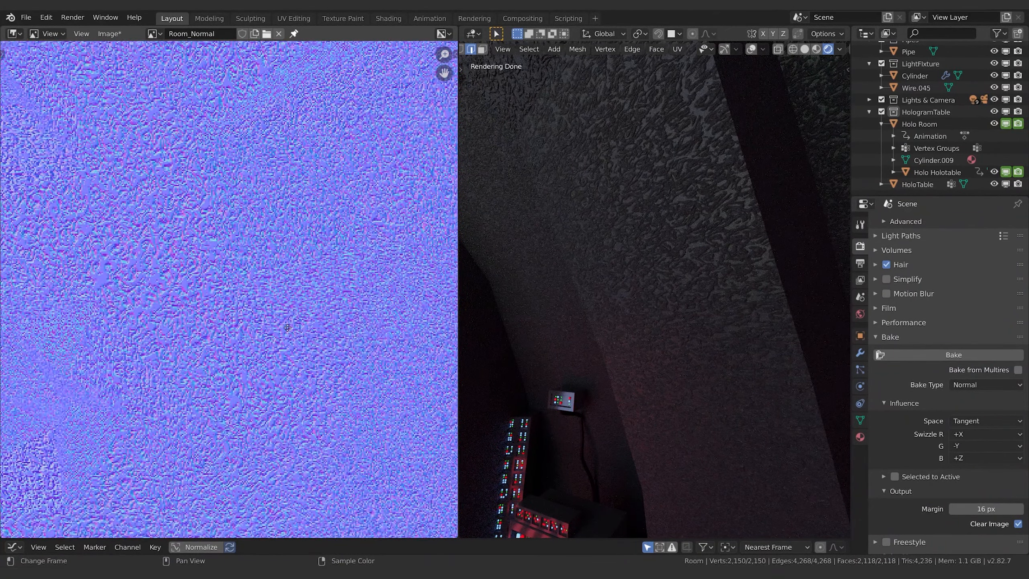
{"action": "scroll", "coordinate": [307, 389], "scroll_direction": "down", "scroll_amount": 5}
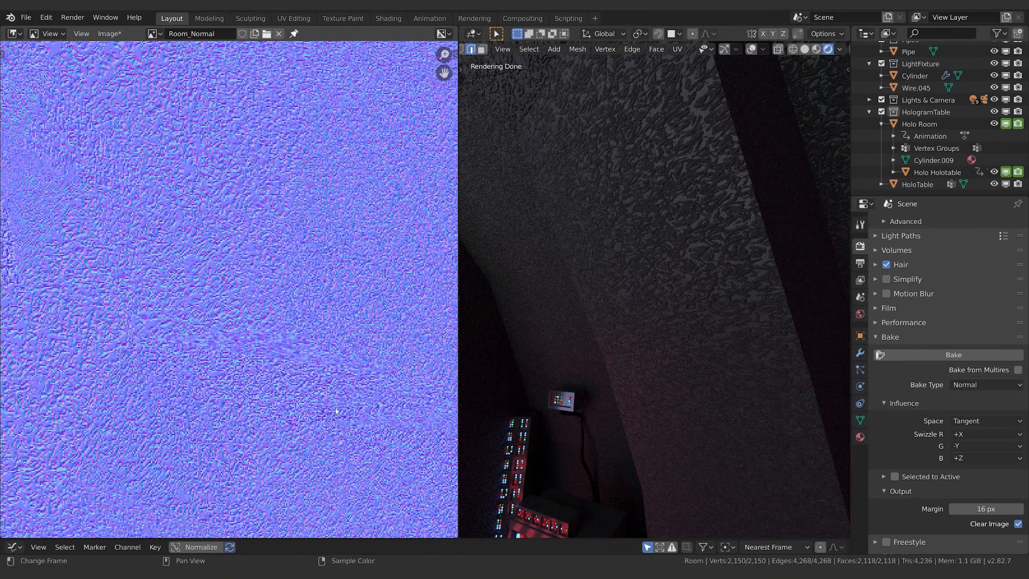
{"action": "scroll", "coordinate": [384, 431], "scroll_direction": "up", "scroll_amount": 4}
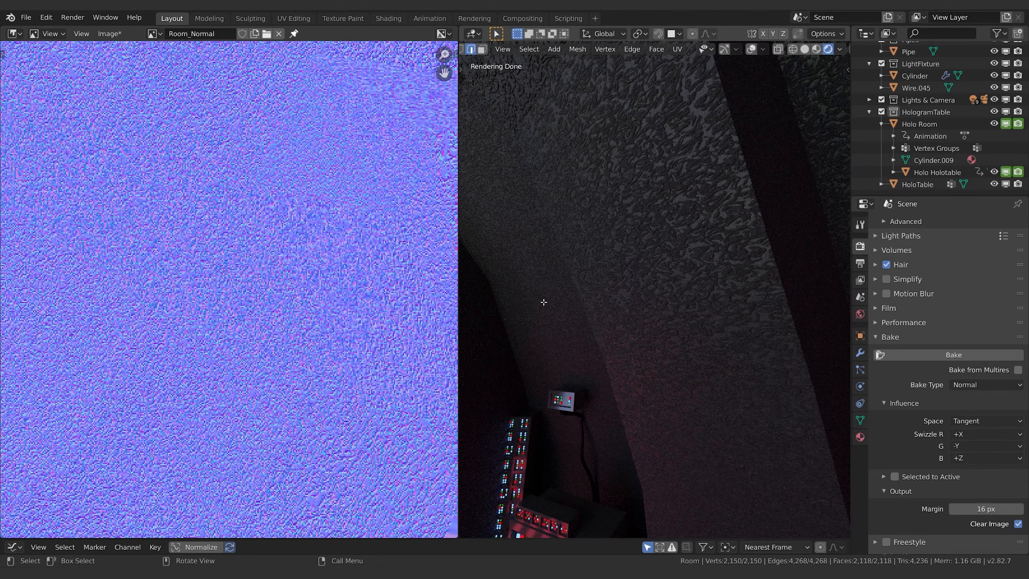
{"action": "middle_click_drag", "start_coordinate": [405, 409], "coordinate": [226, 194]}
{"action": "middle_click_drag", "start_coordinate": [348, 374], "coordinate": [294, 142]}
{"action": "mouse_move", "coordinate": [302, 527]}
{"action": "middle_mouse_down"}
{"action": "mouse_move", "coordinate": [276, 427]}
{"action": "mouse_move", "coordinate": [239, 356]}
{"action": "middle_mouse_up"}
{"action": "middle_click_drag", "start_coordinate": [312, 419], "coordinate": [279, 308]}
{"action": "scroll", "coordinate": [302, 451], "scroll_direction": "up", "scroll_amount": 5}
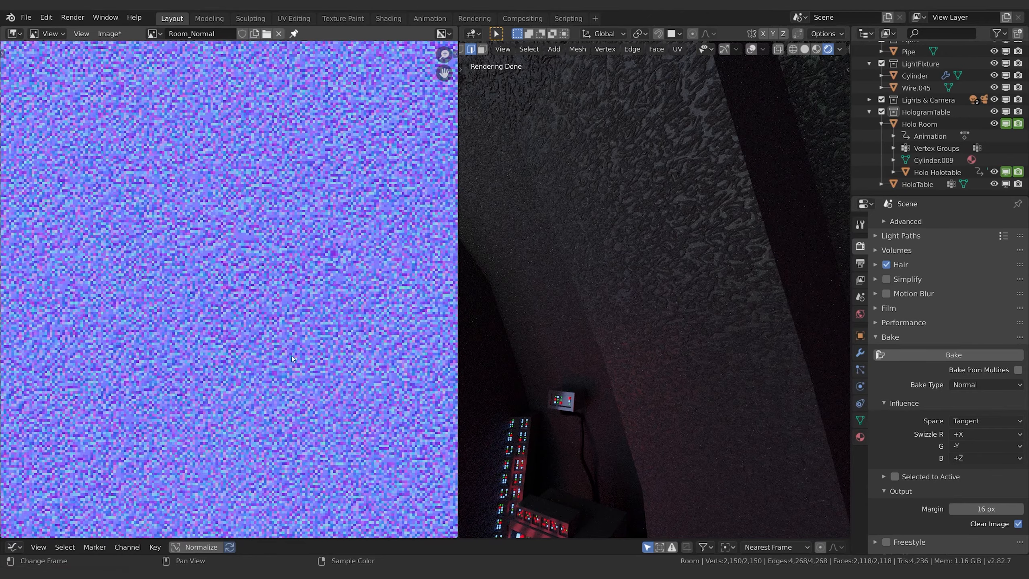
{"action": "scroll", "coordinate": [278, 279], "scroll_direction": "down", "scroll_amount": 6}
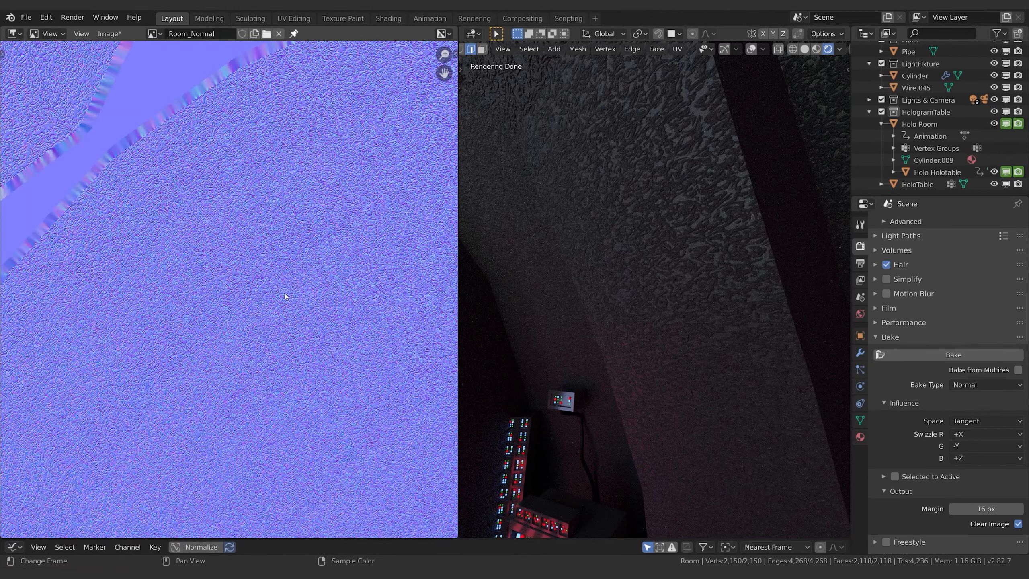
{"action": "middle_click_drag", "start_coordinate": [338, 383], "coordinate": [279, 317]}
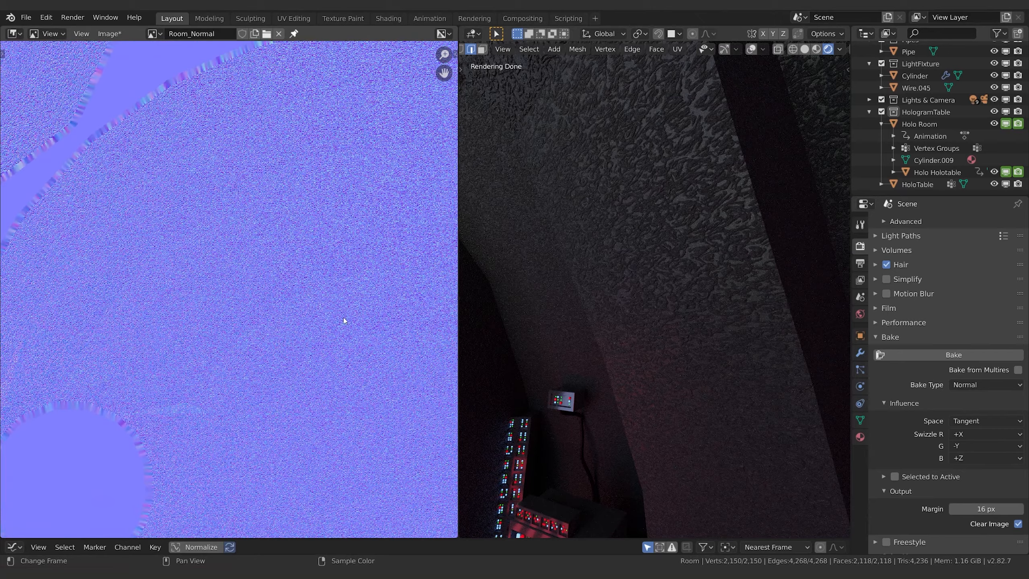
{"action": "middle_click_drag", "start_coordinate": [372, 391], "coordinate": [264, 312]}
{"action": "middle_click_drag", "start_coordinate": [321, 364], "coordinate": [178, 275]}
{"action": "middle_click_drag", "start_coordinate": [24, 52], "coordinate": [89, 307]}
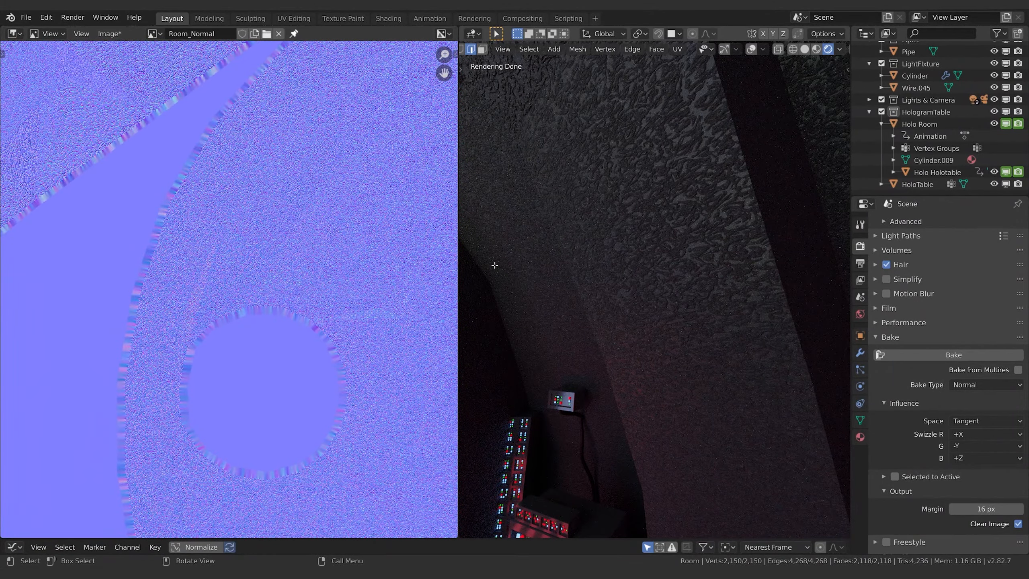
{"action": "middle_click_drag", "start_coordinate": [109, 121], "coordinate": [230, 282]}
{"action": "middle_click_drag", "start_coordinate": [121, 96], "coordinate": [235, 283]}
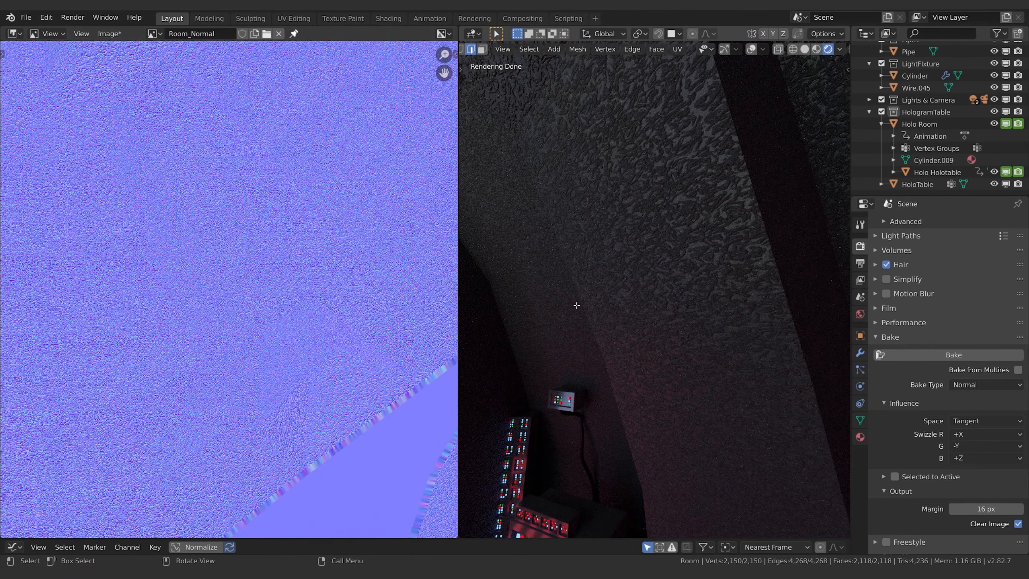
{"action": "middle_click_drag", "start_coordinate": [222, 239], "coordinate": [113, 55]}
- Save the baked Room_Normal image and expand the Volumes render settings
{"action": "left_click", "coordinate": [109, 34]}
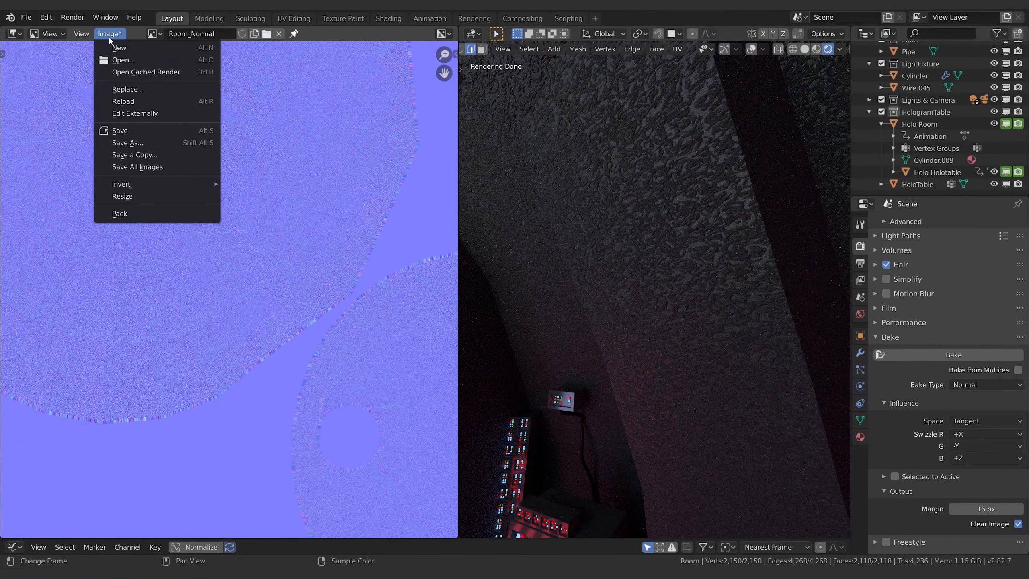
{"action": "left_click", "coordinate": [14, 34]}
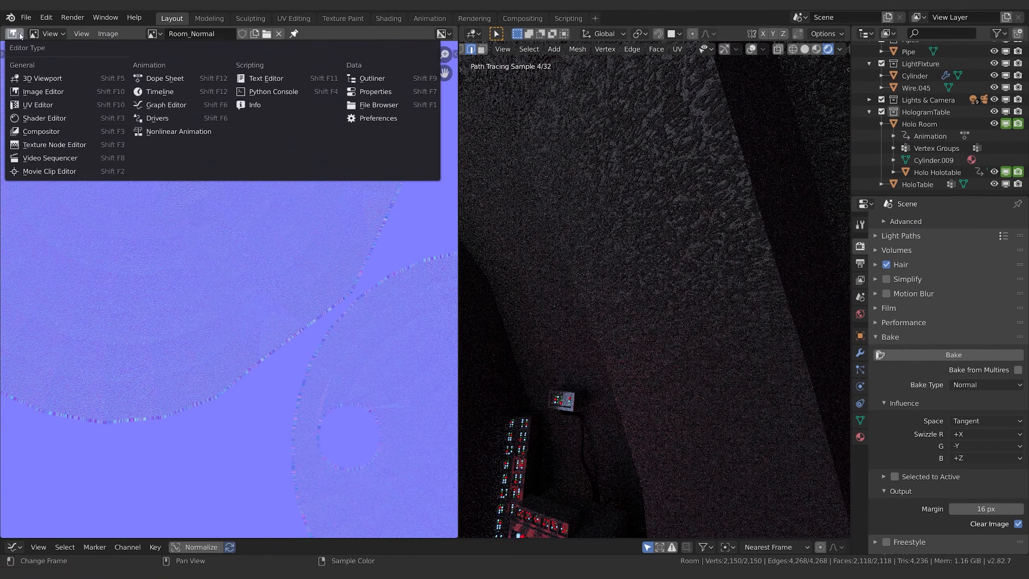
{"action": "left_click", "coordinate": [875, 249]}
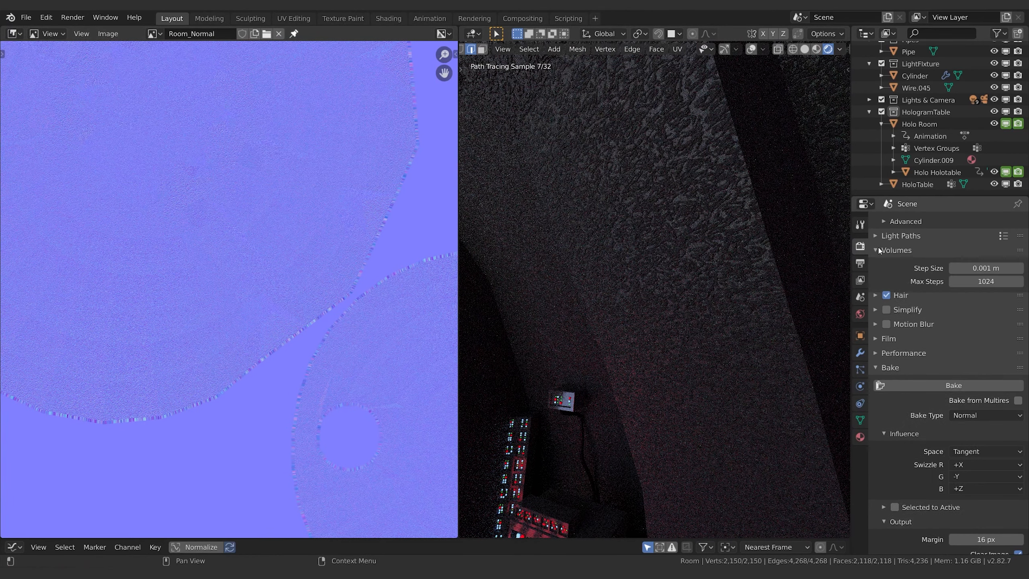
- Set the render engine to Eevee and change the Image Editor back to the Shader Editor
{"action": "scroll", "coordinate": [920, 252], "scroll_direction": "up", "scroll_amount": 6}
{"action": "left_click", "coordinate": [980, 223]}
{"action": "left_click", "coordinate": [971, 235]}
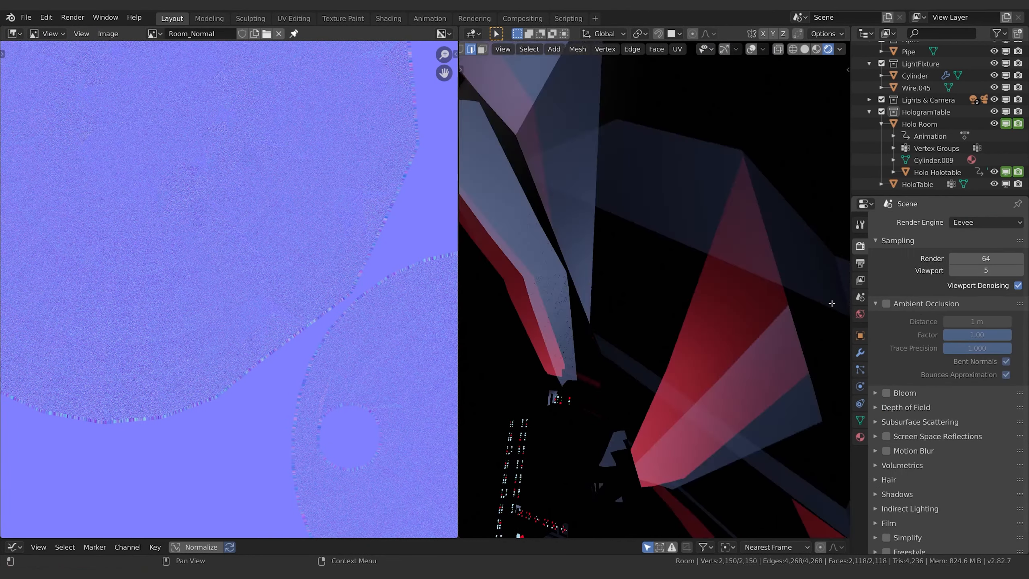
{"action": "left_click", "coordinate": [14, 34]}
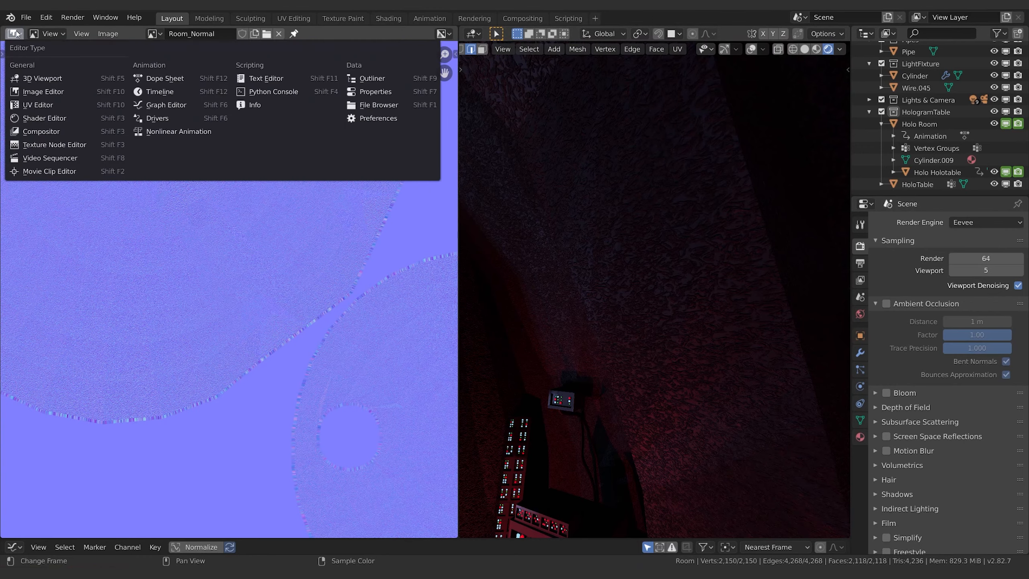
{"action": "left_click", "coordinate": [36, 117]}
- Try feeding the Room_Normal image's Color straight into the Principled BSDF's Normal input, then detach the link
{"action": "middle_click_drag", "start_coordinate": [269, 343], "coordinate": [216, 325]}
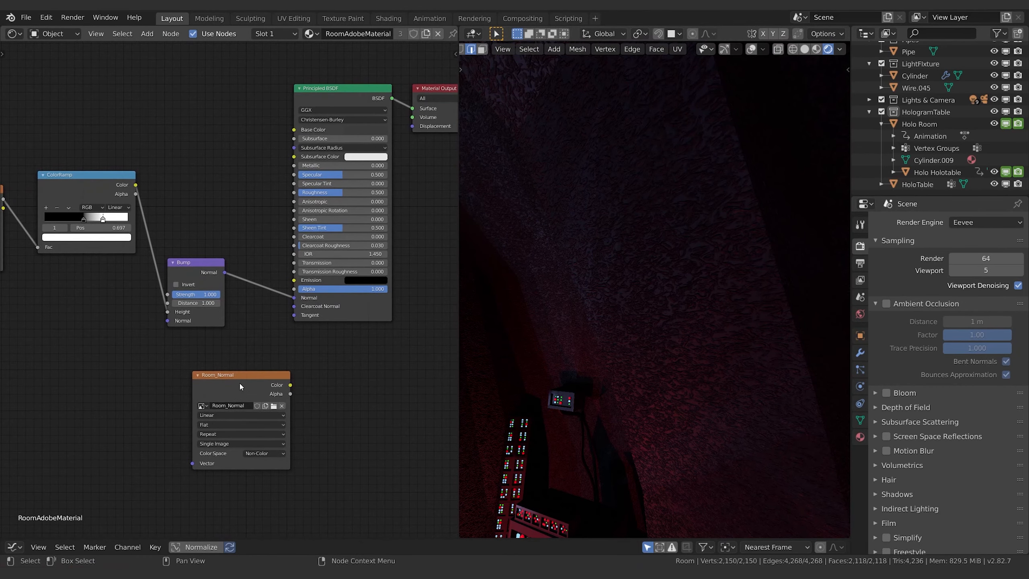
{"action": "scroll", "coordinate": [241, 405], "scroll_direction": "right", "scroll_amount": 1, "text": "ctrl"}
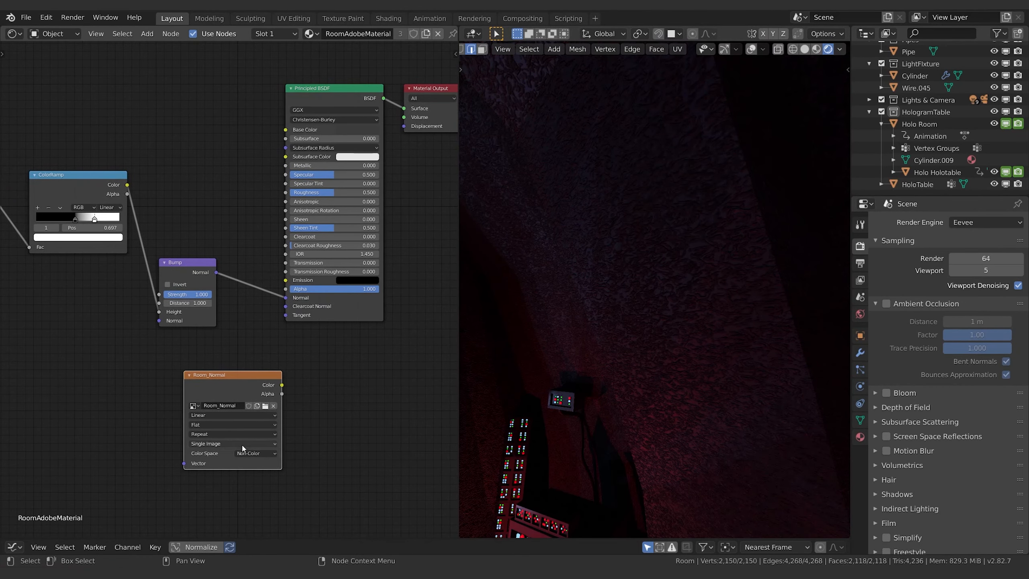
{"action": "middle_click_drag", "start_coordinate": [338, 379], "coordinate": [359, 375]}
{"action": "left_click_drag", "start_coordinate": [271, 379], "coordinate": [310, 293]}
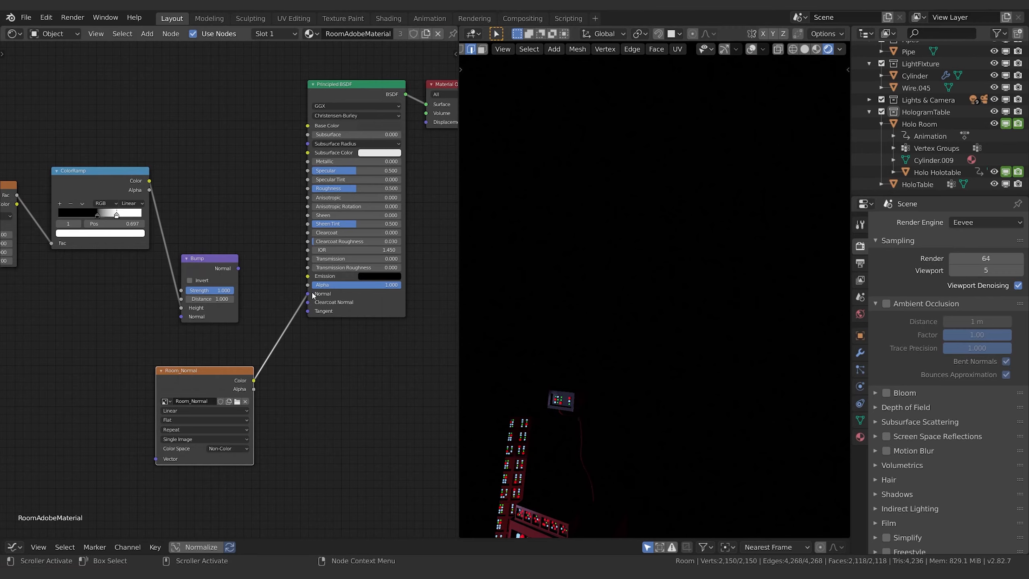
{"action": "left_click_drag", "start_coordinate": [308, 293], "coordinate": [254, 356]}
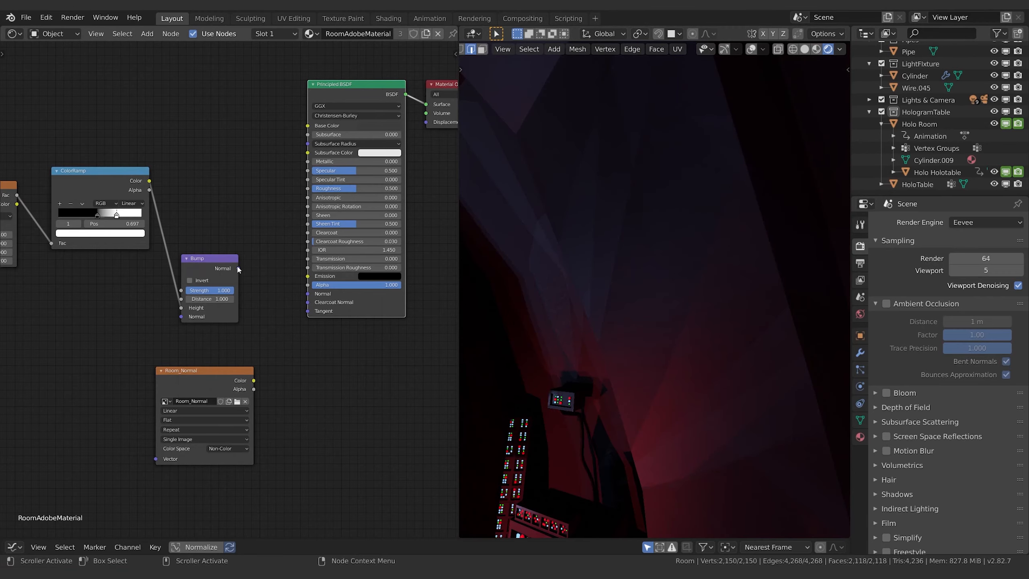
- Add a Normal Map node beside the Room_Normal image and feed the image's Color into its Color input
{"action": "left_click_drag", "start_coordinate": [209, 385], "coordinate": [156, 382]}
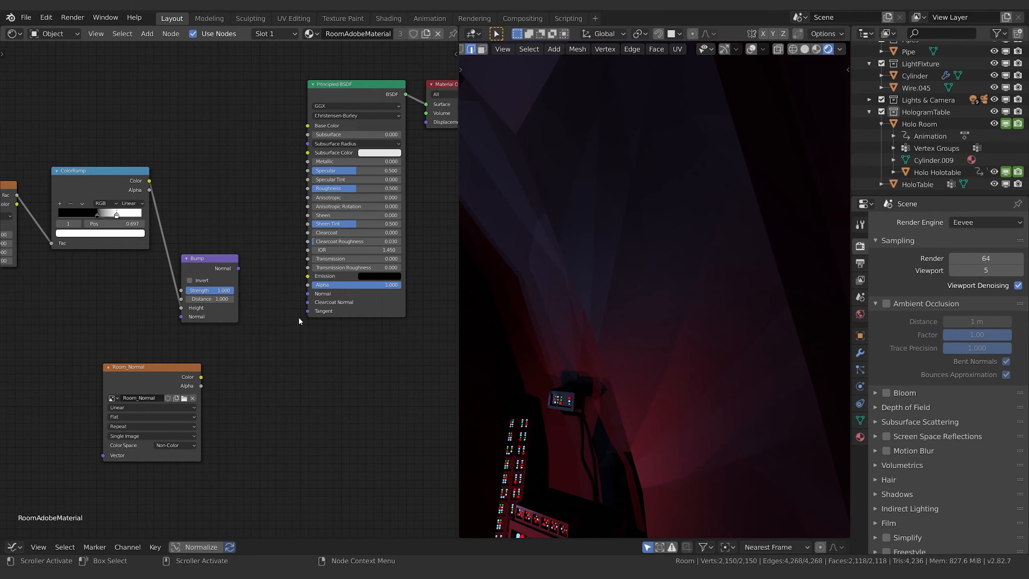
{"action": "key", "text": "shift+a"}
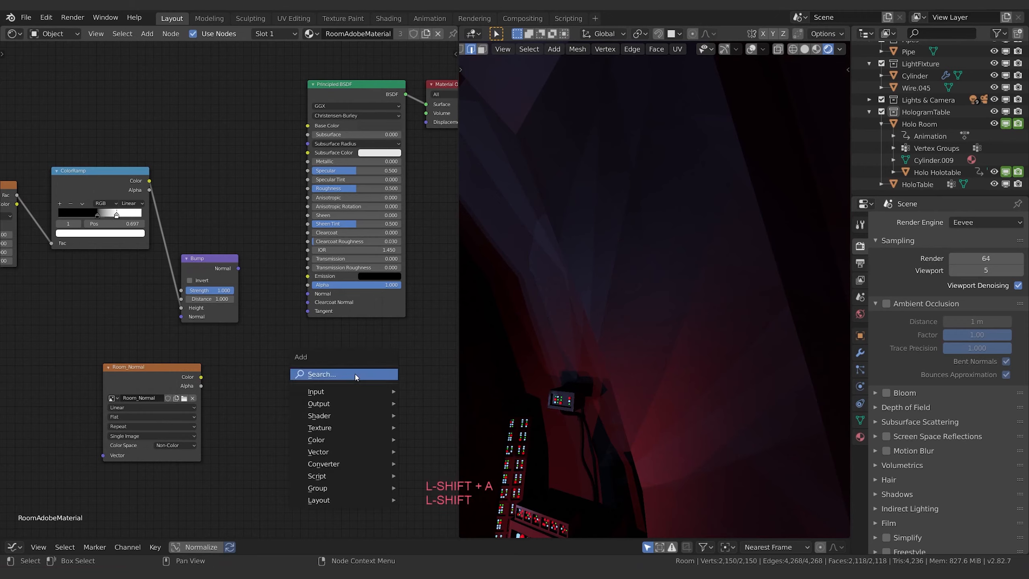
{"action": "key", "text": "a"}
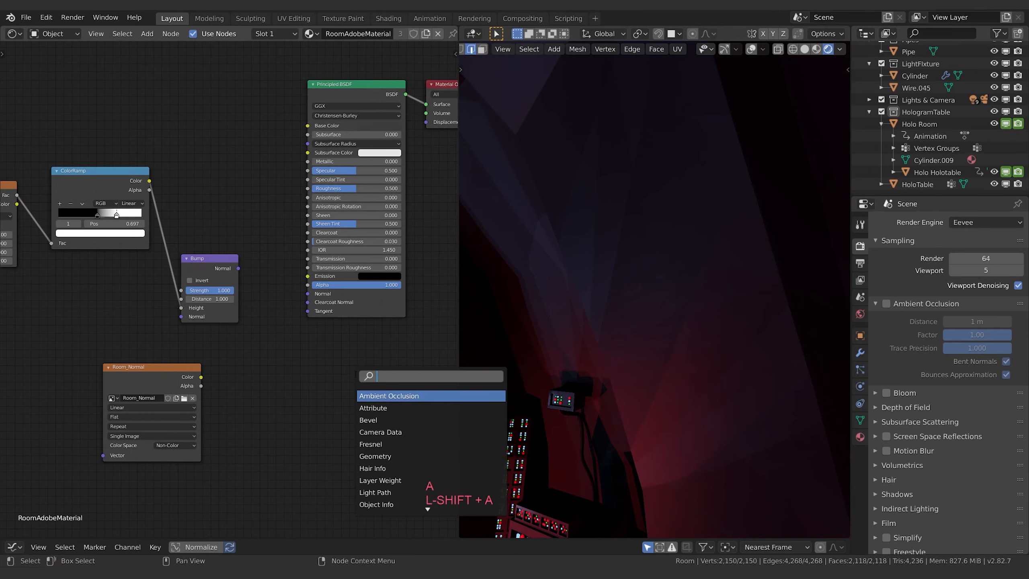
{"action": "type", "text": "norm"}
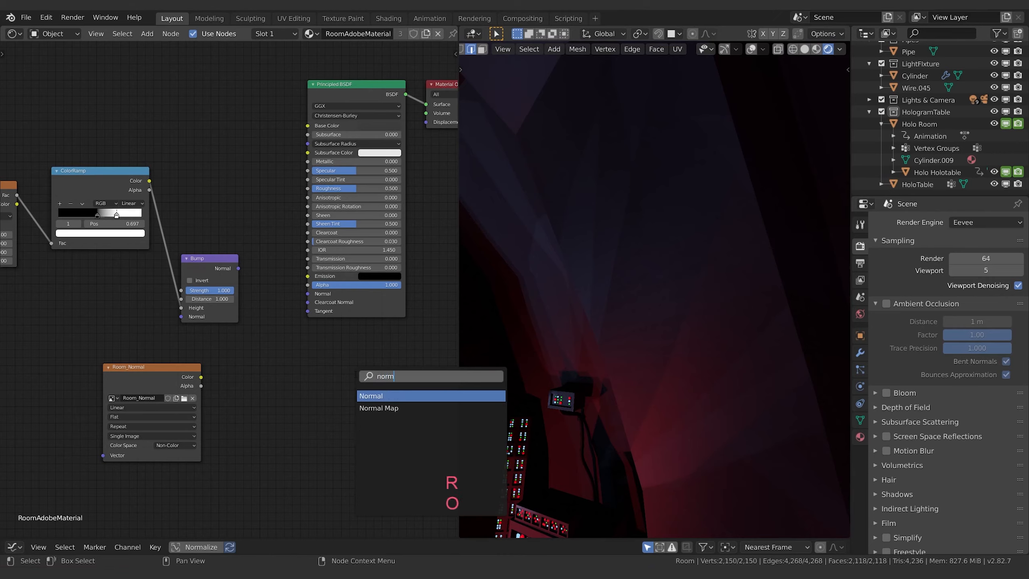
{"action": "key", "text": "Down"}
{"action": "key", "text": "Return"}
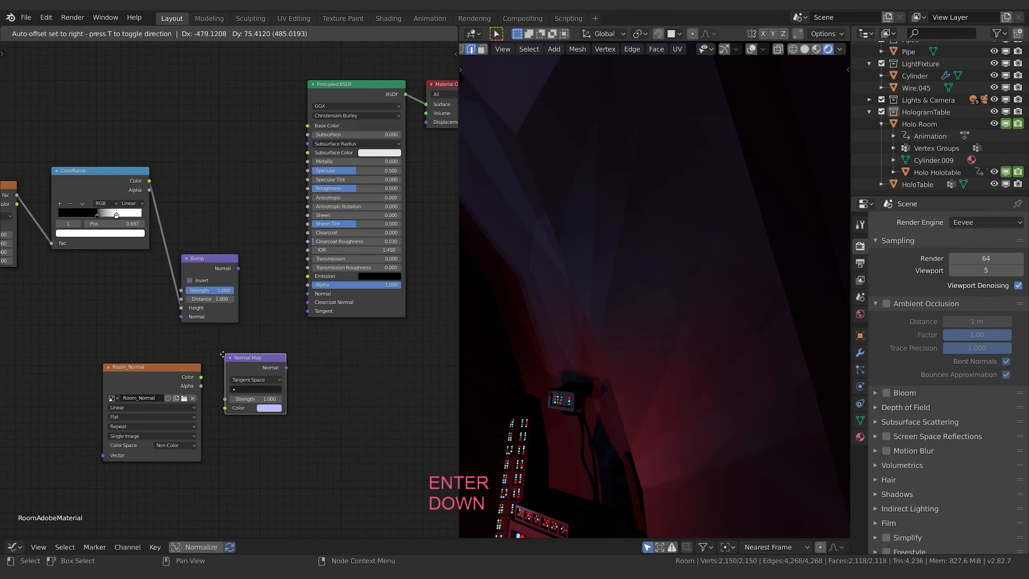
{"action": "left_click", "coordinate": [230, 351]}
{"action": "left_click_drag", "start_coordinate": [201, 377], "coordinate": [241, 407]}
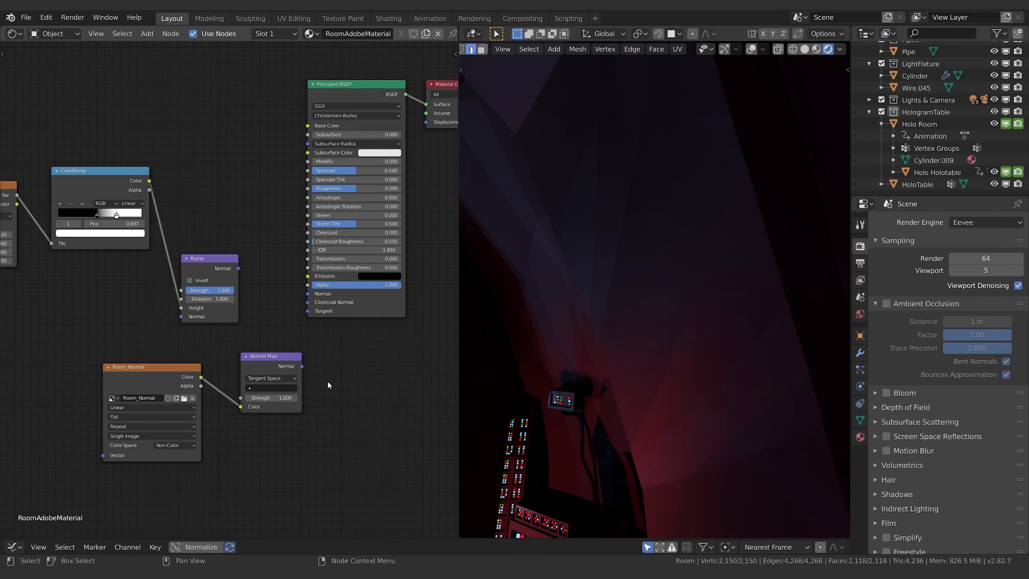
- Connect the Normal Map to the Principled BSDF's Normal input, comparing it once against the original Bump node
{"action": "left_click_drag", "start_coordinate": [301, 367], "coordinate": [308, 294]}
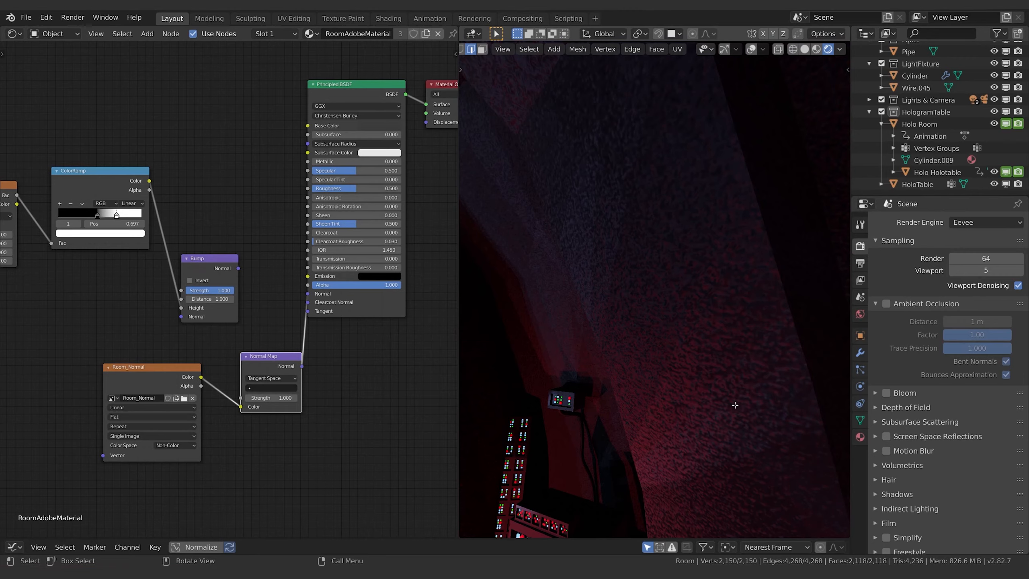
{"action": "left_click_drag", "start_coordinate": [238, 268], "coordinate": [308, 293]}
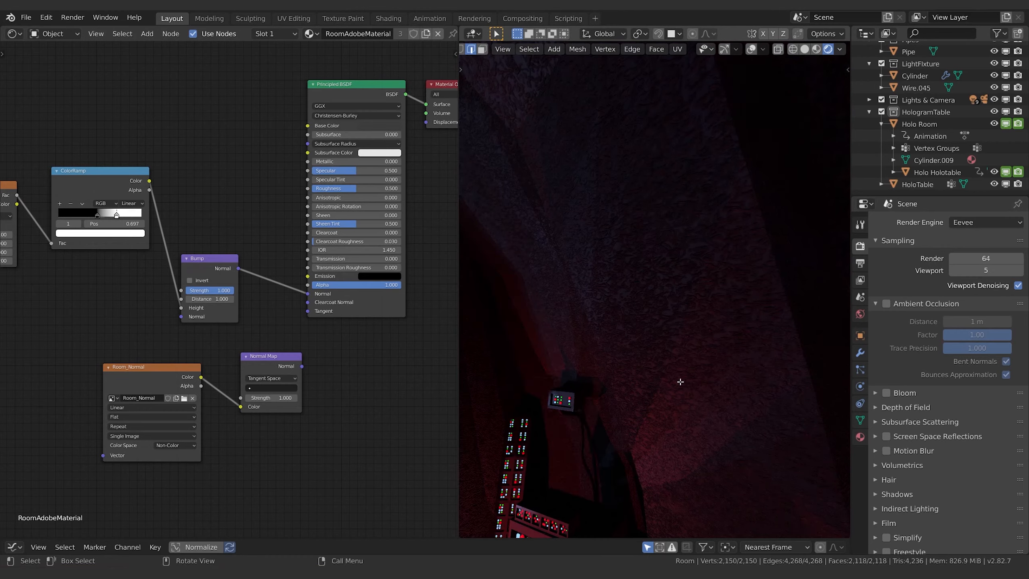
{"action": "left_click_drag", "start_coordinate": [302, 366], "coordinate": [307, 293]}
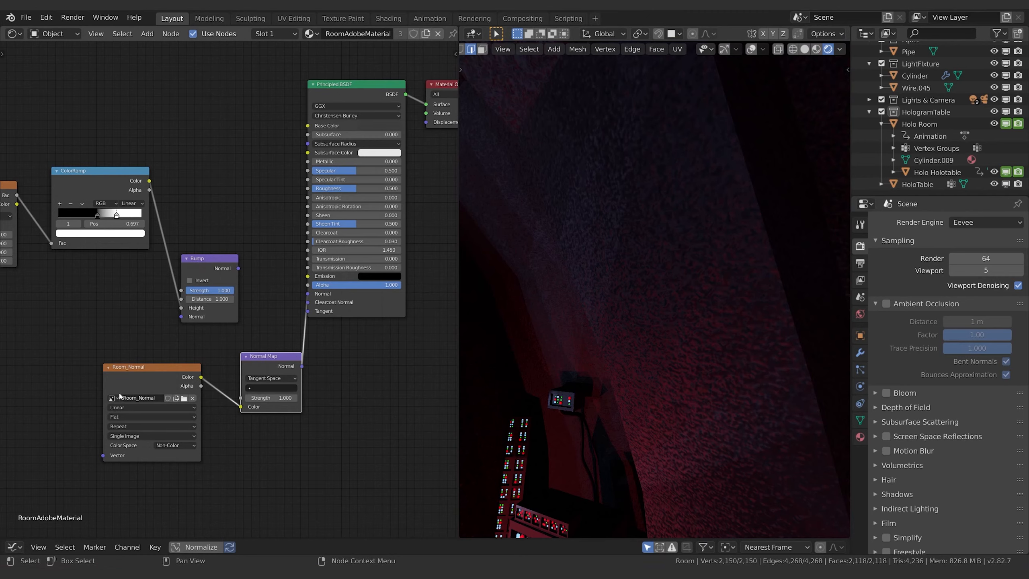
- Add a Separate RGB node fed by the Room_Normal image's Color and disconnect the Normal Map's Color input
{"action": "left_click_drag", "start_coordinate": [148, 376], "coordinate": [60, 377]}
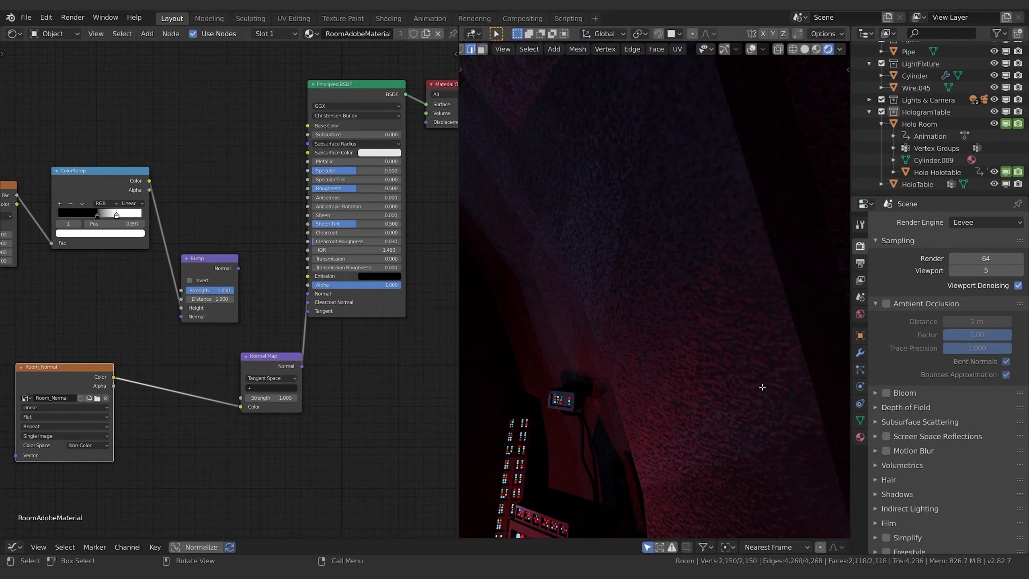
{"action": "key", "text": "shift+a"}
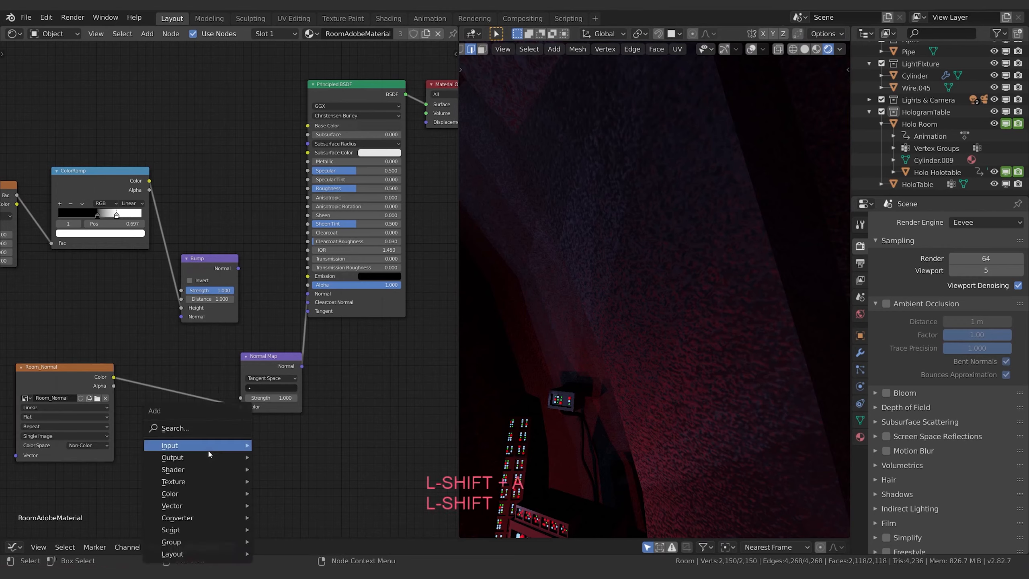
{"action": "left_click", "coordinate": [203, 428]}
{"action": "type", "text": "se"}
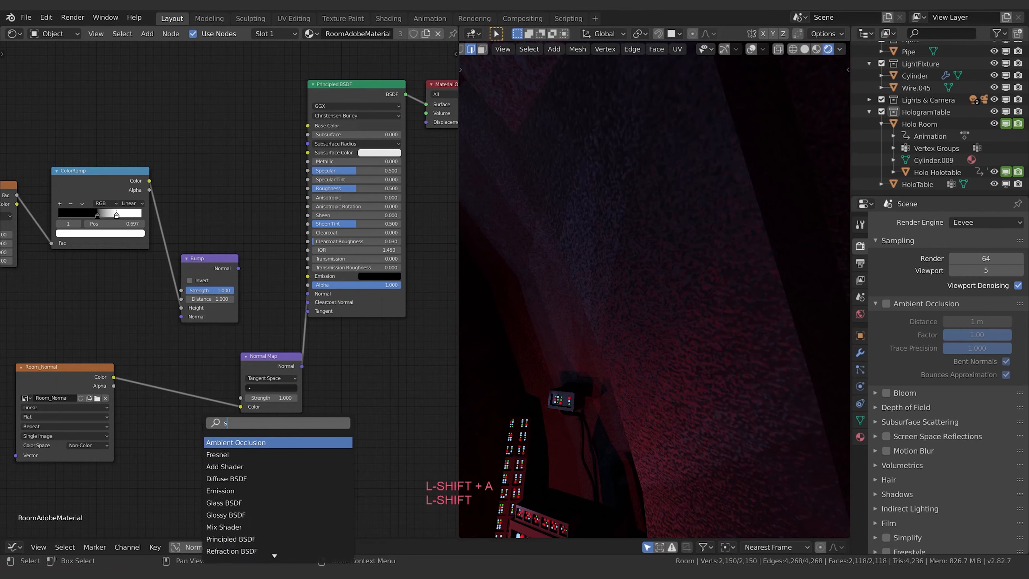
{"action": "key", "text": "Down"}
{"action": "key", "text": "Down"}
{"action": "key", "text": "Down"}
{"action": "key", "text": "Down"}
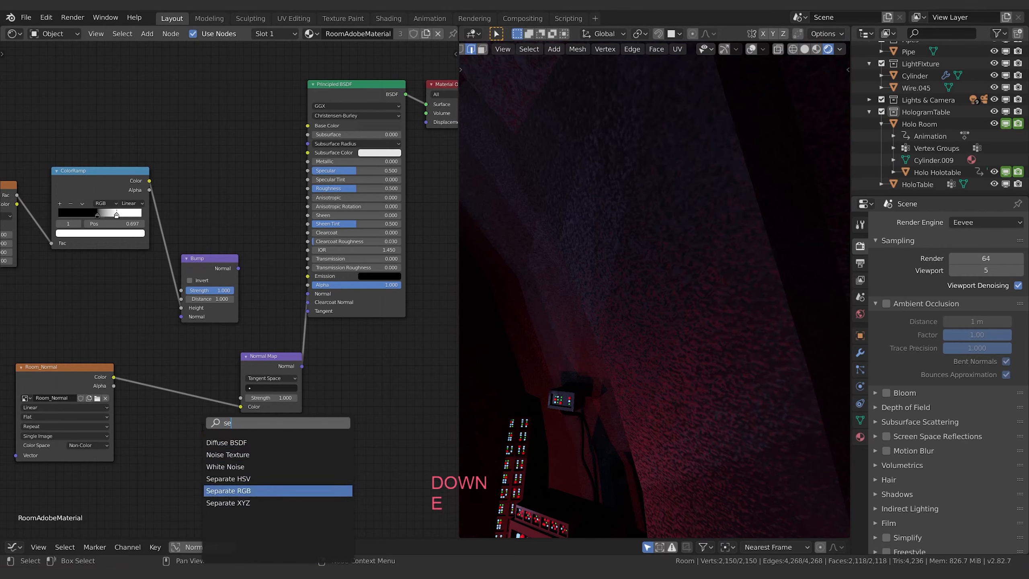
{"action": "key", "text": "Return"}
{"action": "left_click", "coordinate": [126, 366]}
{"action": "mouse_move", "coordinate": [241, 407]}
{"action": "left_mouse_down"}
{"action": "mouse_move", "coordinate": [241, 398]}
{"action": "mouse_move", "coordinate": [232, 428]}
{"action": "left_mouse_up"}
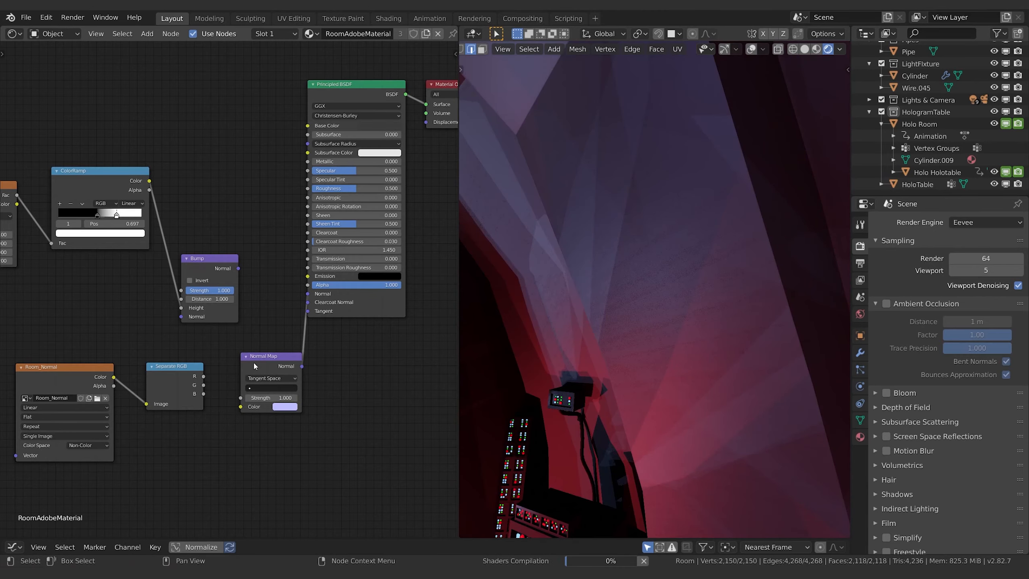
- Add a Combine RGB node between Separate RGB and Normal Map, linking R to R and B to B
{"action": "key", "text": "g"}
{"action": "left_click", "coordinate": [389, 366]}
{"action": "left_click", "coordinate": [181, 367]}
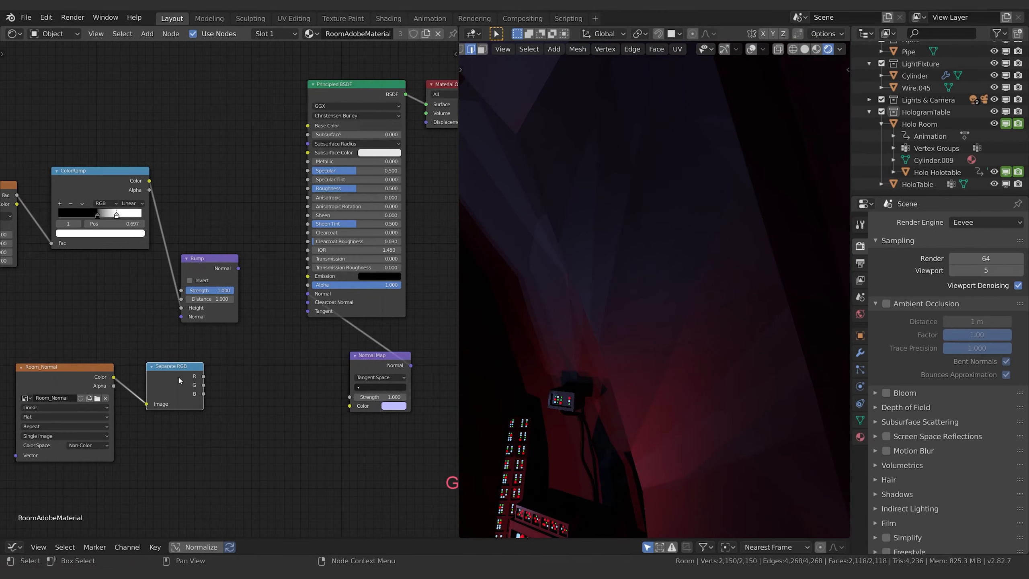
{"action": "key", "text": "g"}
{"action": "left_click", "coordinate": [160, 367]}
{"action": "key", "text": "shift+a"}
{"action": "type", "text": "com"}
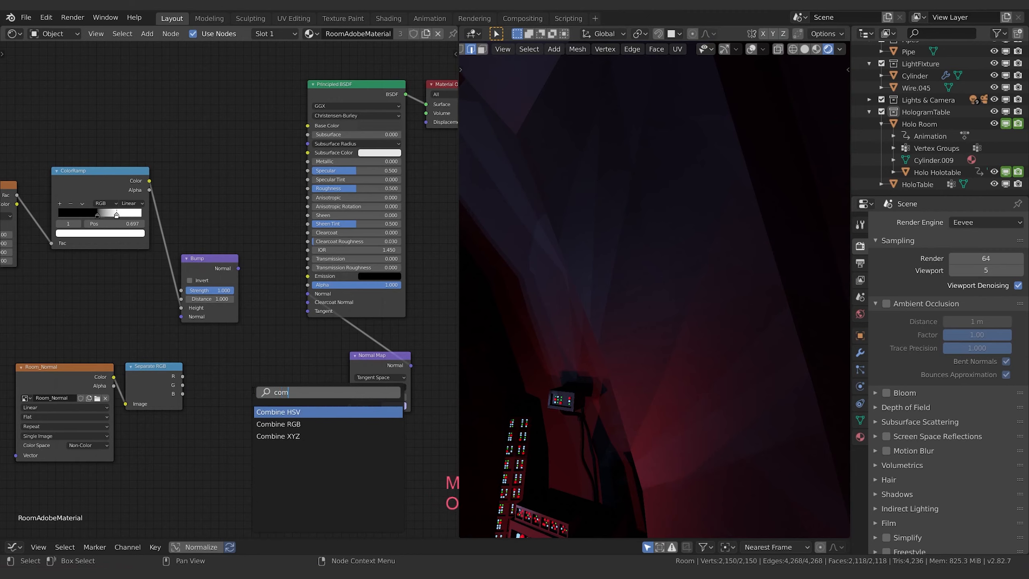
{"action": "key", "text": "Down"}
{"action": "key", "text": "Return"}
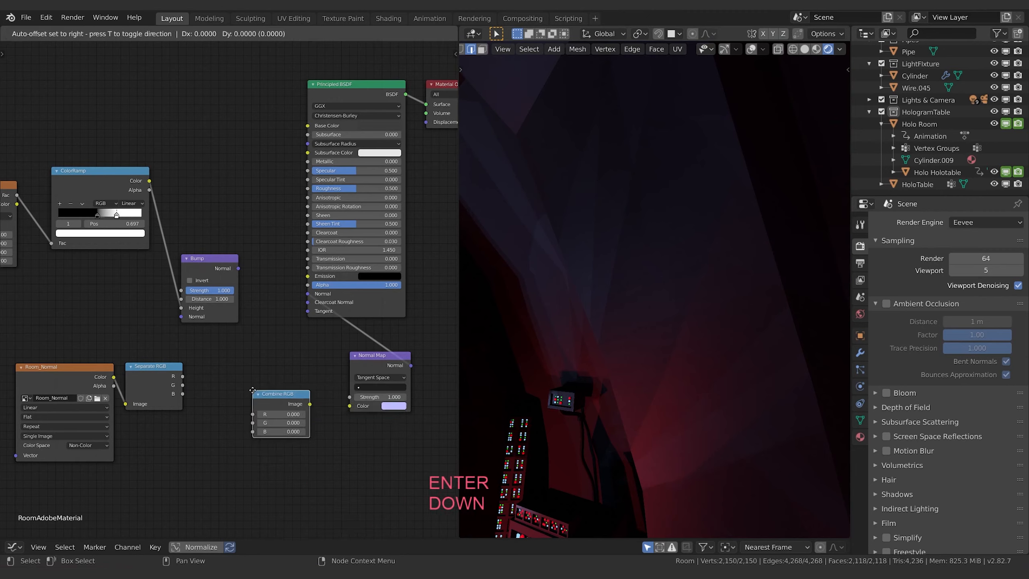
{"action": "left_click", "coordinate": [250, 369]}
{"action": "left_click_drag", "start_coordinate": [182, 376], "coordinate": [250, 393]}
{"action": "left_click_drag", "start_coordinate": [183, 393], "coordinate": [249, 410]}
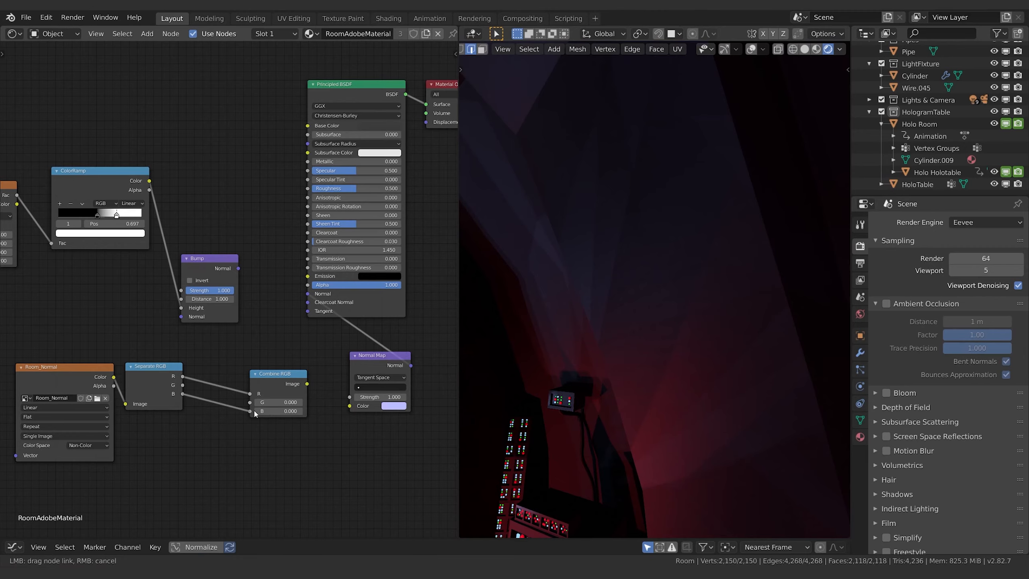
- Route the green channel through a new Invert node into Combine RGB and connect the combined Image to the Normal Map's Color
{"action": "key", "text": "shift+a"}
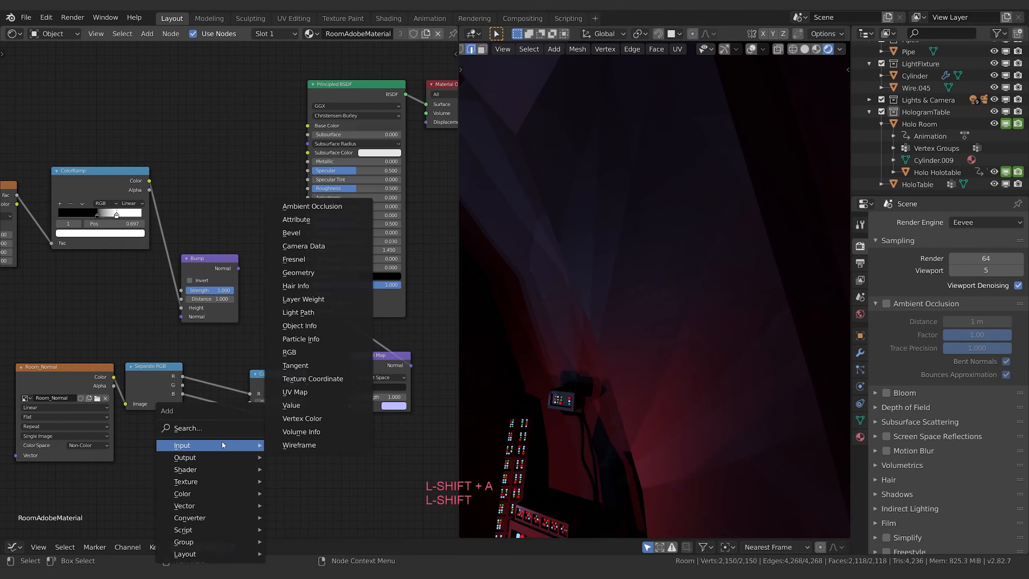
{"action": "left_click", "coordinate": [199, 426]}
{"action": "type", "text": "inv"}
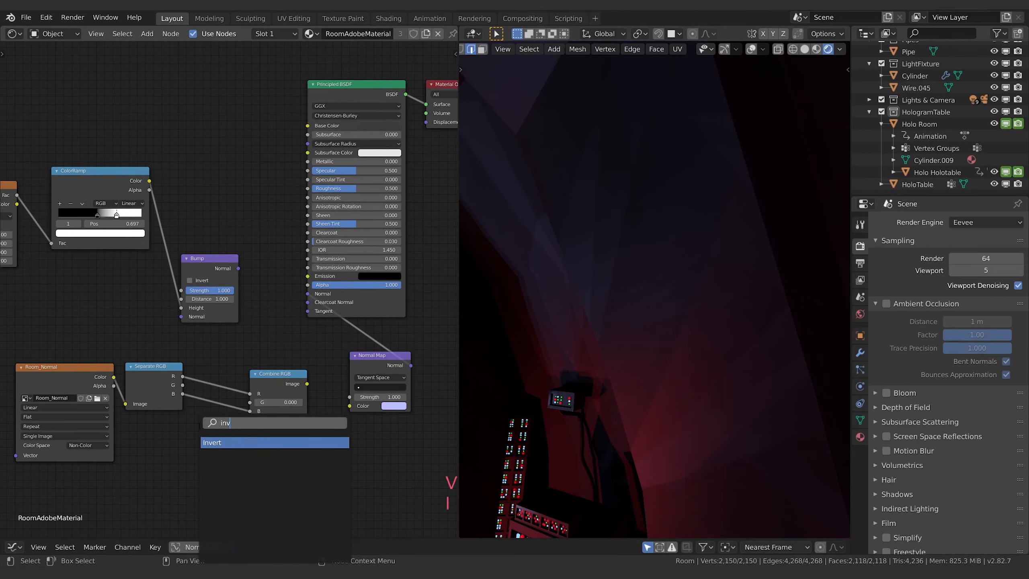
{"action": "key", "text": "Return"}
{"action": "left_click_drag", "start_coordinate": [182, 385], "coordinate": [198, 458]}
{"action": "left_click_drag", "start_coordinate": [255, 440], "coordinate": [250, 402]}
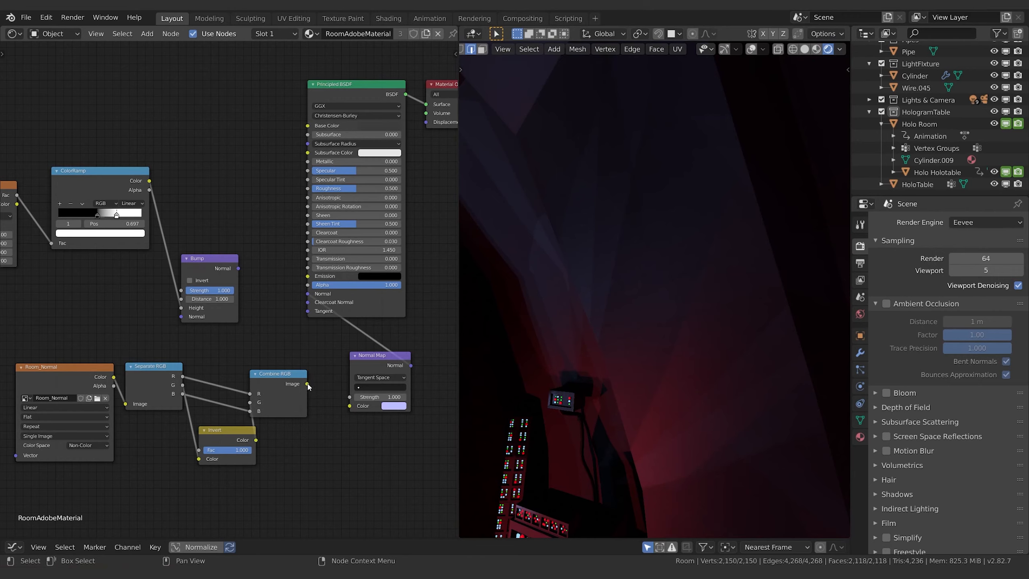
{"action": "left_click_drag", "start_coordinate": [307, 383], "coordinate": [349, 405]}
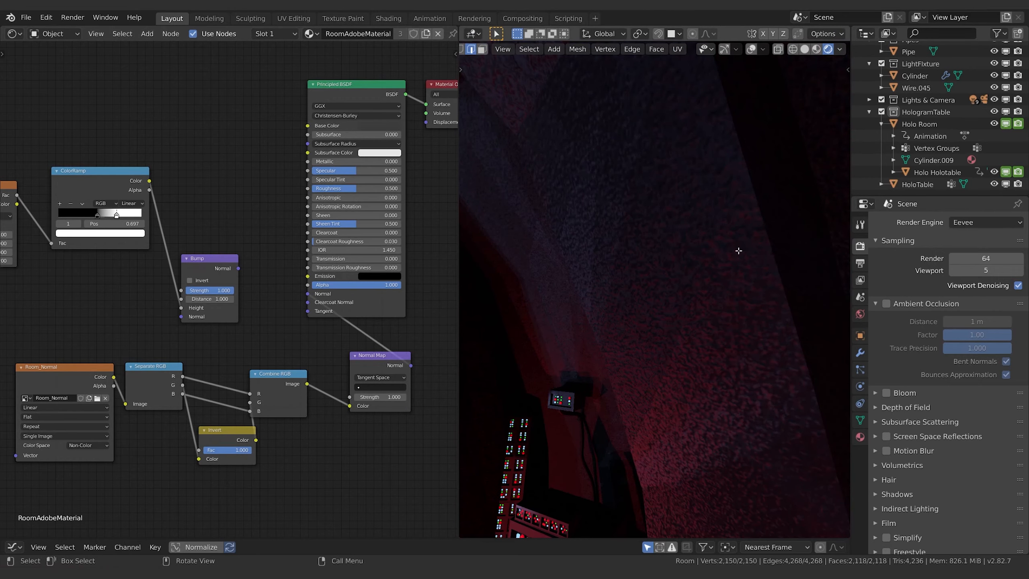
- Compare the Bump and Normal Map results by swapping the Normal link, restore the Normal Map, and view the whole room in Object Mode
{"action": "left_click_drag", "start_coordinate": [238, 268], "coordinate": [308, 293]}
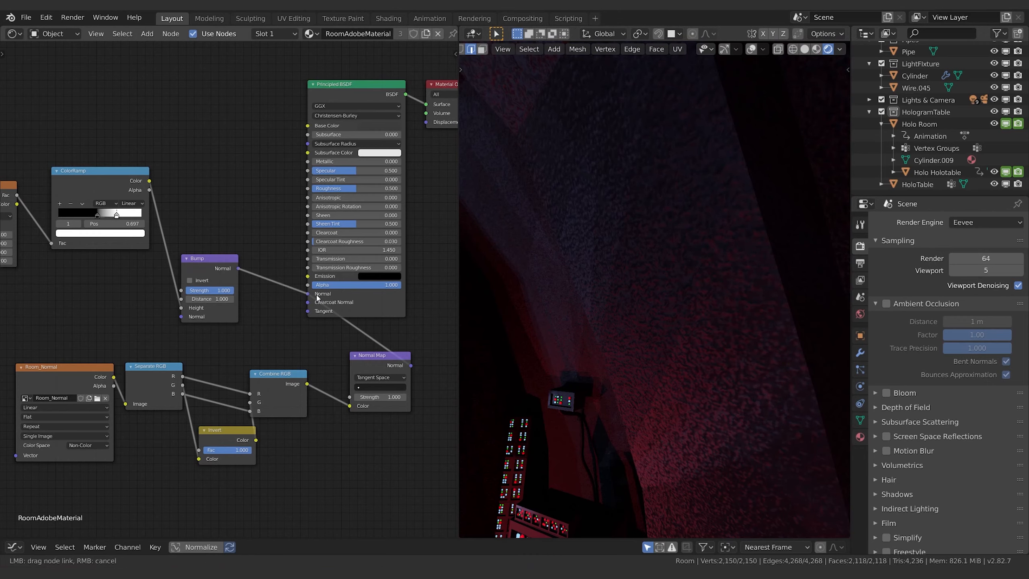
{"action": "left_click_drag", "start_coordinate": [411, 365], "coordinate": [308, 293]}
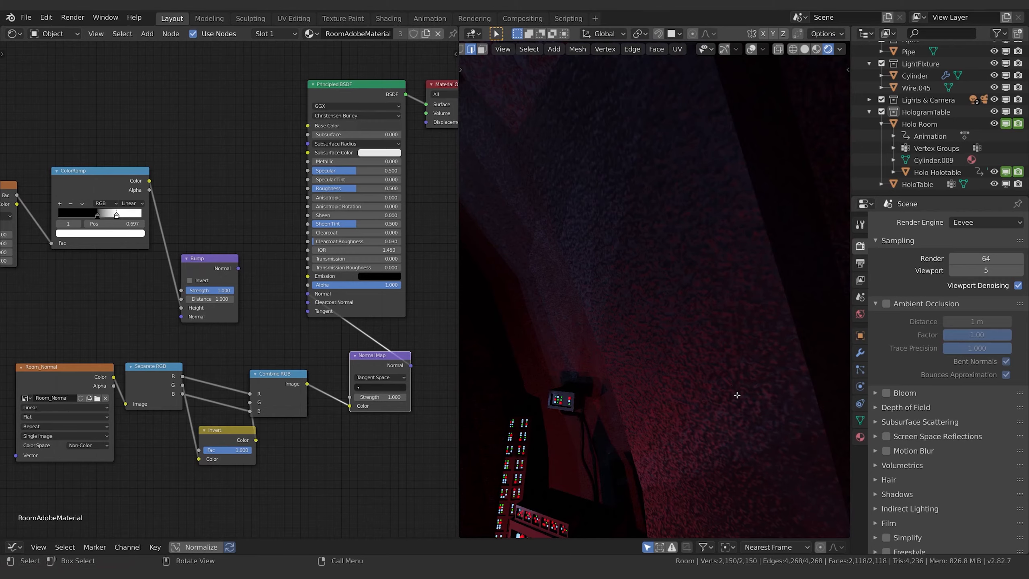
{"action": "middle_click_drag", "start_coordinate": [719, 388], "coordinate": [693, 292]}
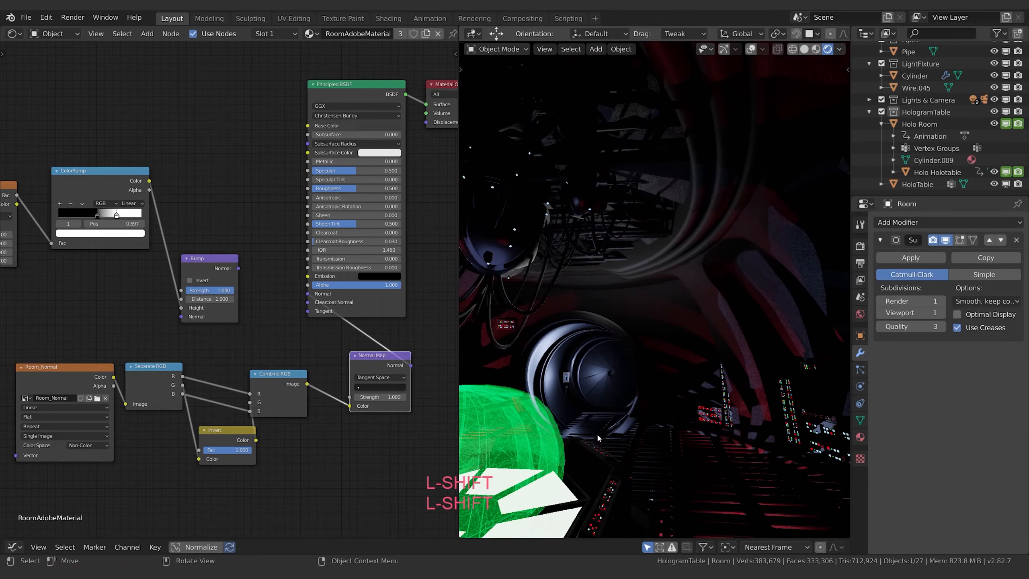
{"action": "middle_click_drag", "start_coordinate": [705, 401], "coordinate": [818, 386]}
{"action": "scroll", "coordinate": [741, 333], "scroll_direction": "down", "scroll_amount": 3}
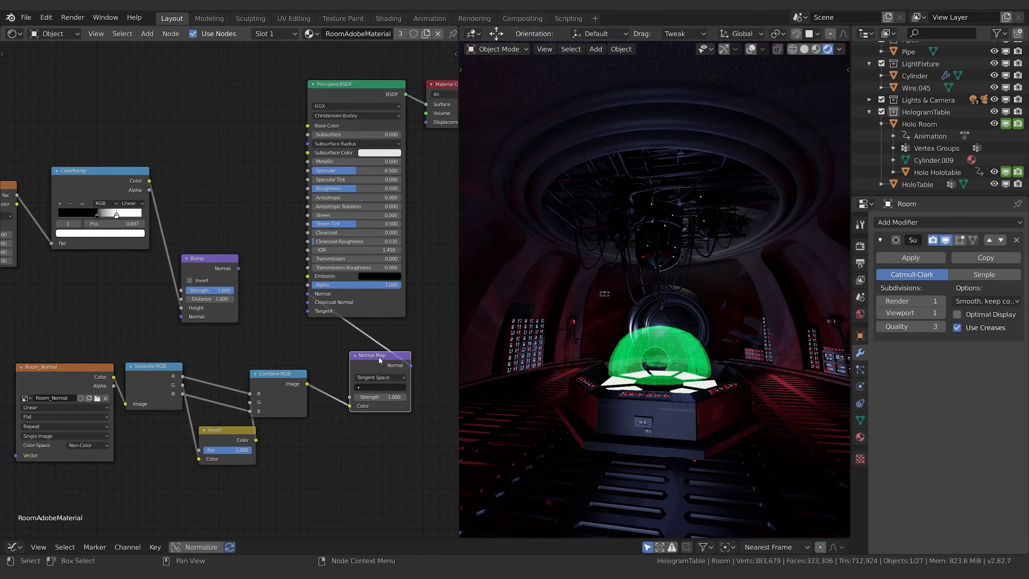
- Select the HoloTable object and show the nodes of its ButtonBaseMetal material
{"action": "left_click", "coordinate": [618, 409]}
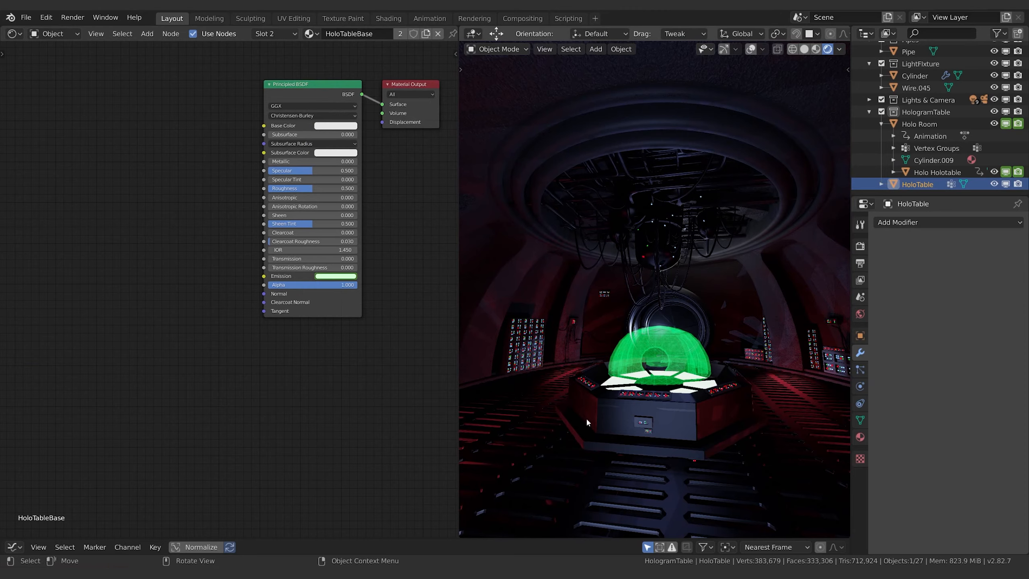
{"action": "left_click", "coordinate": [860, 436]}
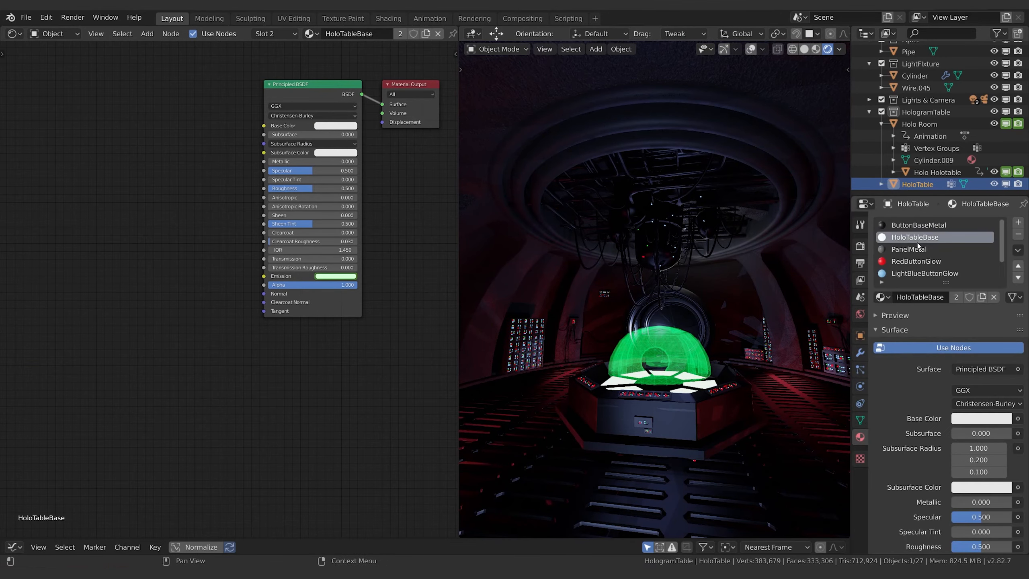
{"action": "left_click", "coordinate": [917, 225]}
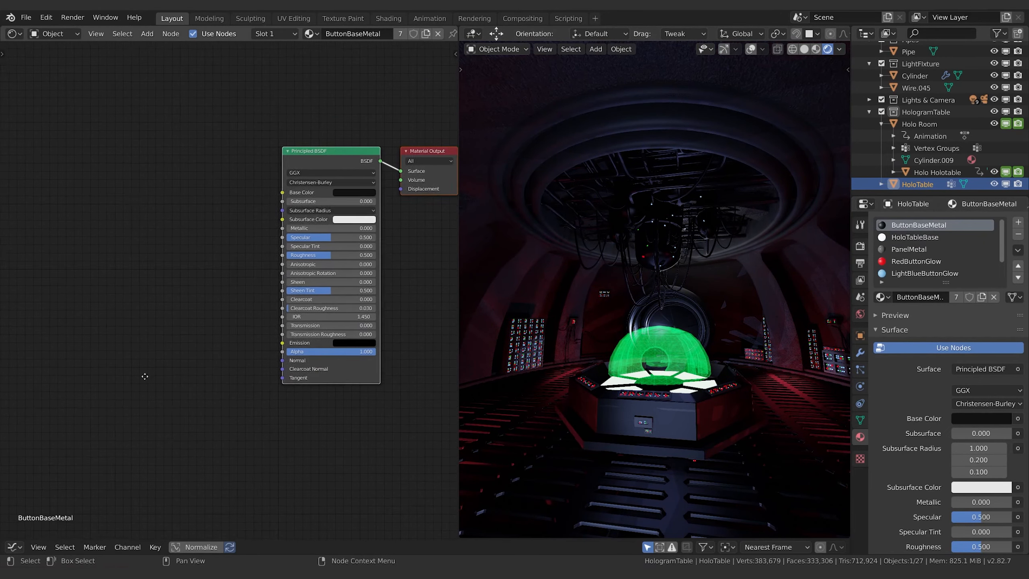
- Copy the Texture Coordinate, Noise Texture, ColorRamp and Bump nodes from the Room's RoomAdobeMaterial
{"action": "middle_click_drag", "start_coordinate": [145, 376], "coordinate": [160, 391]}
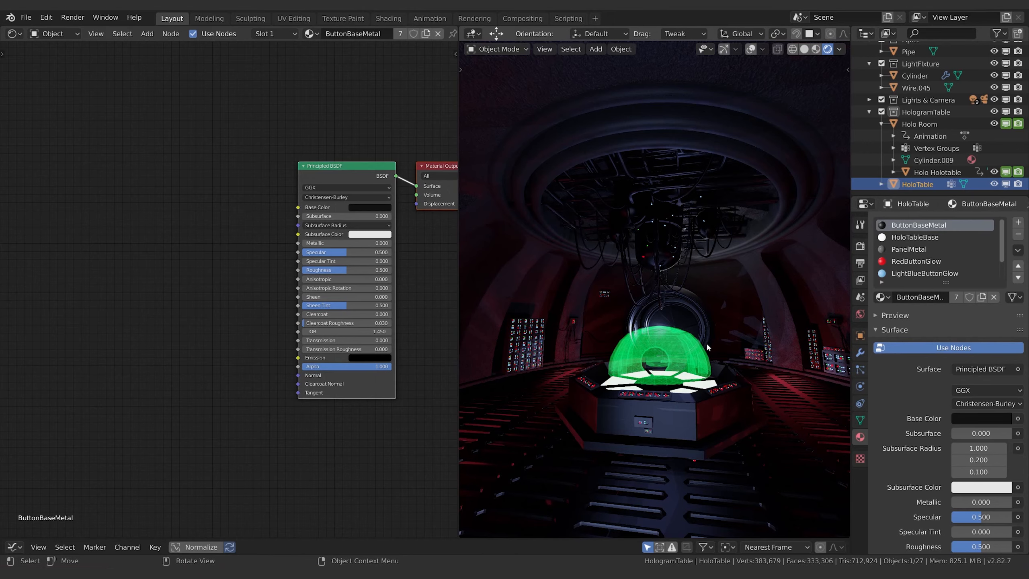
{"action": "left_click", "coordinate": [814, 302]}
{"action": "middle_click_drag", "start_coordinate": [115, 219], "coordinate": [251, 173]}
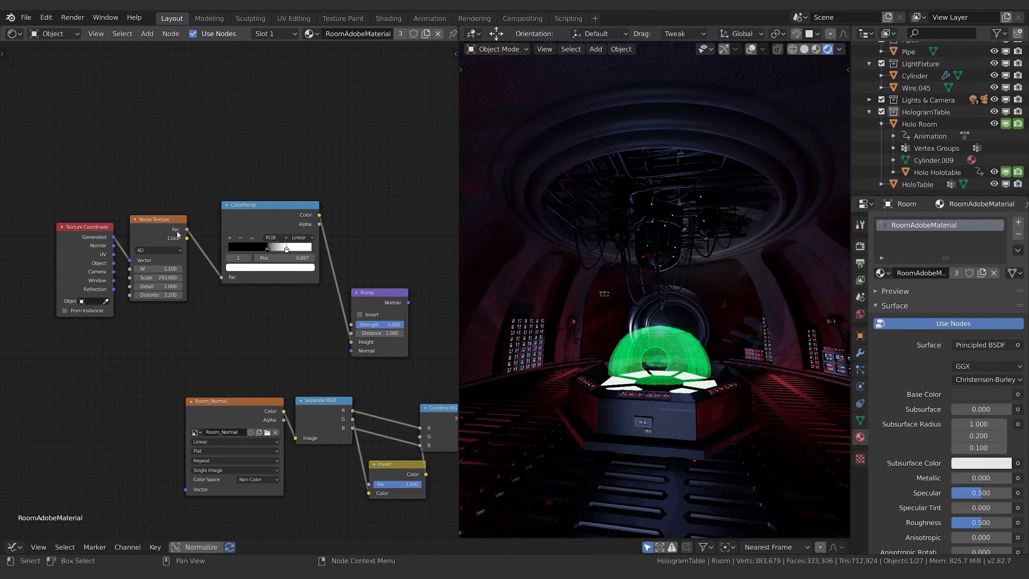
{"action": "left_click", "coordinate": [89, 231]}
{"action": "left_click", "coordinate": [162, 223], "text": "shift"}
{"action": "left_click", "coordinate": [252, 210], "text": "shift"}
{"action": "left_click", "coordinate": [395, 297], "text": "shift"}
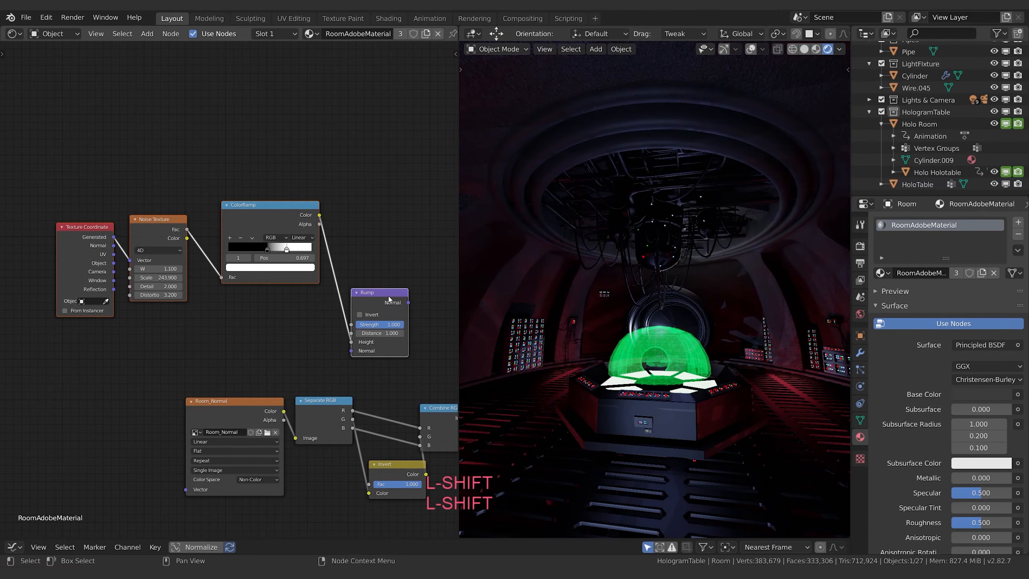
{"action": "key", "text": "ctrl+c"}
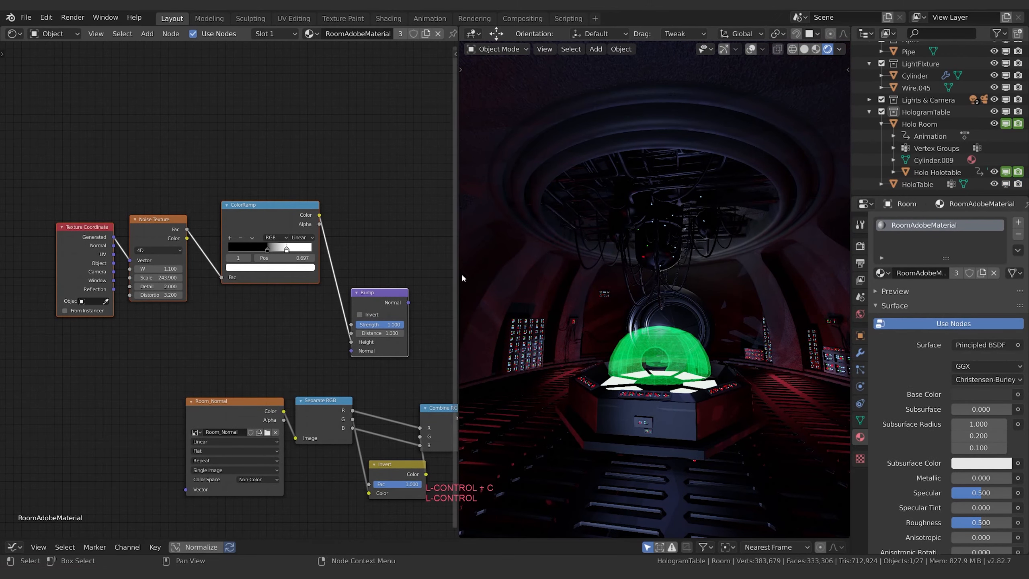
- Paste the copied nodes into the HoloTable's ButtonBaseMetal material and delete the Bump node
{"action": "left_click", "coordinate": [612, 404]}
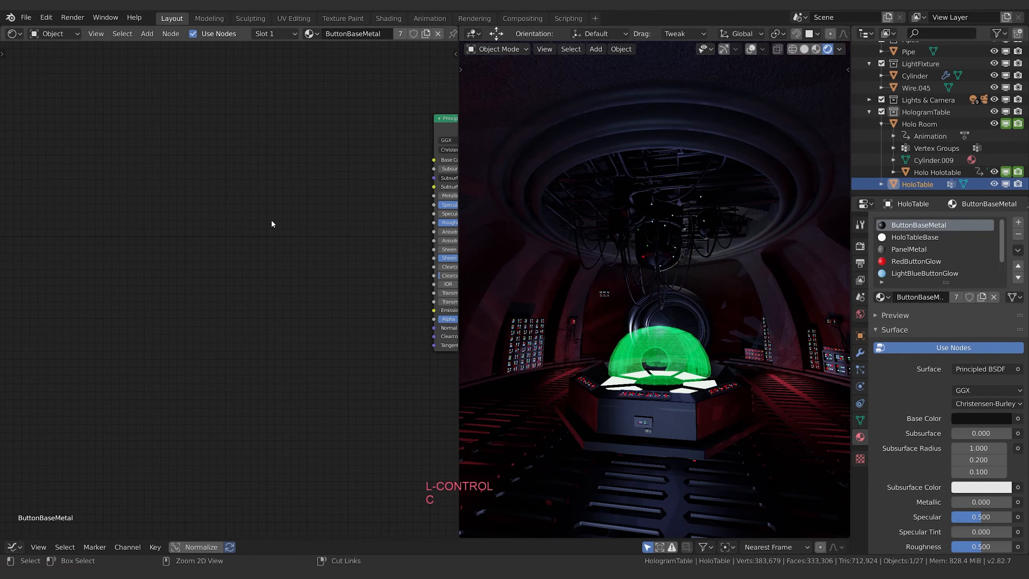
{"action": "key", "text": "ctrl+v"}
{"action": "left_click", "coordinate": [365, 278]}
{"action": "left_click", "coordinate": [370, 291]}
{"action": "key", "text": "x"}
{"action": "middle_click_drag", "start_coordinate": [364, 249], "coordinate": [321, 285], "text": "shift"}
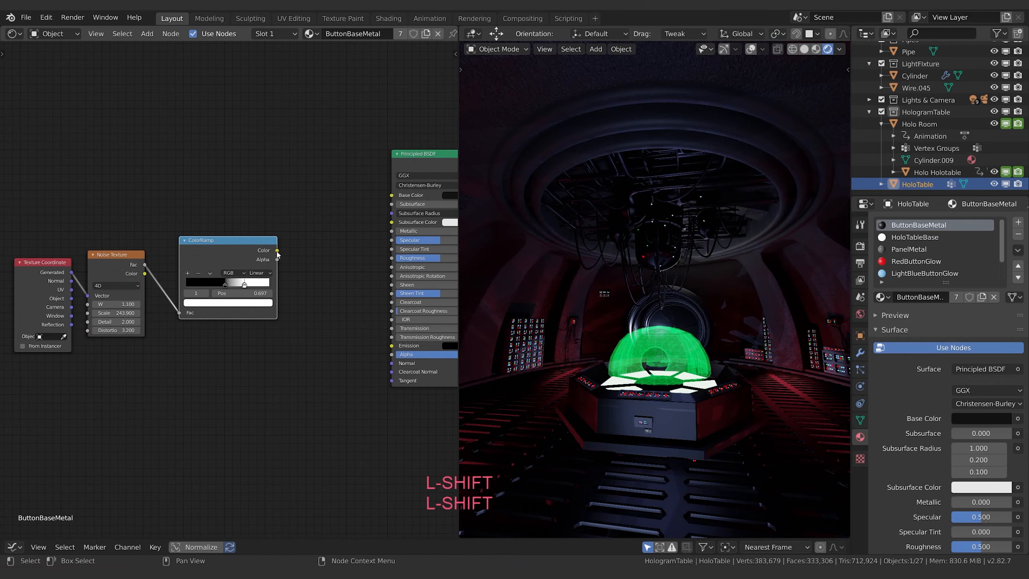
- Link ColorRamp Color to Metallic, Specular and Roughness, duplicating the texture node chain so each of the three inputs has its own
{"action": "left_click_drag", "start_coordinate": [277, 250], "coordinate": [393, 240]}
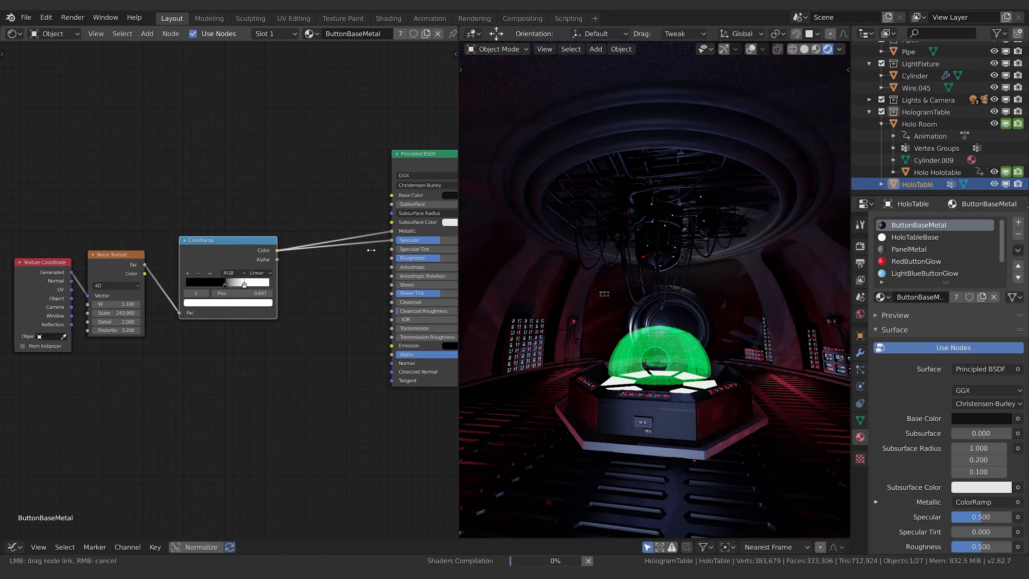
{"action": "left_click_drag", "start_coordinate": [276, 249], "coordinate": [390, 257]}
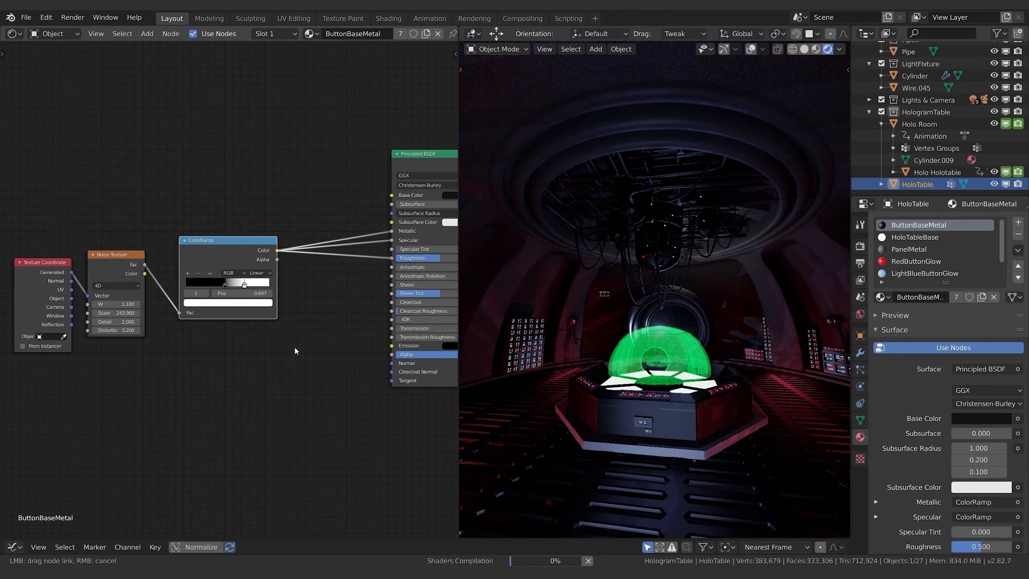
{"action": "left_click", "coordinate": [113, 272], "text": "shift"}
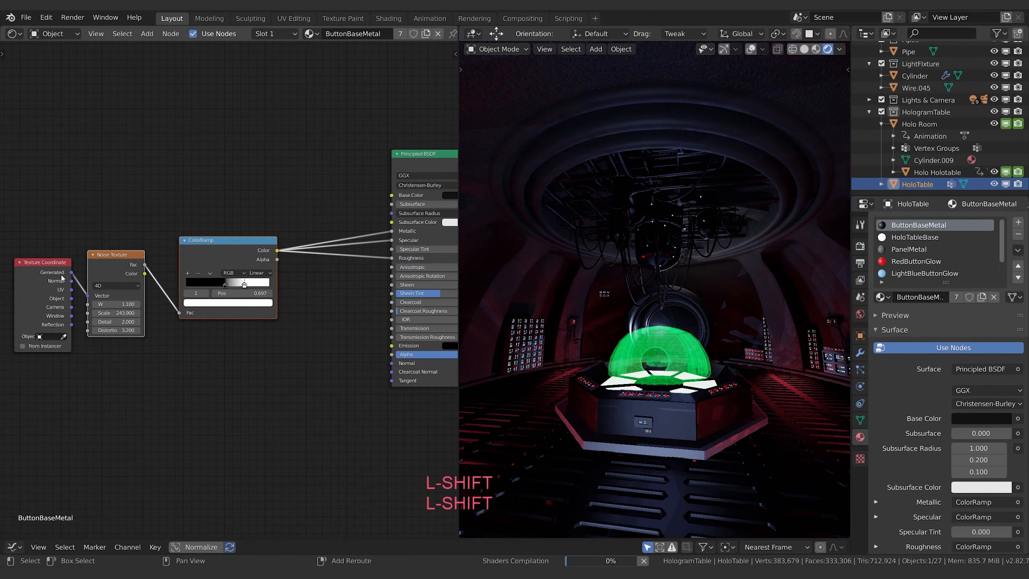
{"action": "left_click", "coordinate": [59, 284], "text": "shift"}
{"action": "key", "text": "shift+d"}
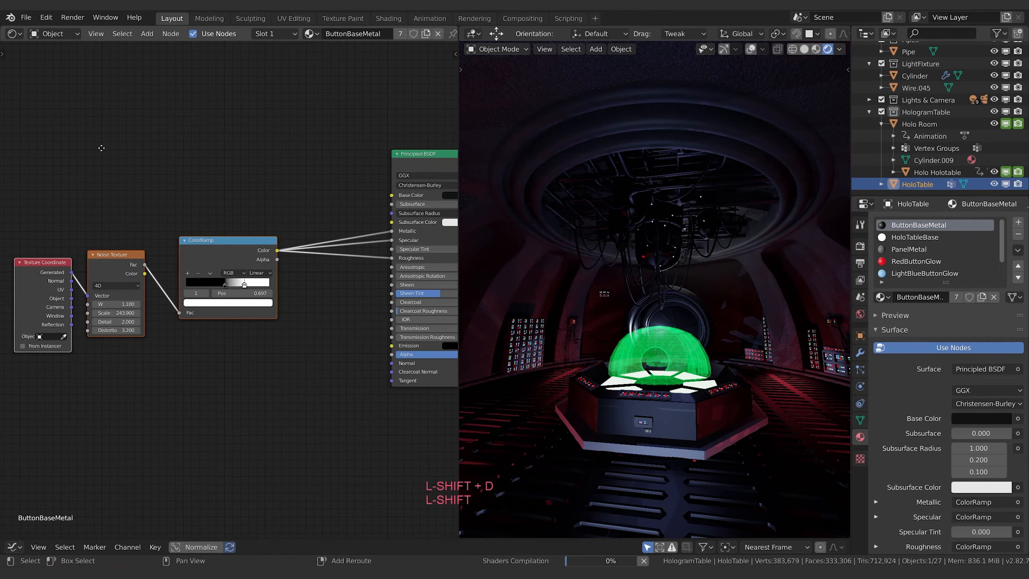
{"action": "left_click", "coordinate": [154, 44]}
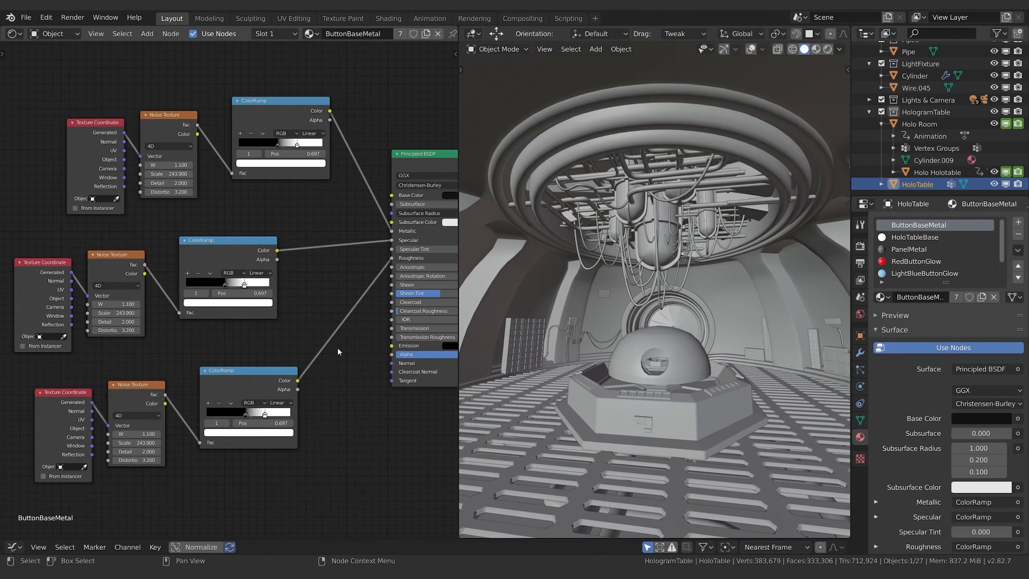
- Move the Principled BSDF and Material Output nodes farther away from the three texture chains
{"action": "middle_click_drag", "start_coordinate": [393, 236], "coordinate": [305, 244]}
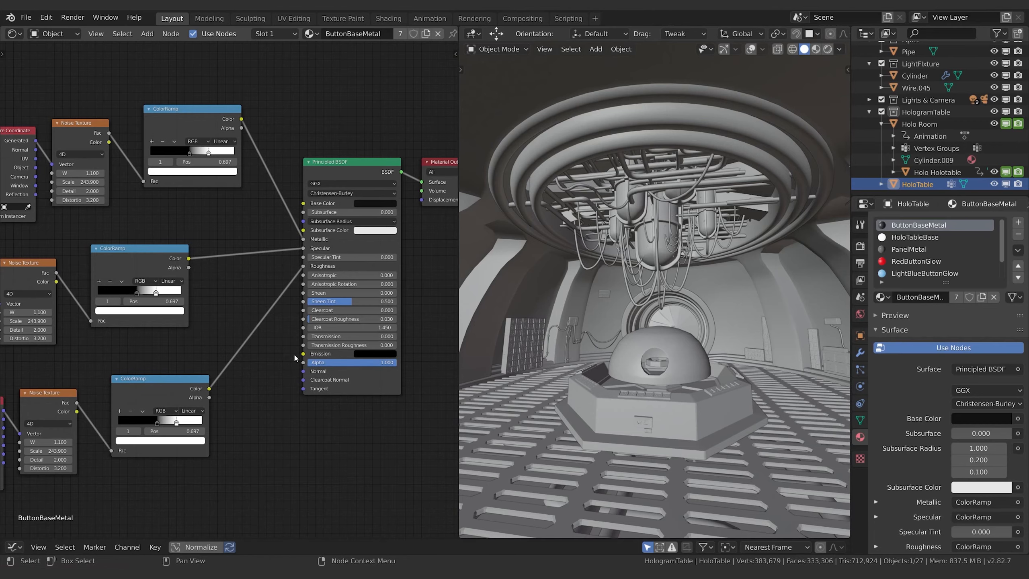
{"action": "left_click_drag", "start_coordinate": [338, 165], "coordinate": [353, 164]}
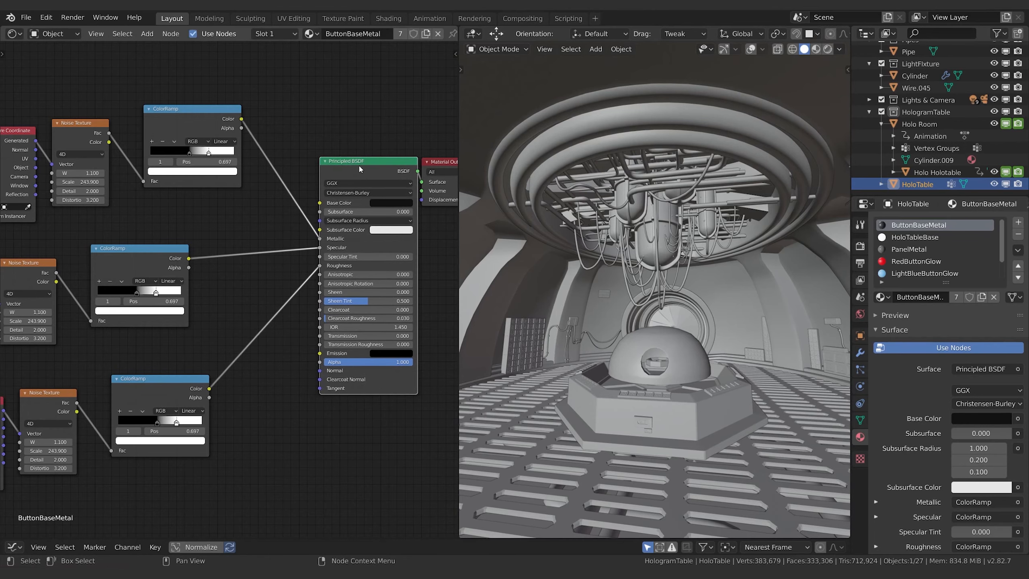
{"action": "middle_click_drag", "start_coordinate": [358, 166], "coordinate": [260, 161]}
{"action": "left_click_drag", "start_coordinate": [345, 159], "coordinate": [396, 160]}
{"action": "left_click_drag", "start_coordinate": [283, 165], "coordinate": [318, 162]}
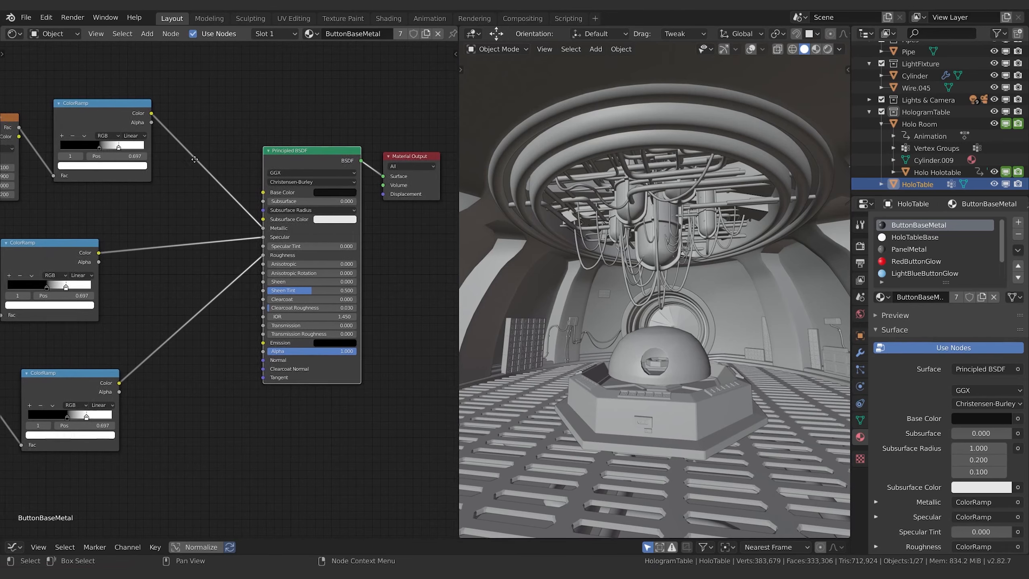
{"action": "middle_click_drag", "start_coordinate": [238, 211], "coordinate": [354, 213]}
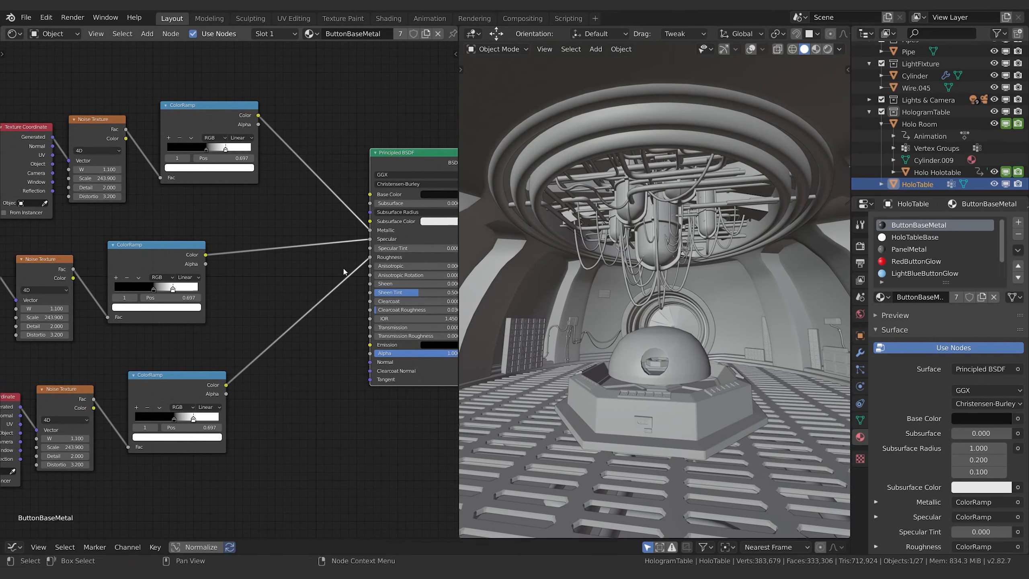
- Add a Combine RGB node between the lowest ColorRamp and the Principled BSDF
{"action": "key", "text": "shift+a"}
{"action": "type", "text": "co"}
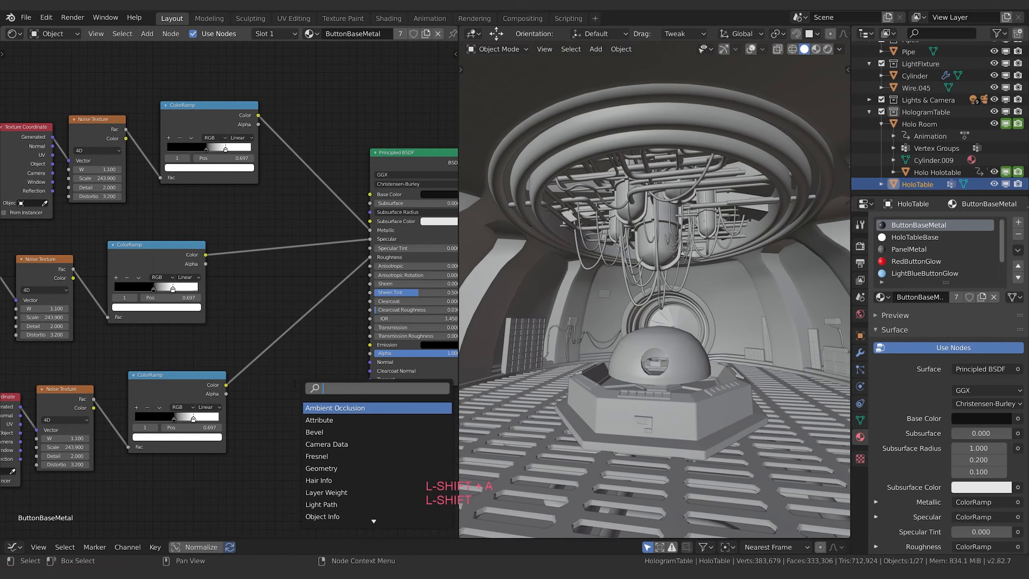
{"action": "key", "text": "BackSpace"}
{"action": "type", "text": "o"}
{"action": "key", "text": "Down"}
{"action": "key", "text": "Down"}
{"action": "key", "text": "Down"}
{"action": "key", "text": "Down"}
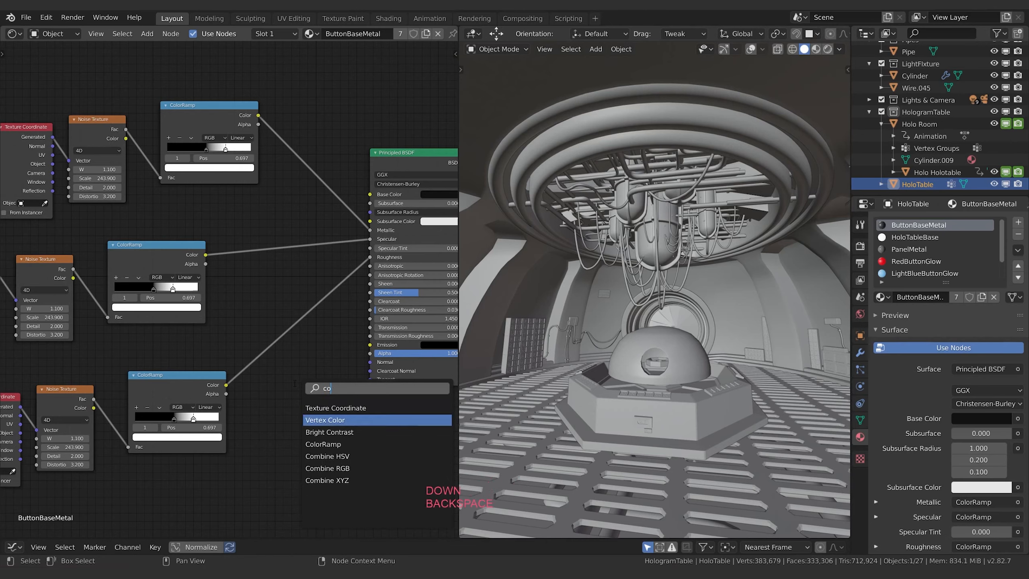
{"action": "key", "text": "Down"}
{"action": "key", "text": "Return"}
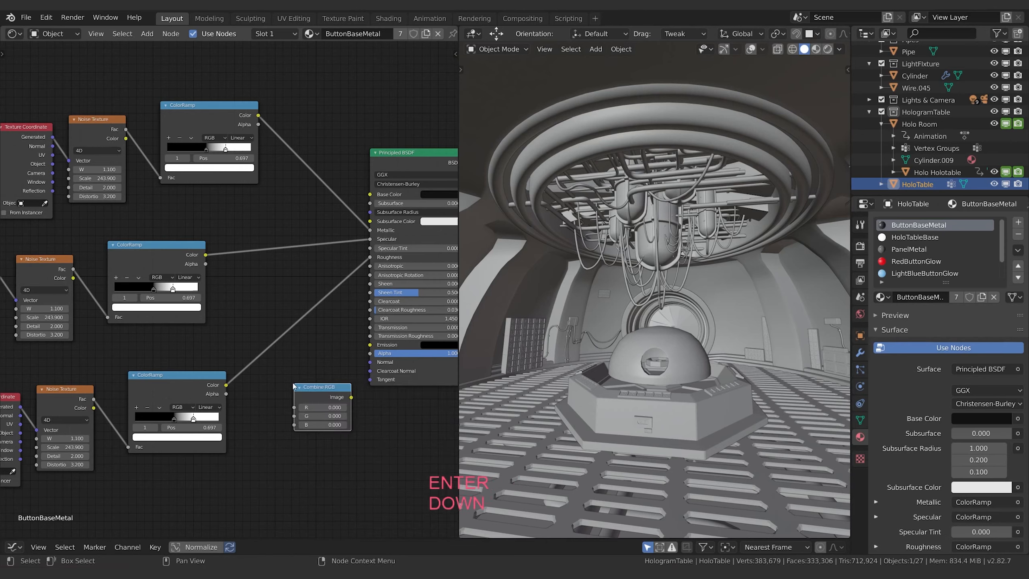
- Link the three ColorRamps, from top to bottom, to Combine RGB's R, G and B, and its Image to Emission
{"action": "left_click_drag", "start_coordinate": [226, 385], "coordinate": [293, 425]}
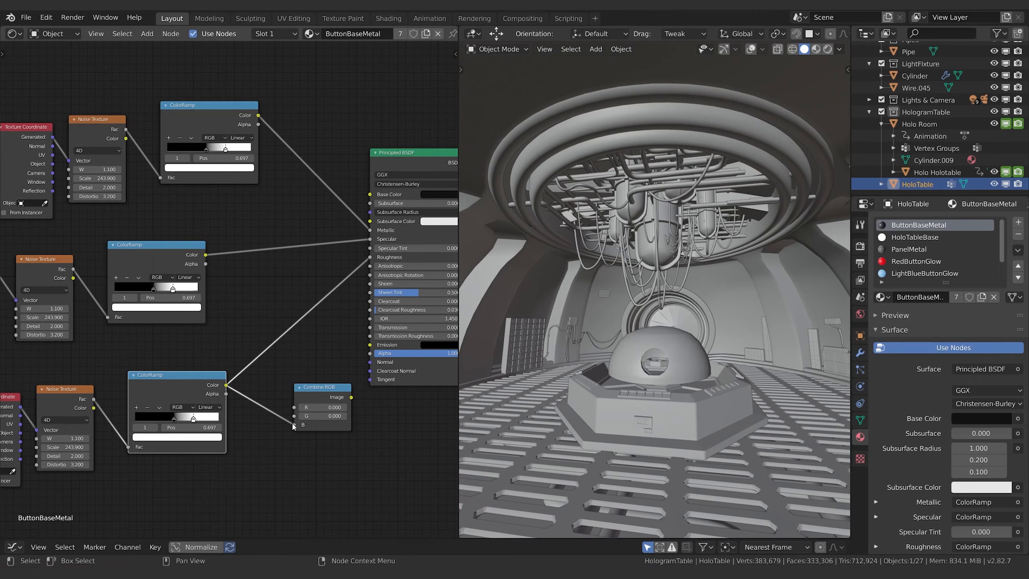
{"action": "left_click_drag", "start_coordinate": [206, 255], "coordinate": [295, 416]}
{"action": "left_click_drag", "start_coordinate": [287, 398], "coordinate": [294, 407]}
{"action": "left_click_drag", "start_coordinate": [352, 393], "coordinate": [370, 345]}
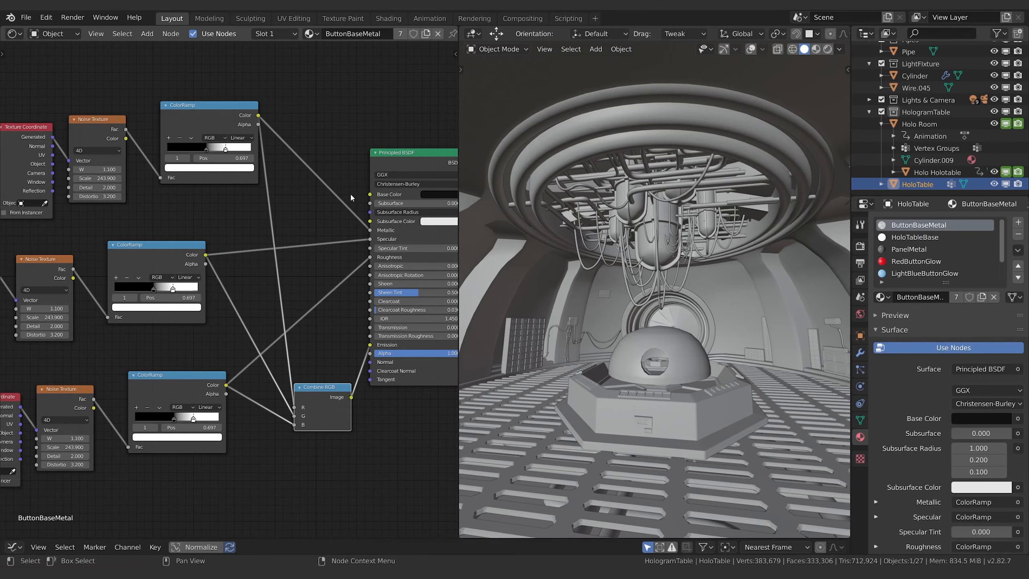
- Move the uppermost ColorRamp's link from Metallic to the Principled BSDF's Base Color
{"action": "scroll", "coordinate": [345, 174], "scroll_direction": "up", "scroll_amount": 2}
{"action": "middle_click_drag", "start_coordinate": [364, 175], "coordinate": [267, 229]}
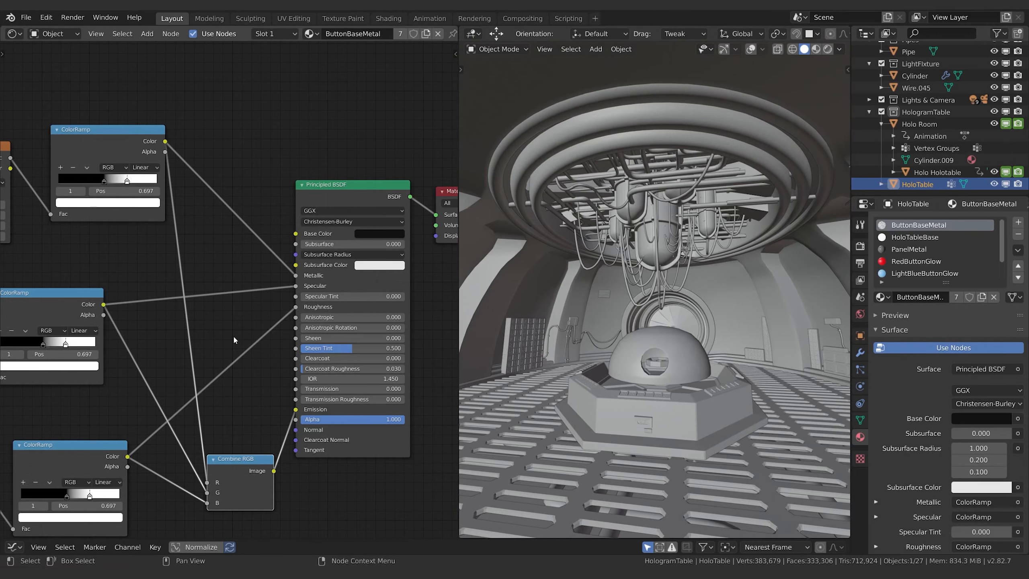
{"action": "middle_click_drag", "start_coordinate": [233, 339], "coordinate": [304, 351]}
{"action": "left_click_drag", "start_coordinate": [366, 286], "coordinate": [366, 245]}
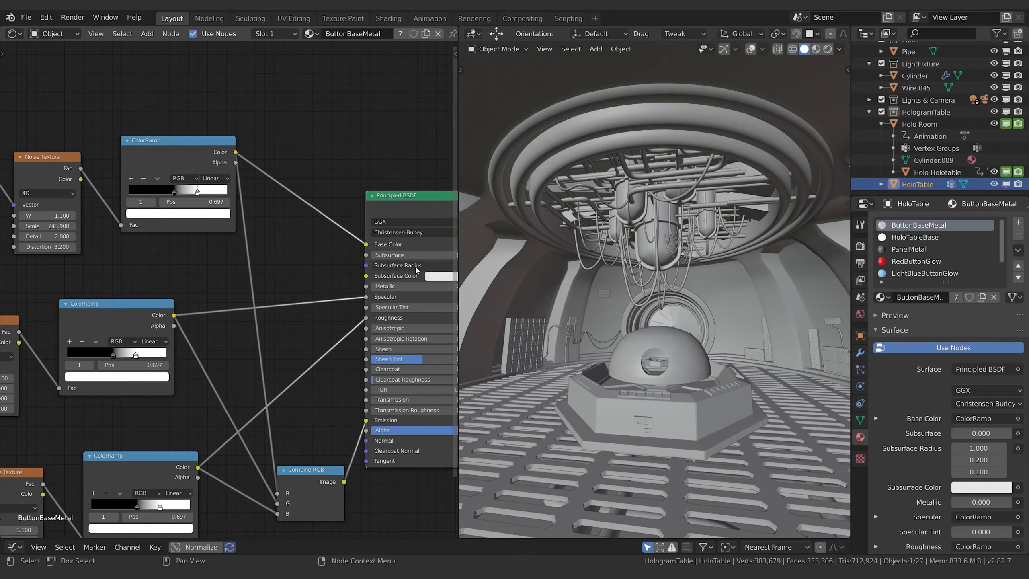
{"action": "middle_click_drag", "start_coordinate": [416, 269], "coordinate": [409, 239]}
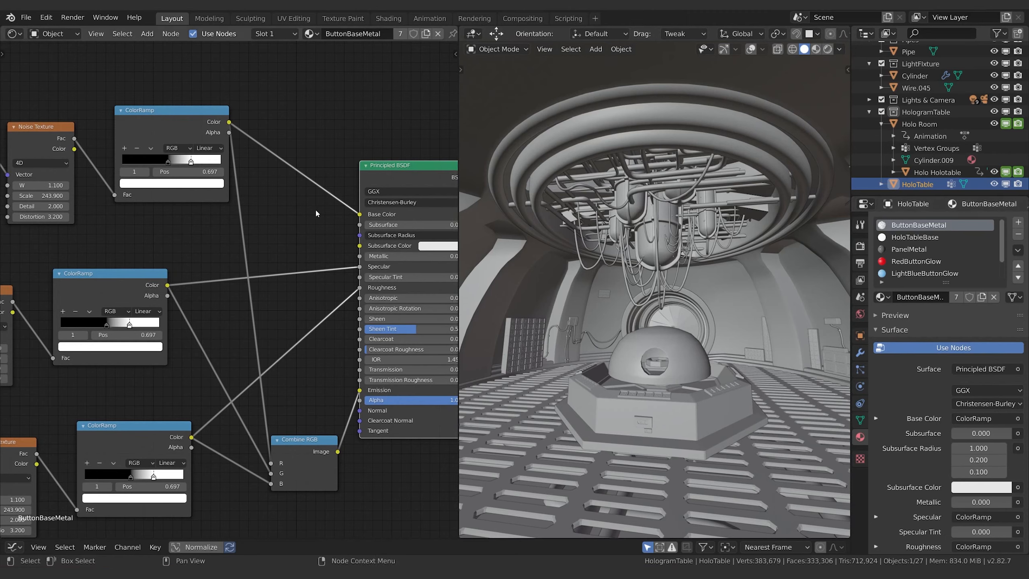
{"action": "mouse_move", "coordinate": [359, 214]}
{"action": "left_mouse_down"}
{"action": "mouse_move", "coordinate": [267, 287]}
{"action": "mouse_move", "coordinate": [363, 394]}
{"action": "mouse_move", "coordinate": [360, 214]}
{"action": "left_mouse_up"}
{"action": "scroll", "coordinate": [279, 307], "scroll_direction": "down", "scroll_amount": 1}
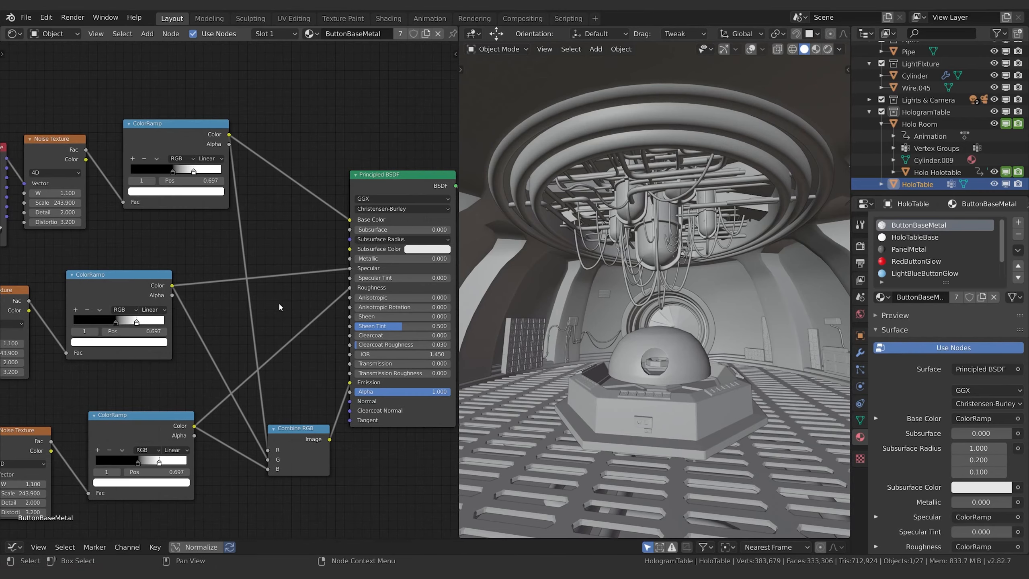
{"action": "scroll", "coordinate": [279, 307], "scroll_direction": "down", "scroll_amount": 1}
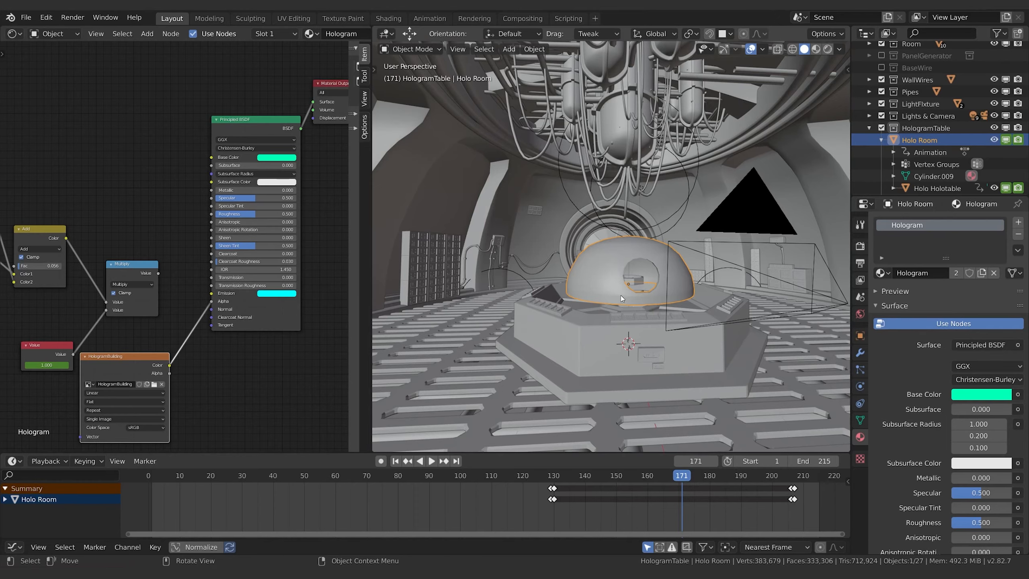
- Start an FBX export of the Holo Room dome and limit it to Selected Objects
{"action": "middle_click_drag", "start_coordinate": [622, 291], "coordinate": [641, 267]}
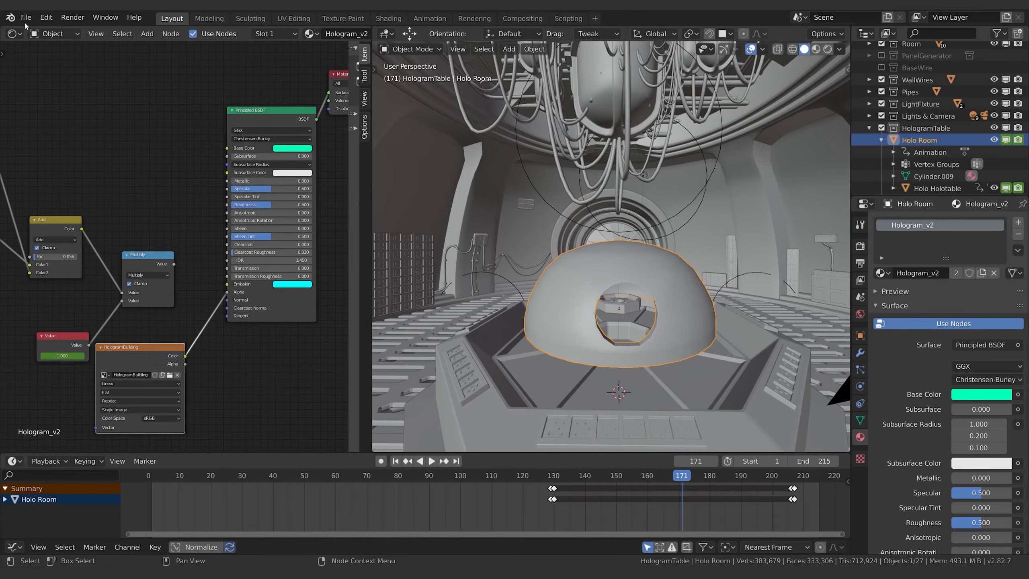
{"action": "left_click", "coordinate": [26, 17]}
{"action": "mouse_move", "coordinate": [58, 192]}
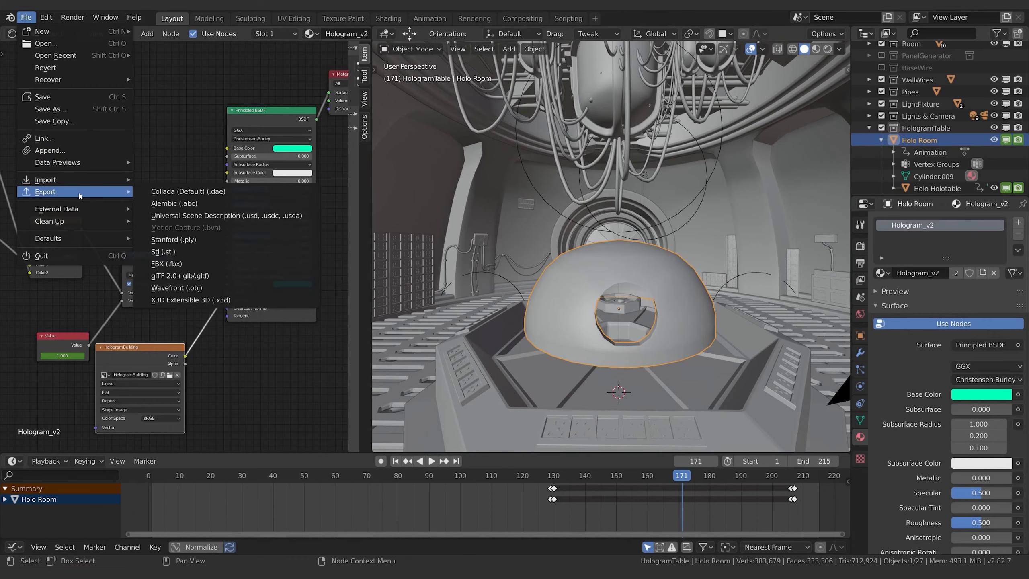
{"action": "left_click", "coordinate": [177, 264]}
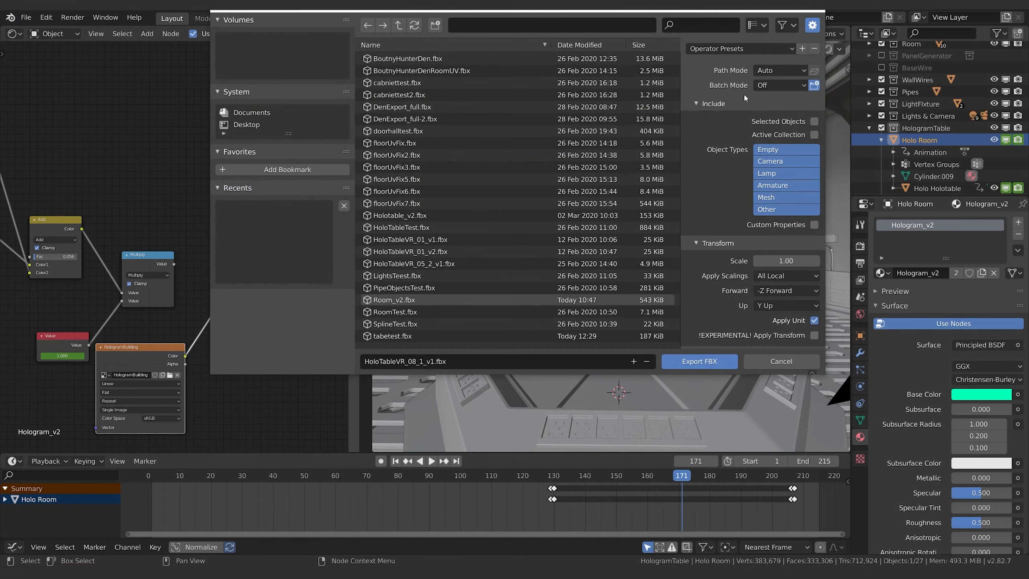
{"action": "left_click", "coordinate": [814, 121]}
{"action": "scroll", "coordinate": [713, 270], "scroll_direction": "down", "scroll_amount": 3}
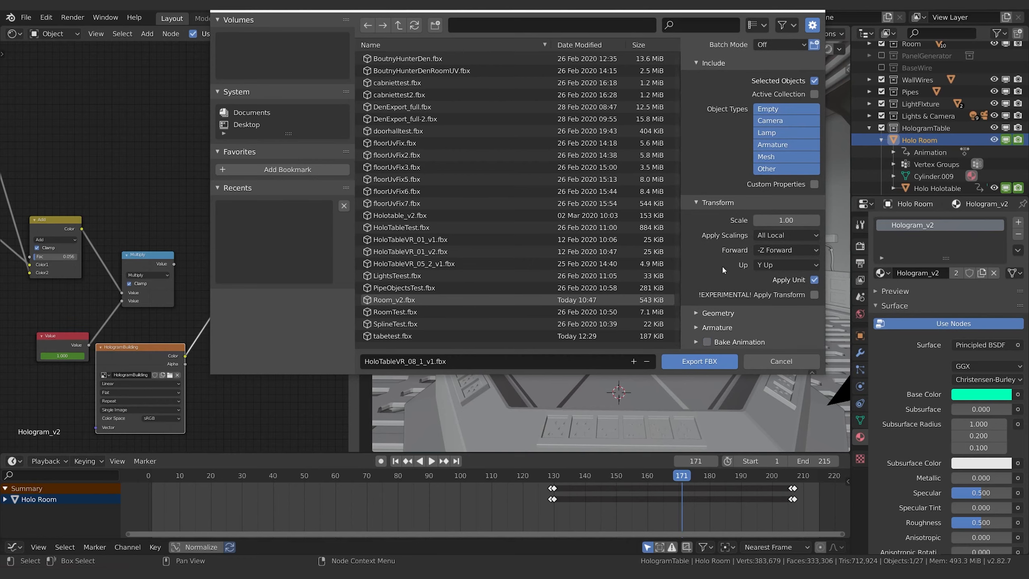
{"action": "scroll", "coordinate": [717, 259], "scroll_direction": "up", "scroll_amount": 3}
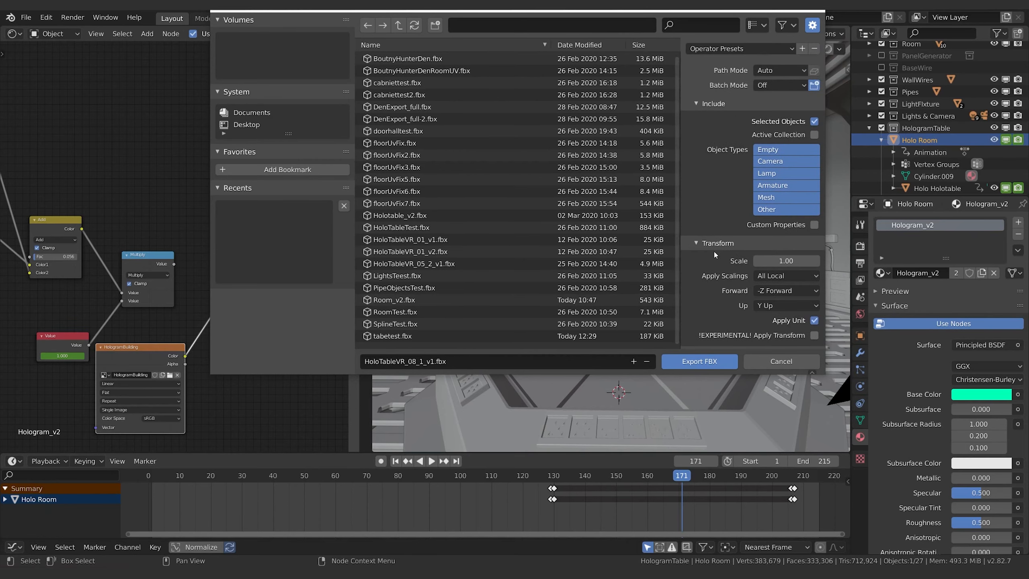
- Name the export file HolotableExample and export the FBX
{"action": "left_click", "coordinate": [475, 367]}
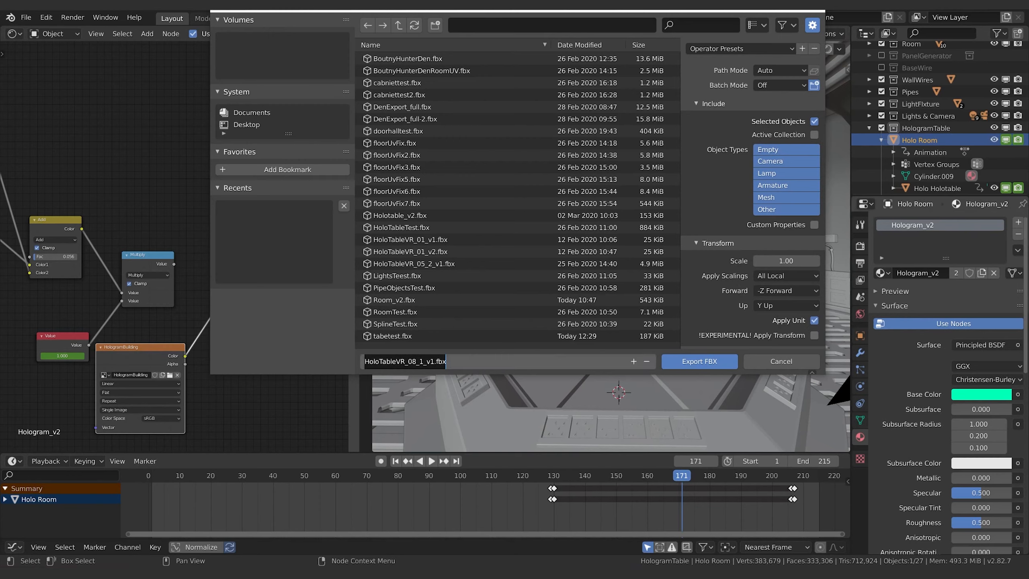
{"action": "key", "text": "shift"}
{"action": "type", "text": "HolotableExample"}
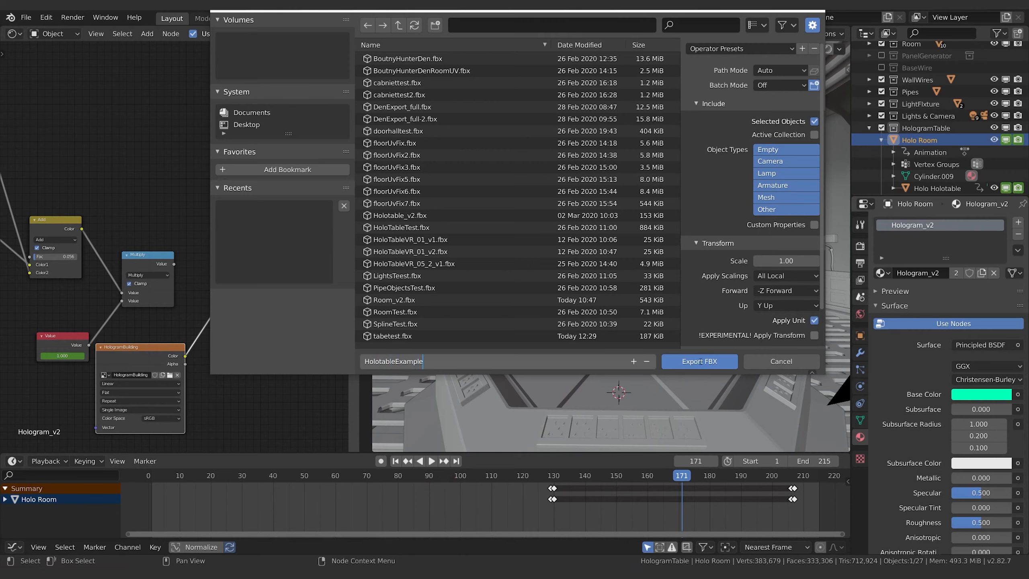
{"action": "left_click", "coordinate": [701, 363]}
{"action": "left_click", "coordinate": [700, 361]}
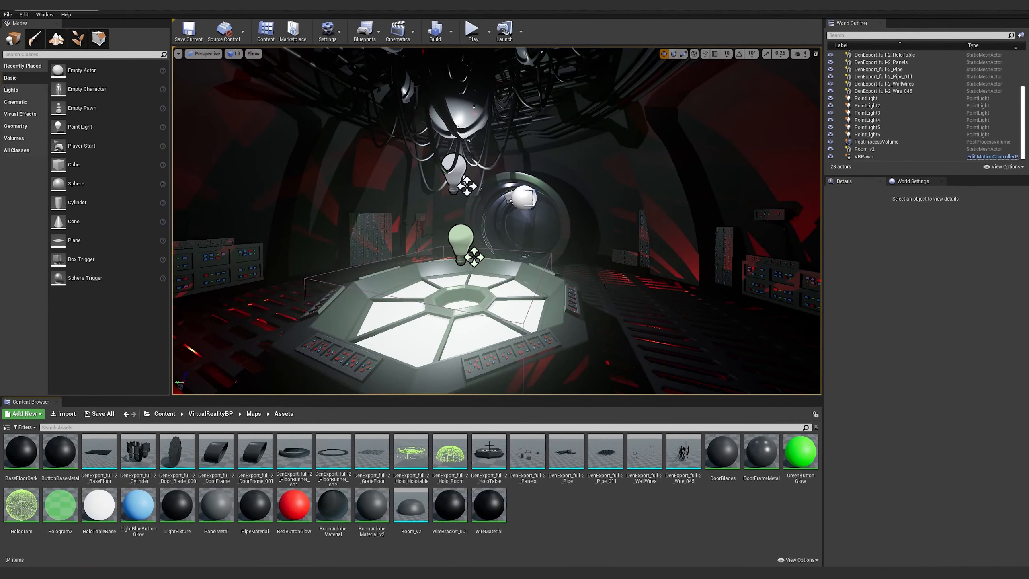
- Switch to Unreal Editor and bring up the import and asset creation options for the Maps/Assets folder
{"action": "mouse_move", "coordinate": [522, 251]}
{"action": "middle_mouse_down", "text": "shift"}
{"action": "mouse_move", "coordinate": [439, 258]}
{"action": "mouse_move", "coordinate": [527, 251]}
{"action": "middle_mouse_up", "text": "shift"}
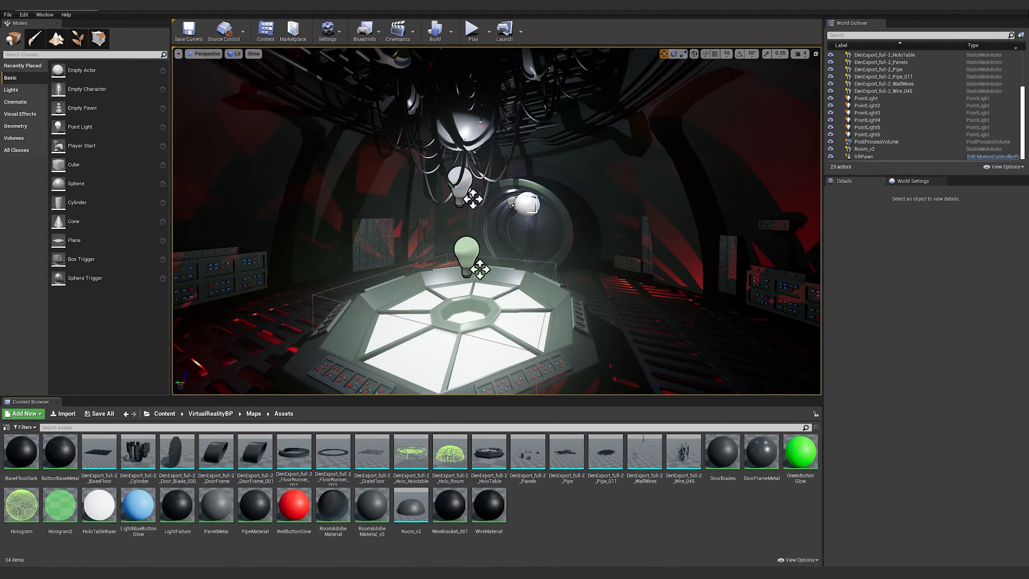
{"action": "right_click", "coordinate": [576, 523]}
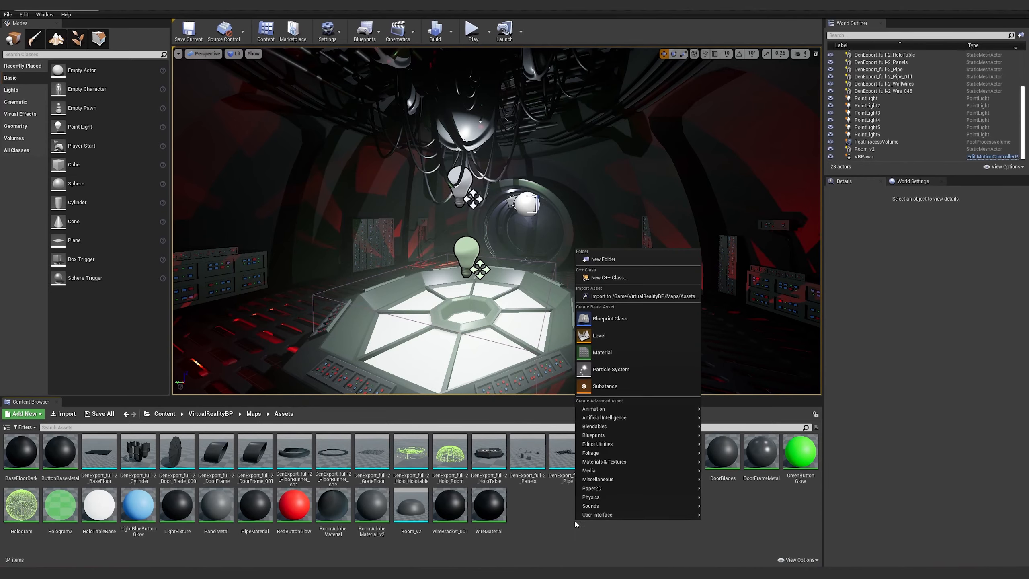
- Import the HolotableExample FBX static mesh into the Maps/Assets folder and close the import message log
{"action": "left_click", "coordinate": [614, 297]}
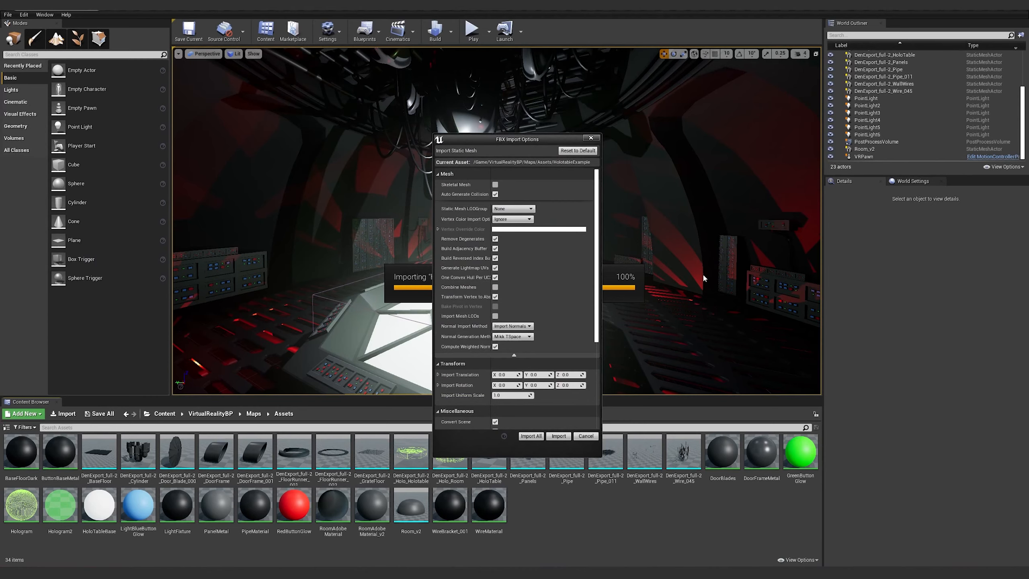
{"action": "left_click", "coordinate": [531, 436]}
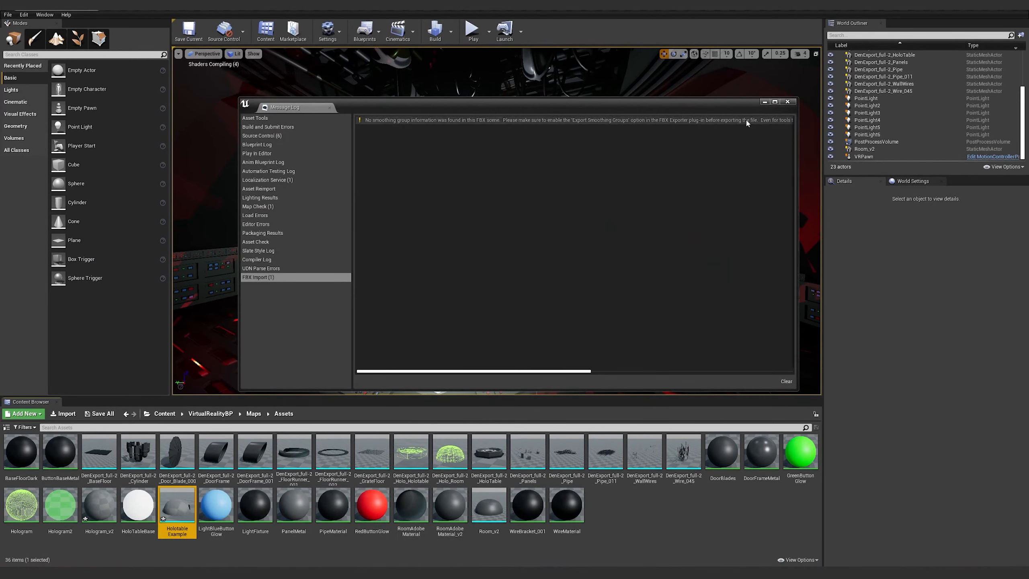
{"action": "left_click", "coordinate": [787, 101]}
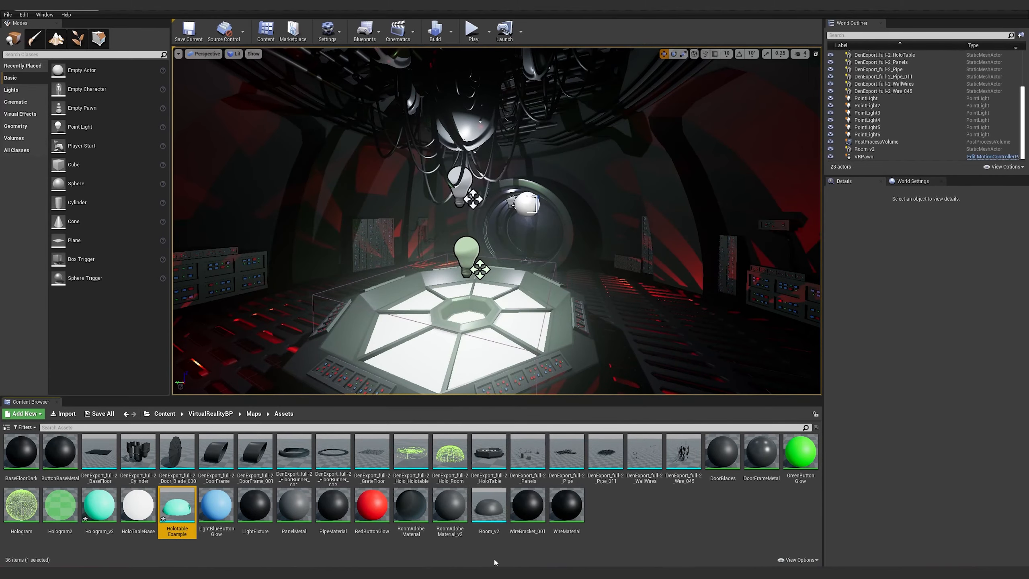
- Open the HolotableExample mesh and inspect its dome shape and opening in the preview
{"action": "double_click", "coordinate": [180, 510]}
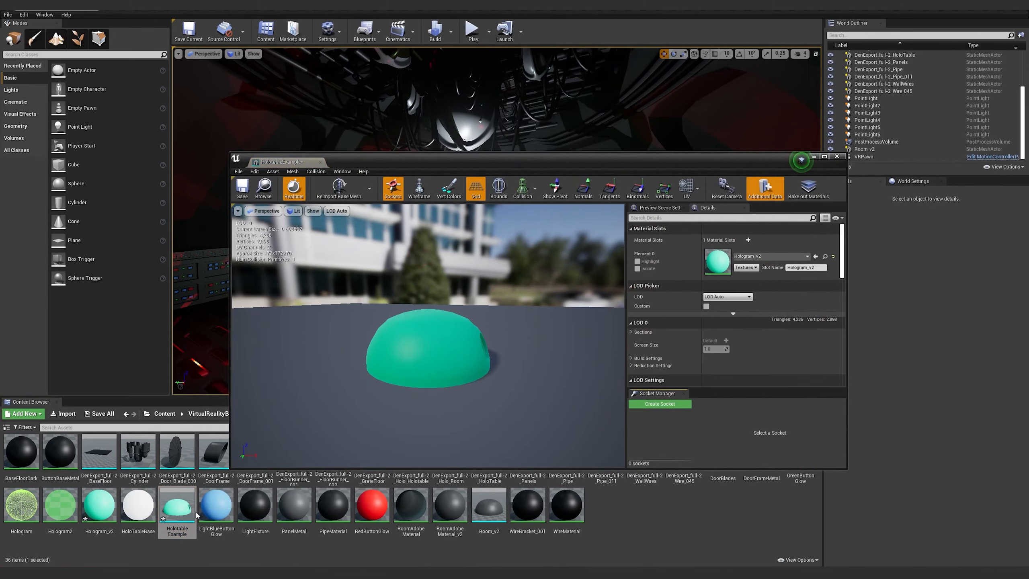
{"action": "left_click", "coordinate": [186, 547]}
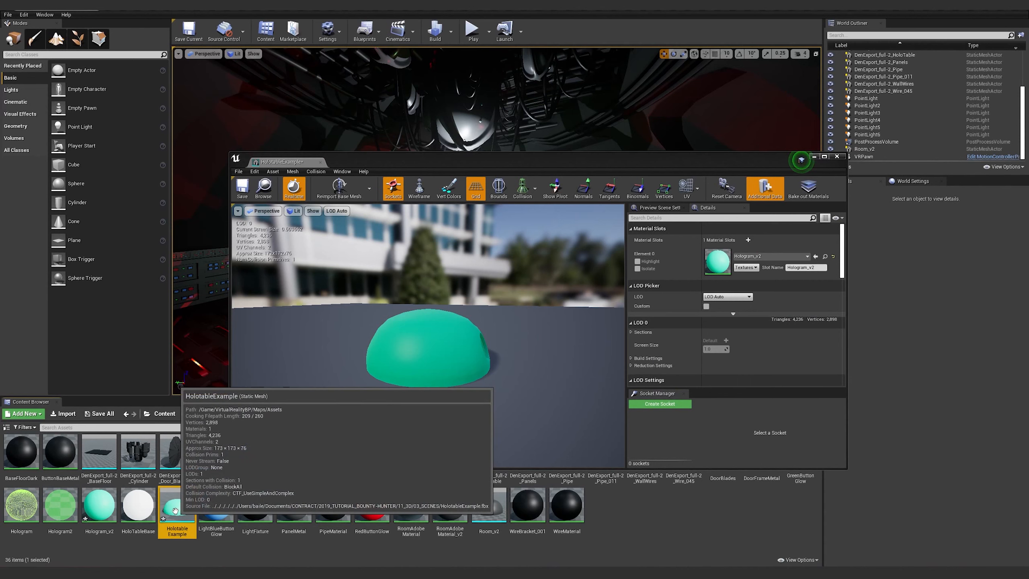
{"action": "left_click", "coordinate": [98, 508]}
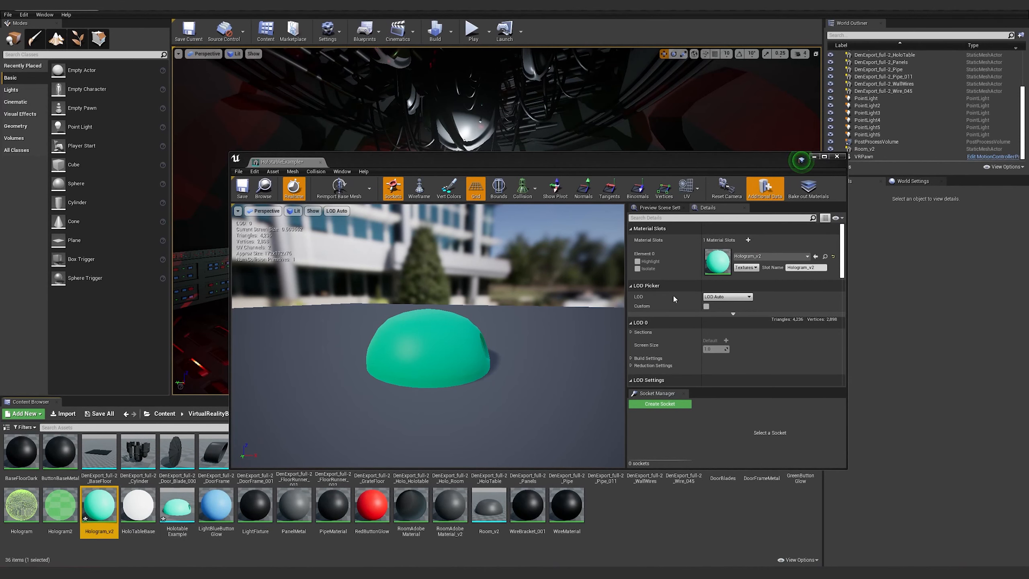
{"action": "left_click_drag", "start_coordinate": [801, 160], "coordinate": [777, 121]}
{"action": "middle_click_drag", "start_coordinate": [405, 308], "coordinate": [405, 346]}
{"action": "left_click_drag", "start_coordinate": [405, 307], "coordinate": [332, 292]}
{"action": "mouse_move", "coordinate": [520, 334]}
{"action": "left_mouse_down"}
{"action": "mouse_move", "coordinate": [567, 296]}
{"action": "mouse_move", "coordinate": [502, 360]}
{"action": "mouse_move", "coordinate": [481, 311]}
{"action": "mouse_move", "coordinate": [520, 334]}
{"action": "left_mouse_up"}
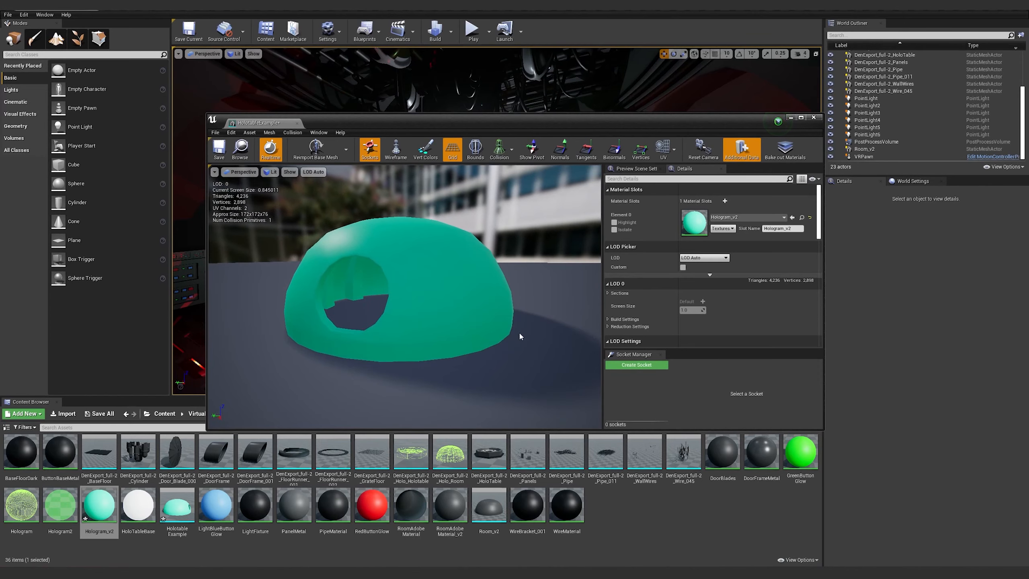
- Open the dome's Hologram_v2 material and import the HologramBuilding_Alpha texture, adding it to the graph as a Texture Sample
{"action": "double_click", "coordinate": [693, 224]}
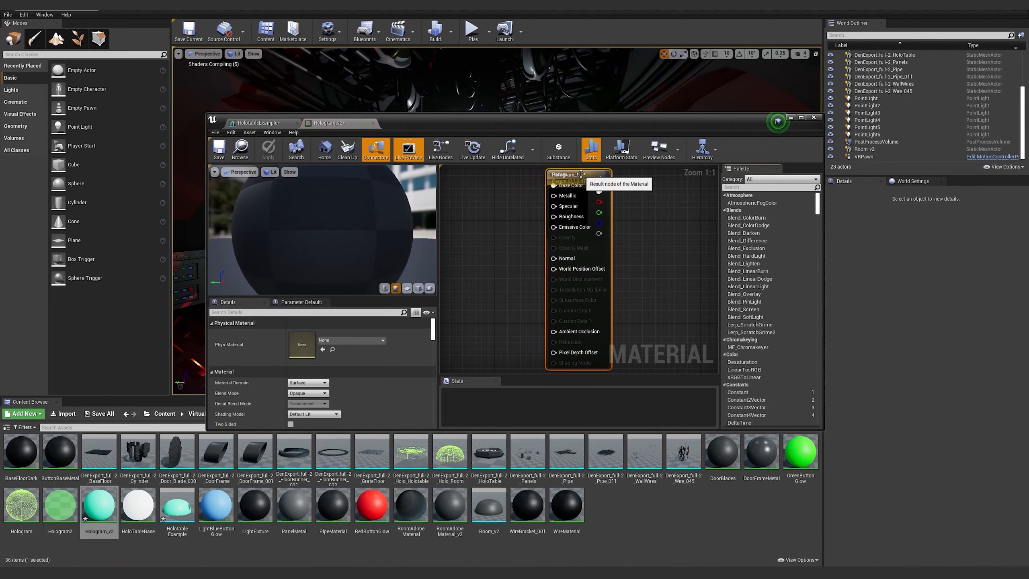
{"action": "left_click_drag", "start_coordinate": [575, 175], "coordinate": [648, 171]}
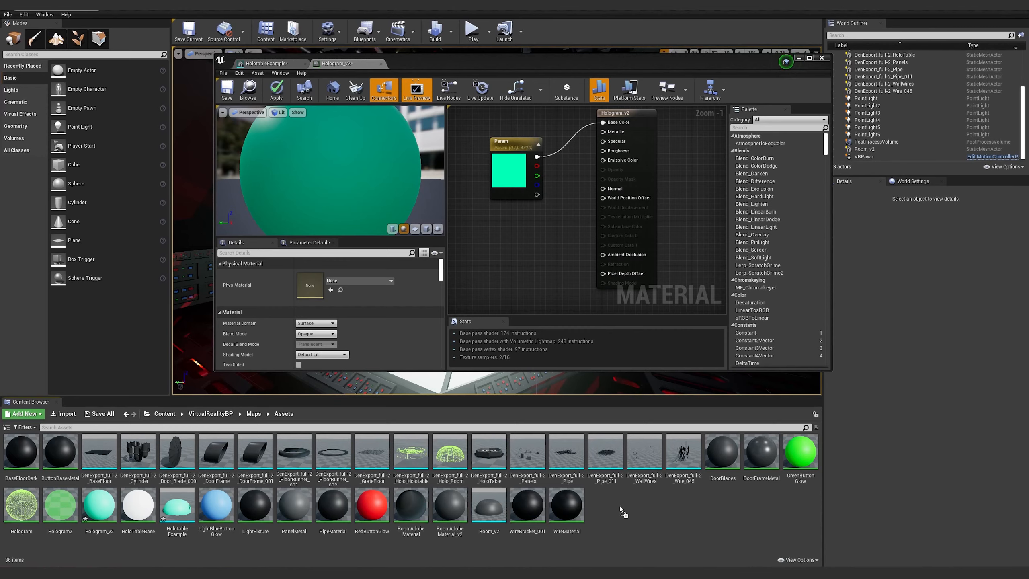
{"action": "left_click_drag", "start_coordinate": [620, 507], "coordinate": [621, 509]}
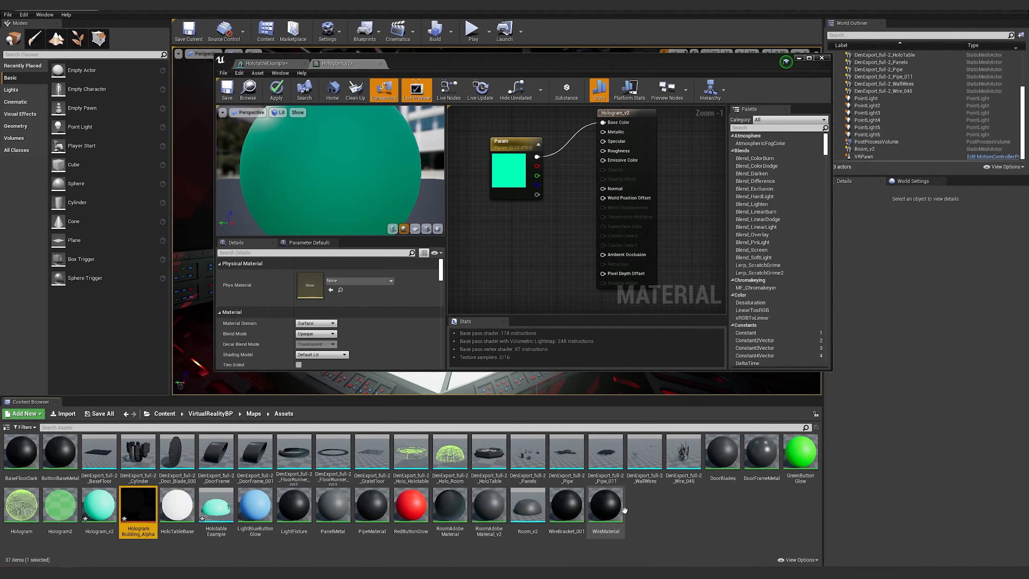
{"action": "left_click_drag", "start_coordinate": [138, 507], "coordinate": [565, 249]}
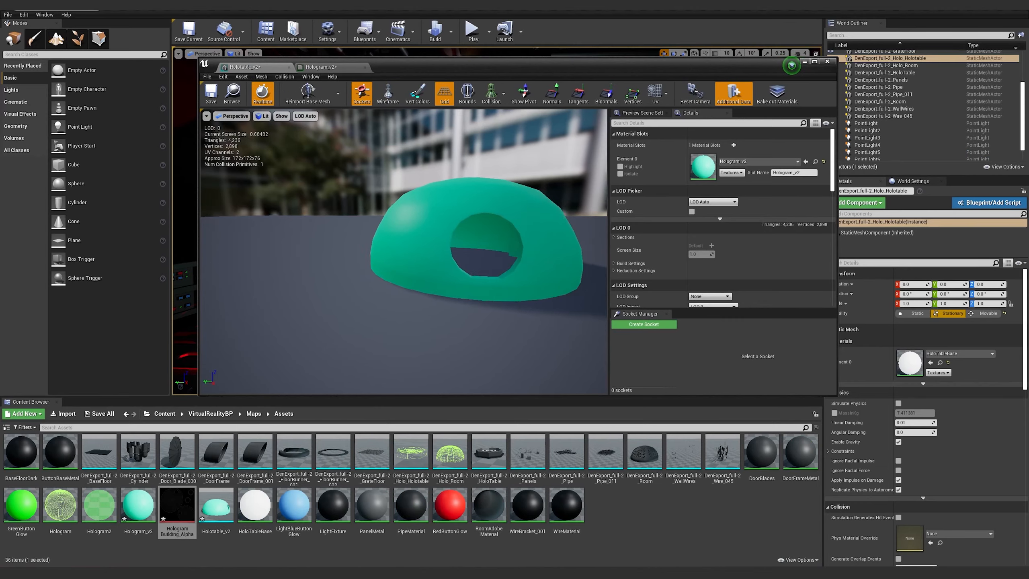
- Compare the Holotable_v2 mesh's UV Channel 0 and UV Channel 1 layouts over the dome preview
{"action": "left_click_drag", "start_coordinate": [446, 243], "coordinate": [575, 244]}
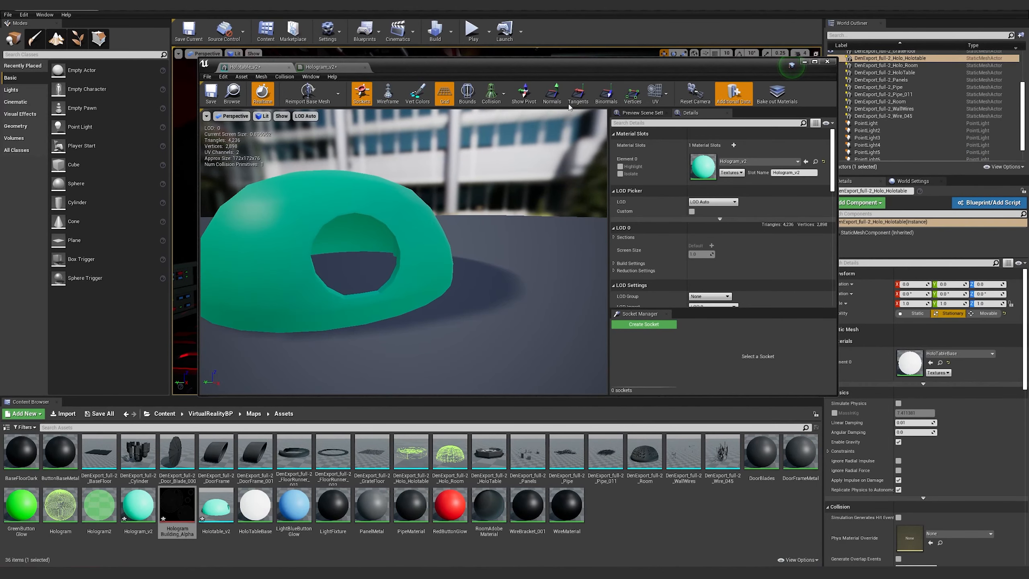
{"action": "left_click", "coordinate": [659, 96]}
{"action": "left_click", "coordinate": [666, 121]}
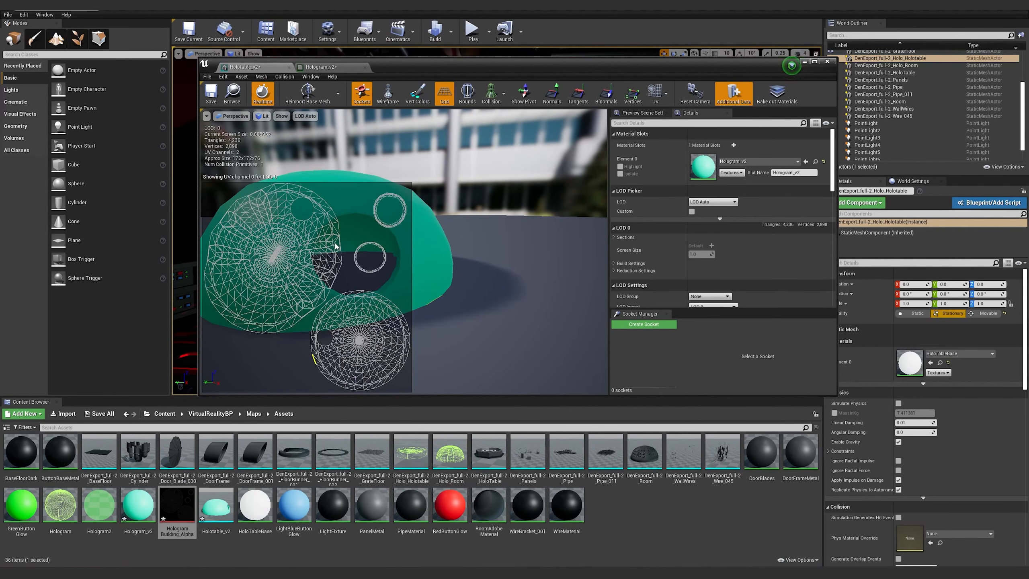
{"action": "left_click", "coordinate": [659, 95]}
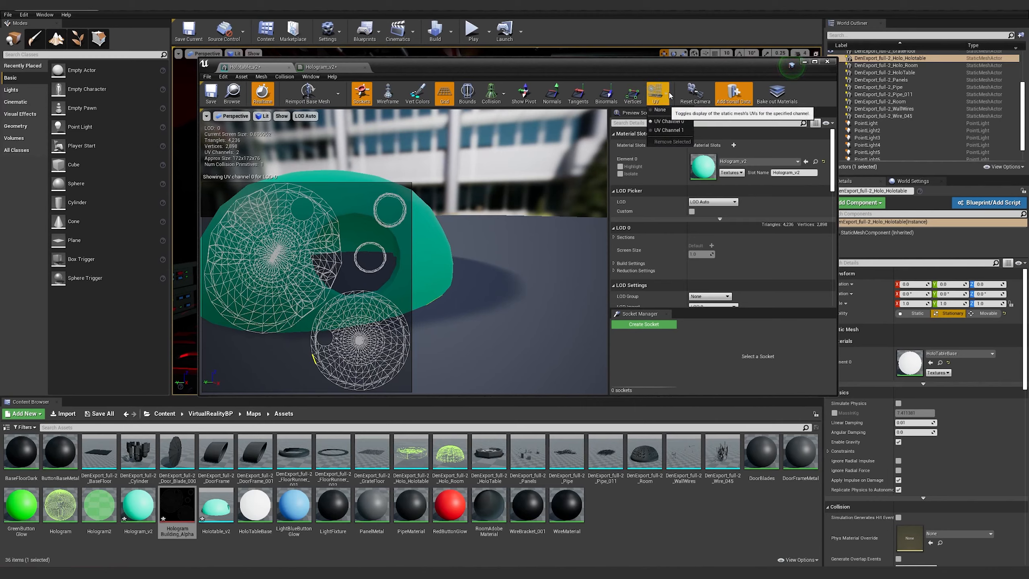
{"action": "left_click", "coordinate": [672, 132]}
{"action": "left_click_drag", "start_coordinate": [473, 284], "coordinate": [441, 316]}
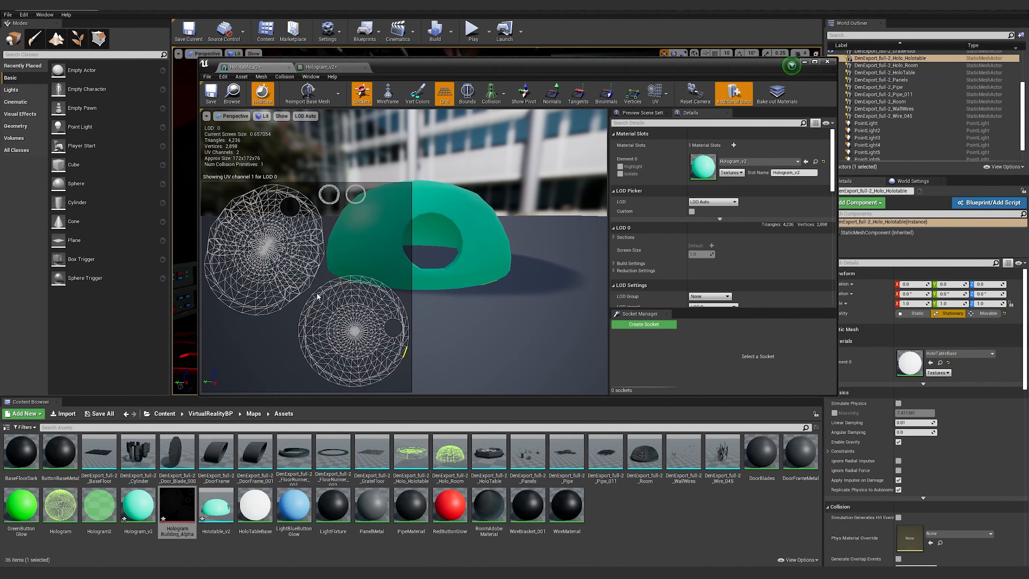
{"action": "left_click", "coordinate": [654, 96]}
{"action": "left_click", "coordinate": [664, 125]}
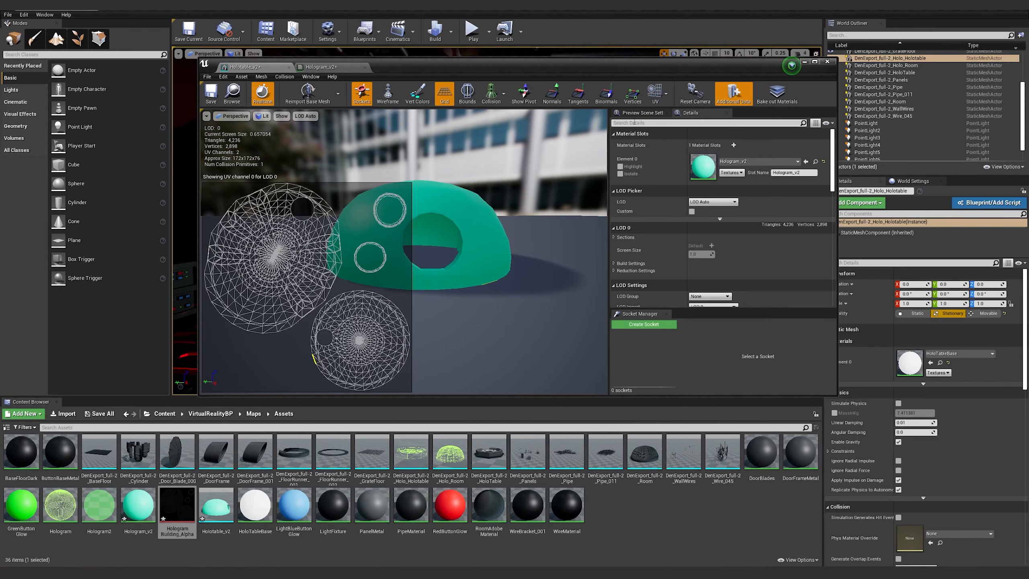
- Return to the Hologram_v2 material, give its result node more room, and set the Blend Mode to Translucent
{"action": "left_click", "coordinate": [320, 67]}
{"action": "left_click", "coordinate": [485, 215]}
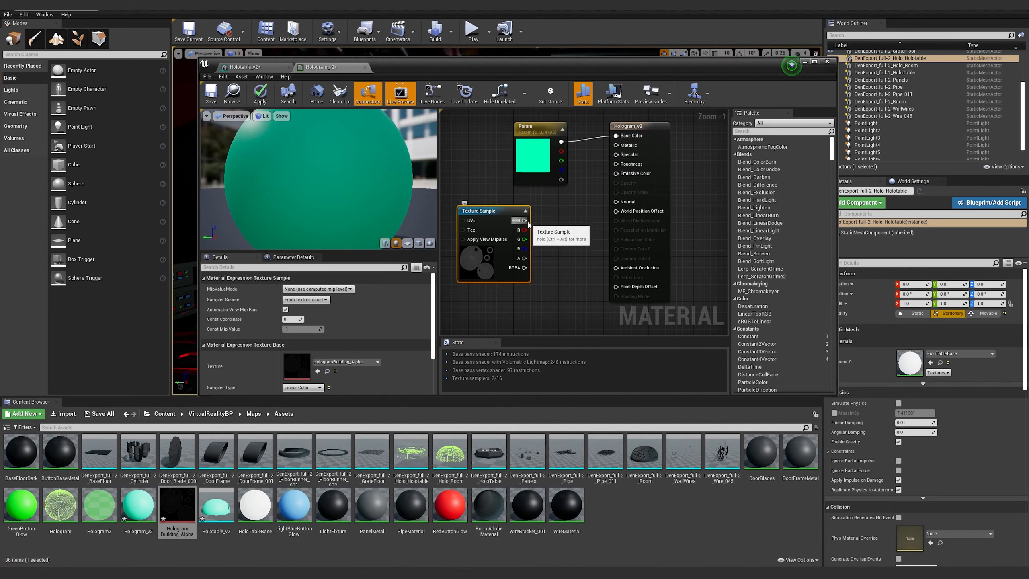
{"action": "left_click_drag", "start_coordinate": [523, 220], "coordinate": [572, 256]}
{"action": "left_click", "coordinate": [666, 133]}
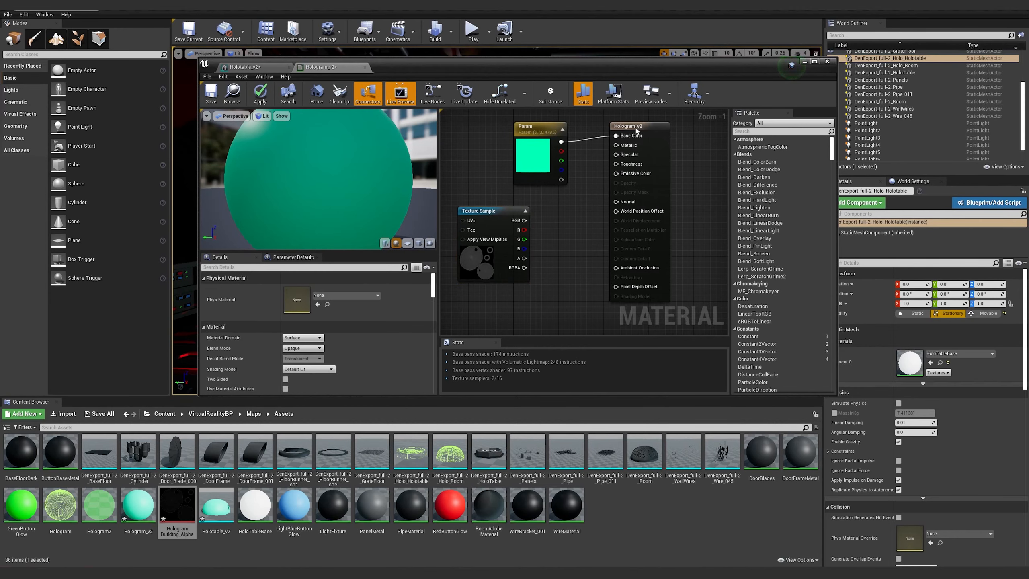
{"action": "left_click_drag", "start_coordinate": [662, 133], "coordinate": [673, 133]}
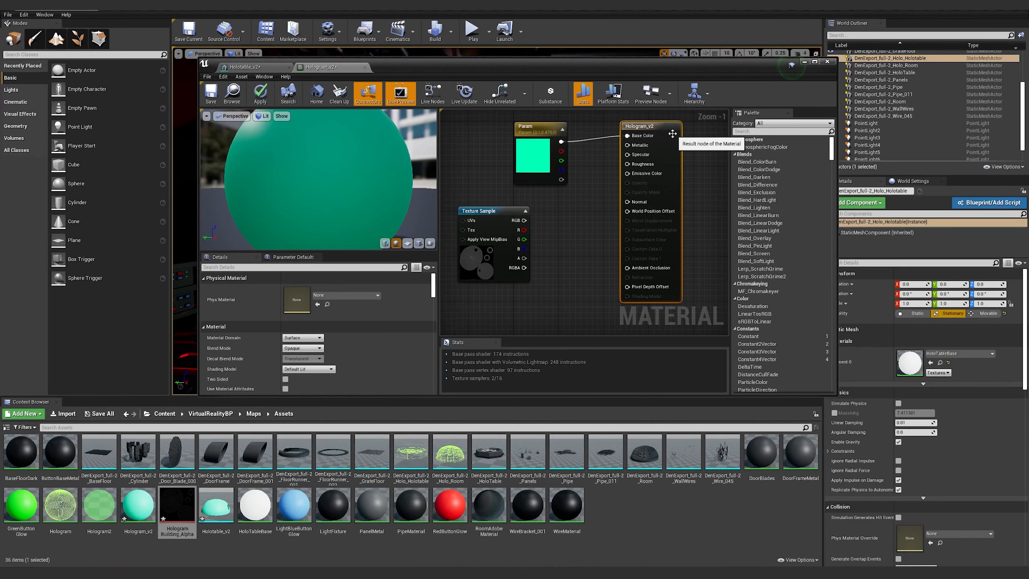
{"action": "left_click", "coordinate": [814, 62]}
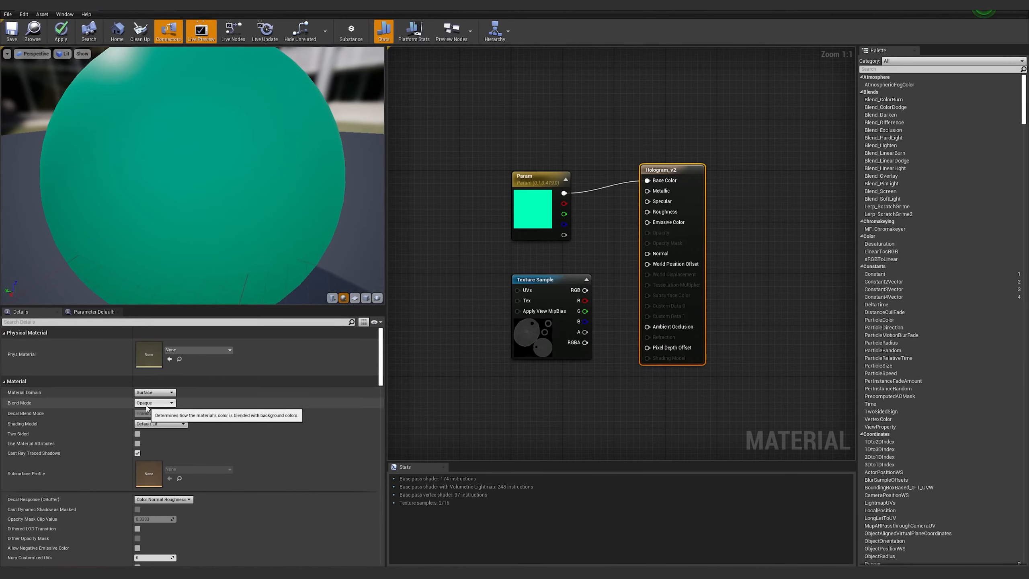
{"action": "left_click", "coordinate": [160, 403]}
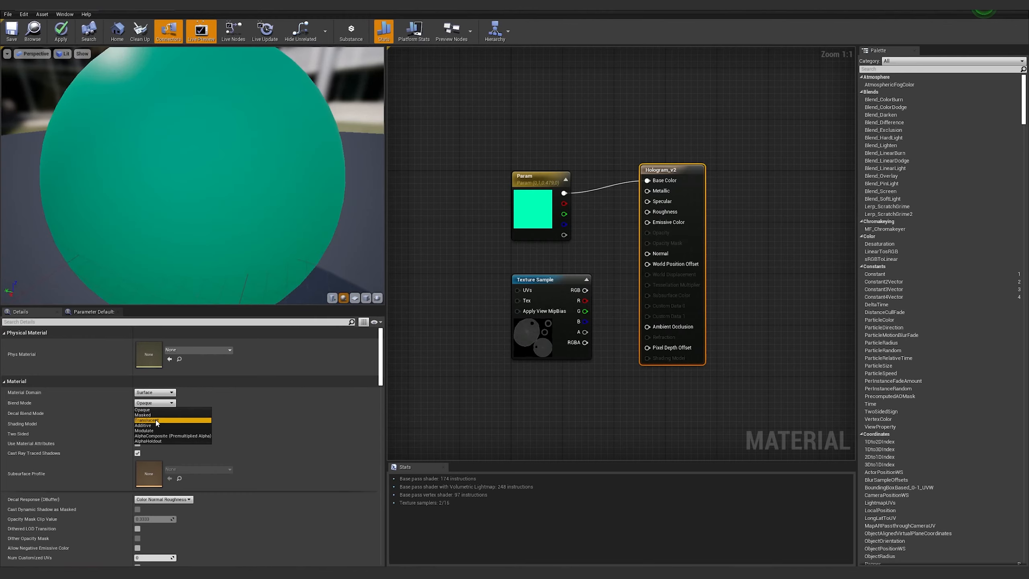
{"action": "left_click", "coordinate": [154, 420]}
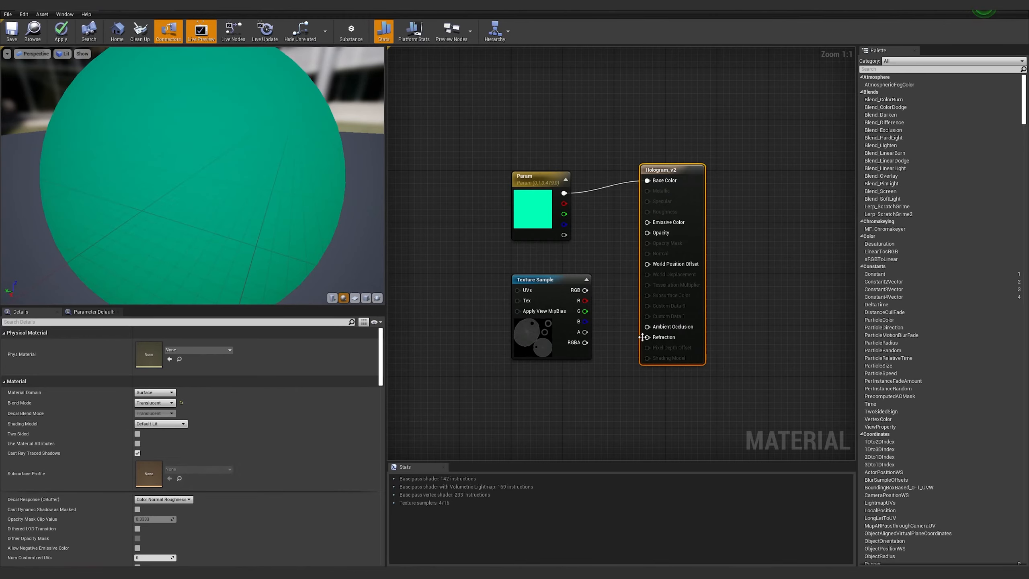
- Connect the Texture Sample's R output to Opacity and the Param colour to Emissive Color
{"action": "left_click", "coordinate": [552, 289]}
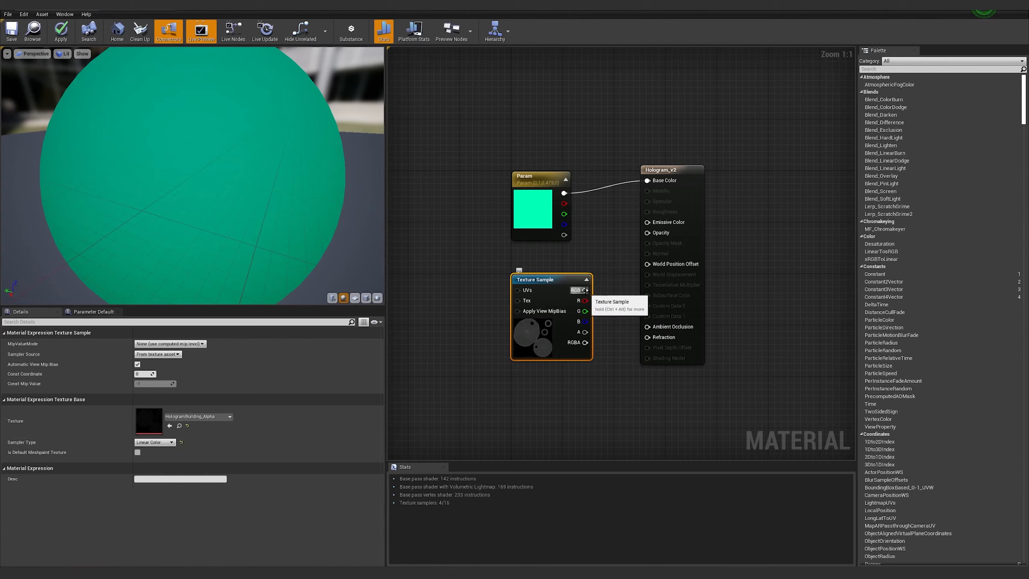
{"action": "left_click_drag", "start_coordinate": [584, 300], "coordinate": [644, 235]}
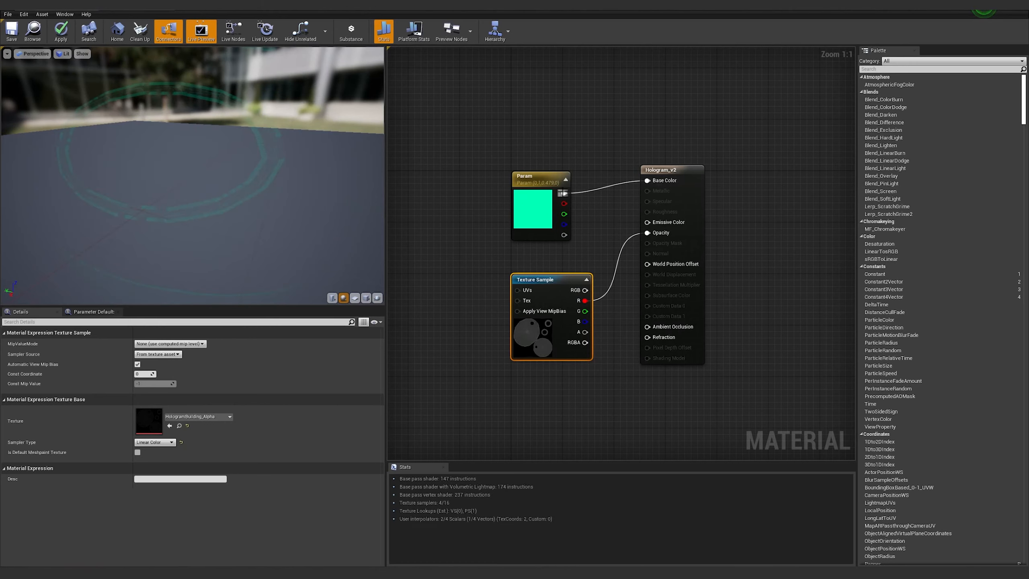
{"action": "left_click_drag", "start_coordinate": [648, 225], "coordinate": [647, 223]}
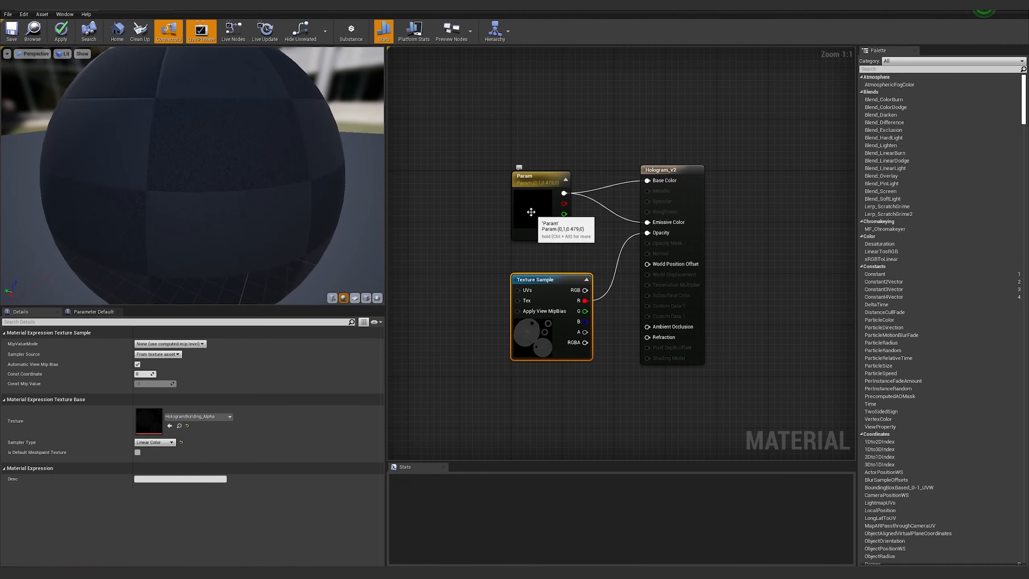
- Set the Param colour's brightness value (V) to 4 and apply the material changes
{"action": "left_click", "coordinate": [532, 213]}
{"action": "double_click", "coordinate": [533, 212]}
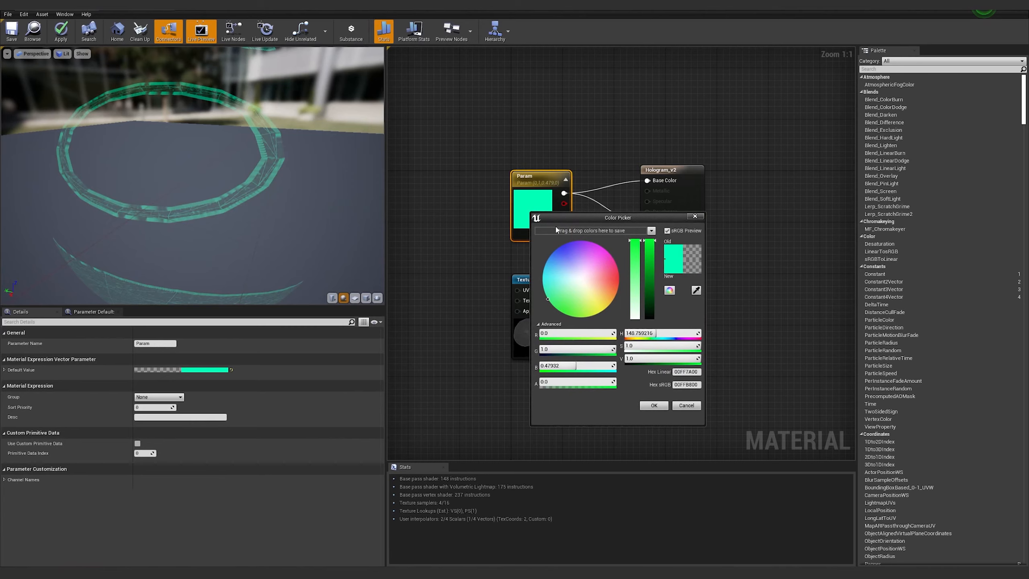
{"action": "left_click", "coordinate": [647, 358]}
{"action": "type", "text": "4"}
{"action": "key", "text": "Return"}
{"action": "left_click", "coordinate": [659, 407]}
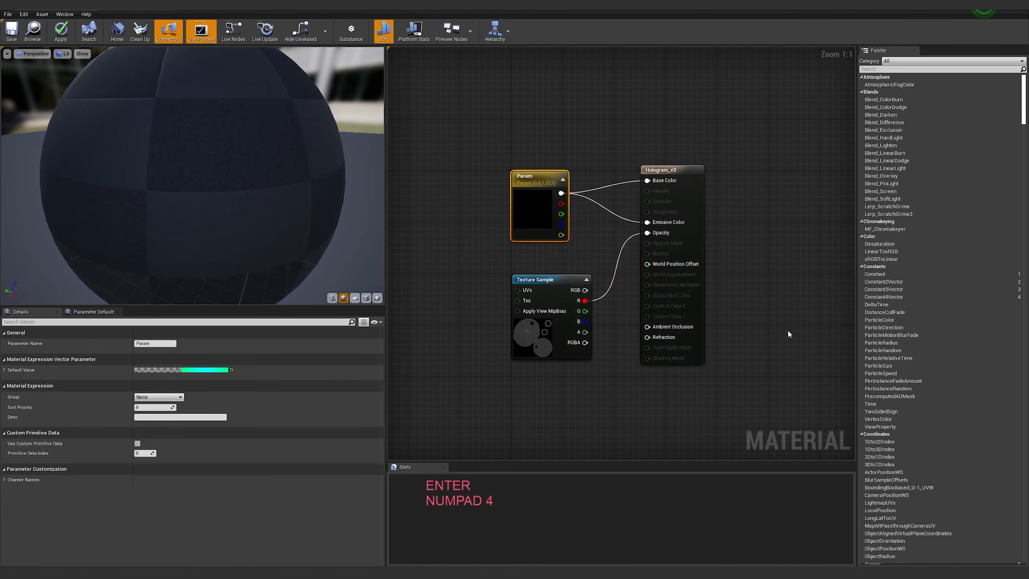
{"action": "left_click", "coordinate": [784, 344]}
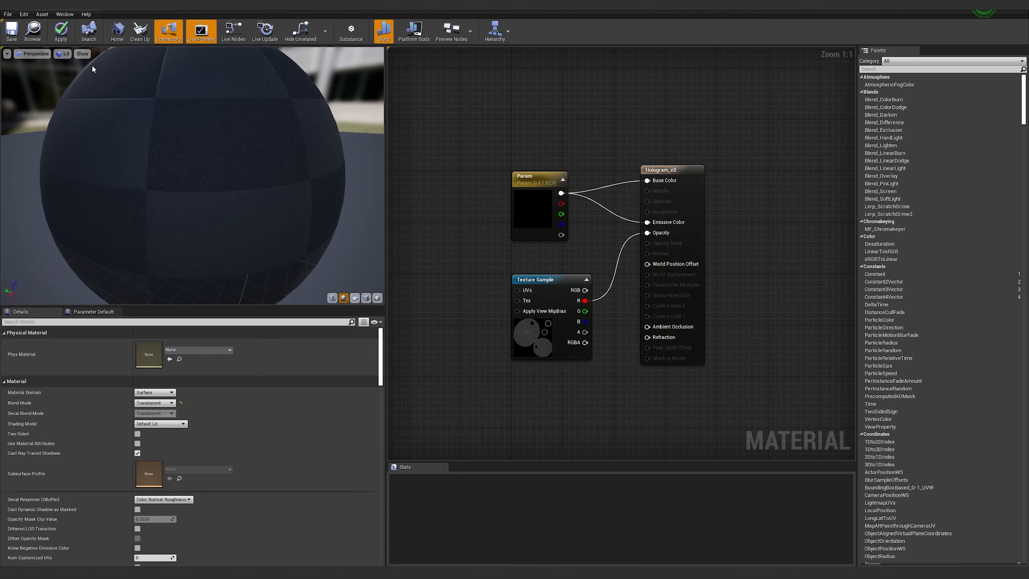
{"action": "left_click", "coordinate": [63, 39]}
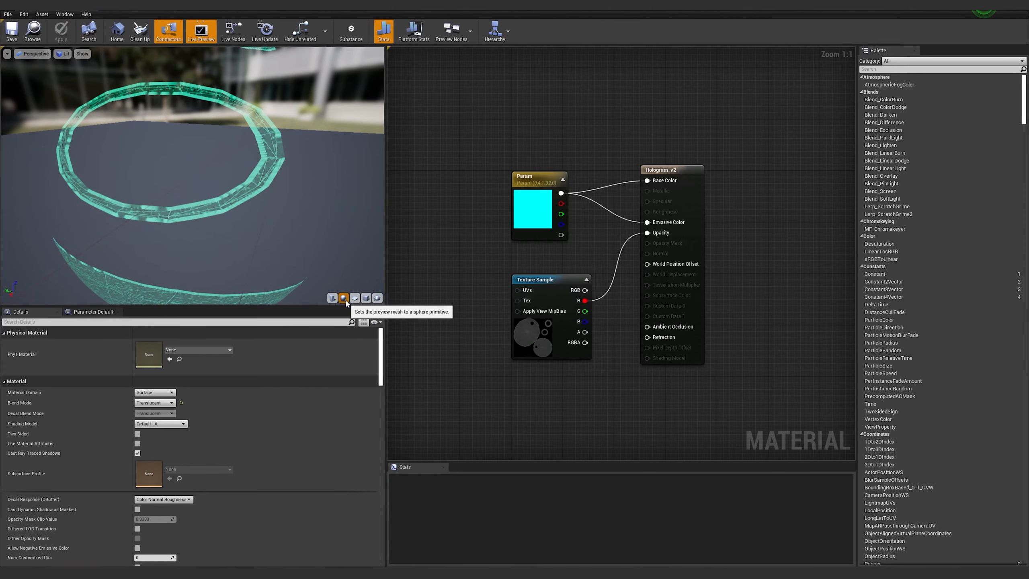
- Move the material editor out of the way and examine the hologram dome above the holotable in the level
{"action": "left_click_drag", "start_coordinate": [629, 5], "coordinate": [729, 280]}
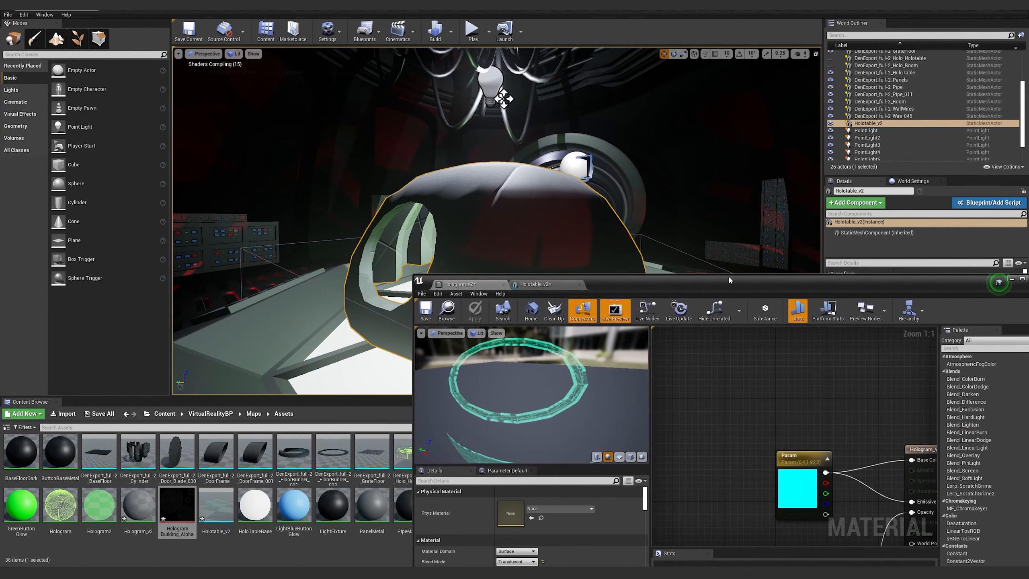
{"action": "left_click_drag", "start_coordinate": [626, 287], "coordinate": [894, 291]}
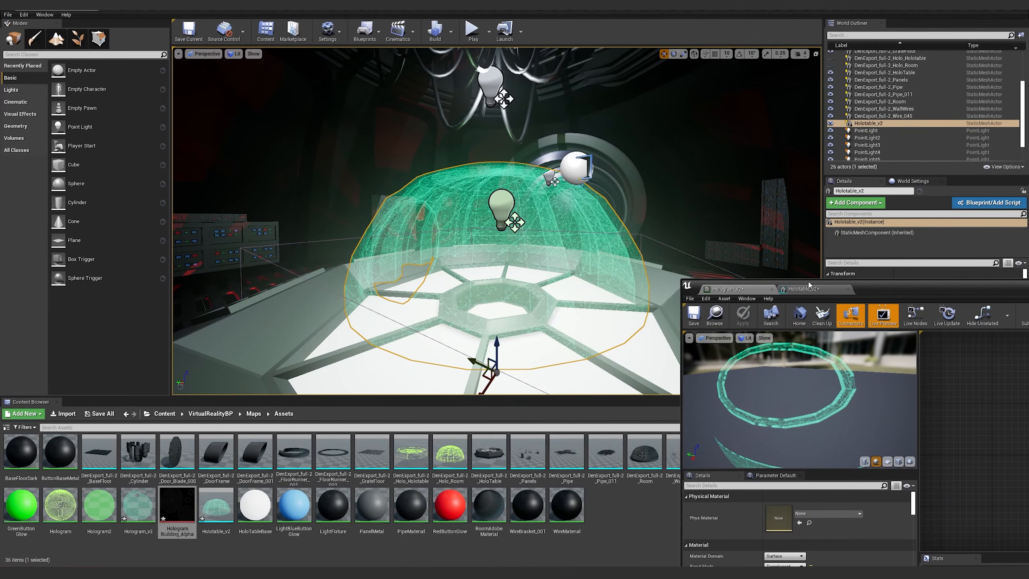
{"action": "left_click_drag", "start_coordinate": [452, 325], "coordinate": [464, 346]}
{"action": "left_click_drag", "start_coordinate": [573, 235], "coordinate": [572, 305]}
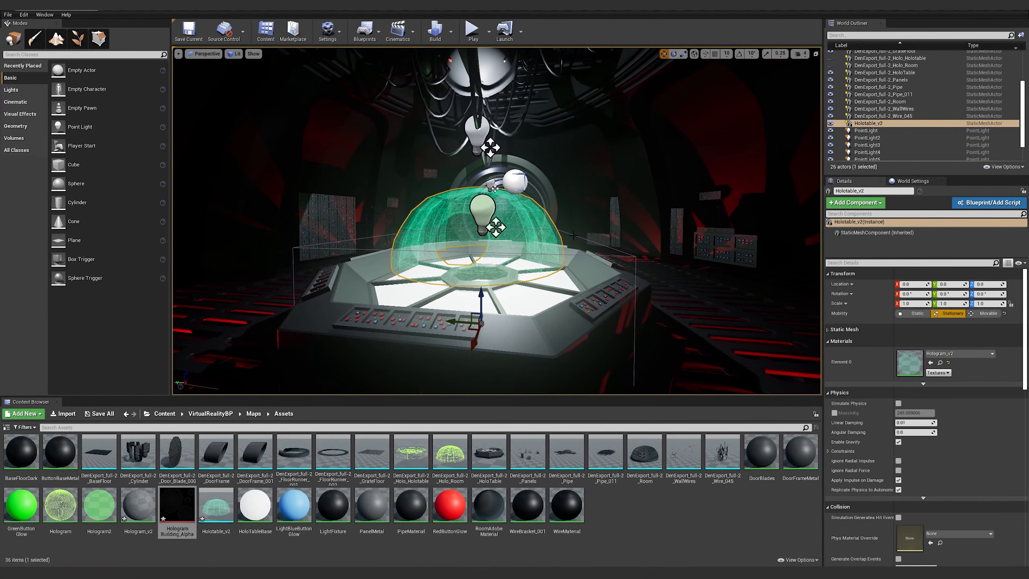
{"action": "middle_click_drag", "start_coordinate": [545, 256], "coordinate": [531, 221]}
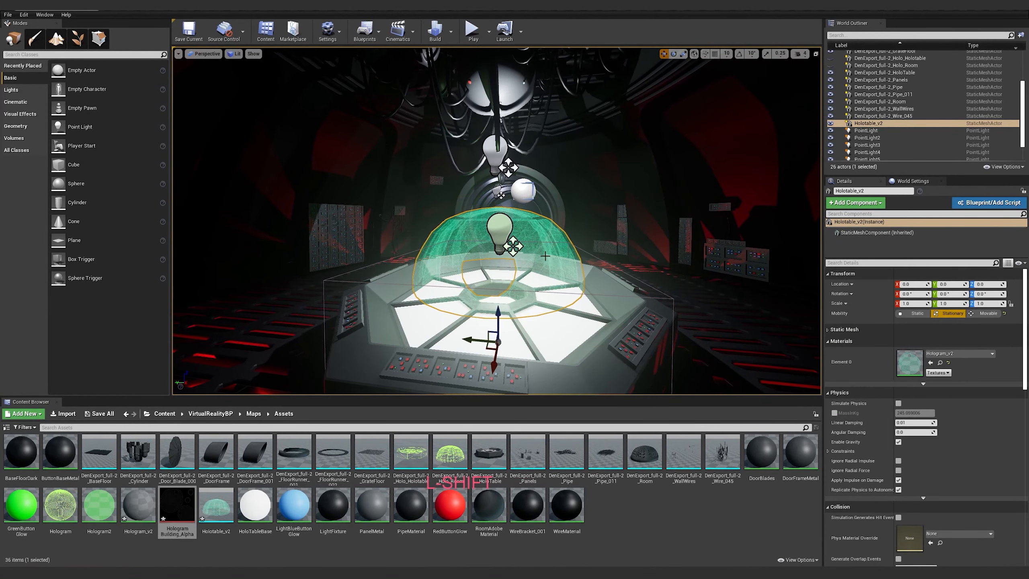
- Open the DenExport_full-2_Holo_Room mesh, inspect its wireframe dome, and open its Hologram material
{"action": "left_click", "coordinate": [630, 544]}
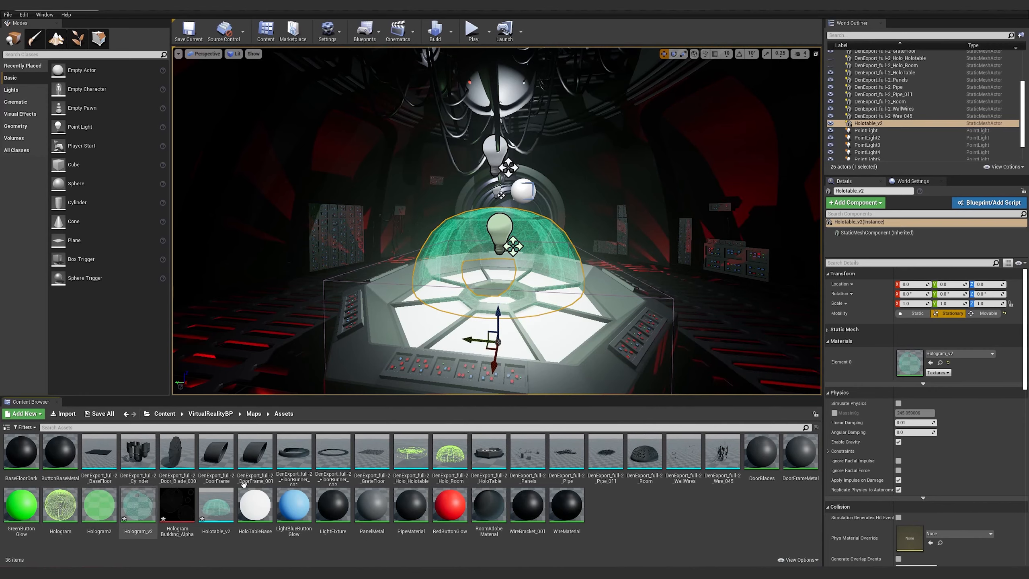
{"action": "left_click", "coordinate": [453, 456]}
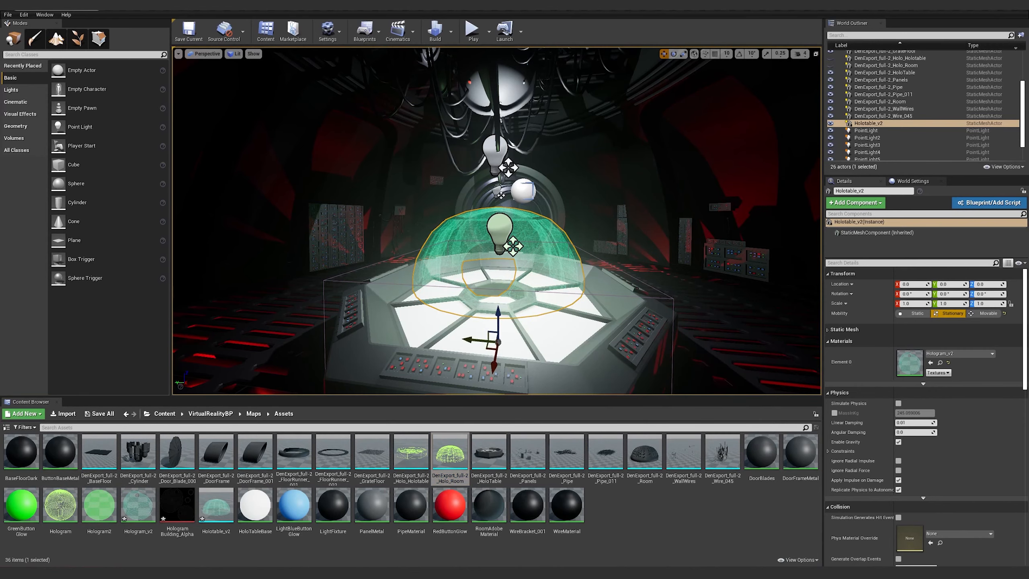
{"action": "left_click_drag", "start_coordinate": [1028, 186], "coordinate": [471, 110]}
{"action": "right_click_drag", "start_coordinate": [365, 263], "coordinate": [372, 268]}
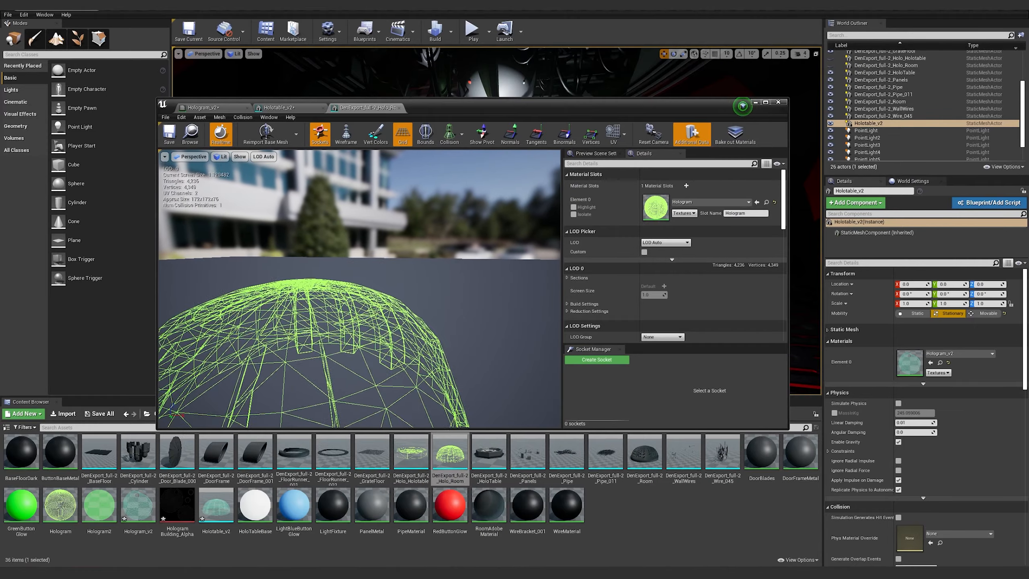
{"action": "left_click_drag", "start_coordinate": [373, 268], "coordinate": [348, 304]}
{"action": "double_click", "coordinate": [656, 211]}
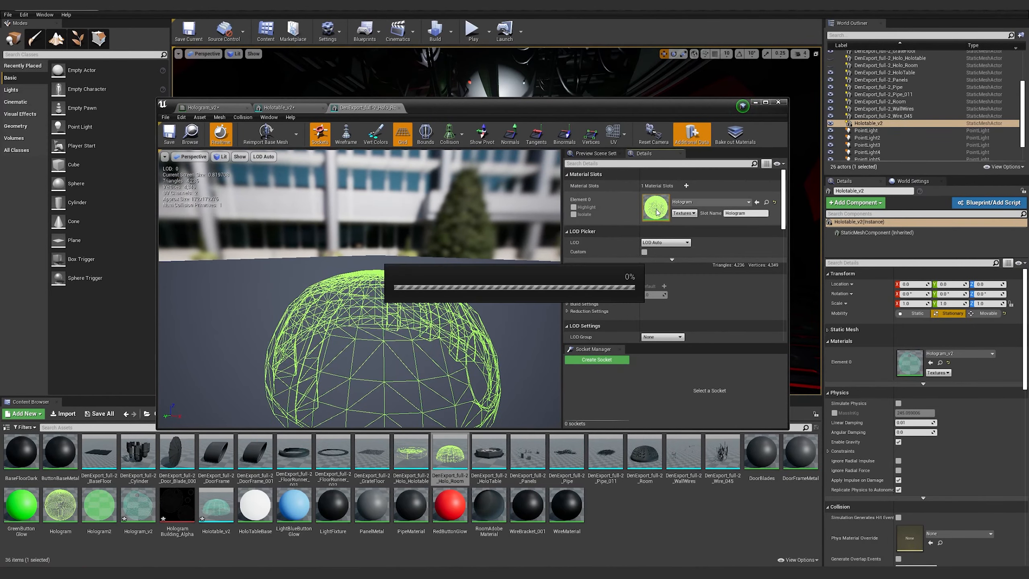
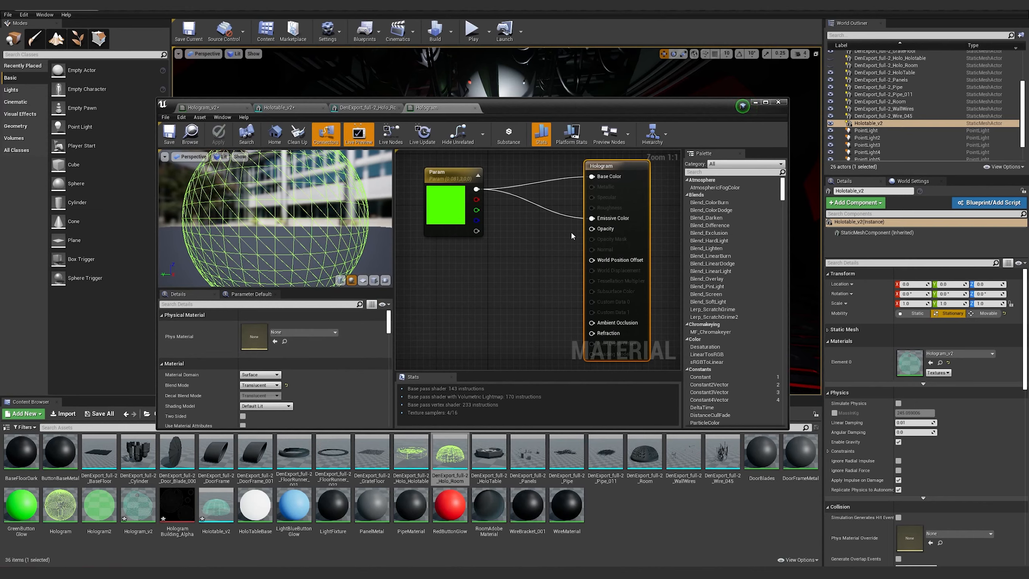
- Enlarge the material editor and look through the Hologram material's blend, shading and translucency settings
{"action": "scroll", "coordinate": [335, 364], "scroll_direction": "down", "scroll_amount": 1}
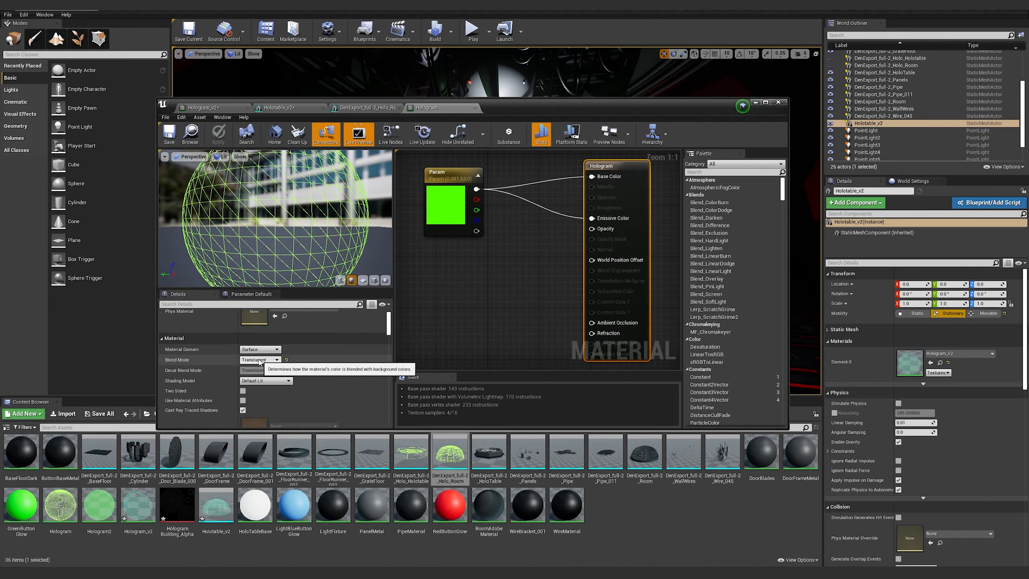
{"action": "scroll", "coordinate": [328, 362], "scroll_direction": "down", "scroll_amount": 2}
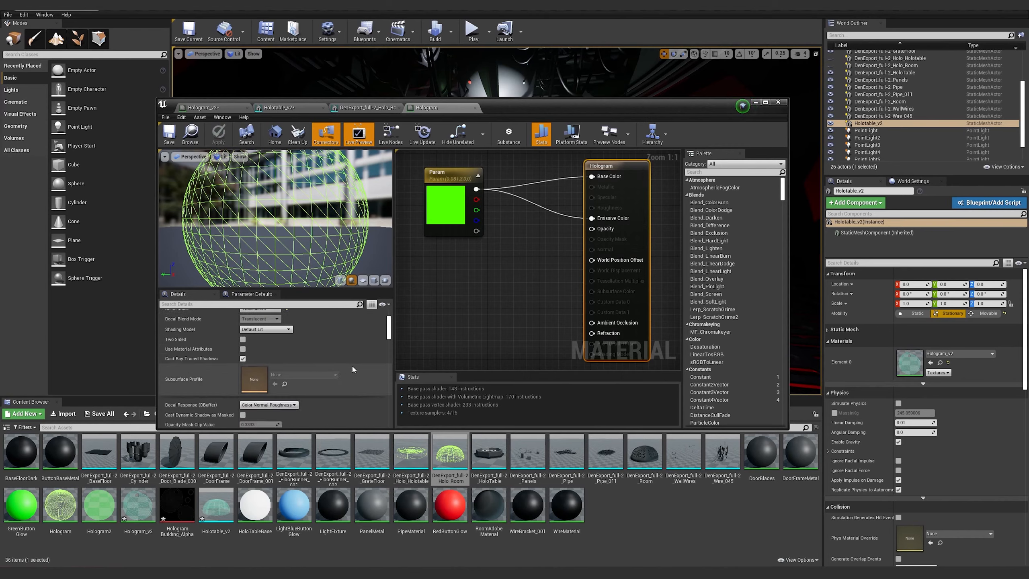
{"action": "scroll", "coordinate": [327, 367], "scroll_direction": "down", "scroll_amount": 5}
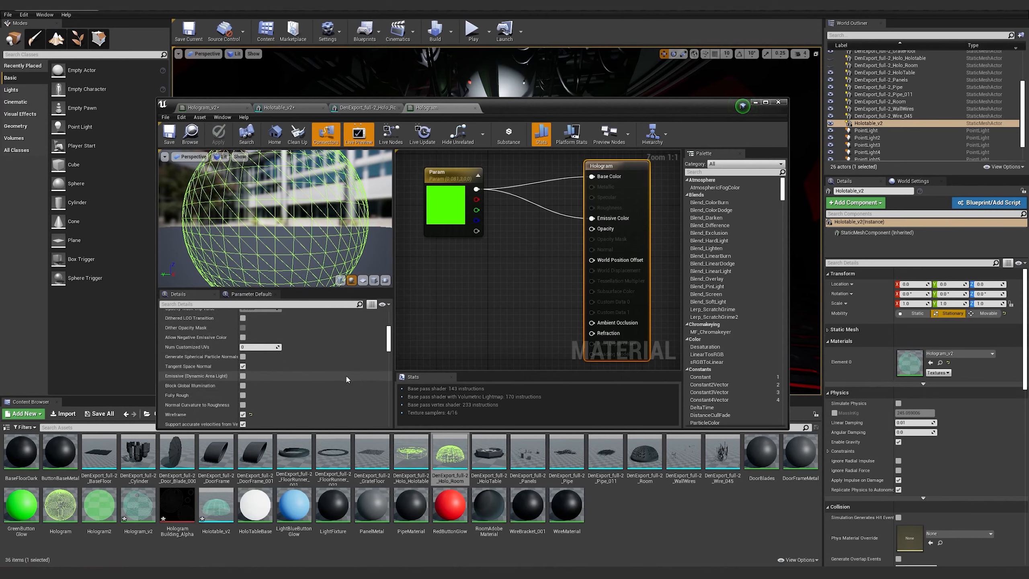
{"action": "scroll", "coordinate": [346, 375], "scroll_direction": "down", "scroll_amount": 5}
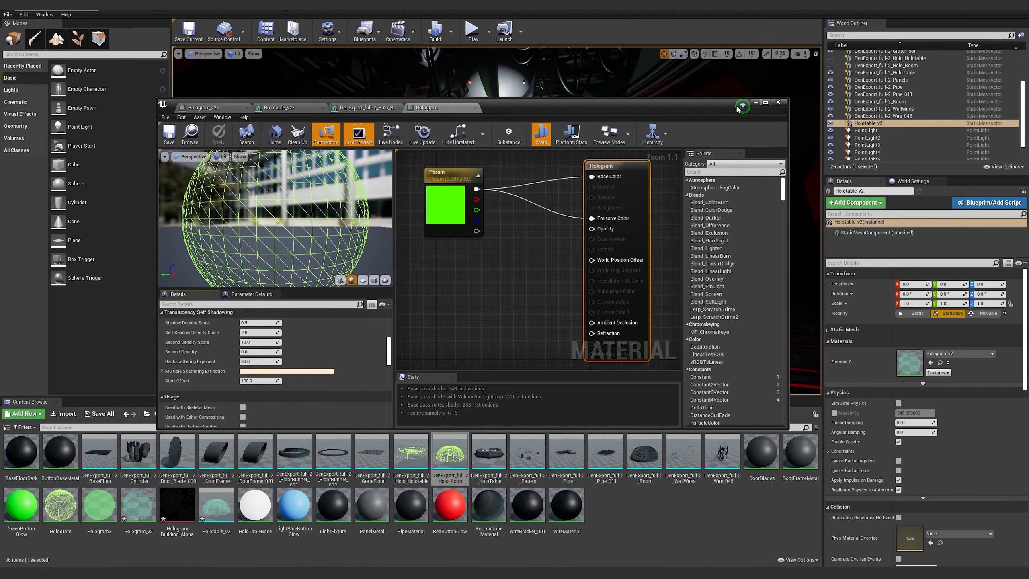
{"action": "left_click", "coordinate": [765, 102]}
{"action": "scroll", "coordinate": [270, 373], "scroll_direction": "up", "scroll_amount": 5}
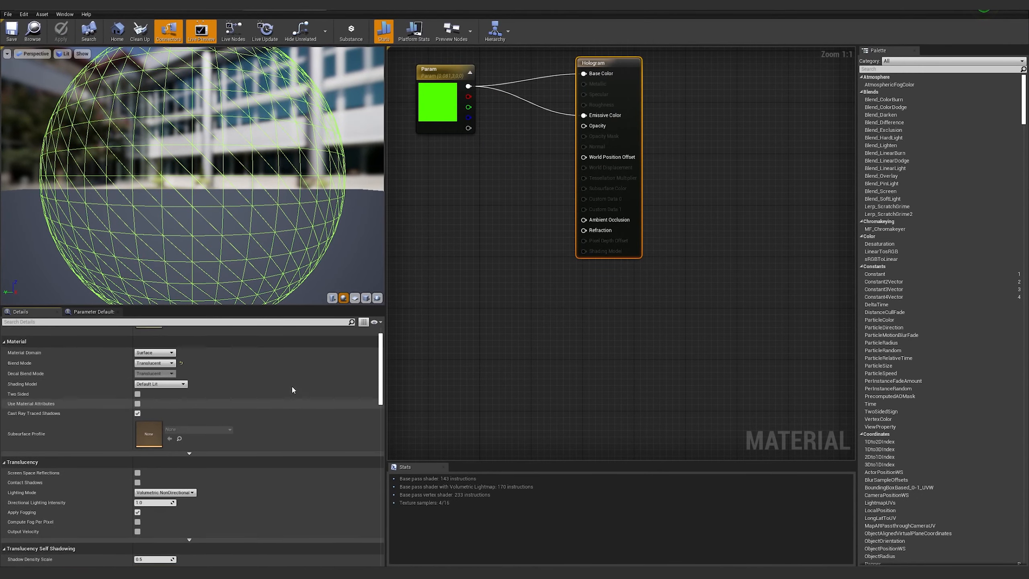
{"action": "scroll", "coordinate": [294, 390], "scroll_direction": "up", "scroll_amount": 2}
{"action": "left_click", "coordinate": [189, 492]}
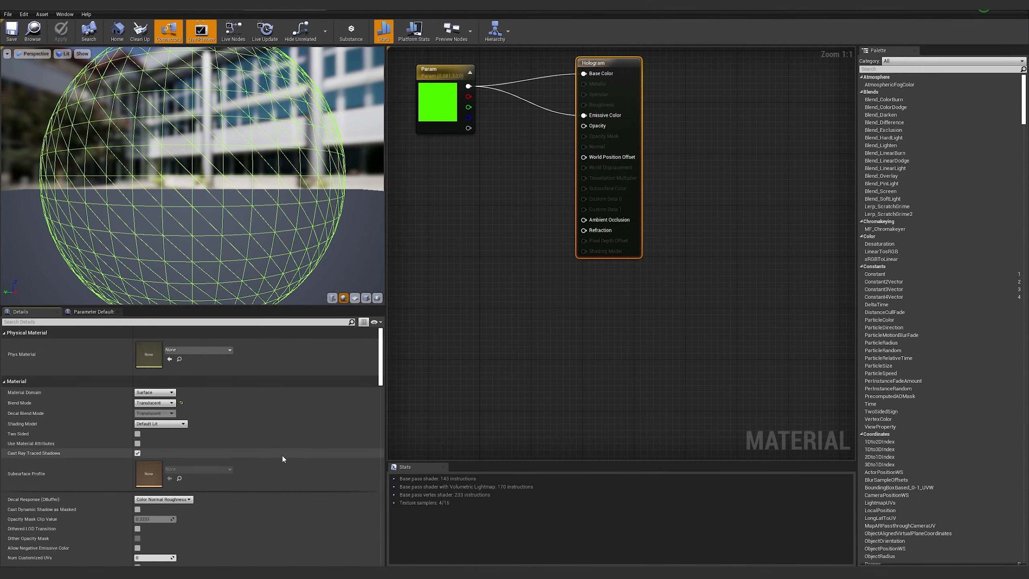
- Toggle the Hologram material's Wireframe option off and back on, and cancel closing the material
{"action": "scroll", "coordinate": [263, 453], "scroll_direction": "down", "scroll_amount": 6}
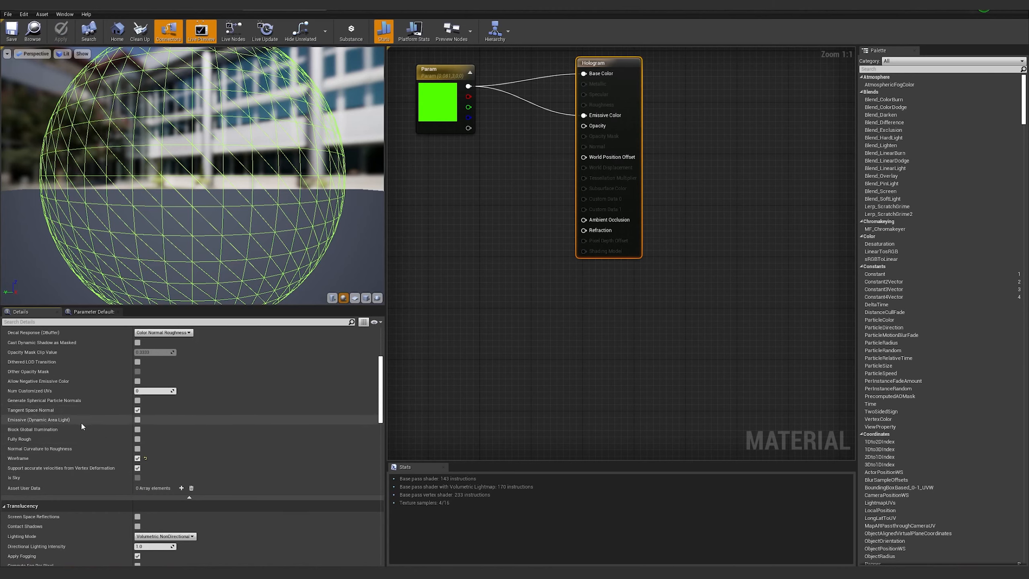
{"action": "left_click", "coordinate": [137, 457]}
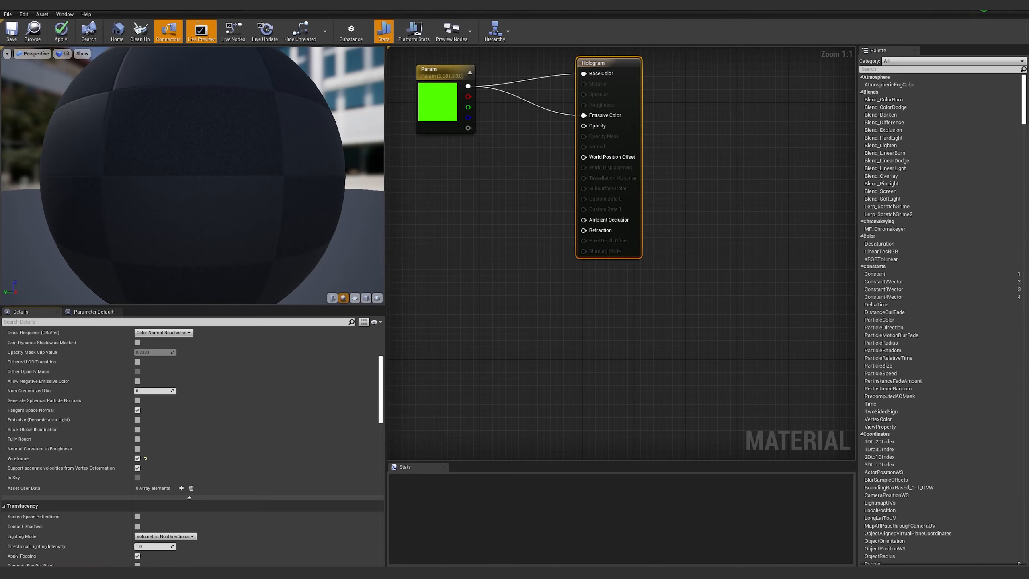
{"action": "left_click", "coordinate": [321, 3]}
{"action": "left_click", "coordinate": [597, 316]}
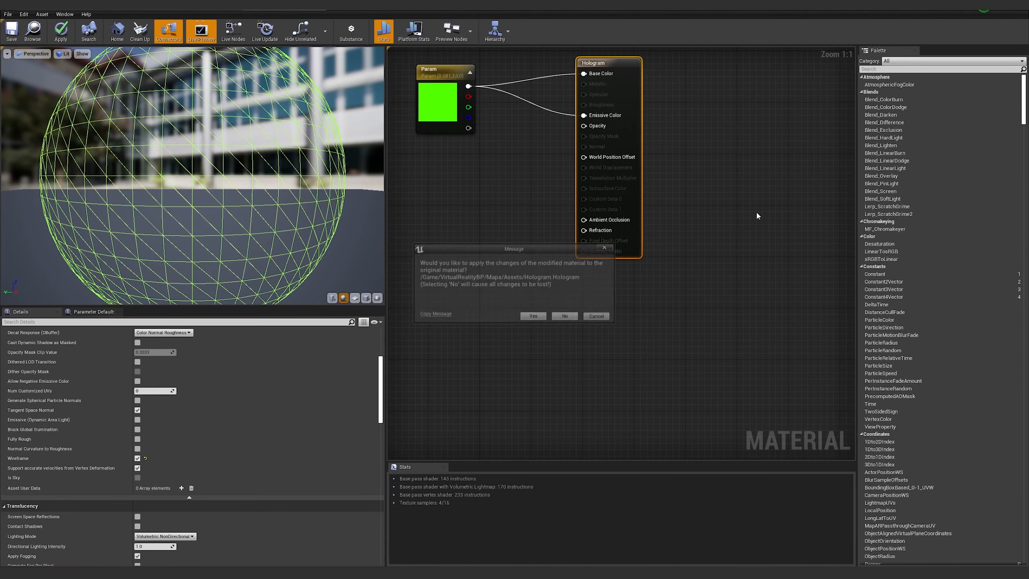
{"action": "left_click", "coordinate": [598, 317]}
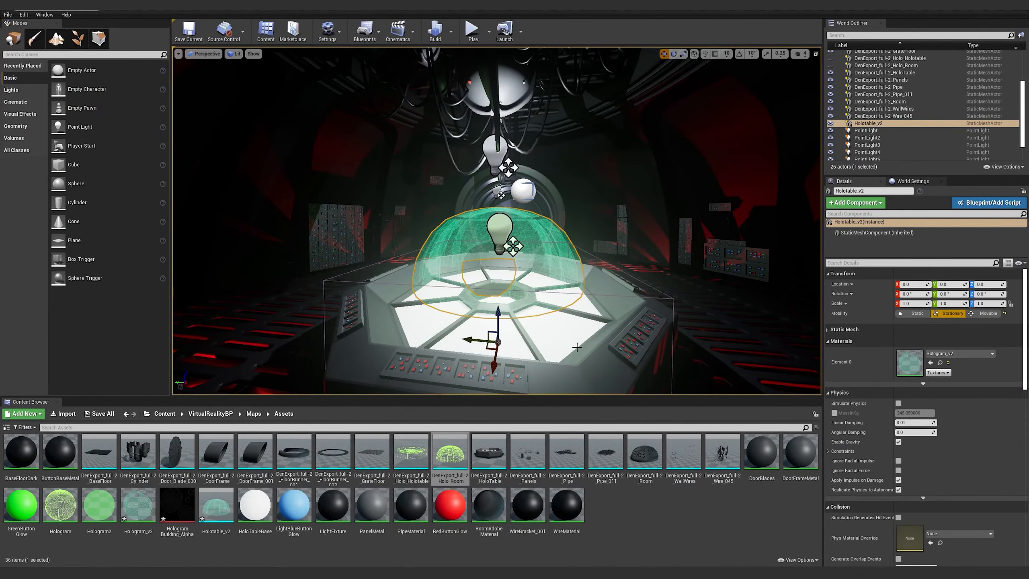
- Examine the hologram dome above the holotable in the level, both up close and from farther back
{"action": "left_click_drag", "start_coordinate": [525, 286], "coordinate": [526, 239]}
{"action": "left_click_drag", "start_coordinate": [557, 309], "coordinate": [557, 331]}
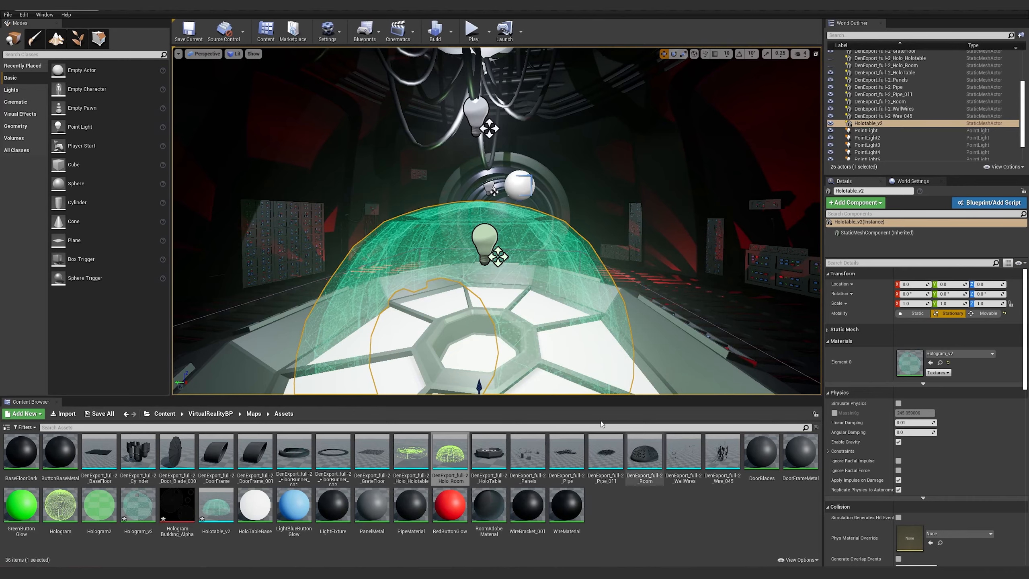
{"action": "scroll", "coordinate": [576, 299], "scroll_direction": "up", "scroll_amount": 3}
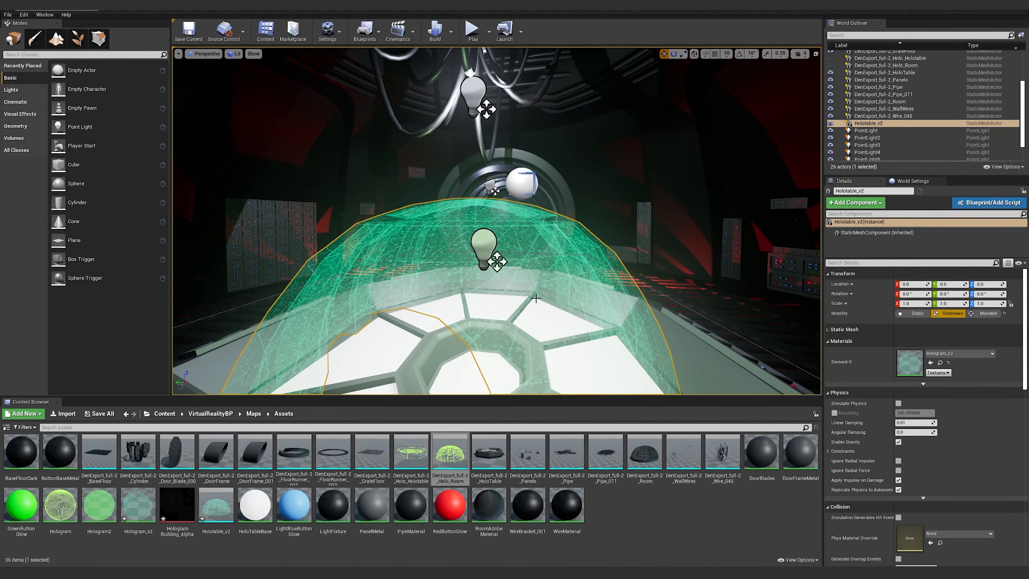
{"action": "scroll", "coordinate": [581, 288], "scroll_direction": "down", "scroll_amount": 5}
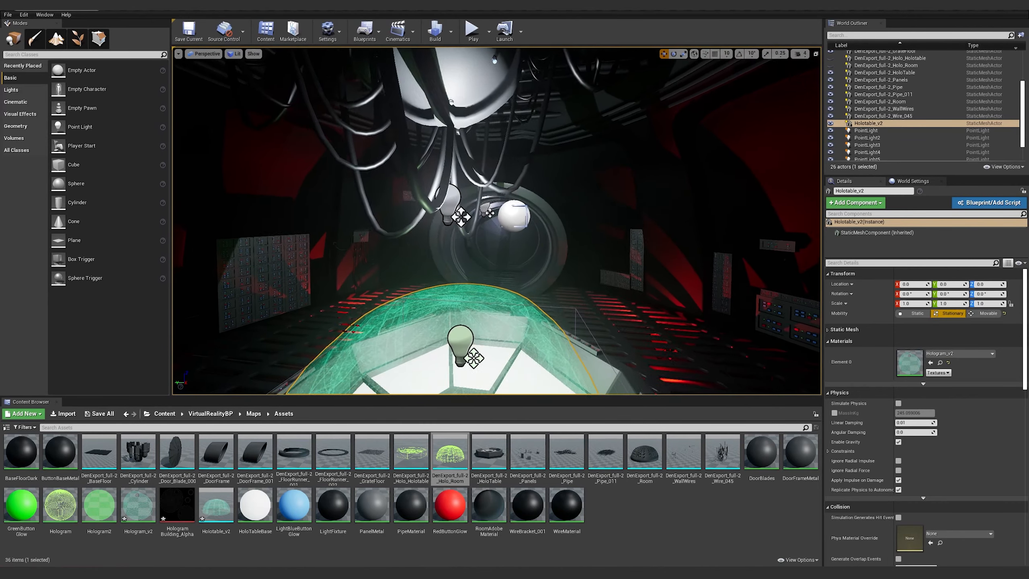
{"action": "left_click", "coordinate": [503, 190]}
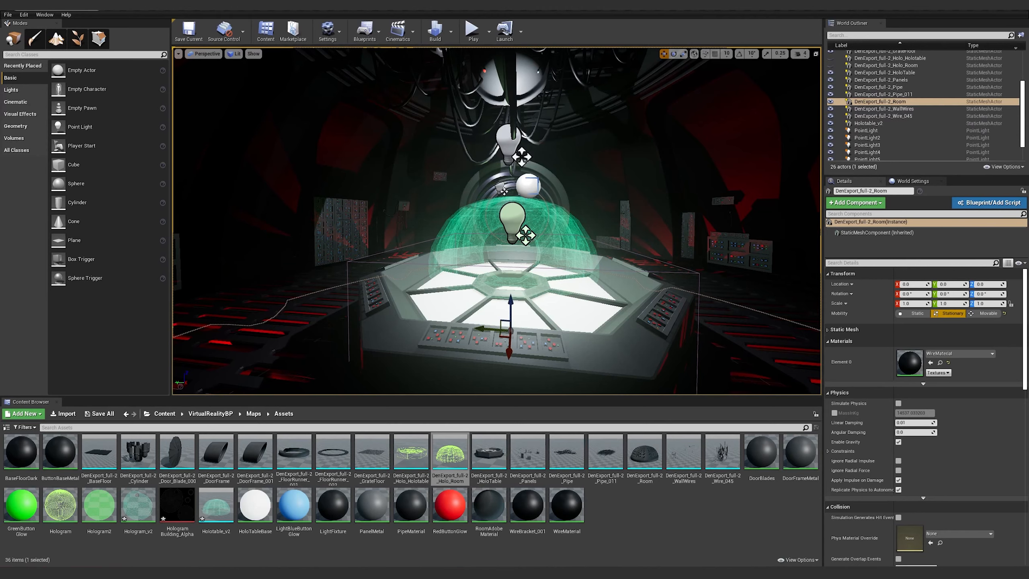
{"action": "left_click", "coordinate": [566, 211]}
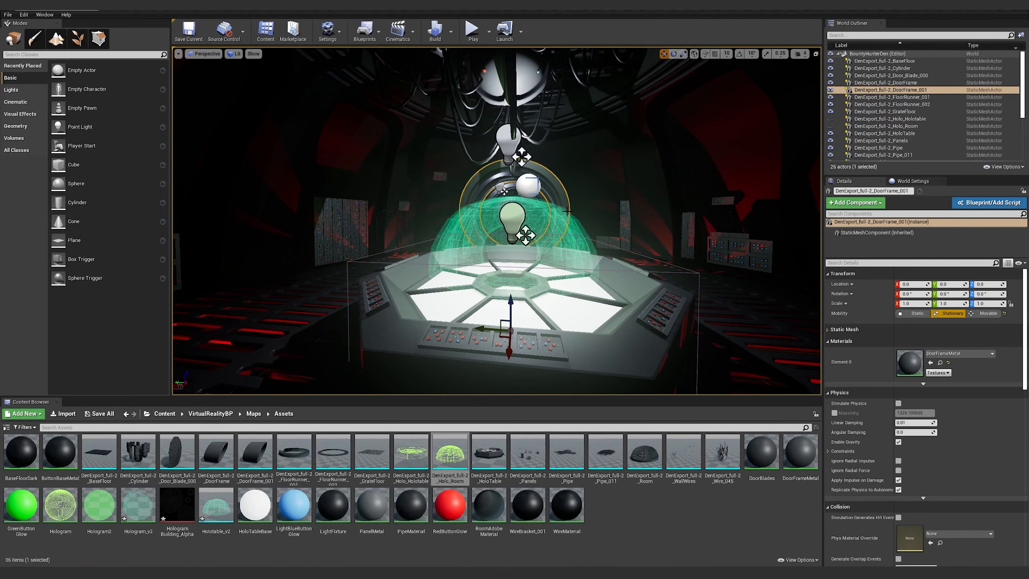
{"action": "left_click", "coordinate": [574, 250]}
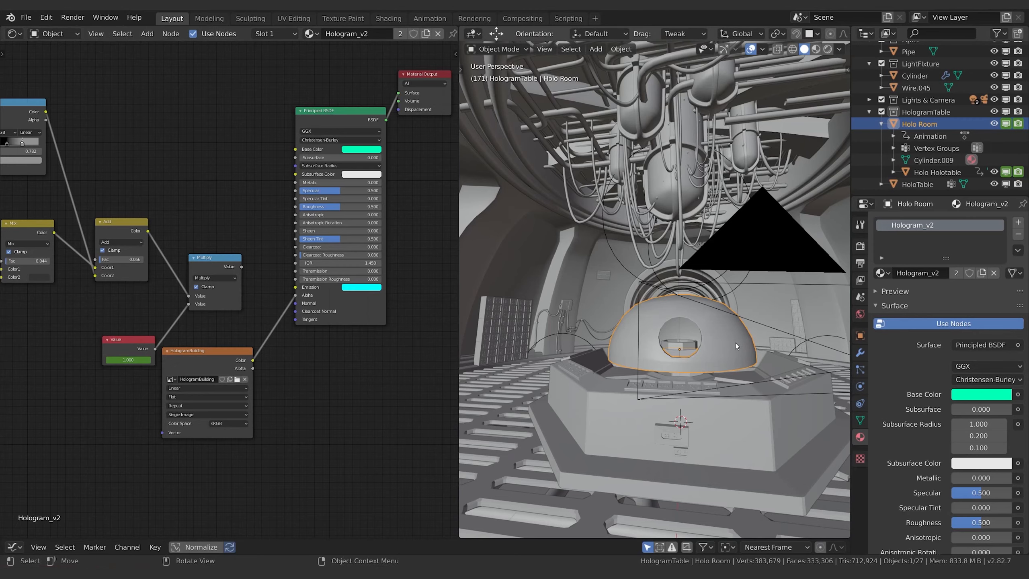
- Switch to Blender and inspect the green and blue values of the Emission colour on Hologram_v2's Principled BSDF node
{"action": "scroll", "coordinate": [383, 225], "scroll_direction": "up", "scroll_amount": 2}
{"action": "mouse_move", "coordinate": [382, 225]}
{"action": "middle_mouse_down"}
{"action": "mouse_move", "coordinate": [390, 235]}
{"action": "mouse_move", "coordinate": [378, 242]}
{"action": "middle_mouse_up"}
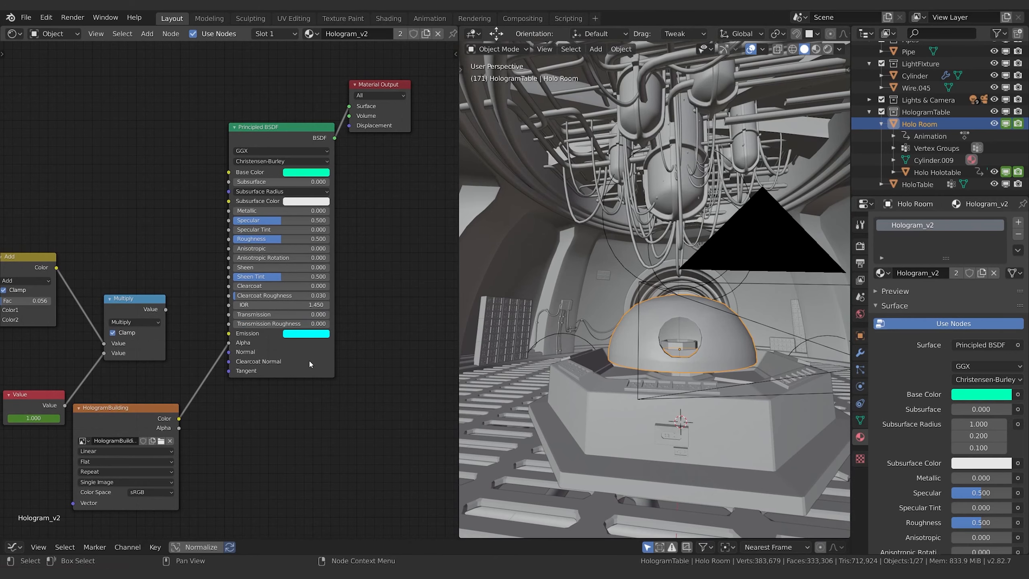
{"action": "left_click", "coordinate": [308, 338]}
{"action": "left_click", "coordinate": [297, 280]}
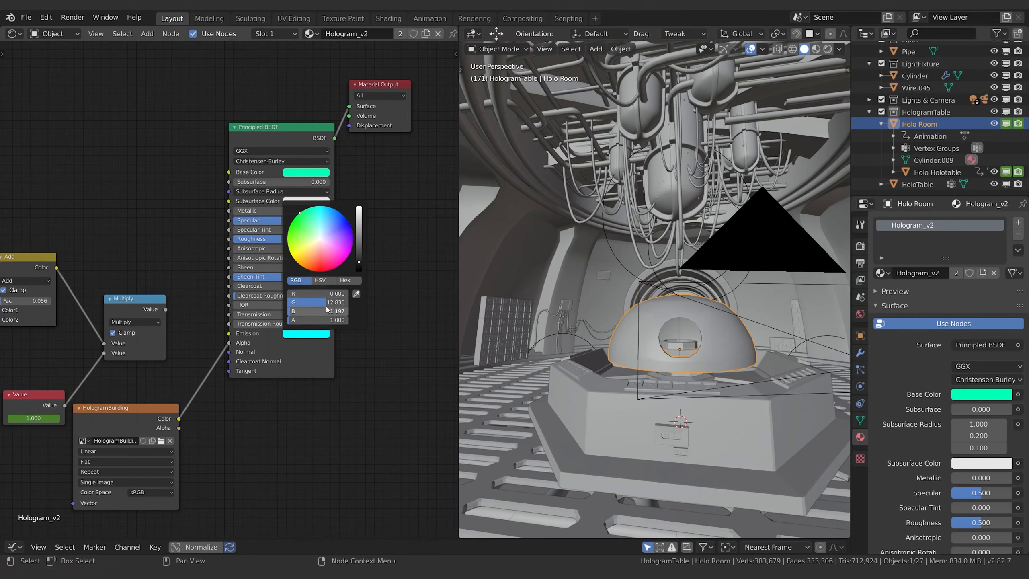
{"action": "left_click", "coordinate": [337, 303]}
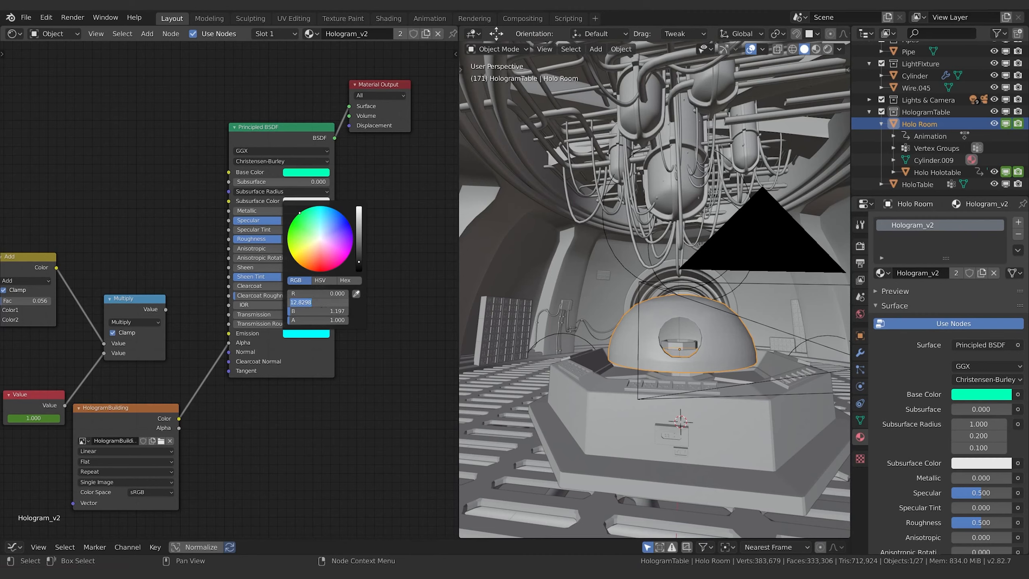
{"action": "key", "text": "Return"}
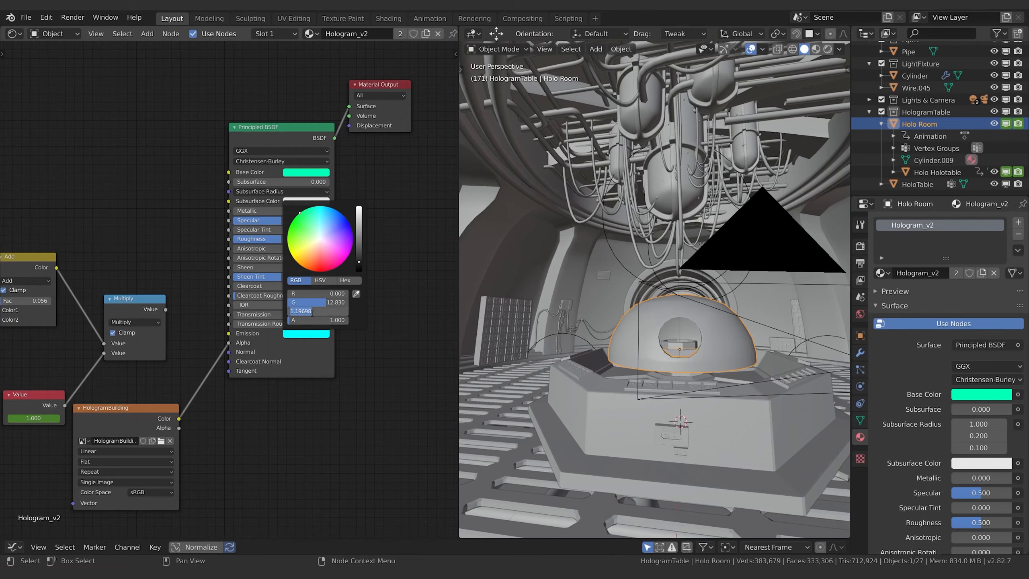
{"action": "key", "text": "Return"}
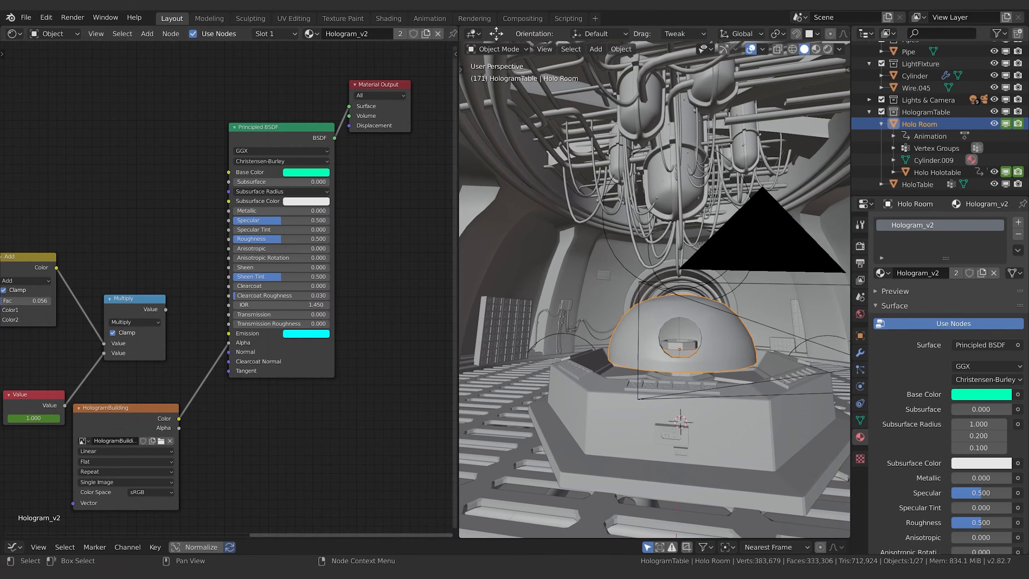
- Switch back to Unreal Editor, reopen Hologram_v2 from the Holotable_v2 mesh, and set the Param colour's brightness value (V) to 4
{"action": "left_click", "coordinate": [455, 544]}
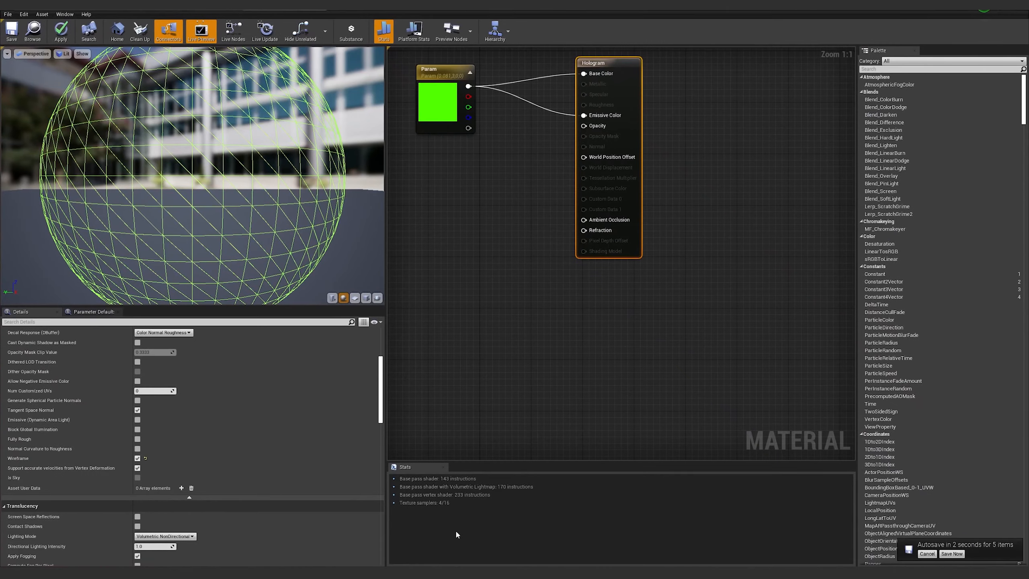
{"action": "left_click", "coordinate": [120, 7]}
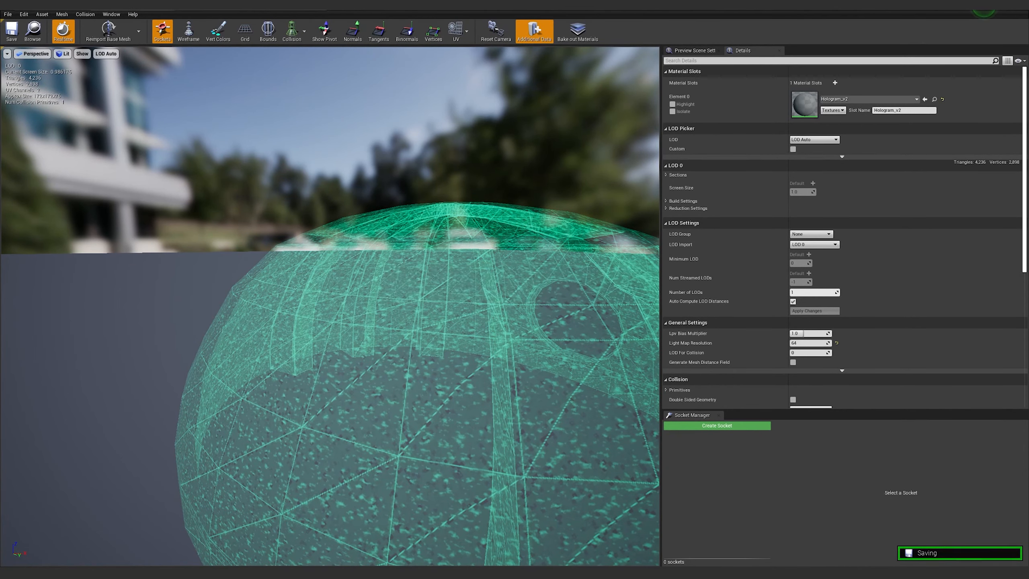
{"action": "double_click", "coordinate": [797, 101]}
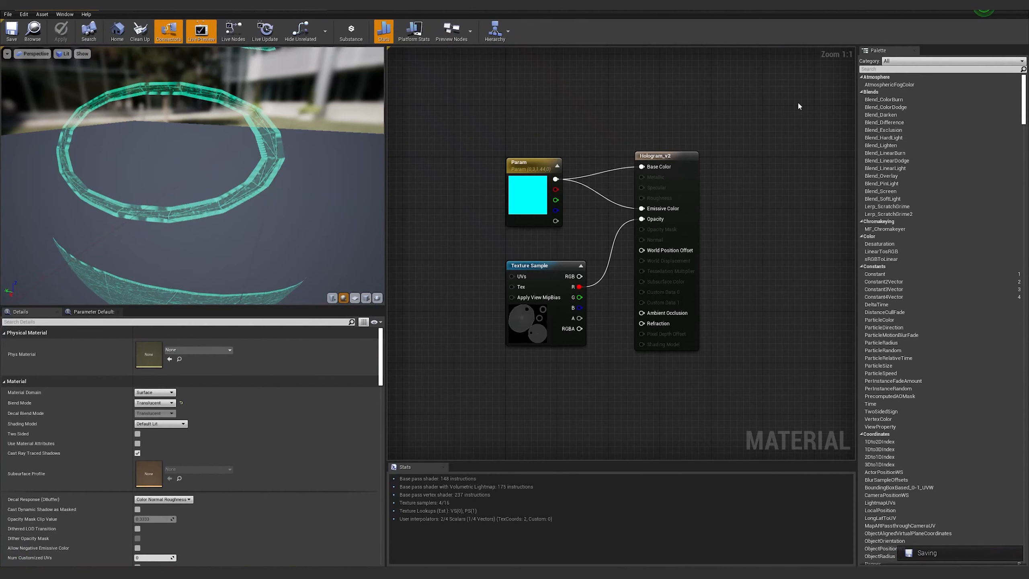
{"action": "double_click", "coordinate": [532, 177]}
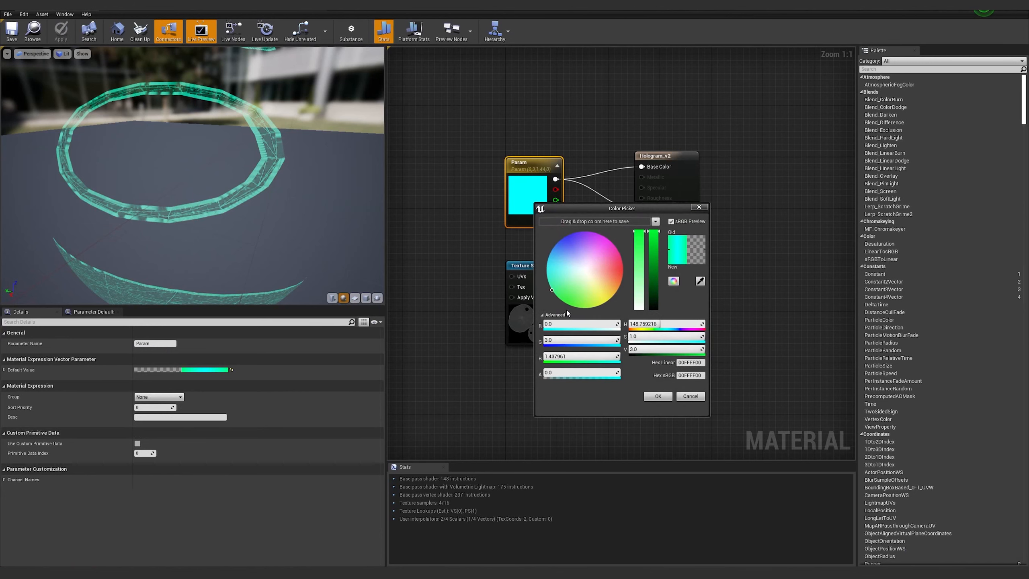
{"action": "left_click", "coordinate": [575, 341]}
{"action": "left_click", "coordinate": [651, 349]}
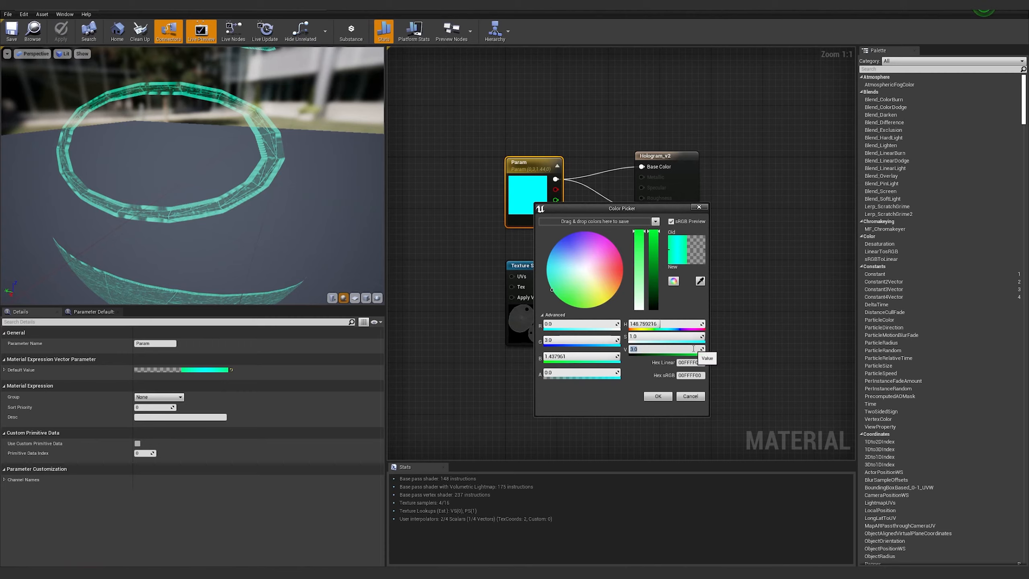
{"action": "type", "text": "4"}
{"action": "key", "text": "Return"}
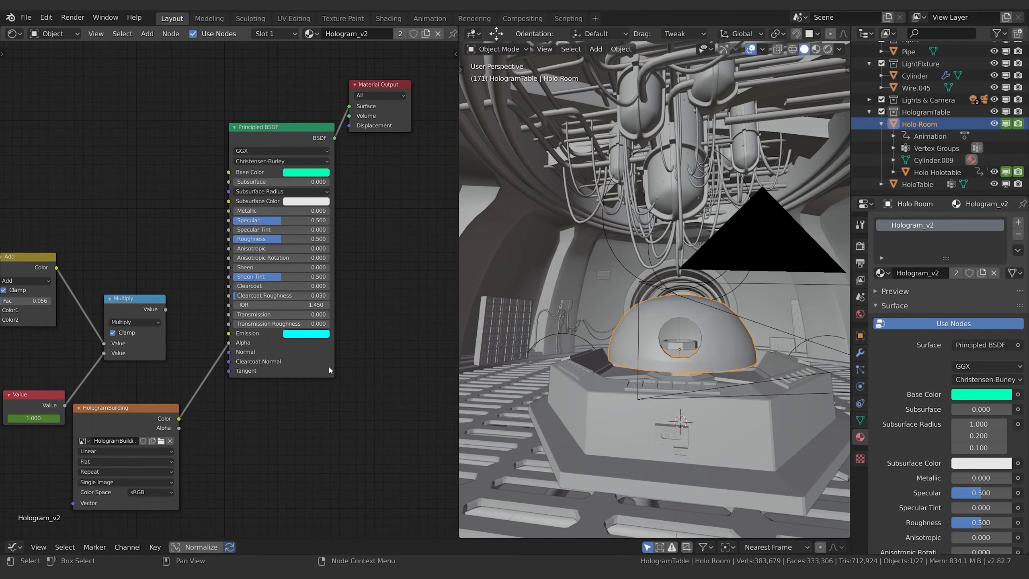
- Return to Blender and copy the green (G) value of the Principled BSDF's Emission colour
{"action": "left_click", "coordinate": [316, 334]}
{"action": "left_click", "coordinate": [316, 335]}
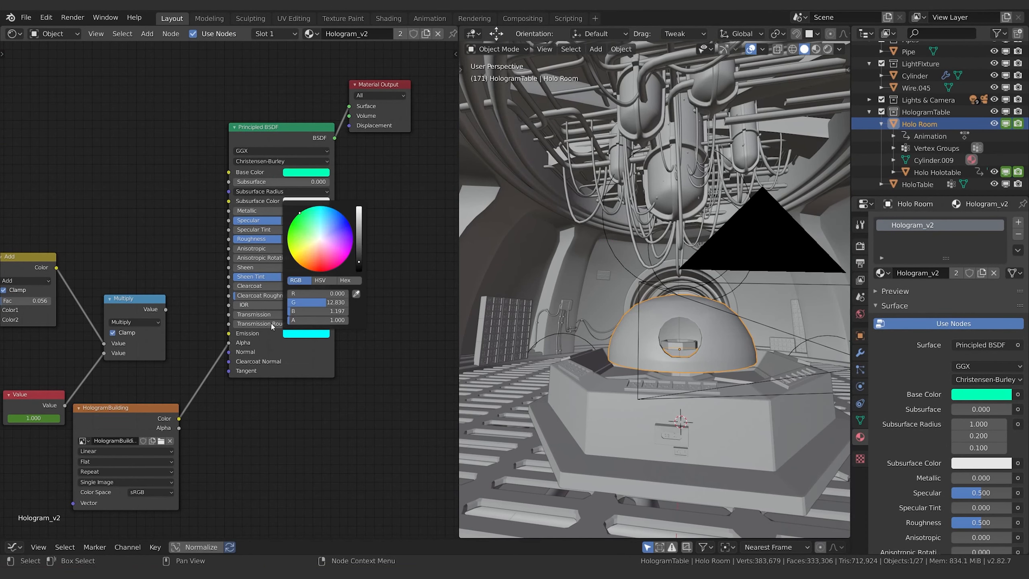
{"action": "left_click", "coordinate": [309, 334]}
{"action": "left_click", "coordinate": [322, 302]}
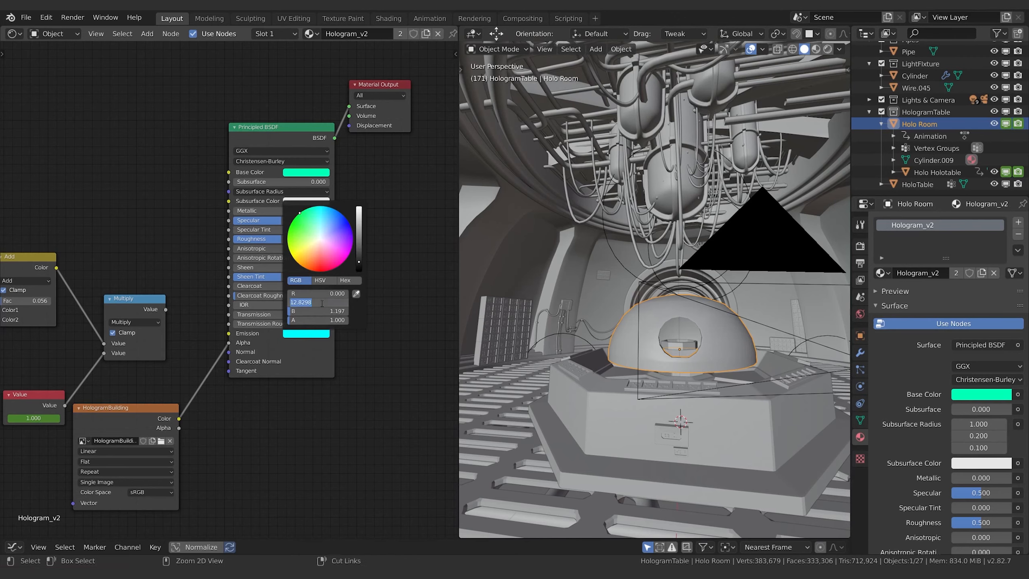
{"action": "key", "text": "ctrl+c"}
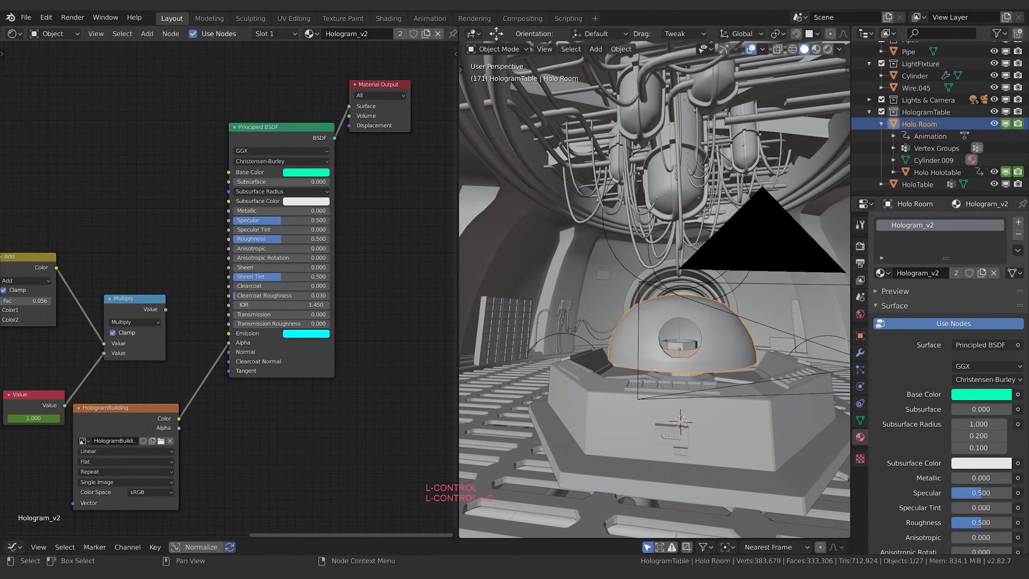
- Switch to Unreal Editor and paste the copied value 12.8298 as the green (G) value of Hologram_v2's Param colour
{"action": "mouse_move", "coordinate": [427, 572]}
{"action": "left_click", "coordinate": [446, 540]}
{"action": "left_click", "coordinate": [562, 339]}
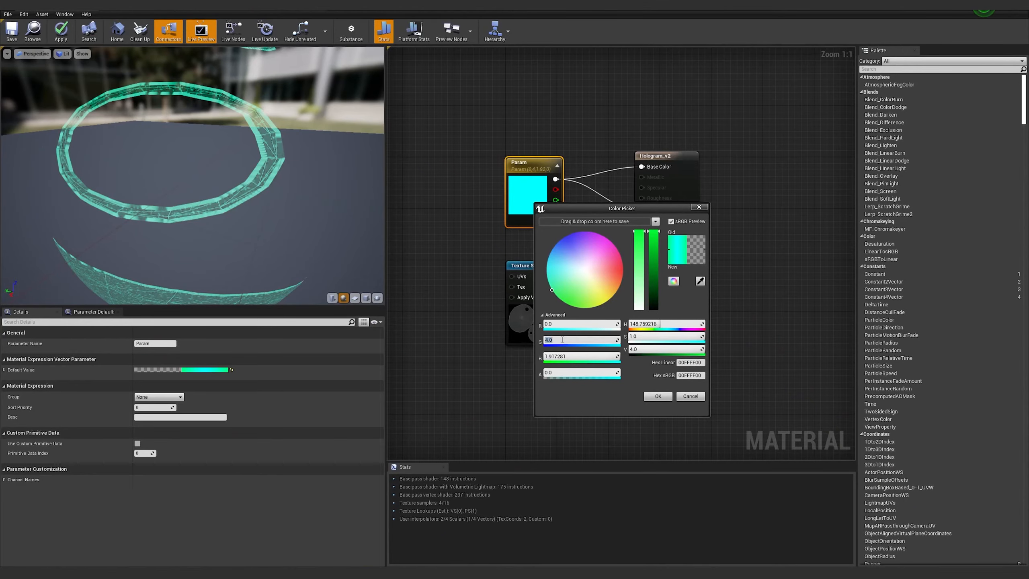
{"action": "left_click", "coordinate": [537, 362]}
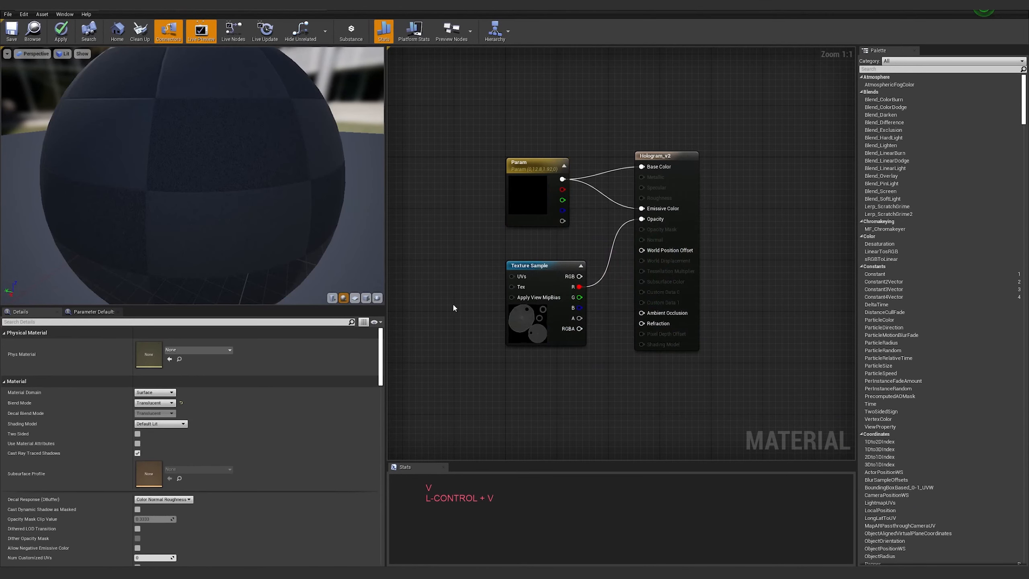
- Switch back to Blender and copy the blue (B) value of the Principled BSDF's Emission colour
{"action": "left_click", "coordinate": [450, 572]}
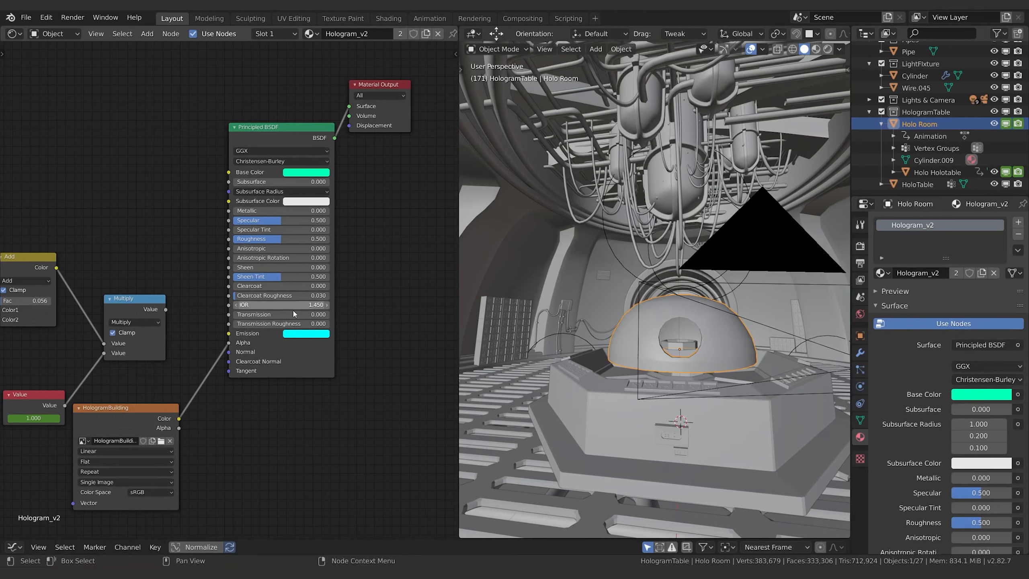
{"action": "left_click", "coordinate": [300, 335]}
{"action": "left_click", "coordinate": [320, 333]}
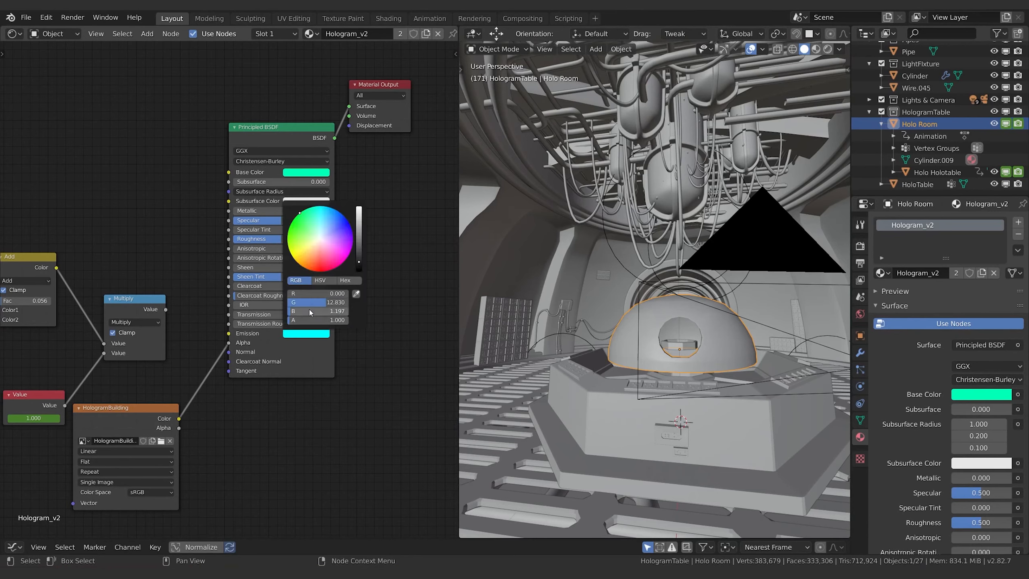
{"action": "left_click", "coordinate": [310, 310]}
{"action": "key", "text": "ctrl+c"}
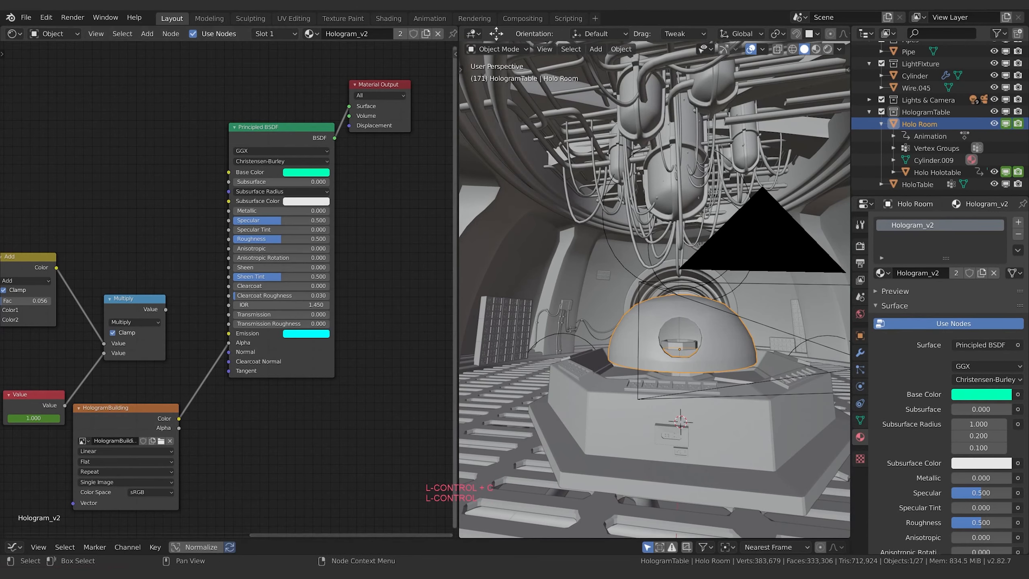
- Return to Unreal Editor and paste the copied value 1.196982 as the blue (B) value of the Param colour
{"action": "mouse_move", "coordinate": [445, 572]}
{"action": "left_click", "coordinate": [442, 547]}
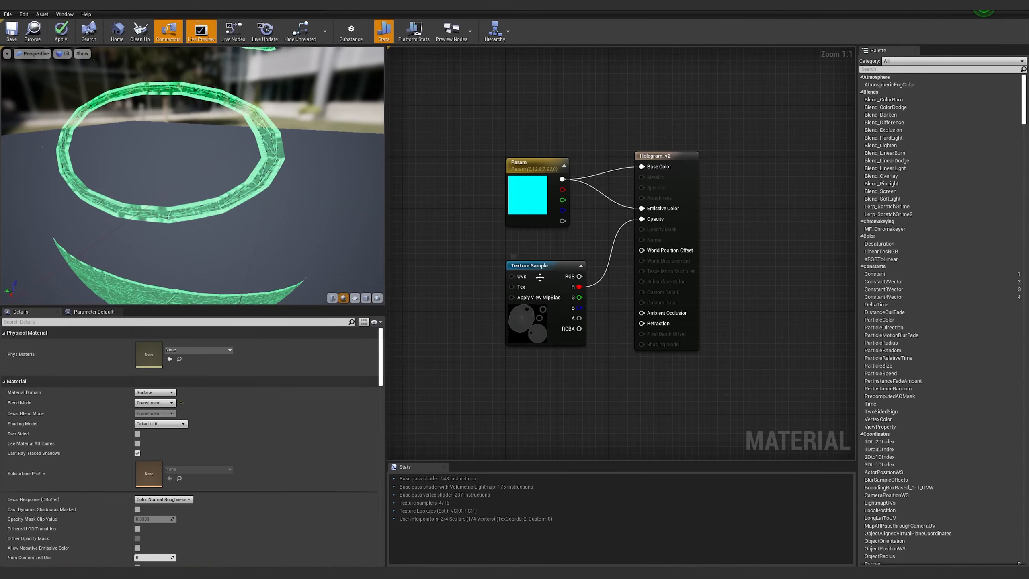
{"action": "double_click", "coordinate": [533, 204]}
{"action": "left_click", "coordinate": [575, 358]}
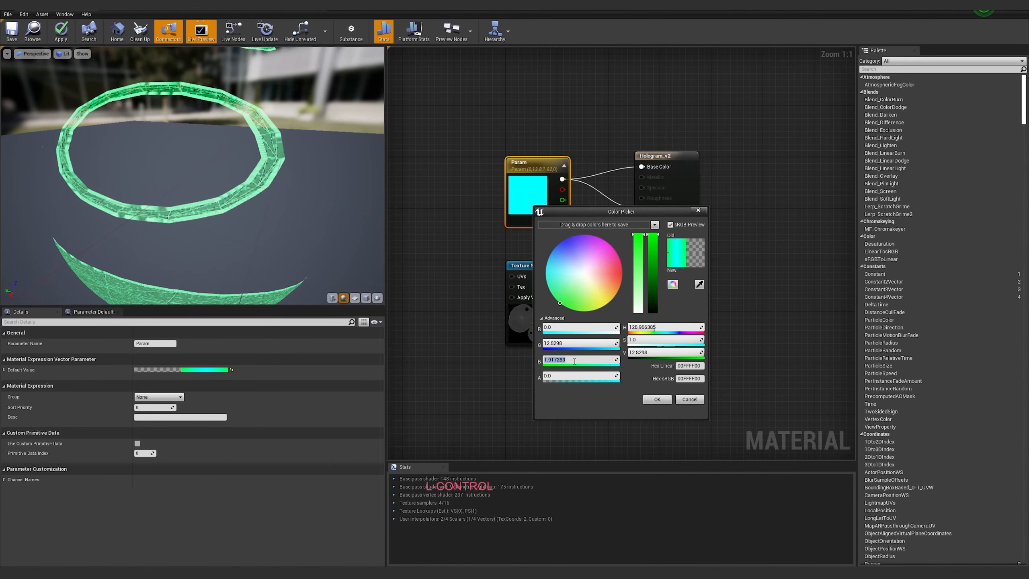
{"action": "key", "text": "ctrl+v"}
{"action": "left_click", "coordinate": [491, 390]}
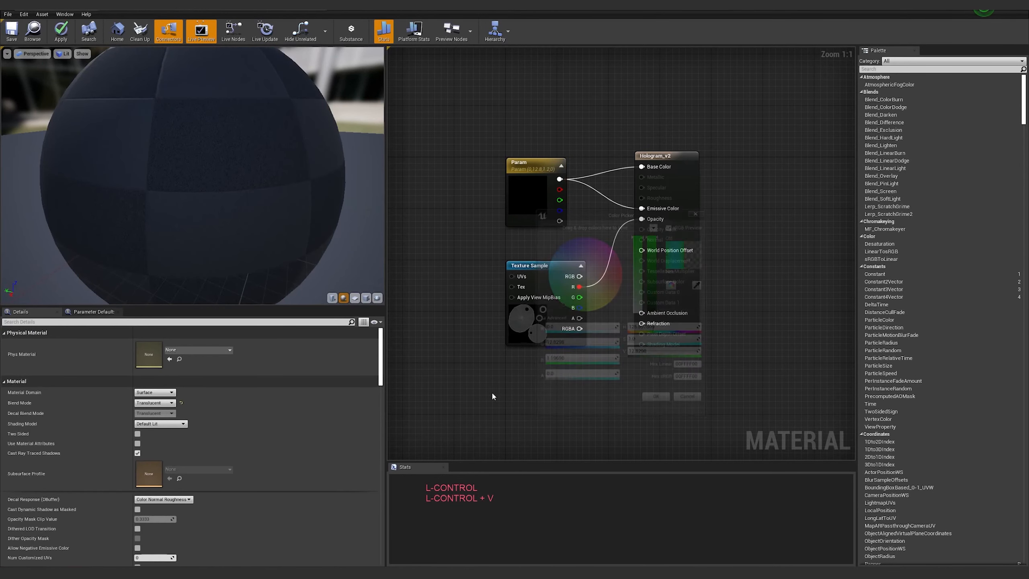
- Recheck the Param colour's values, apply the changes to the Hologram_v2 material and leave its editor
{"action": "double_click", "coordinate": [532, 204]}
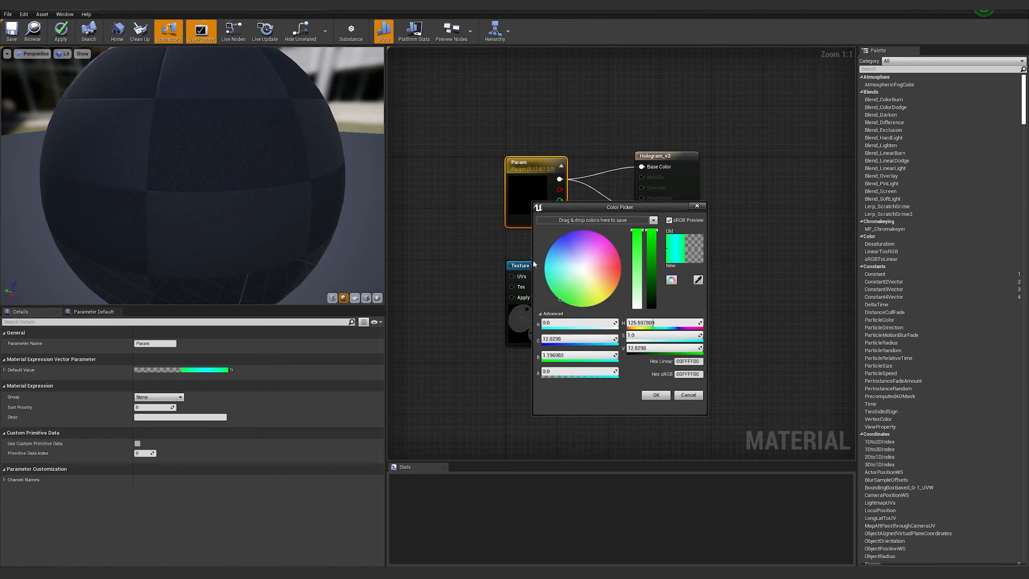
{"action": "left_click", "coordinate": [465, 198]}
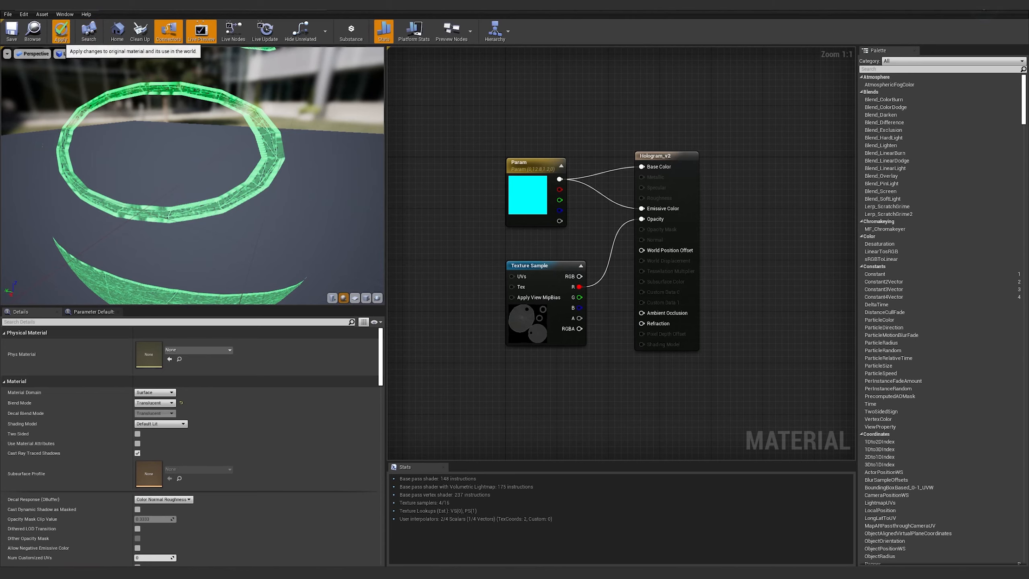
{"action": "left_click", "coordinate": [61, 31]}
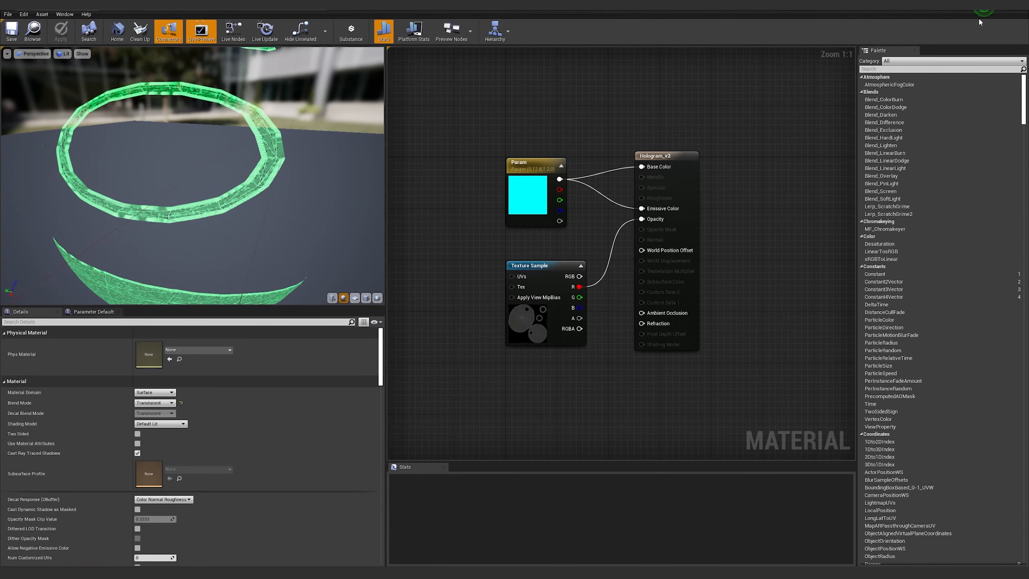
{"action": "left_click", "coordinate": [986, 15]}
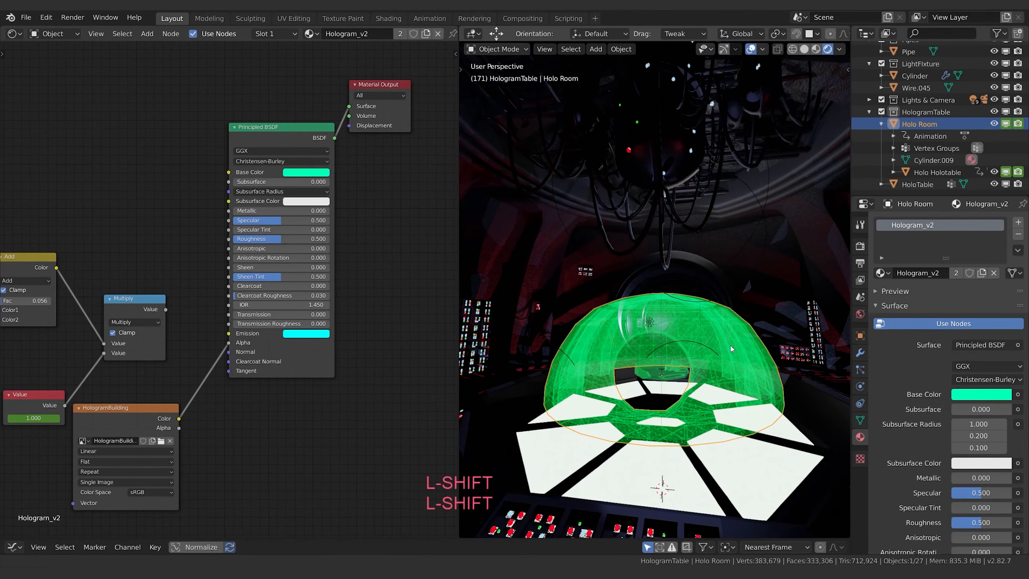
- Compare the rendered hologram dome in Blender with the dome in the Unreal level, viewing the latter from farther back
{"action": "middle_click_drag", "start_coordinate": [730, 345], "coordinate": [763, 318]}
{"action": "key", "text": "alt+Tab"}
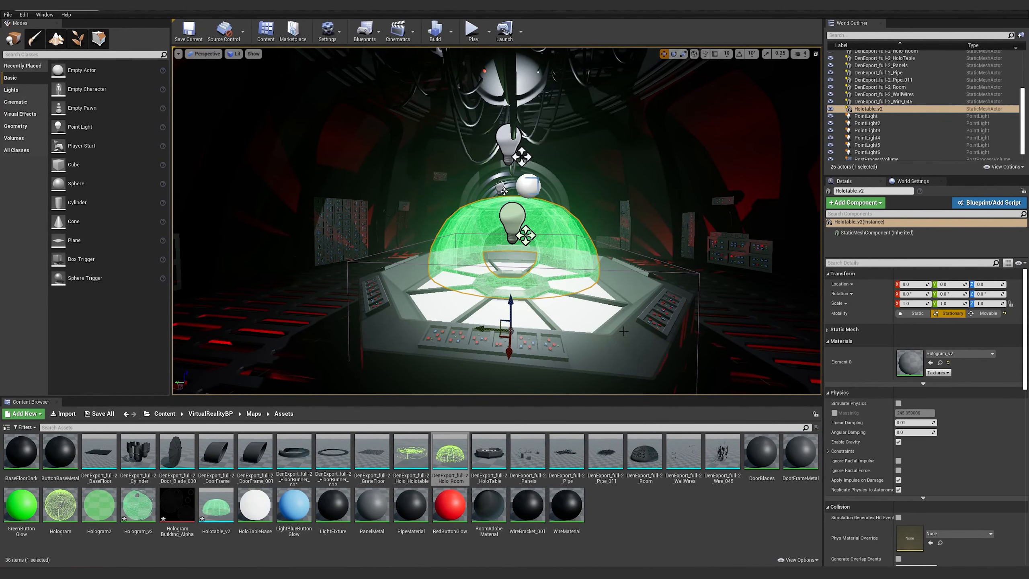
{"action": "scroll", "coordinate": [614, 330], "scroll_direction": "down", "scroll_amount": 5}
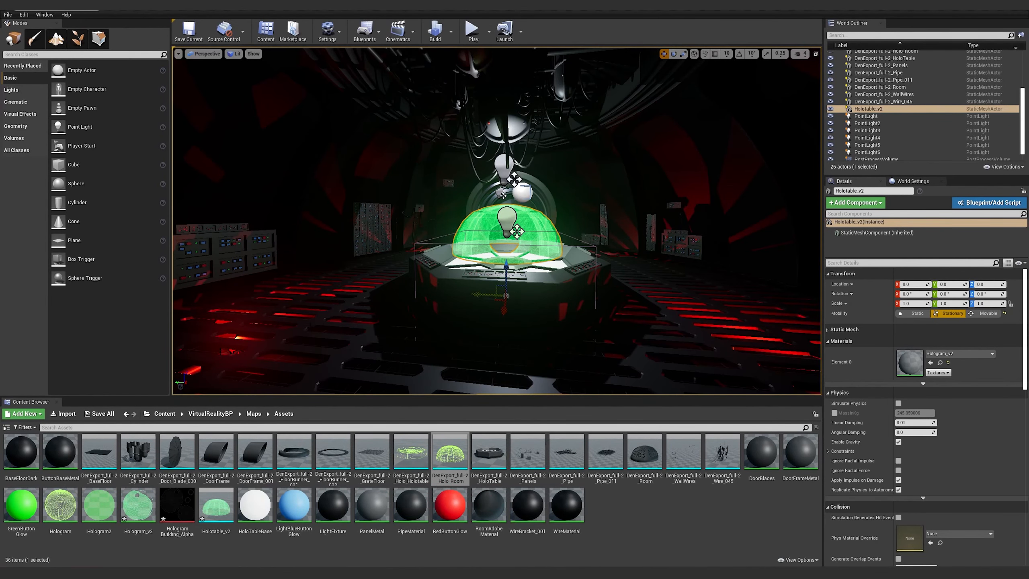
- Open the grate floor's DoorFrameMetal material and spread its Param node and result node apart in the graph
{"action": "left_click", "coordinate": [614, 330]}
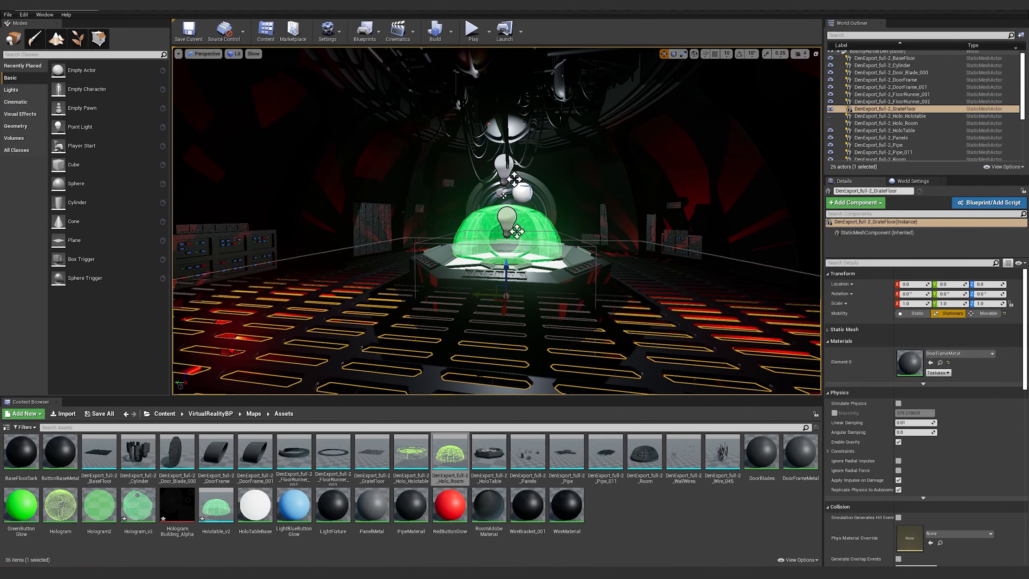
{"action": "double_click", "coordinate": [910, 362]}
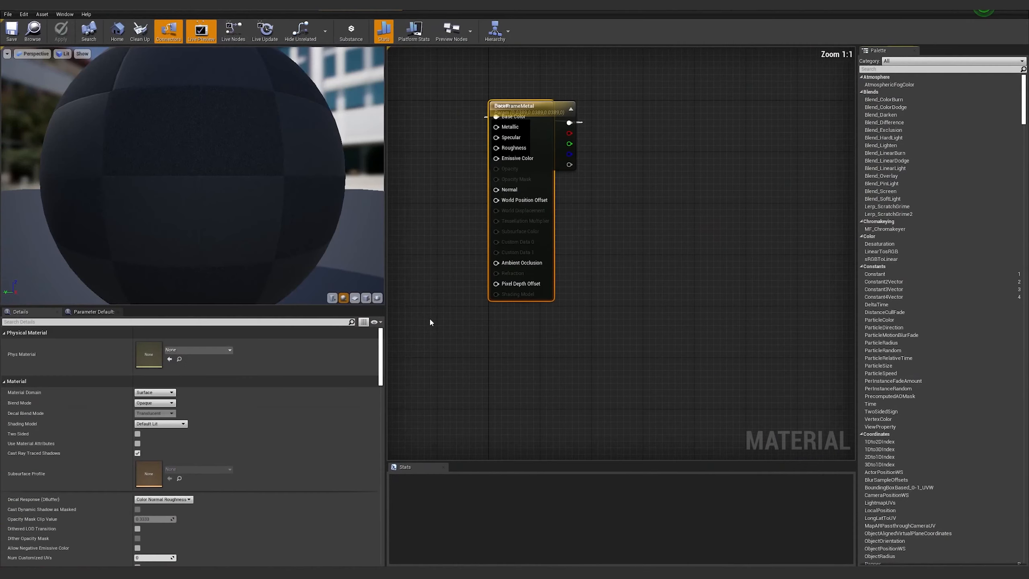
{"action": "left_click_drag", "start_coordinate": [643, 162], "coordinate": [760, 181]}
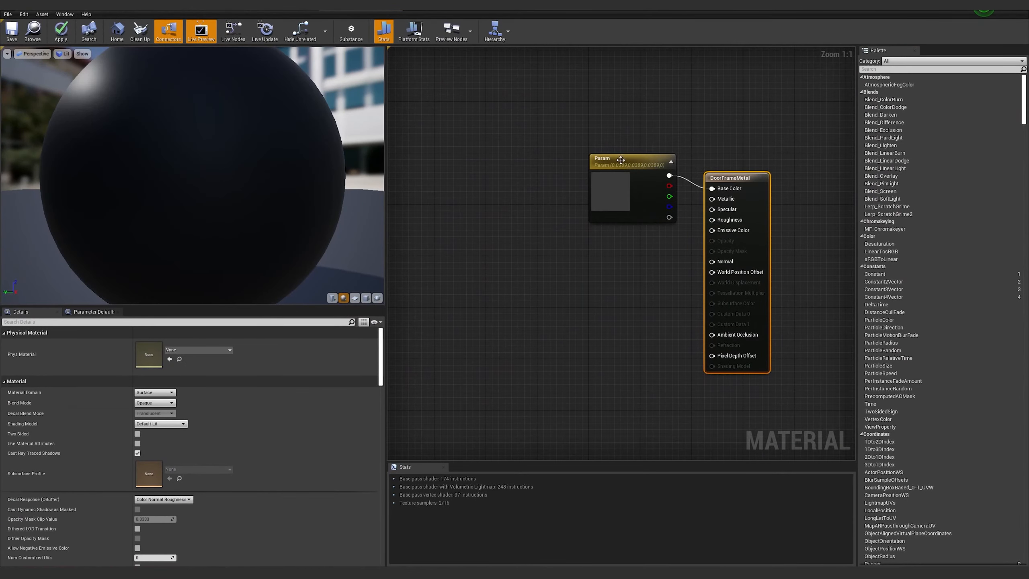
{"action": "left_click_drag", "start_coordinate": [643, 182], "coordinate": [573, 182]}
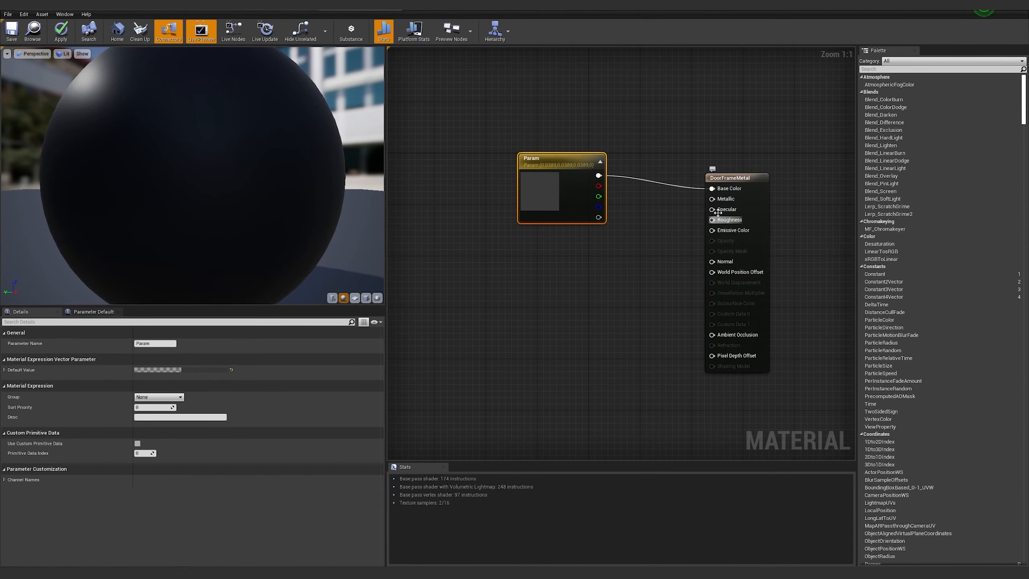
{"action": "left_click_drag", "start_coordinate": [559, 172], "coordinate": [552, 146]}
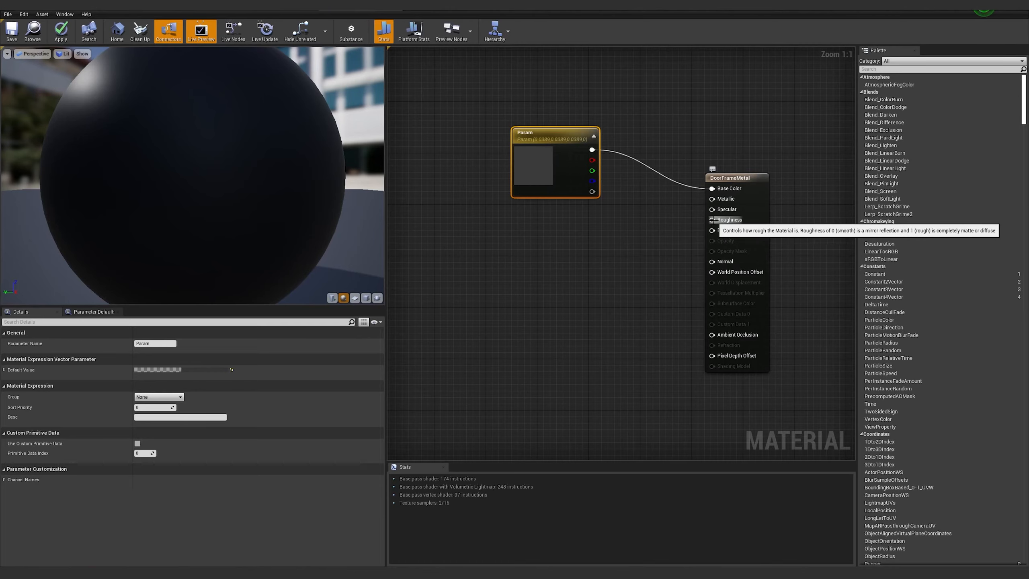
- Add a Constant node connected to the Roughness input of DoorFrameMetal
{"action": "left_click_drag", "start_coordinate": [712, 220], "coordinate": [593, 269]}
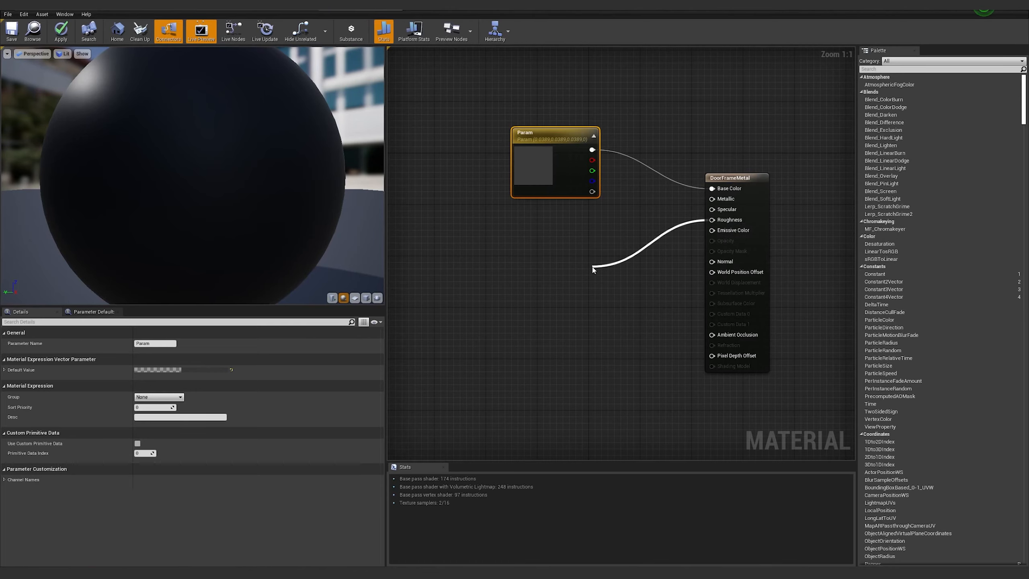
{"action": "type", "text": "con"}
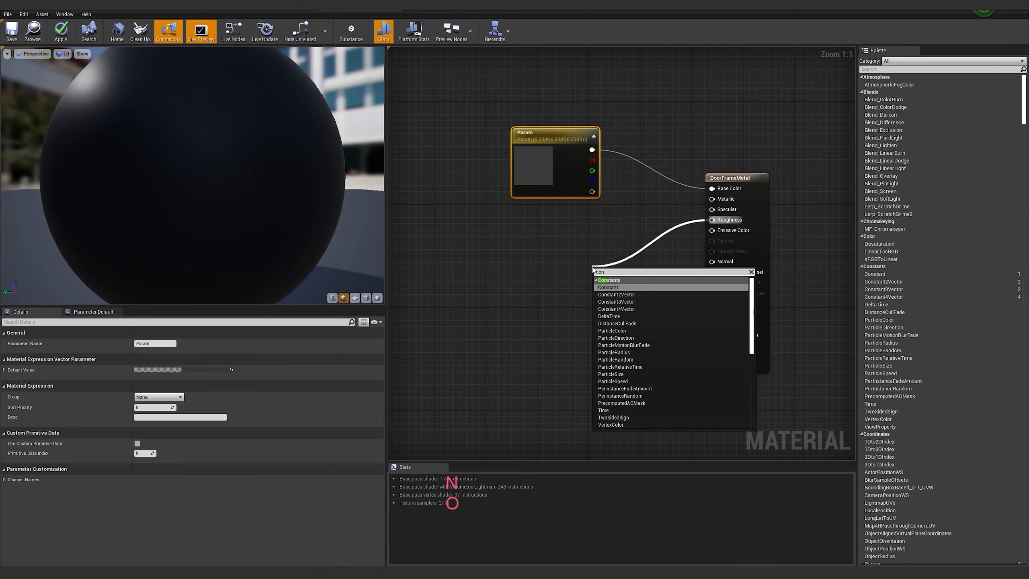
{"action": "key", "text": "Return"}
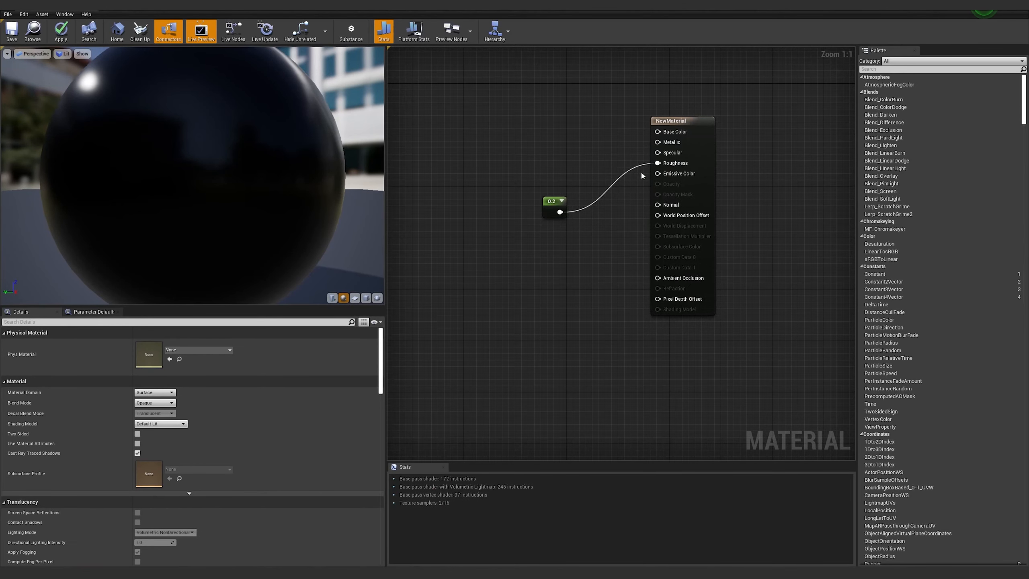
- Search the node list for "color" nodes that could feed NewMaterial's Base Color, and look through the matching entries
{"action": "left_click", "coordinate": [705, 135]}
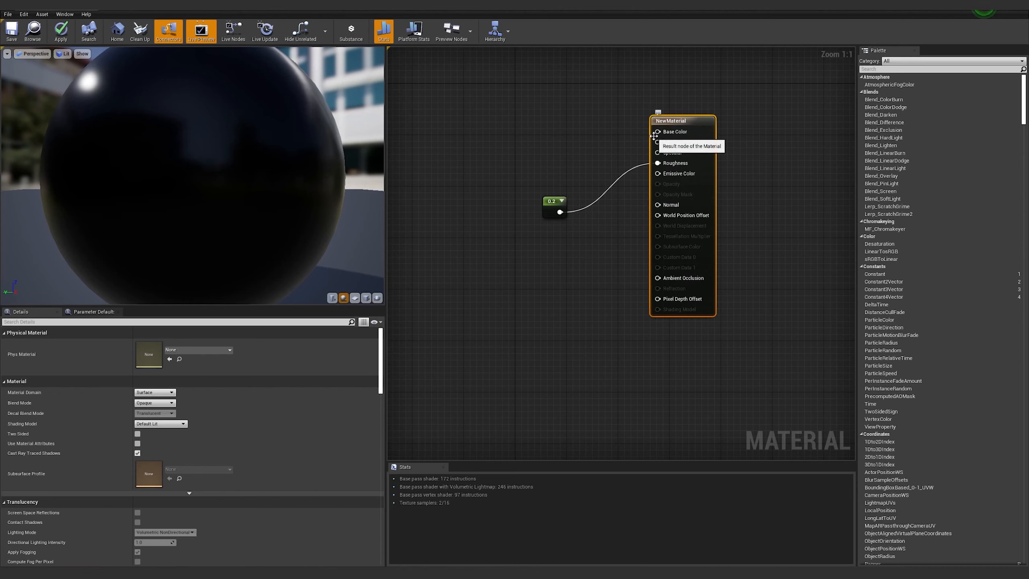
{"action": "left_click", "coordinate": [543, 131]}
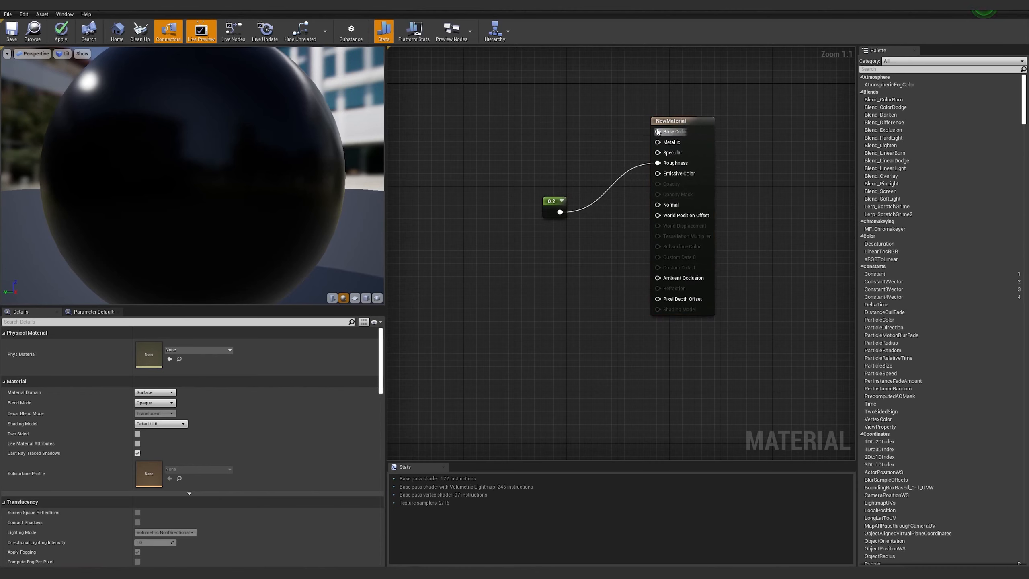
{"action": "left_click_drag", "start_coordinate": [657, 131], "coordinate": [564, 131]}
{"action": "type", "text": "color"}
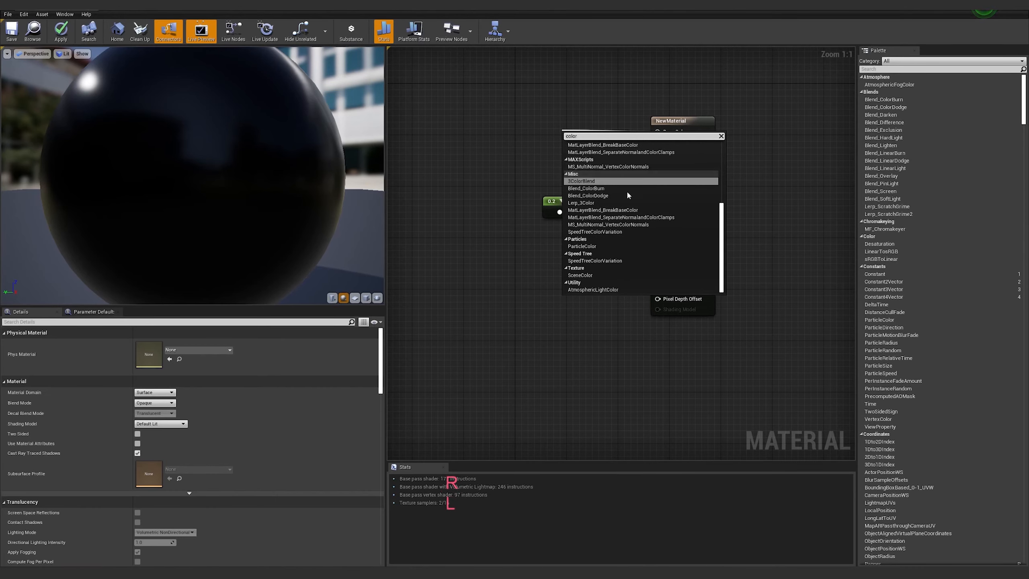
{"action": "scroll", "coordinate": [667, 253], "scroll_direction": "up", "scroll_amount": 3}
{"action": "scroll", "coordinate": [669, 252], "scroll_direction": "up", "scroll_amount": 2}
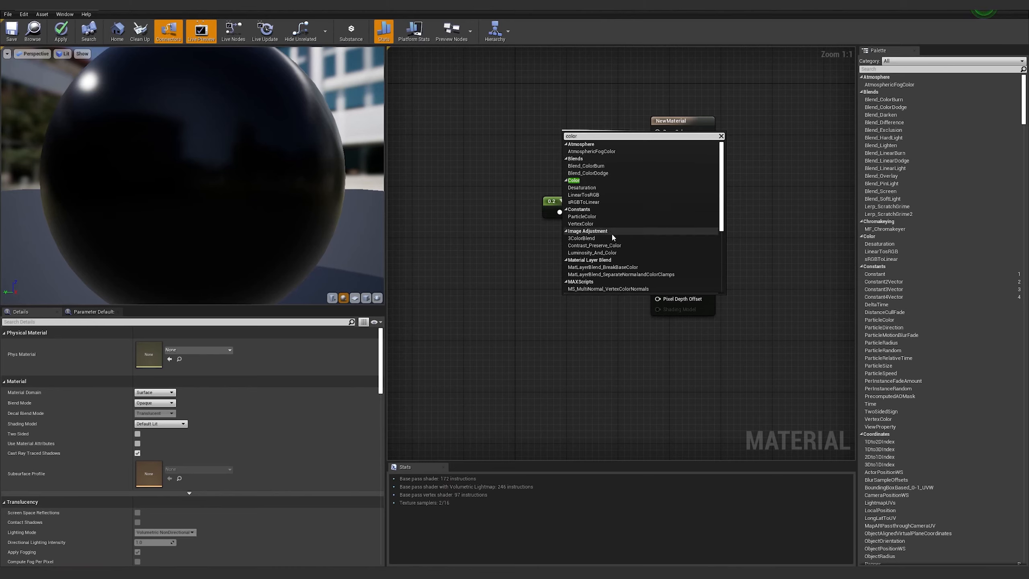
{"action": "scroll", "coordinate": [609, 237], "scroll_direction": "down", "scroll_amount": 3}
{"action": "scroll", "coordinate": [607, 245], "scroll_direction": "up", "scroll_amount": 3}
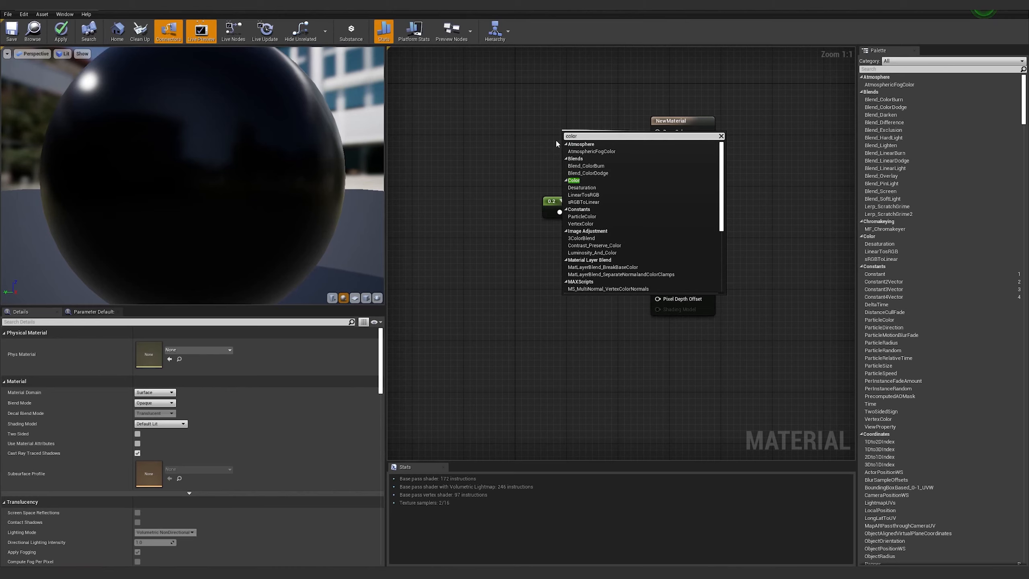
- Search for "constant" nodes instead and add a Constant2Vector connected to NewMaterial's Base Color
{"action": "key", "text": "BackSpace"}
{"action": "key", "text": "BackSpace"}
{"action": "key", "text": "BackSpace"}
{"action": "key", "text": "BackSpace"}
{"action": "key", "text": "BackSpace"}
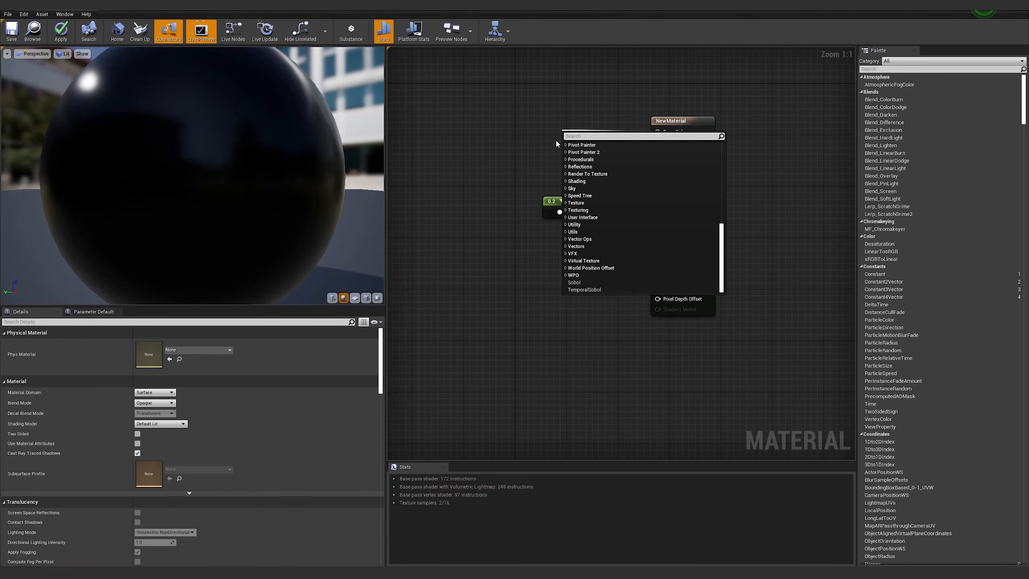
{"action": "type", "text": "constant"}
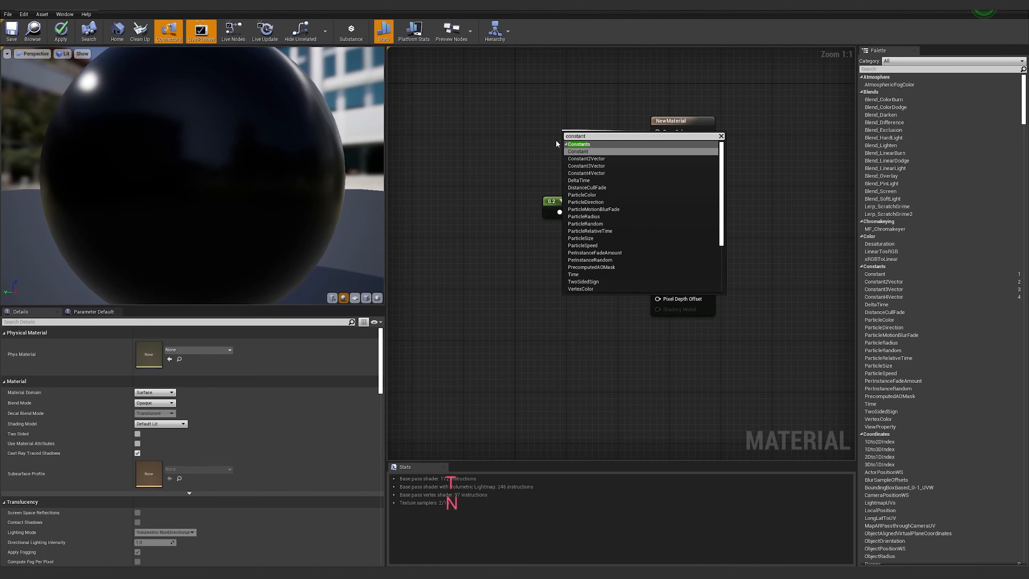
{"action": "left_click", "coordinate": [601, 158]}
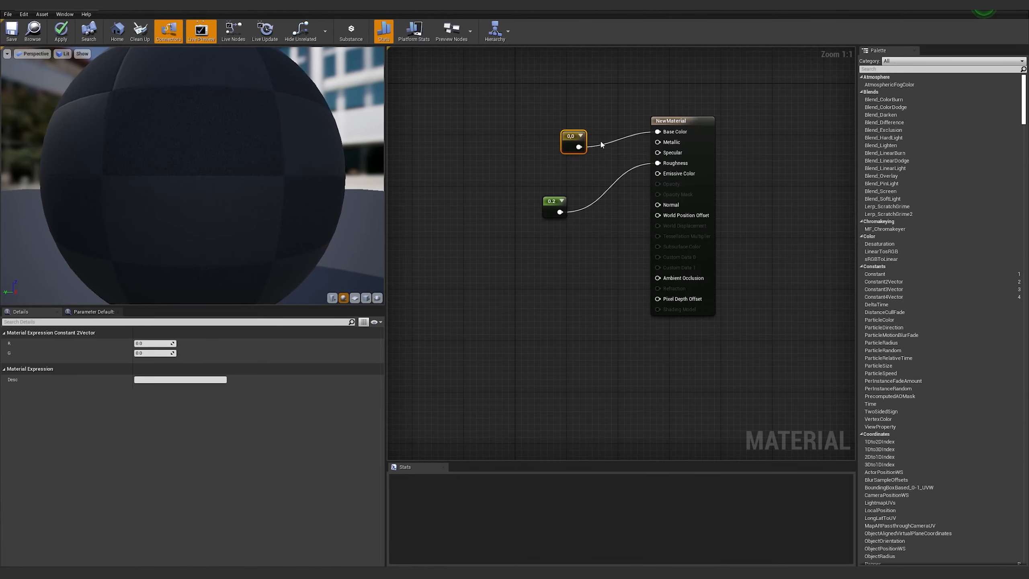
- Break the link into NewMaterial's Base Color and move the Constant2Vector node aside, away from the result node
{"action": "left_click", "coordinate": [658, 132]}
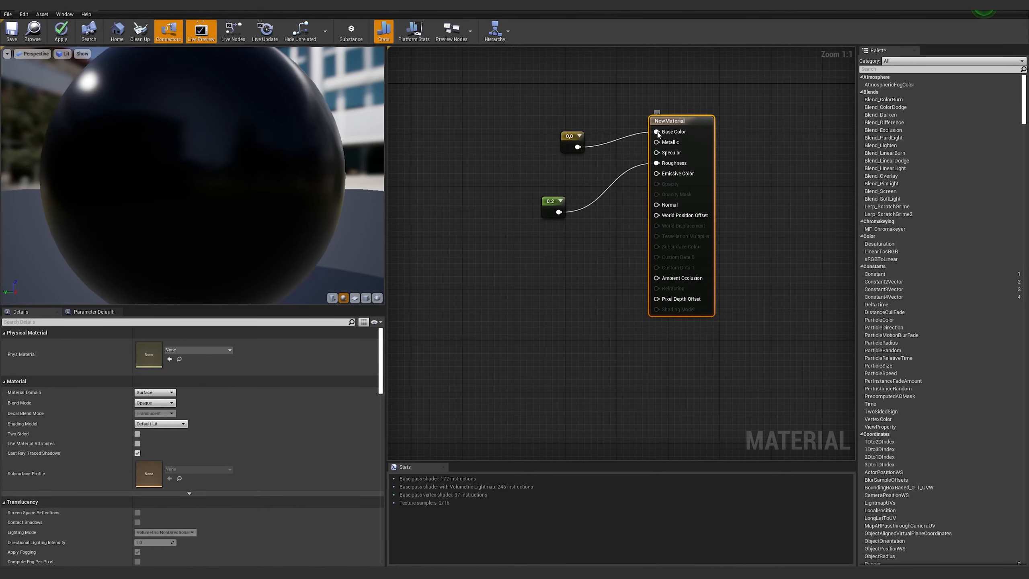
{"action": "right_click", "coordinate": [657, 132]}
{"action": "left_click", "coordinate": [678, 151]}
{"action": "left_click_drag", "start_coordinate": [571, 131], "coordinate": [468, 109]}
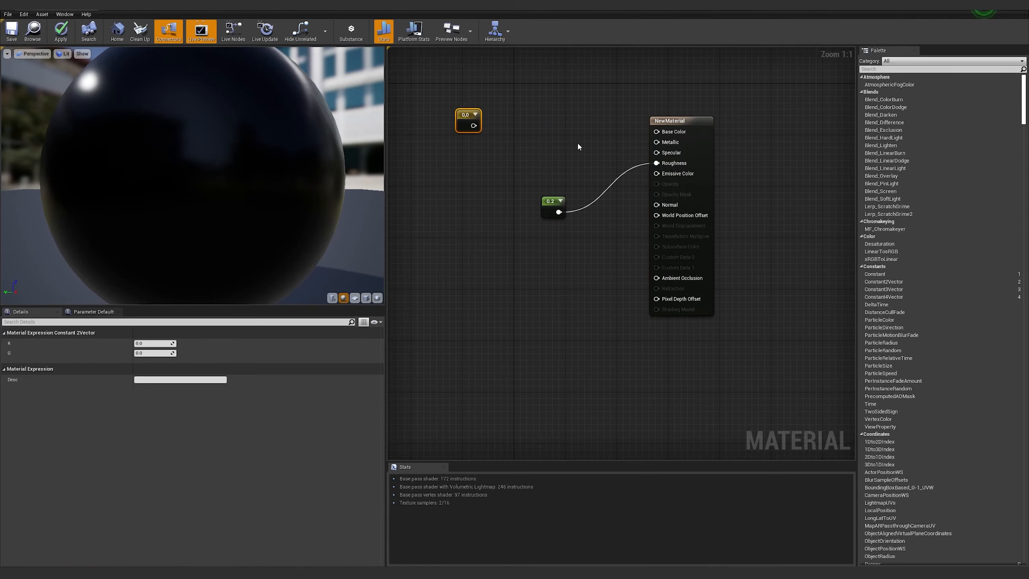
- Add a Constant3Vector node to the NewMaterial graph and place it beside the Constant2Vector node
{"action": "right_click", "coordinate": [552, 135]}
{"action": "type", "text": "cons"}
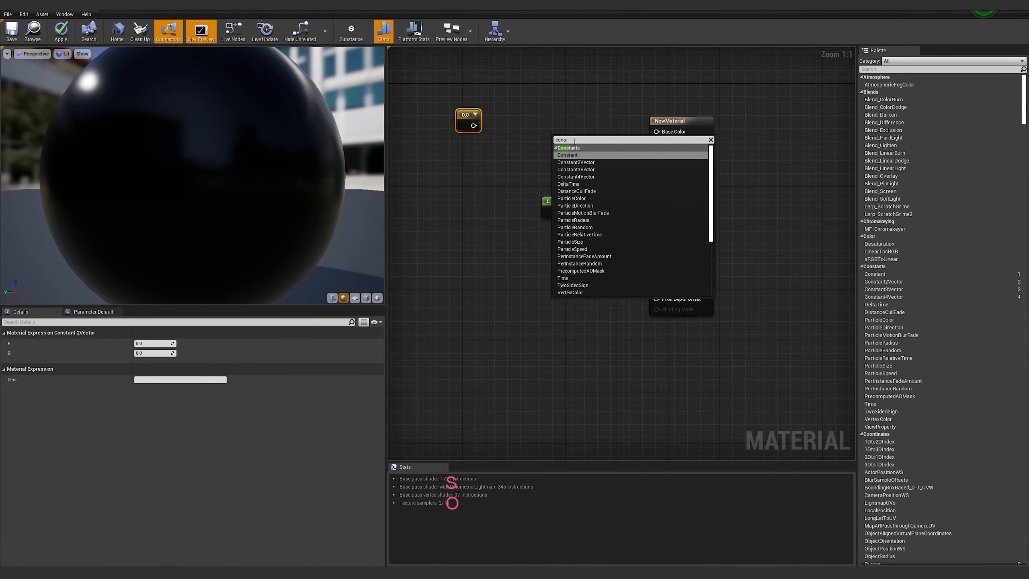
{"action": "left_click", "coordinate": [583, 169]}
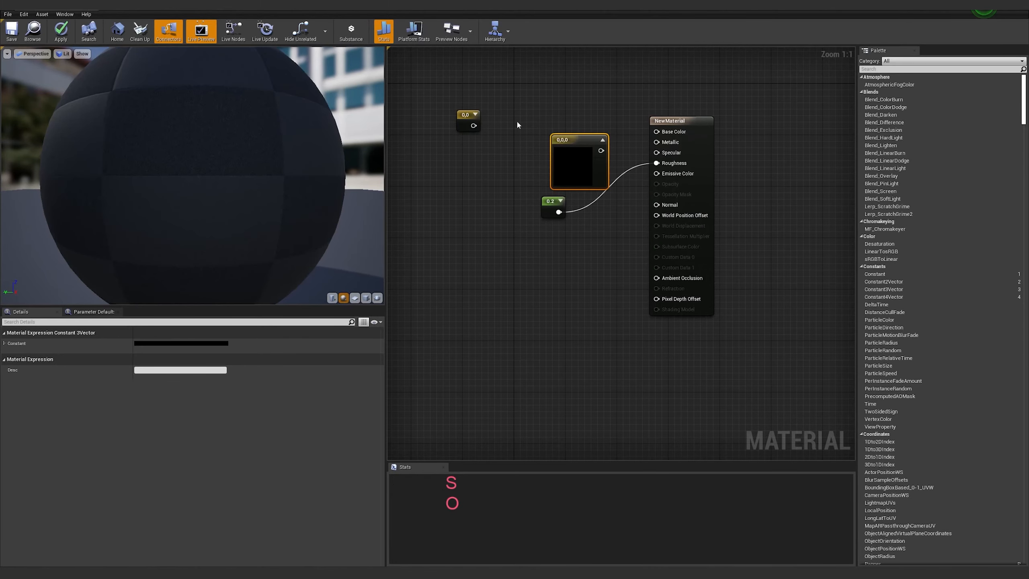
{"action": "left_click_drag", "start_coordinate": [589, 151], "coordinate": [539, 113]}
{"action": "left_click", "coordinate": [471, 201]}
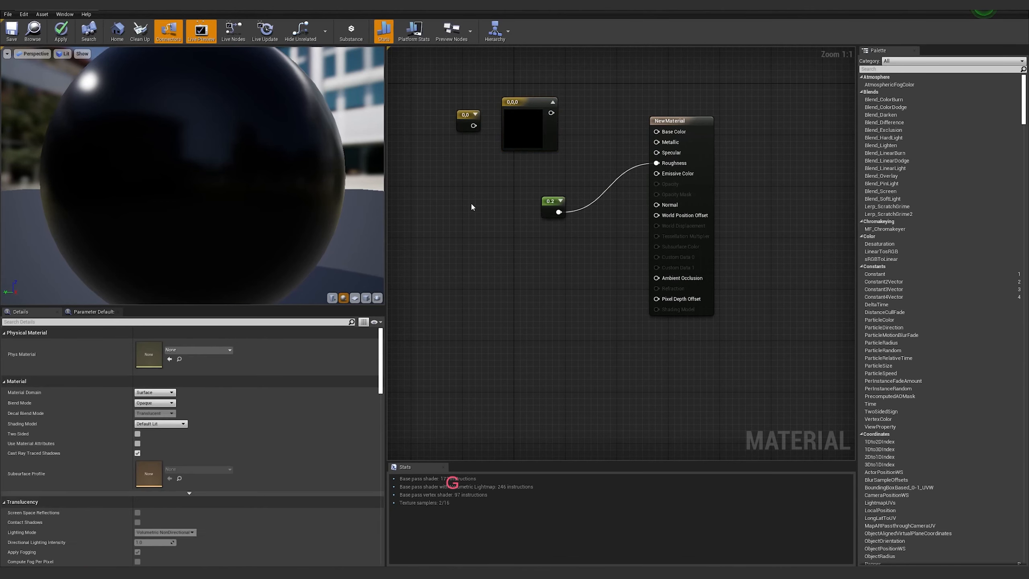
- Add a Constant4Vector node to the NewMaterial graph and place it below the Constant2Vector node
{"action": "key", "text": "shift+a"}
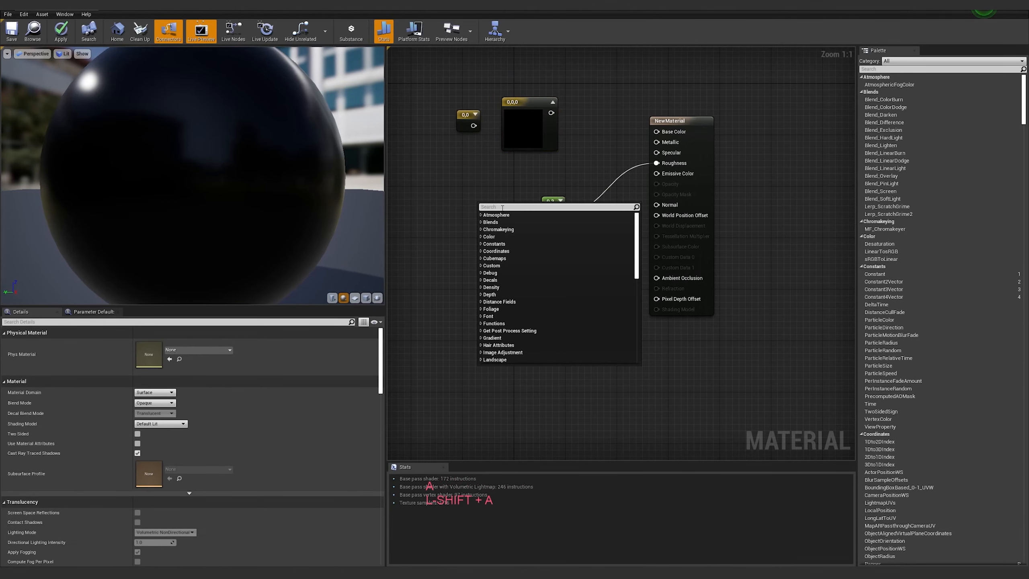
{"action": "type", "text": "con"}
{"action": "left_click", "coordinate": [502, 243]}
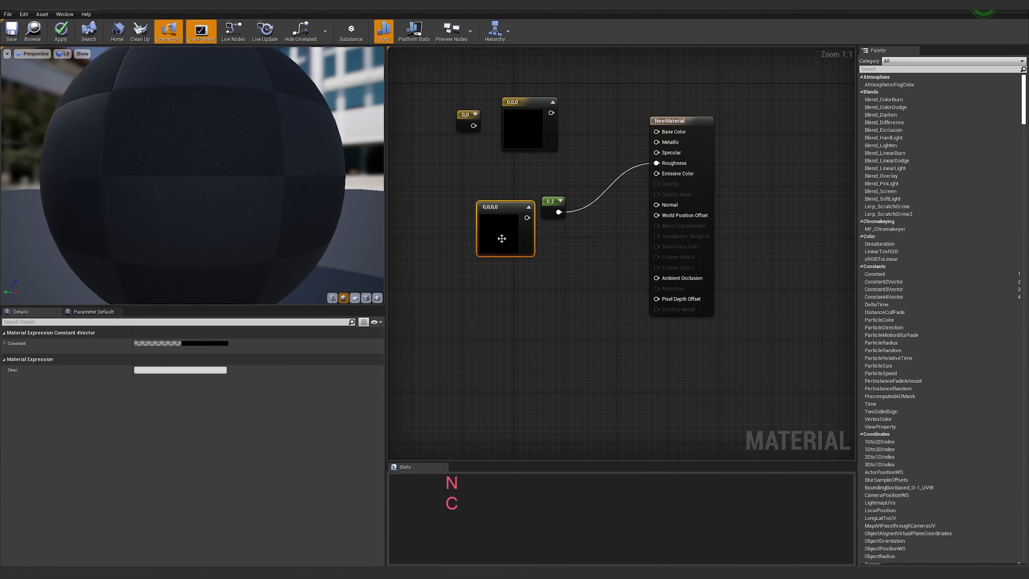
{"action": "left_click_drag", "start_coordinate": [501, 238], "coordinate": [442, 198]}
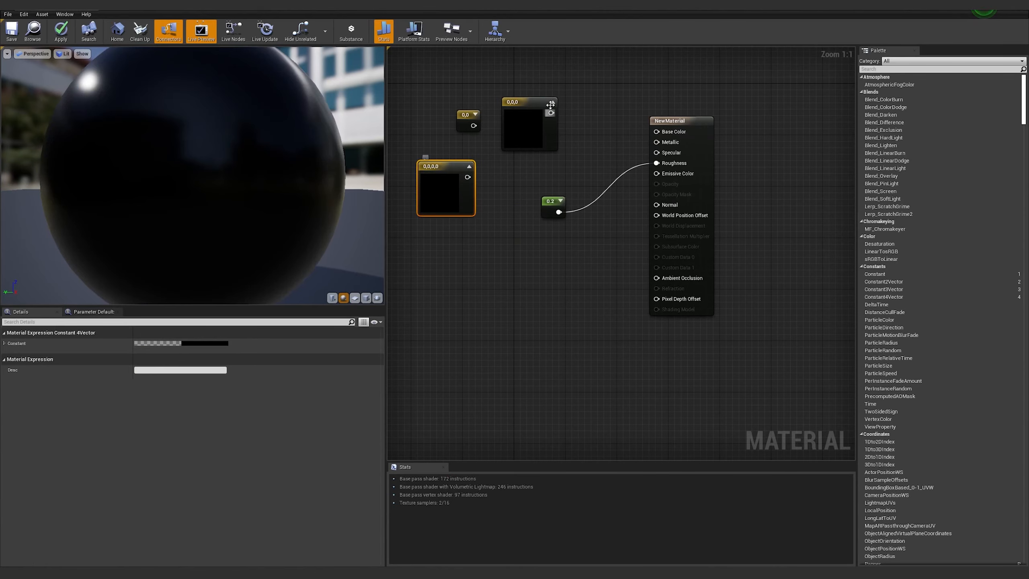
{"action": "left_click", "coordinate": [531, 120]}
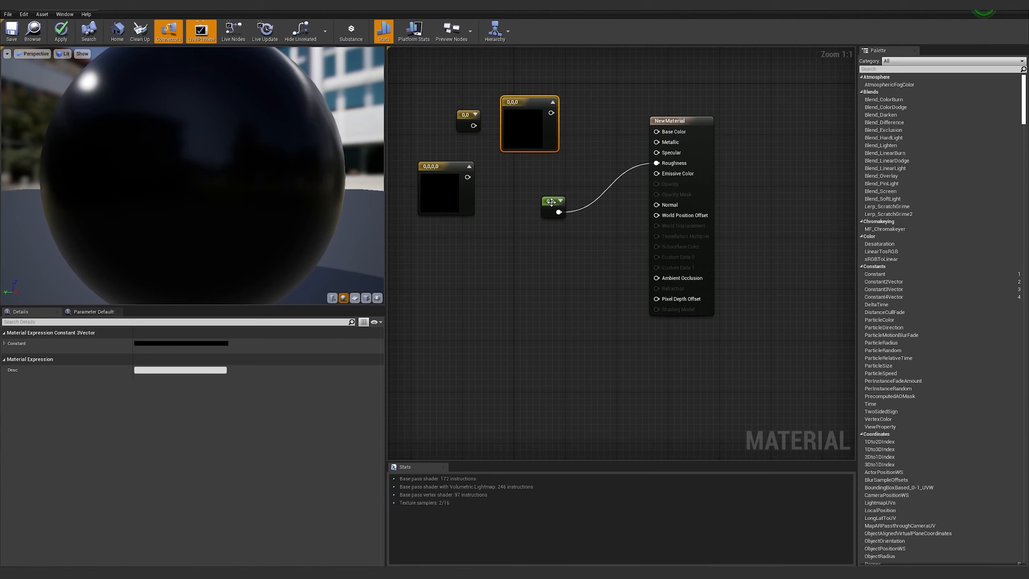
{"action": "left_click", "coordinate": [551, 203]}
{"action": "left_click", "coordinate": [422, 189]}
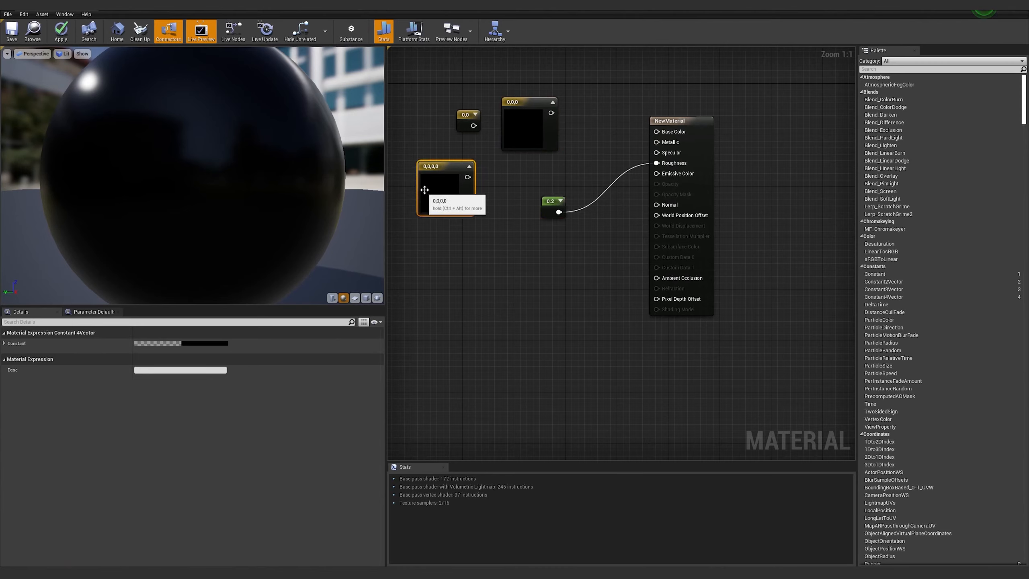
- Set the Constant3Vector to pink (0.734, 0.00382, 0.284) and connect it to NewMaterial's Base Color
{"action": "left_click", "coordinate": [523, 133]}
{"action": "double_click", "coordinate": [525, 130]}
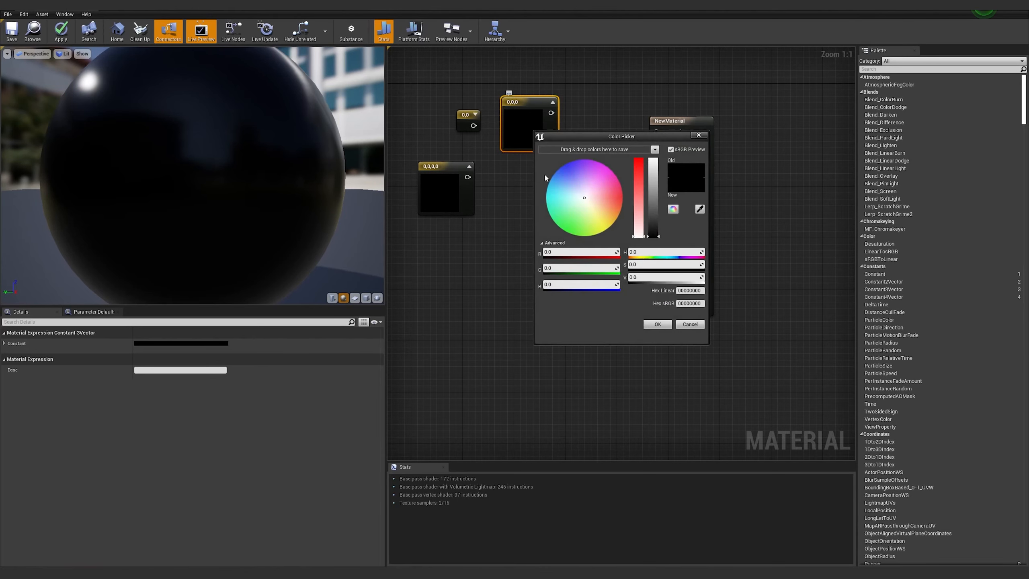
{"action": "left_click_drag", "start_coordinate": [653, 235], "coordinate": [654, 179]}
{"action": "left_click", "coordinate": [658, 324]}
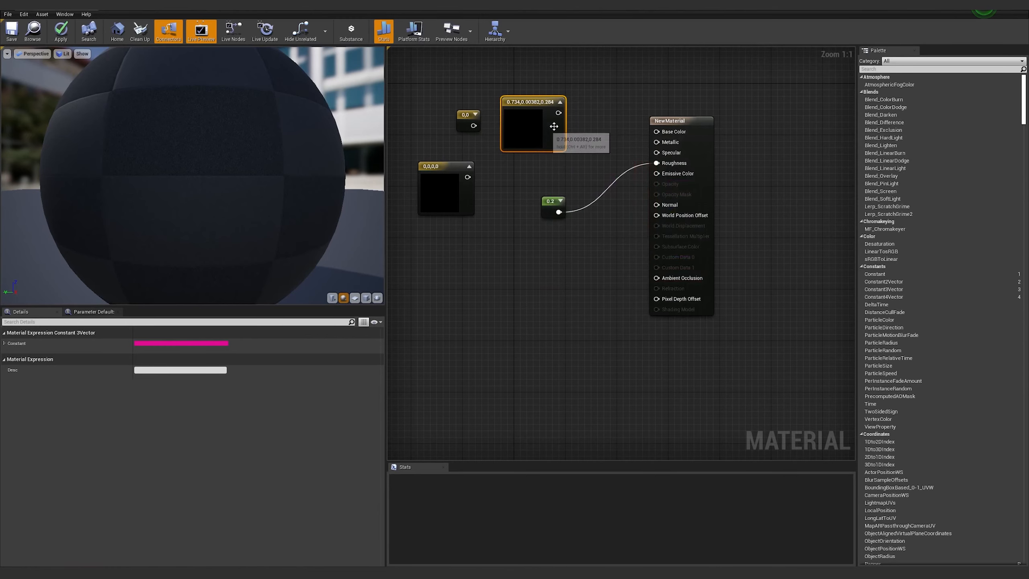
{"action": "left_click_drag", "start_coordinate": [558, 112], "coordinate": [656, 131]}
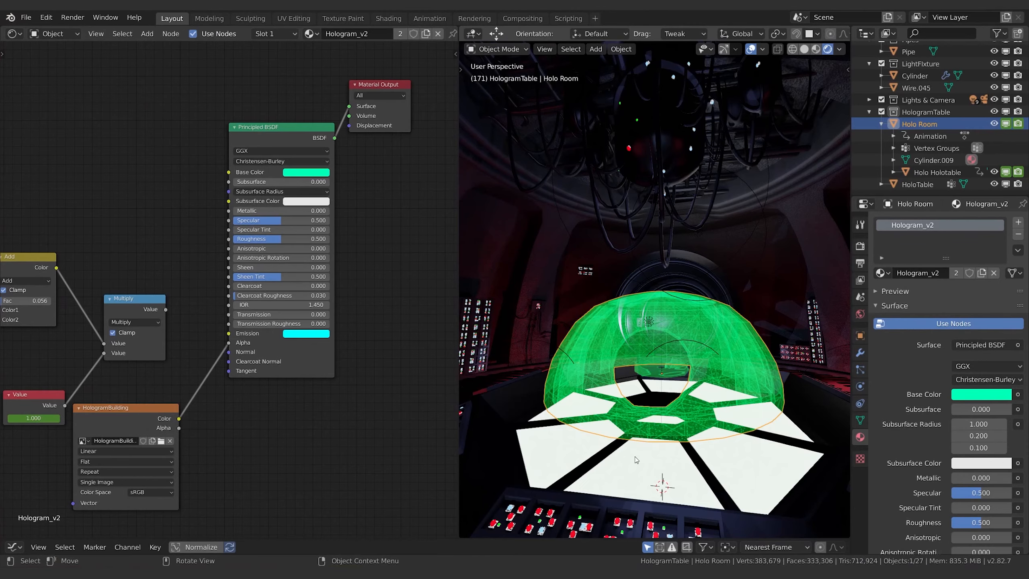
- Switch to Blender, select the grate floor and copy the Roughness value from DoorFrameMetal's Principled BSDF
{"action": "left_click", "coordinate": [636, 459]}
{"action": "scroll", "coordinate": [490, 383], "scroll_direction": "down", "scroll_amount": 5}
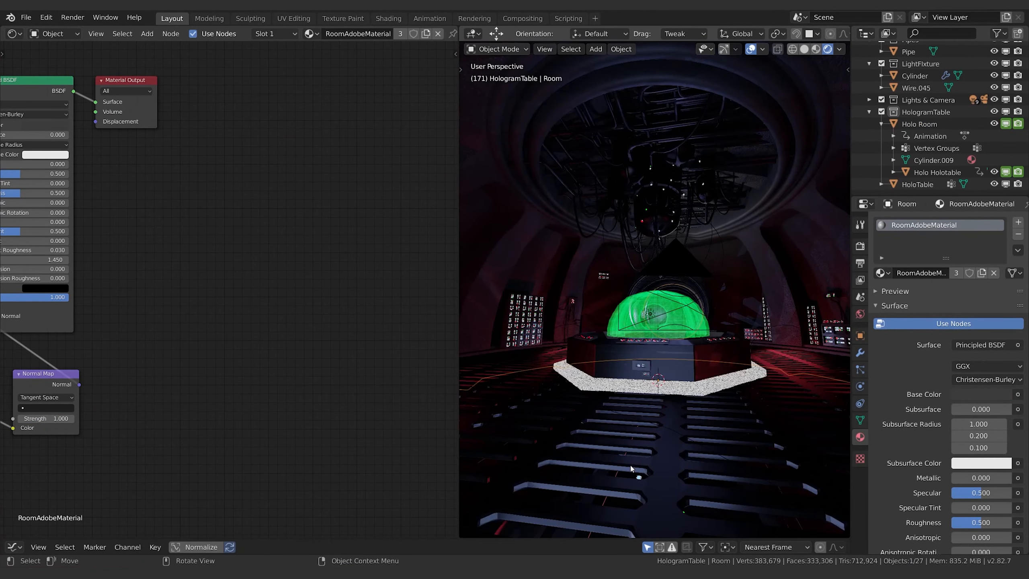
{"action": "left_click", "coordinate": [665, 464]}
{"action": "key", "text": "Home"}
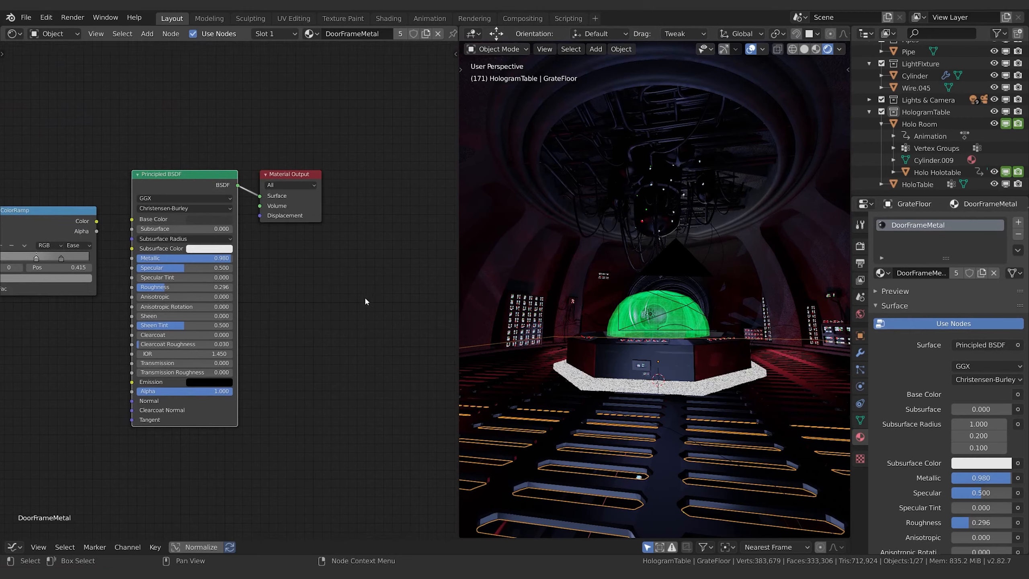
{"action": "left_click", "coordinate": [244, 270]}
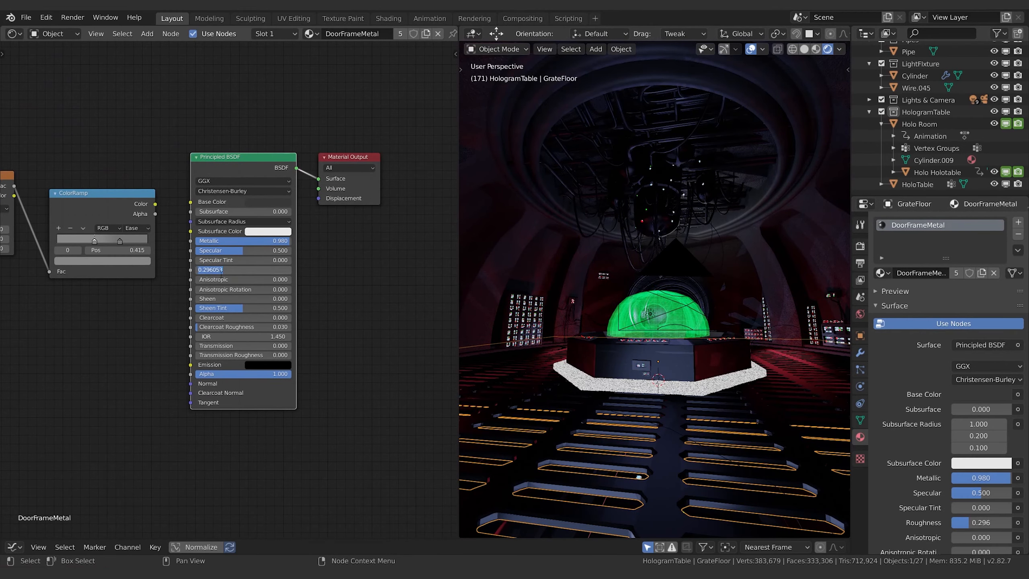
{"action": "key", "text": "ctrl+c"}
- Switch to Unreal Engine, set the constant feeding DoorFrameMetal's Roughness to the copied 0.2961, and apply the material
{"action": "key", "text": "alt+Tab"}
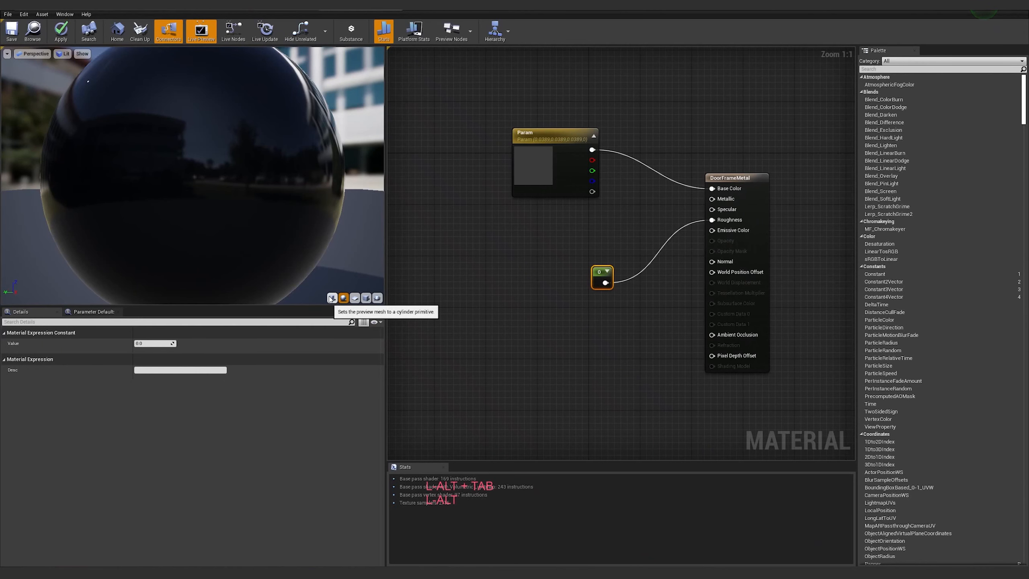
{"action": "left_click", "coordinate": [524, 327]}
{"action": "left_click", "coordinate": [602, 279]}
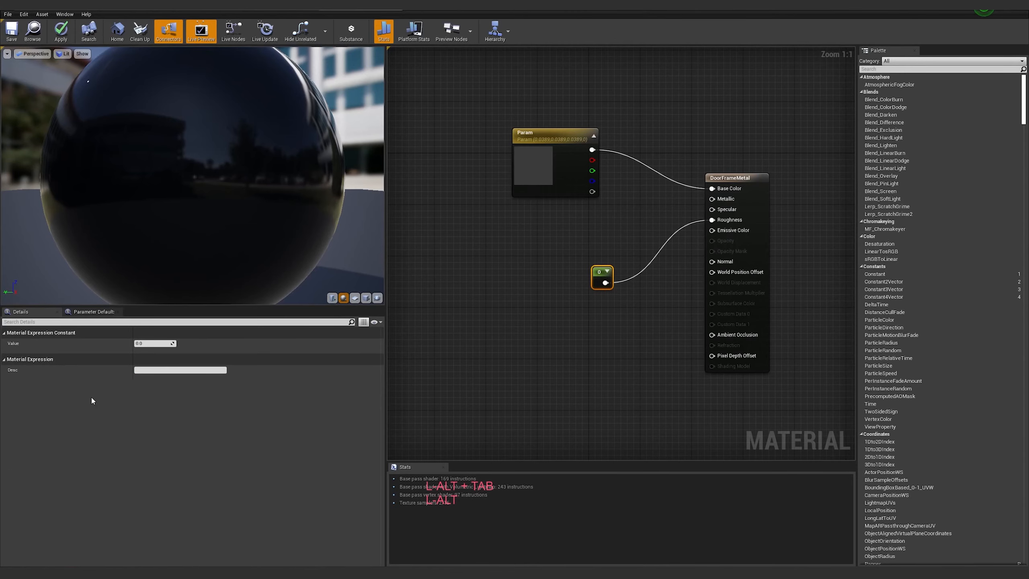
{"action": "left_click", "coordinate": [157, 343]}
{"action": "key", "text": "ctrl+v"}
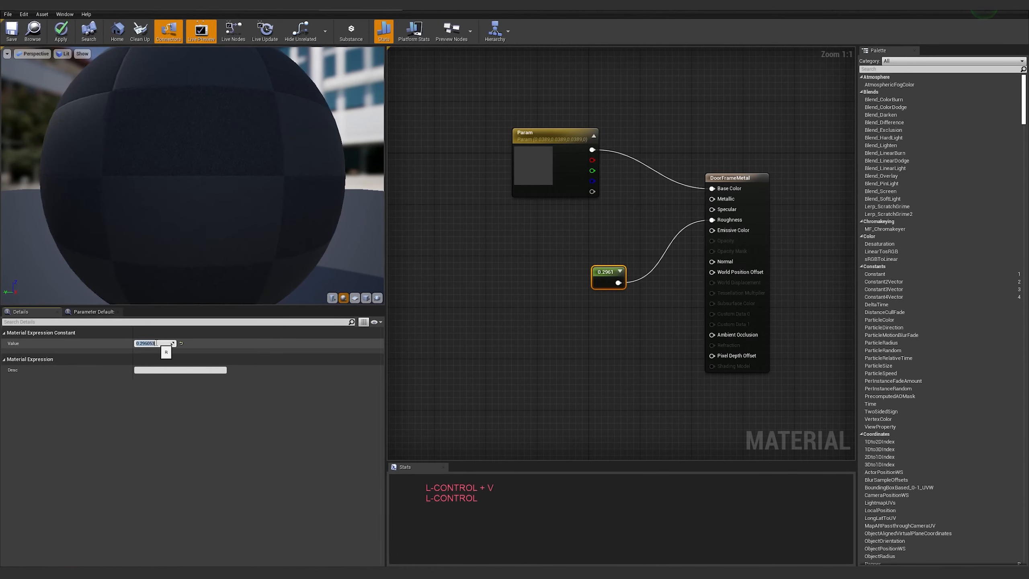
{"action": "key", "text": "Return"}
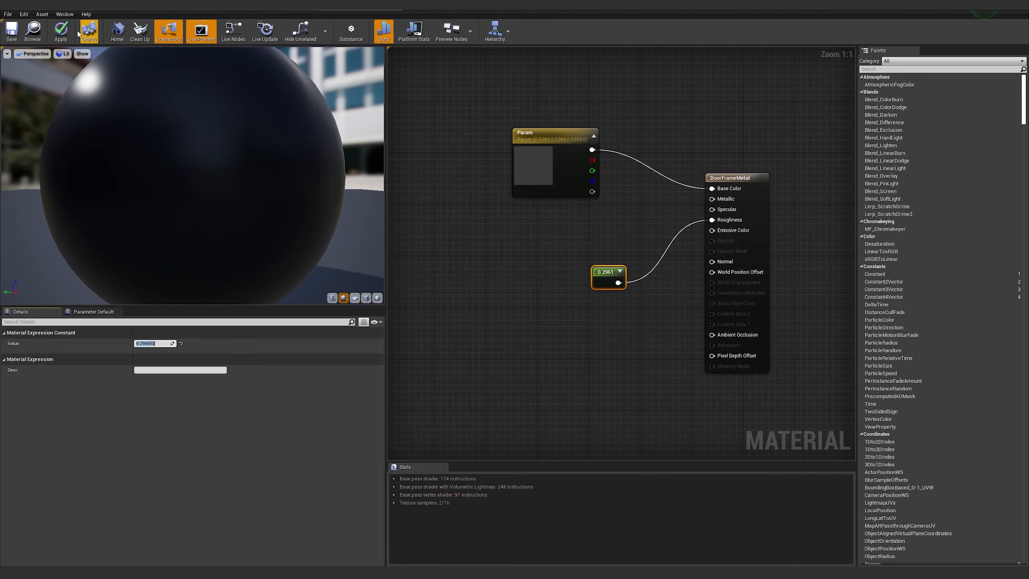
{"action": "left_click", "coordinate": [60, 33]}
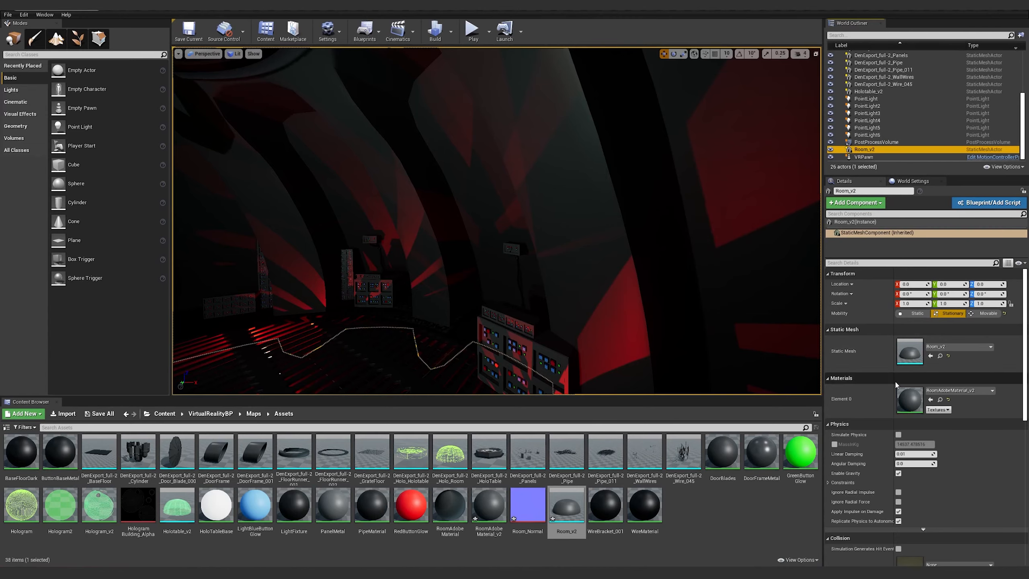
- Open RoomAdobeMaterial_v2 from the Room_v2 mesh and line up its metallic, specular and roughness constants near the result node
{"action": "left_click", "coordinate": [569, 216]}
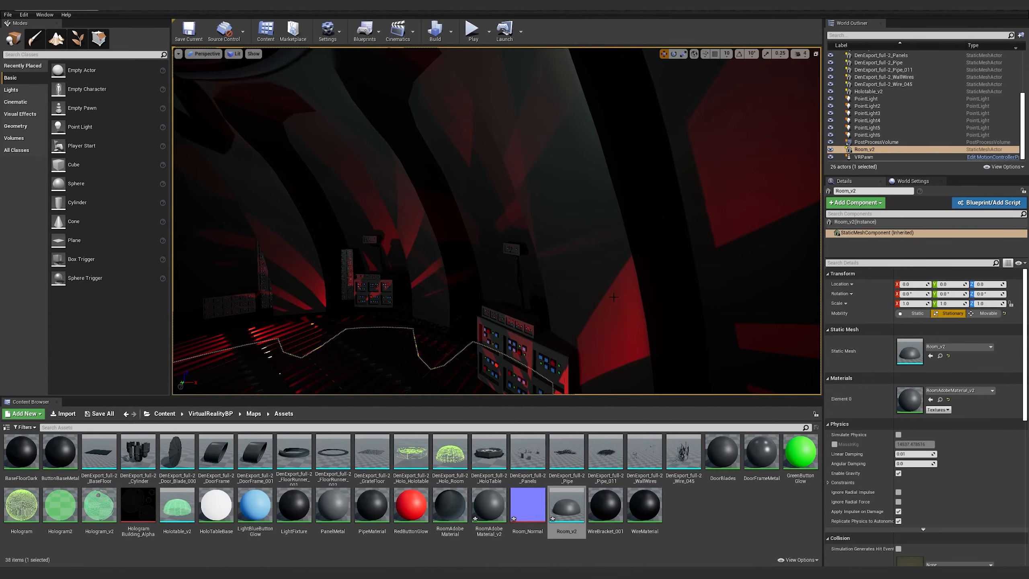
{"action": "double_click", "coordinate": [909, 399]}
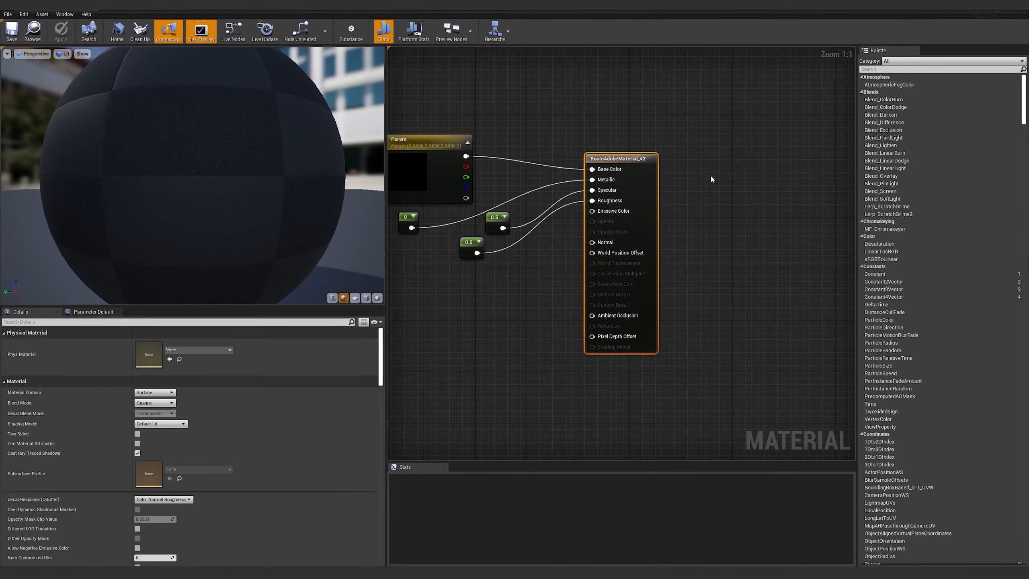
{"action": "right_click_drag", "start_coordinate": [486, 302], "coordinate": [550, 314]}
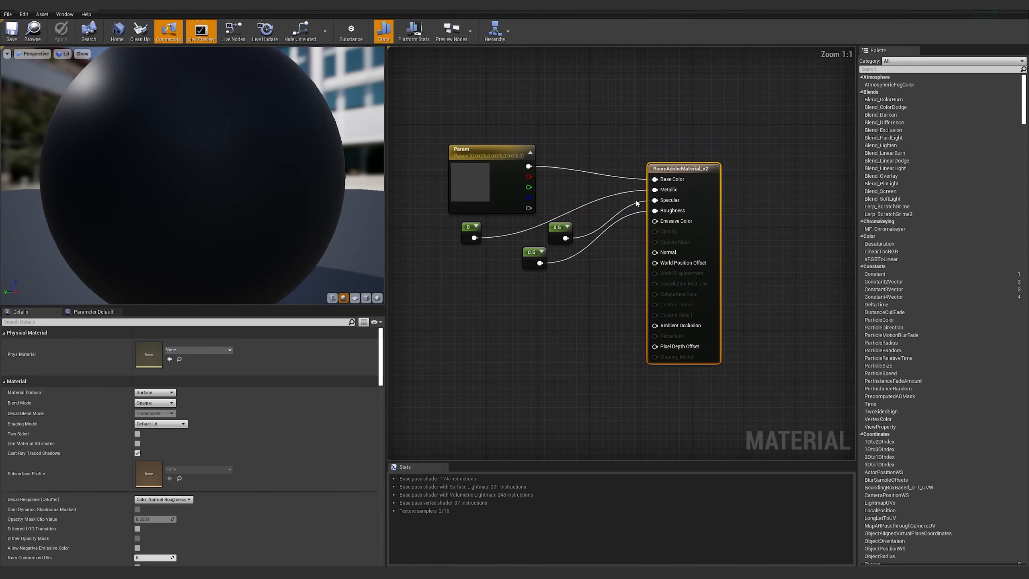
{"action": "left_click", "coordinate": [531, 254]}
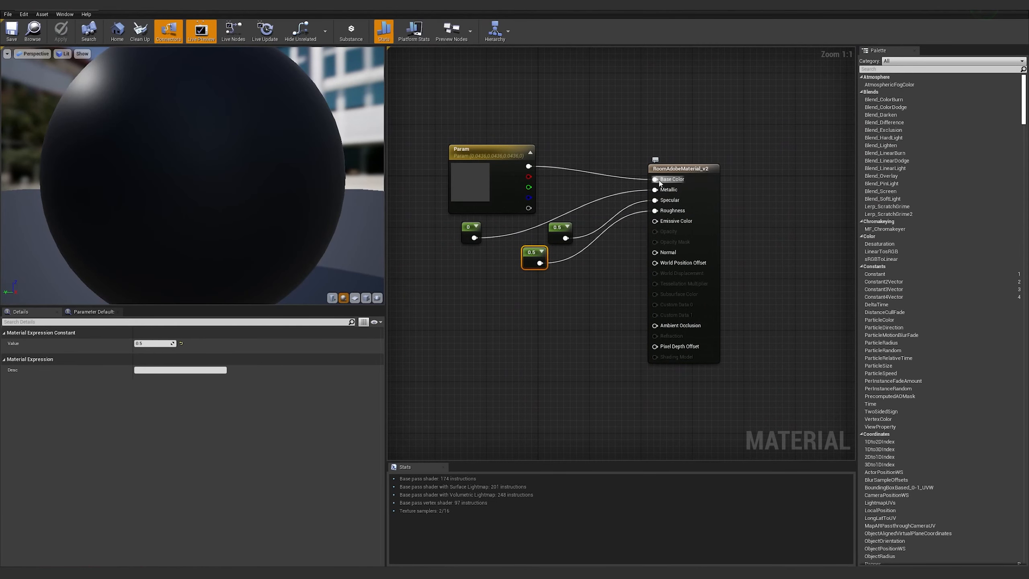
{"action": "left_click_drag", "start_coordinate": [534, 255], "coordinate": [550, 255]}
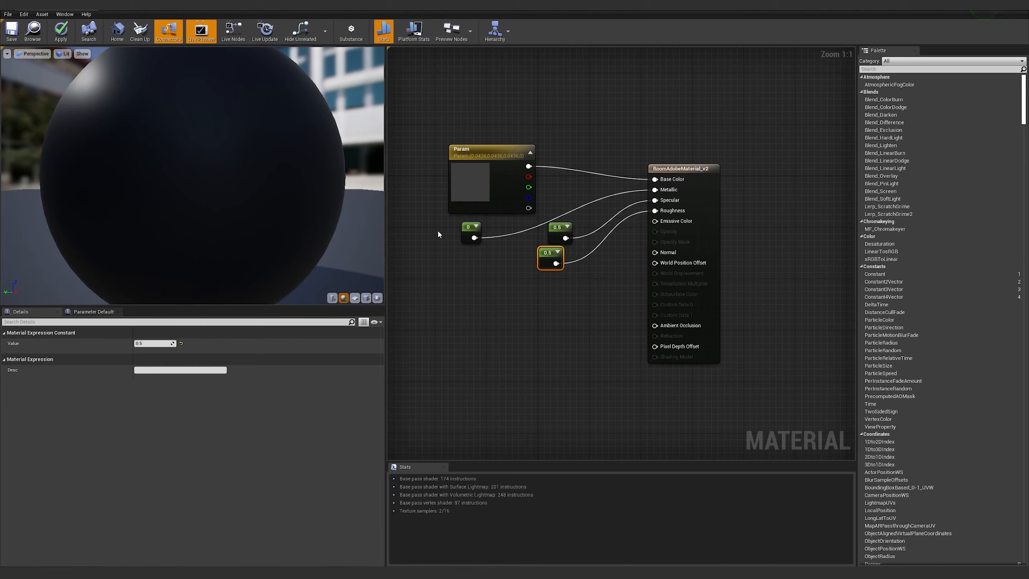
{"action": "left_click_drag", "start_coordinate": [469, 228], "coordinate": [561, 195]}
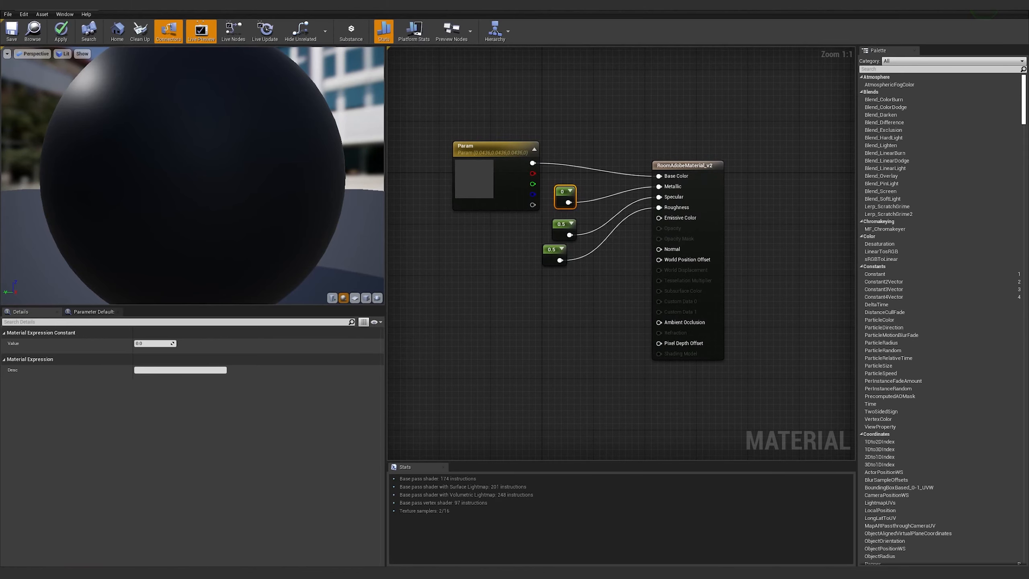
- Add the Room_Normal texture from the project assets to the RoomAdobeMaterial_v2 graph and place it below the constants
{"action": "right_click_drag", "start_coordinate": [506, 101], "coordinate": [586, 84]}
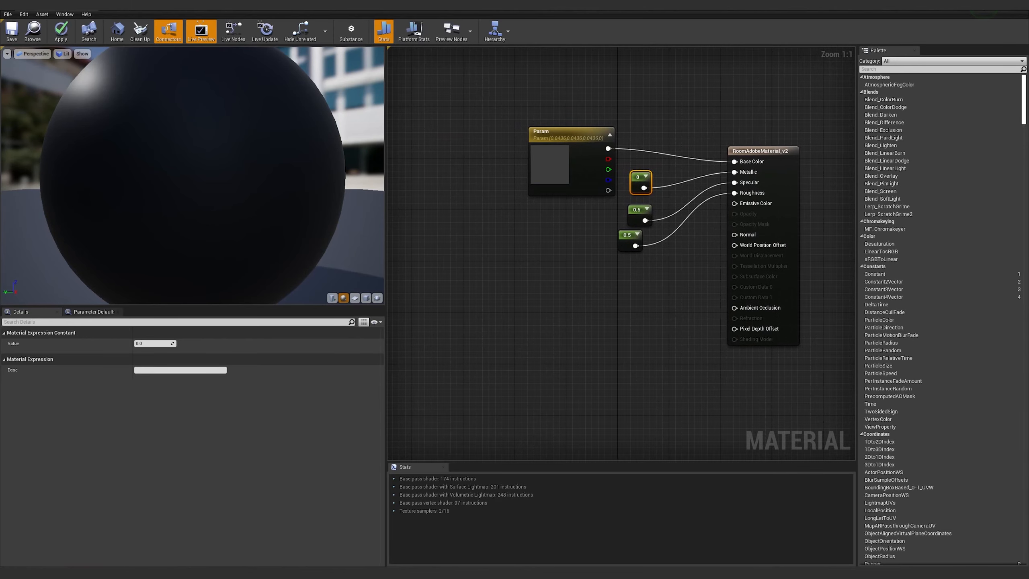
{"action": "left_click", "coordinate": [1007, 3]}
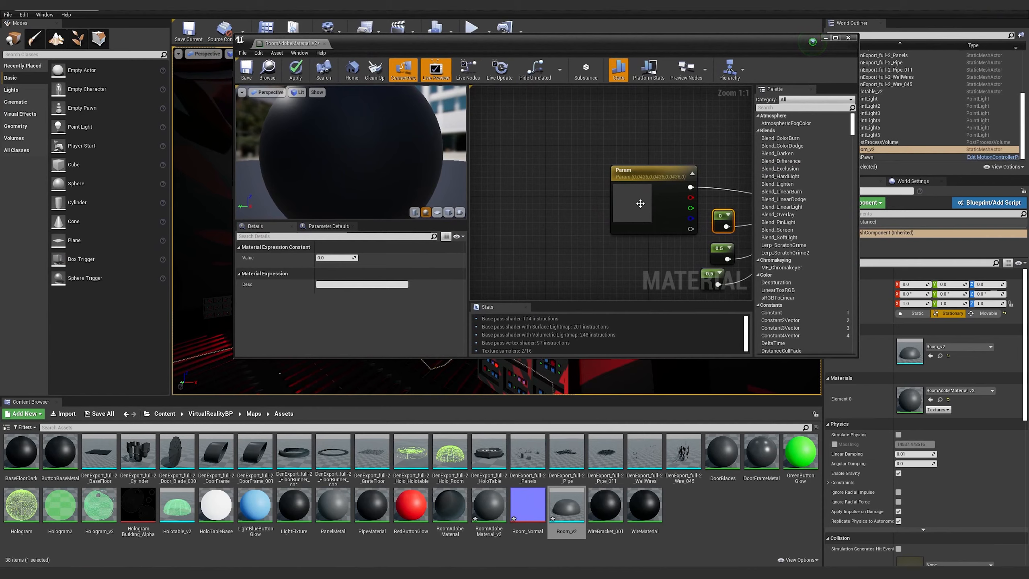
{"action": "left_click_drag", "start_coordinate": [535, 535], "coordinate": [612, 272]}
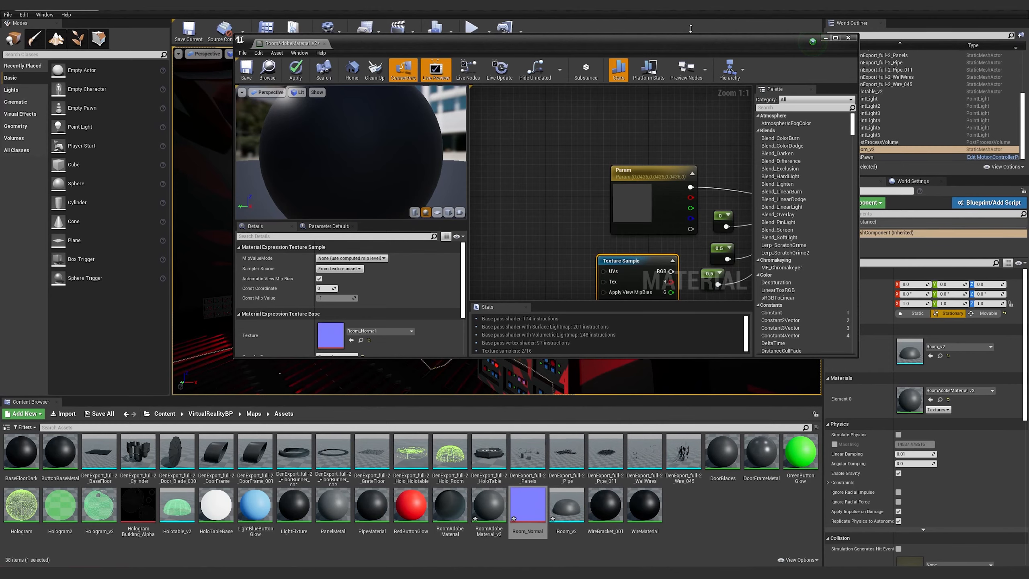
{"action": "left_click", "coordinate": [834, 38]}
{"action": "left_click_drag", "start_coordinate": [551, 219], "coordinate": [577, 291]}
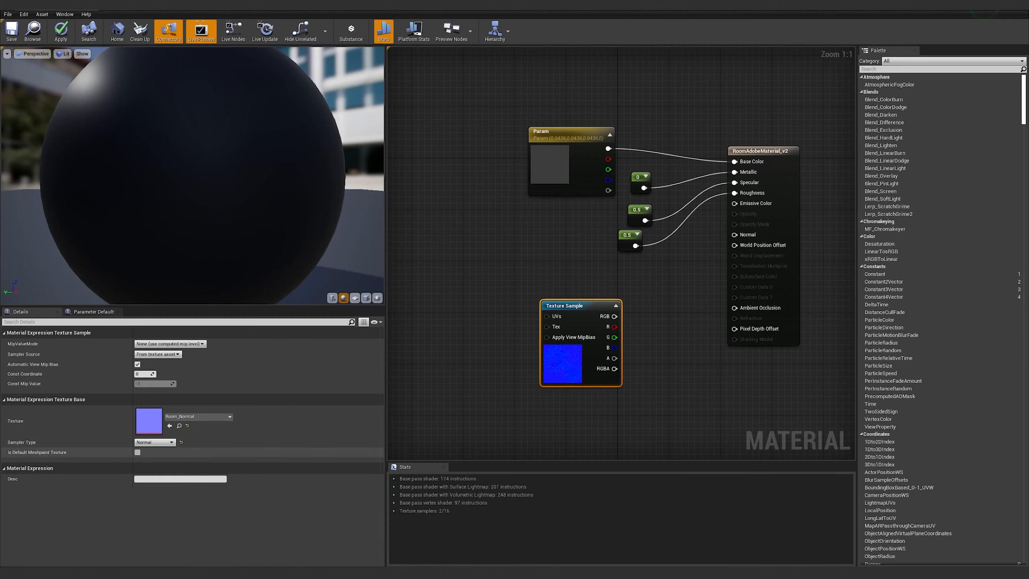
- Choose Normal as the Room_Normal texture sample's sampler type and connect its RGB output to the material's Normal input
{"action": "left_click", "coordinate": [153, 442]}
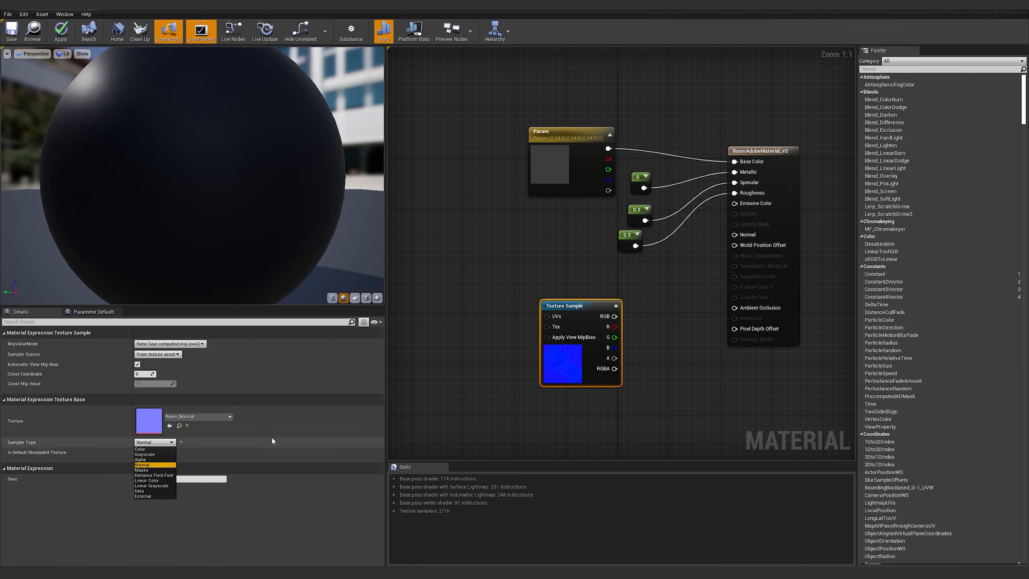
{"action": "left_click", "coordinate": [152, 465]}
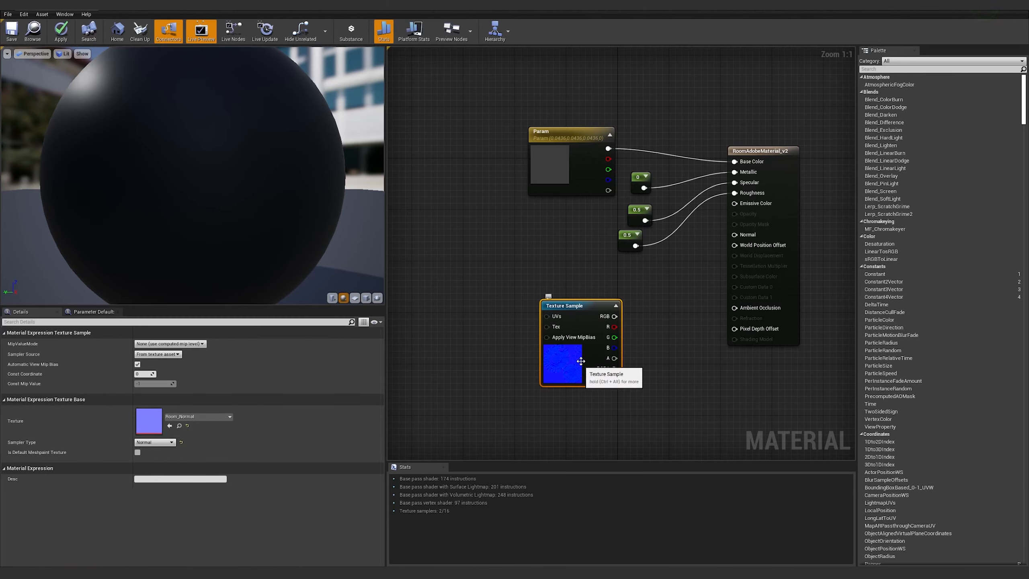
{"action": "left_click_drag", "start_coordinate": [615, 316], "coordinate": [734, 234]}
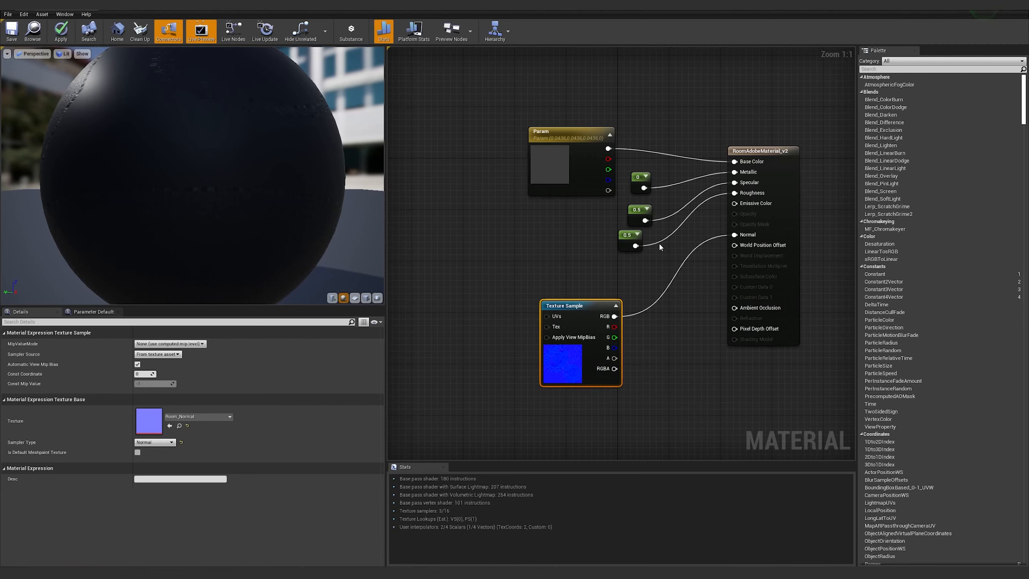
- Inspect the surface bumps on the preview sphere from another angle, and save RoomAdobeMaterial_v2
{"action": "left_click_drag", "start_coordinate": [198, 115], "coordinate": [184, 166]}
{"action": "mouse_move", "coordinate": [242, 199]}
{"action": "left_mouse_down"}
{"action": "mouse_move", "coordinate": [237, 191]}
{"action": "mouse_move", "coordinate": [233, 202]}
{"action": "left_mouse_up"}
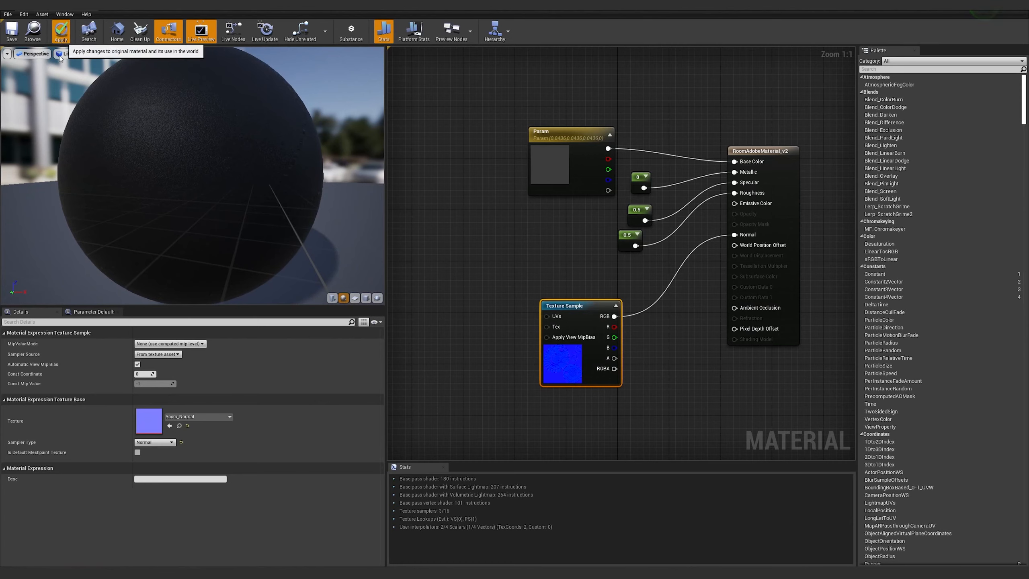
{"action": "left_click", "coordinate": [11, 36]}
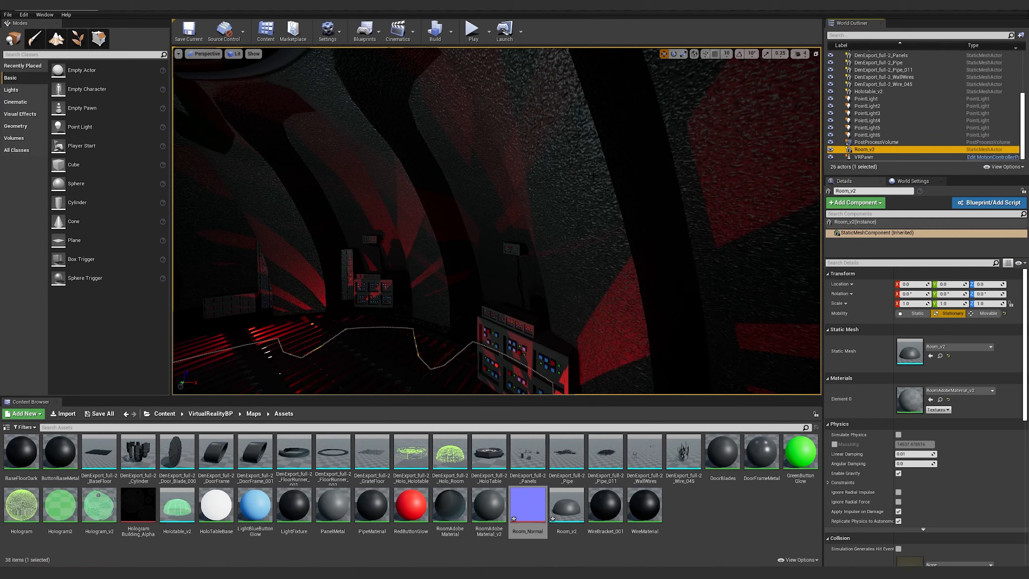
- Switch to Blender and move the Room_Normal image texture node slightly down in the RoomAdobeMaterial_v2 node tree
{"action": "left_click", "coordinate": [382, 550]}
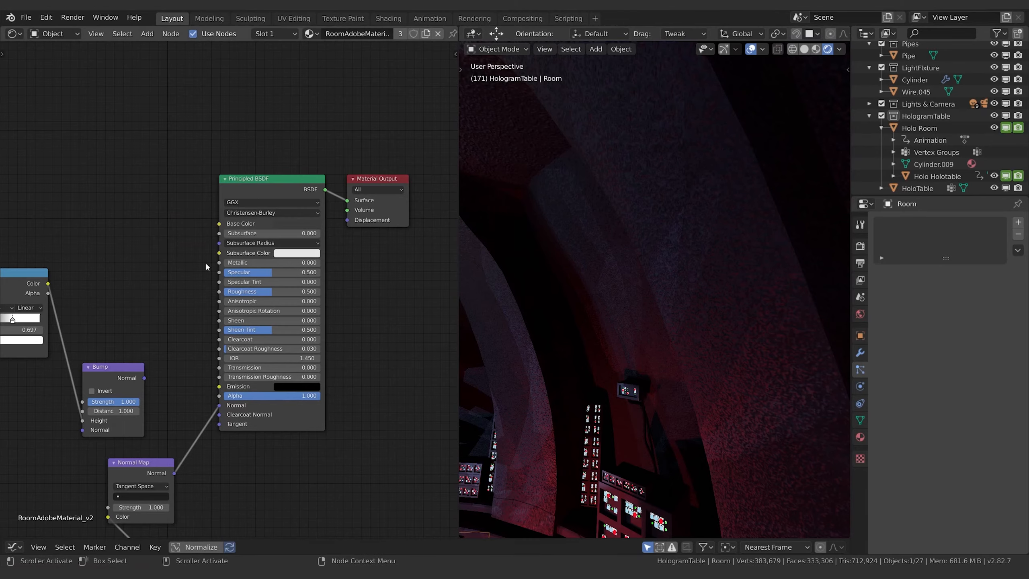
{"action": "middle_click_drag", "start_coordinate": [206, 267], "coordinate": [437, 89]}
{"action": "scroll", "coordinate": [28, 347], "scroll_direction": "down", "scroll_amount": 2}
{"action": "middle_click_drag", "start_coordinate": [287, 323], "coordinate": [256, 419]}
{"action": "scroll", "coordinate": [169, 394], "scroll_direction": "down", "scroll_amount": 1}
{"action": "left_click_drag", "start_coordinate": [131, 381], "coordinate": [139, 407]}
{"action": "middle_click_drag", "start_coordinate": [213, 394], "coordinate": [176, 401]}
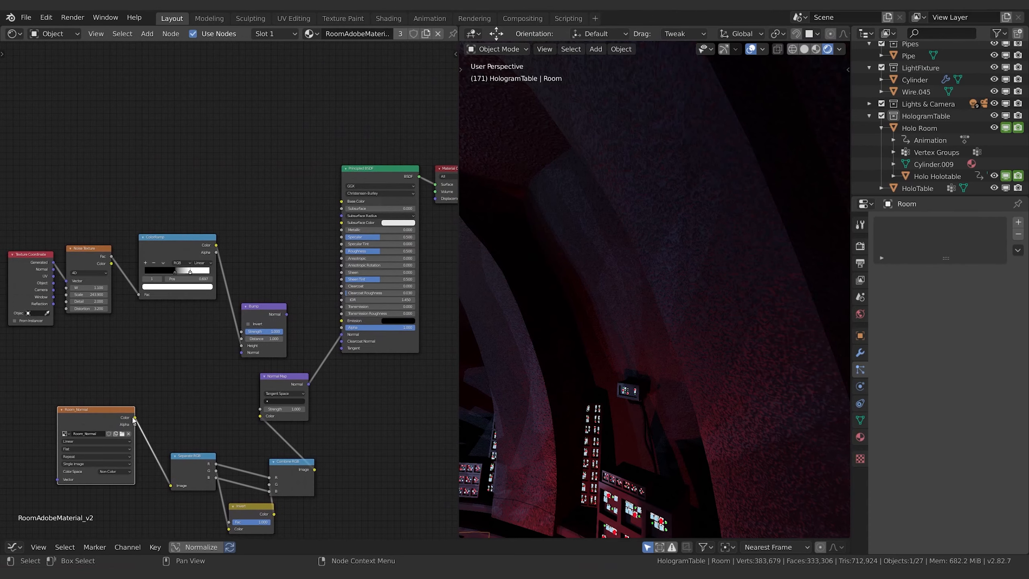
- Connect Room_Normal's Color directly to the Principled BSDF's Normal, and move the Normal Map and Separate RGB nodes aside
{"action": "left_click_drag", "start_coordinate": [136, 418], "coordinate": [355, 335]}
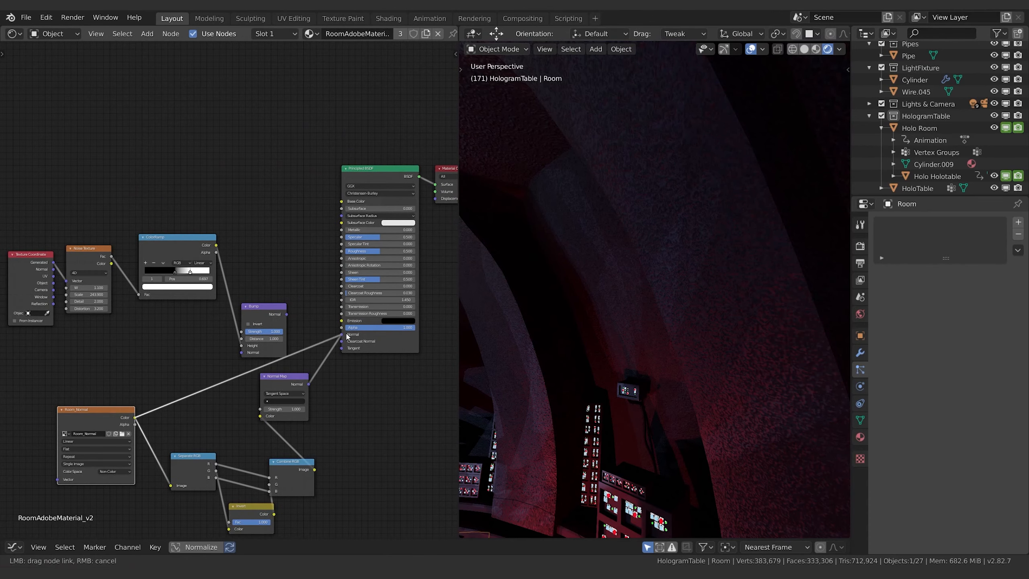
{"action": "left_click_drag", "start_coordinate": [290, 381], "coordinate": [294, 412]}
{"action": "left_click_drag", "start_coordinate": [191, 456], "coordinate": [211, 462]}
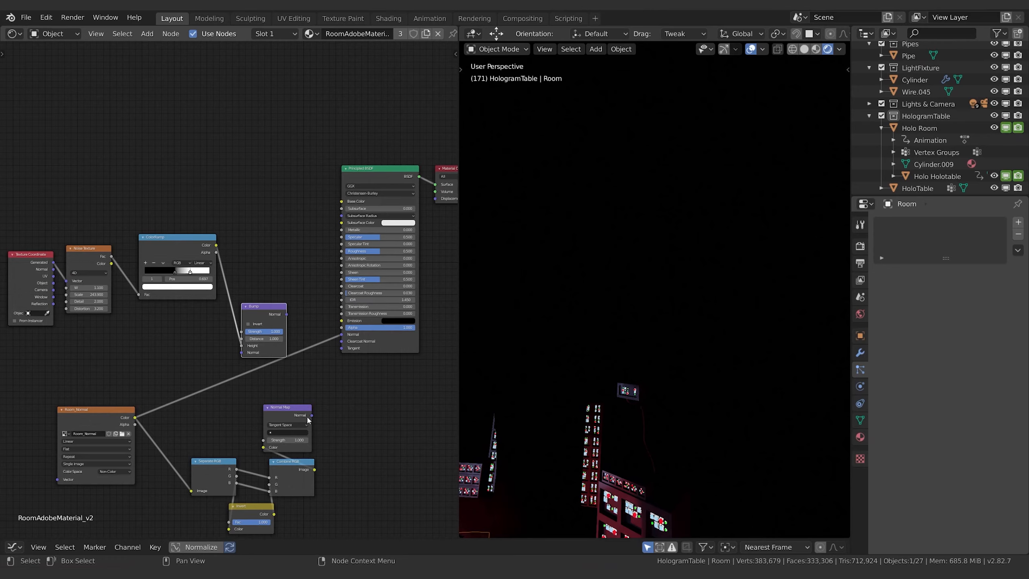
- Connect the Normal Map node's Normal output to the Principled BSDF's Normal input
{"action": "left_click_drag", "start_coordinate": [311, 415], "coordinate": [342, 334]}
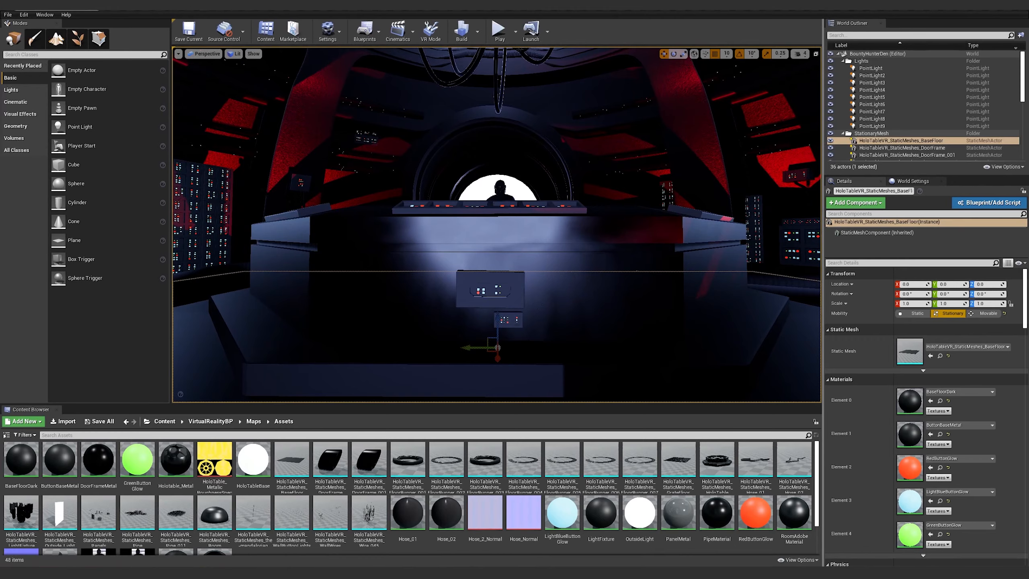
- Switch to Unreal Engine, open the hologram table's static mesh from the level, and overlay UV Channel 0 on its preview
{"action": "middle_click_drag", "start_coordinate": [537, 235], "coordinate": [543, 266]}
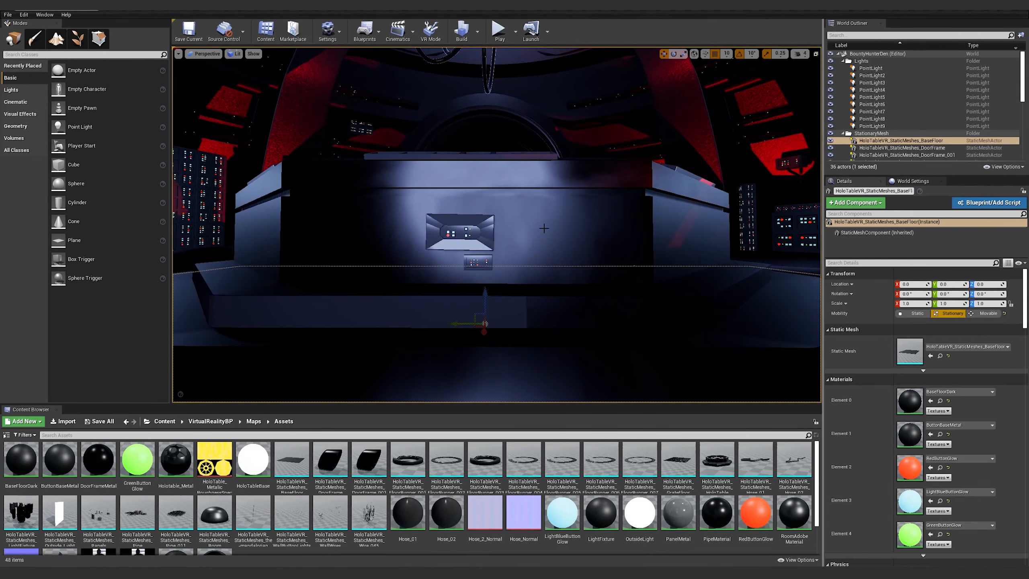
{"action": "mouse_move", "coordinate": [544, 228]}
{"action": "middle_mouse_down"}
{"action": "mouse_move", "coordinate": [538, 251]}
{"action": "mouse_move", "coordinate": [538, 208]}
{"action": "middle_mouse_up"}
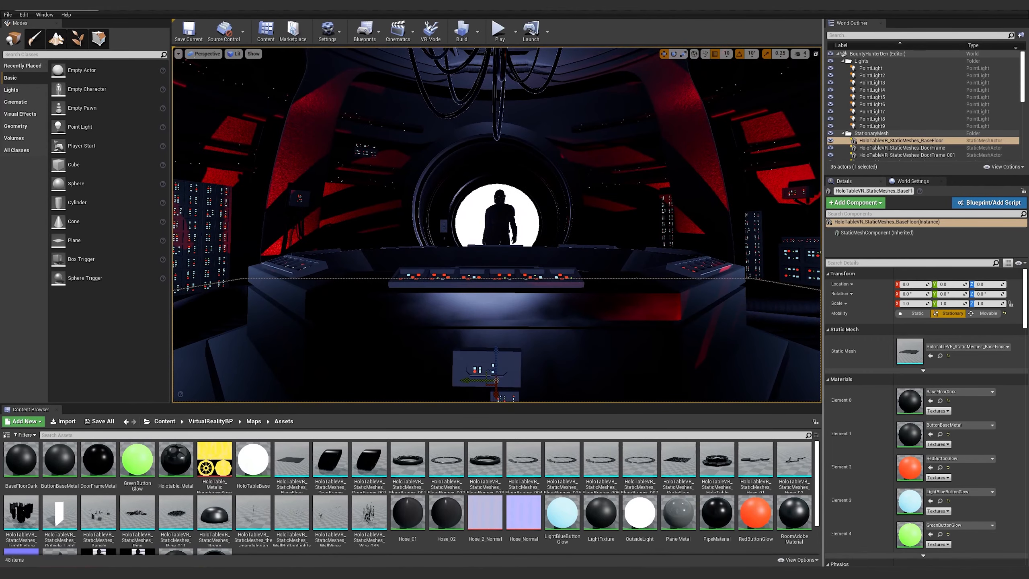
{"action": "mouse_move", "coordinate": [520, 286]}
{"action": "right_mouse_down"}
{"action": "mouse_move", "coordinate": [514, 324]}
{"action": "mouse_move", "coordinate": [521, 290]}
{"action": "mouse_move", "coordinate": [522, 302]}
{"action": "right_mouse_up"}
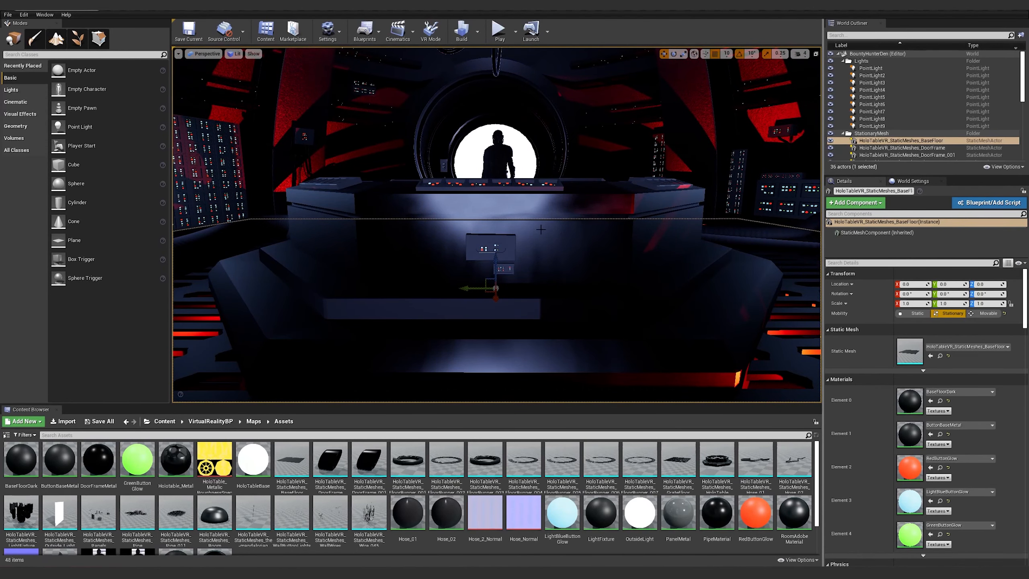
{"action": "left_click", "coordinate": [562, 238]}
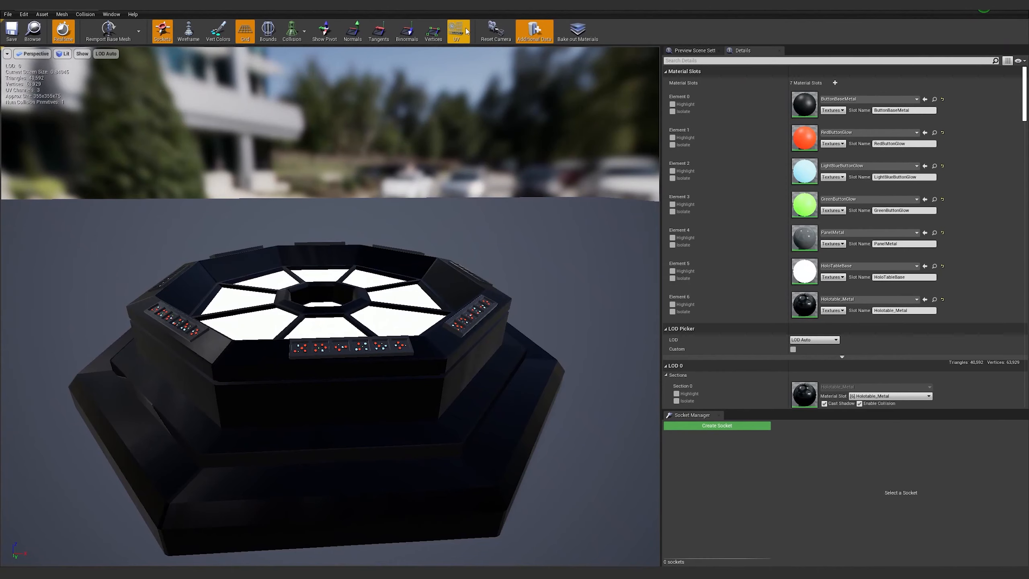
{"action": "left_click", "coordinate": [457, 30]}
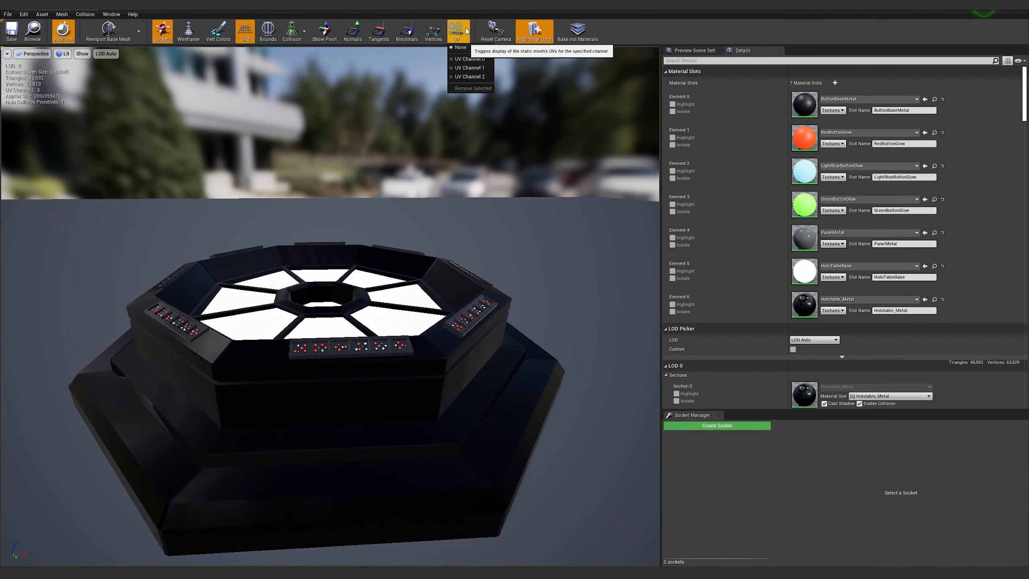
{"action": "left_click", "coordinate": [469, 59]}
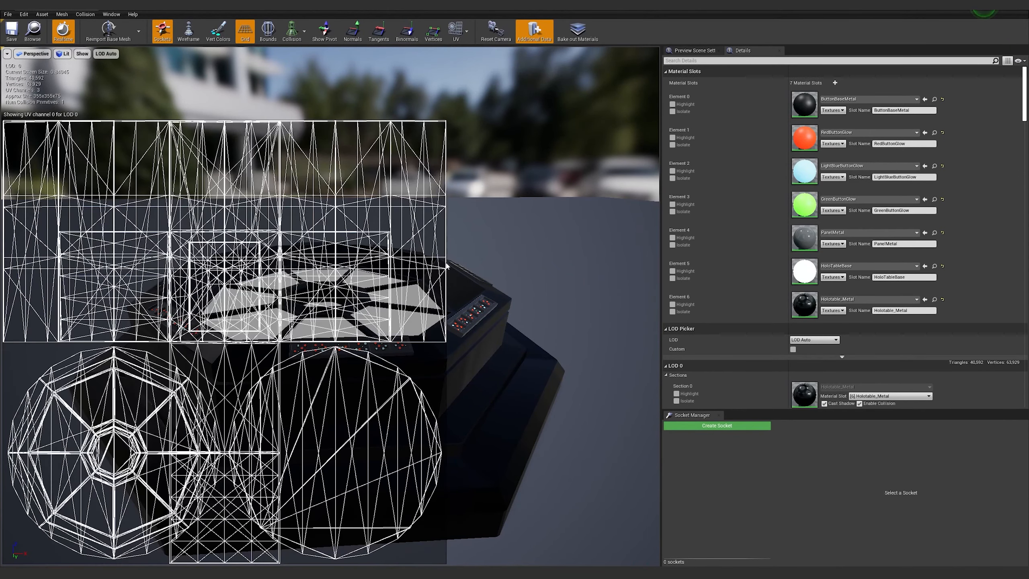
{"action": "middle_click_drag", "start_coordinate": [466, 251], "coordinate": [462, 292]}
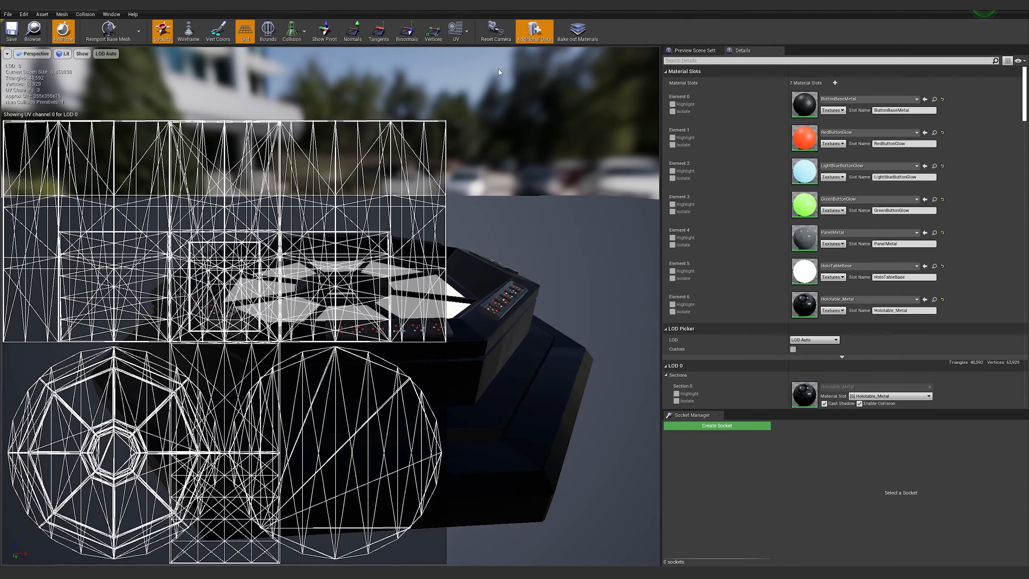
- Compare the hologram table's UV Channel 2 and UV Channel 1 layouts over the mesh preview
{"action": "left_click", "coordinate": [457, 30]}
{"action": "left_click", "coordinate": [472, 78]}
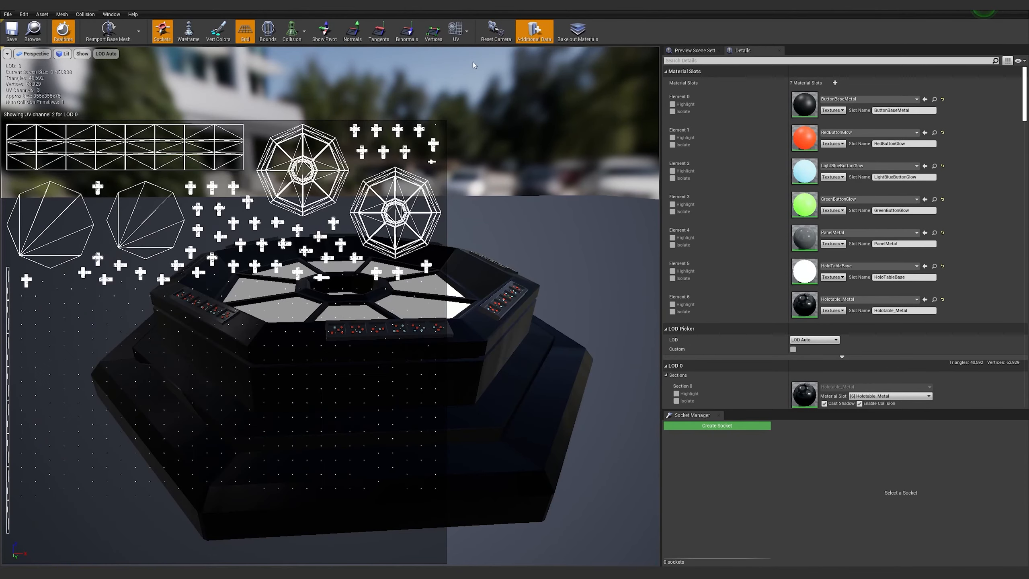
{"action": "left_click", "coordinate": [457, 31]}
{"action": "left_click", "coordinate": [471, 68]}
{"action": "middle_click_drag", "start_coordinate": [475, 82], "coordinate": [514, 124]}
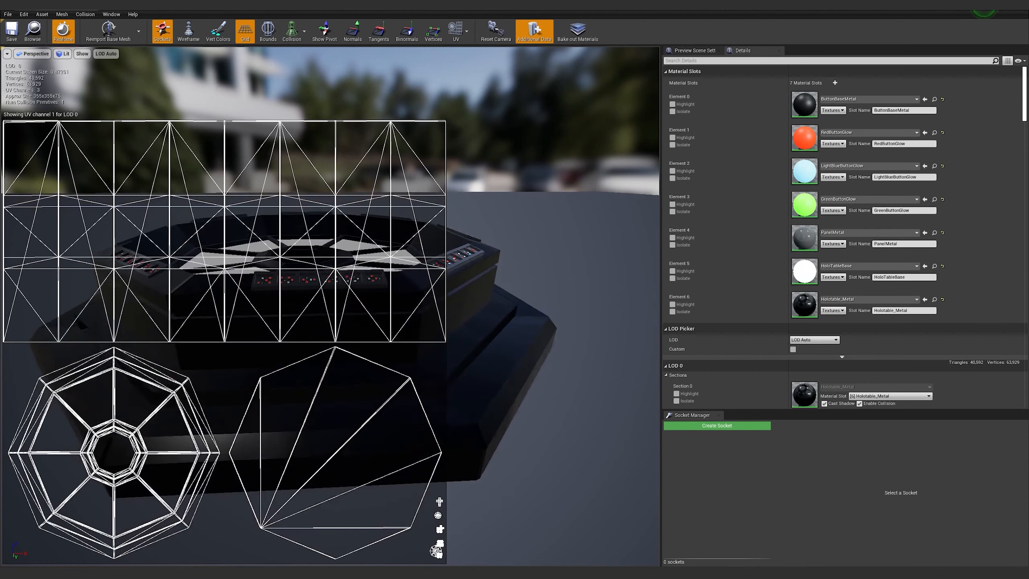
{"action": "middle_click_drag", "start_coordinate": [567, 305], "coordinate": [504, 298]}
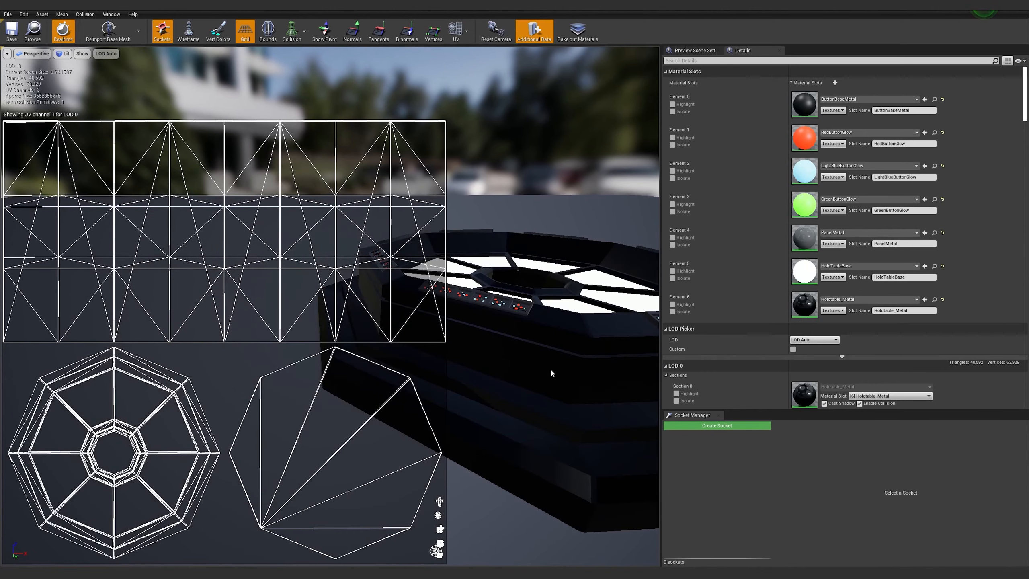
{"action": "middle_click_drag", "start_coordinate": [552, 373], "coordinate": [612, 361]}
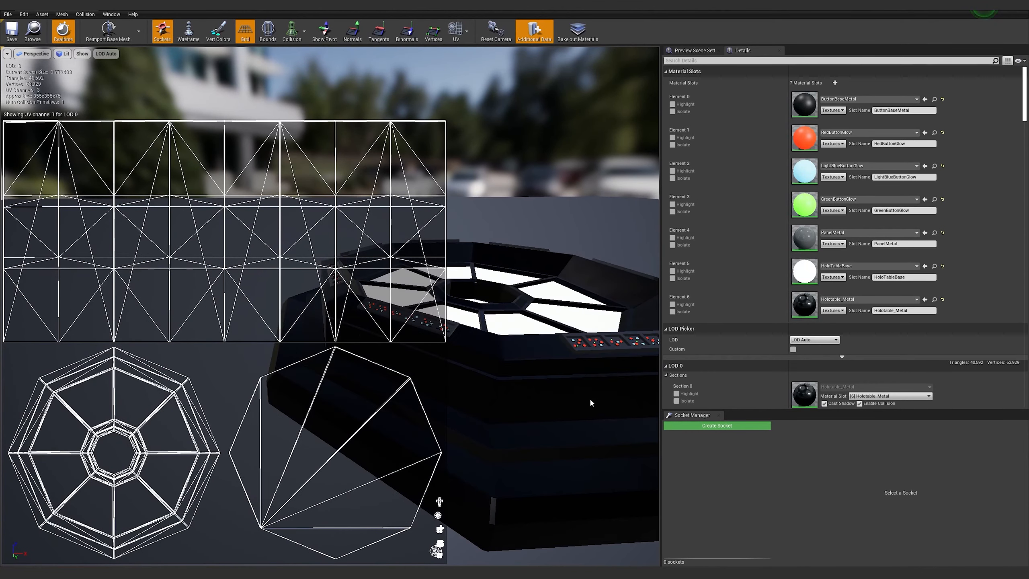
{"action": "middle_click_drag", "start_coordinate": [555, 441], "coordinate": [608, 439]}
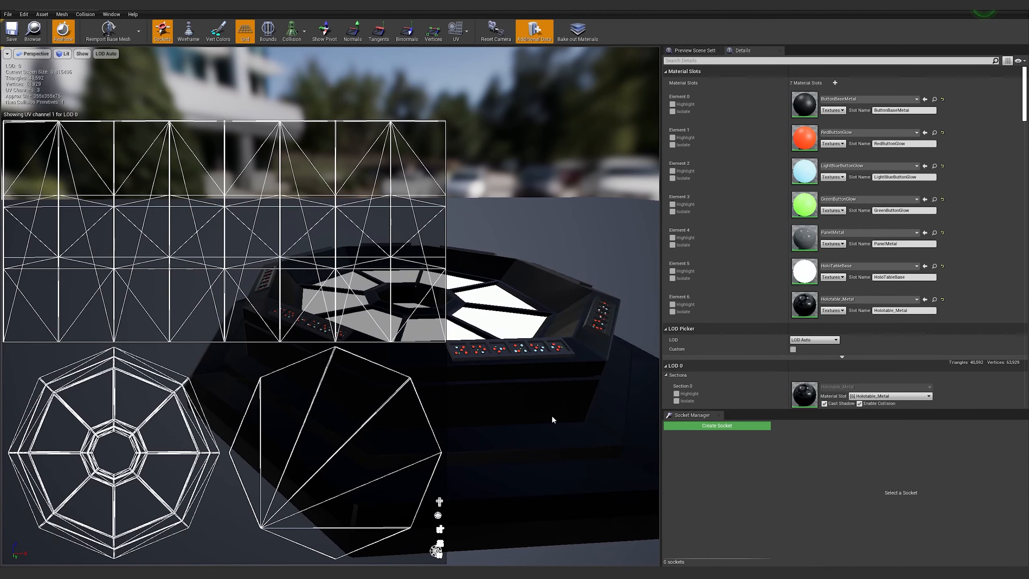
{"action": "left_click", "coordinate": [467, 31]}
{"action": "left_click", "coordinate": [481, 99]}
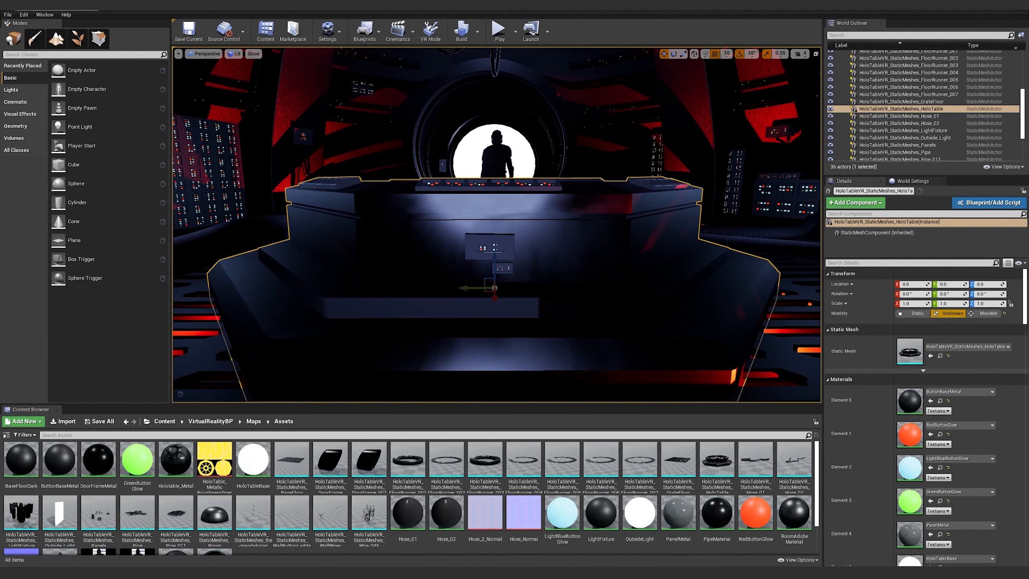
- Open the table's Holotable_Metal material and connect the Texture Sample's B output directly to Roughness
{"action": "scroll", "coordinate": [860, 478], "scroll_direction": "down", "scroll_amount": 3}
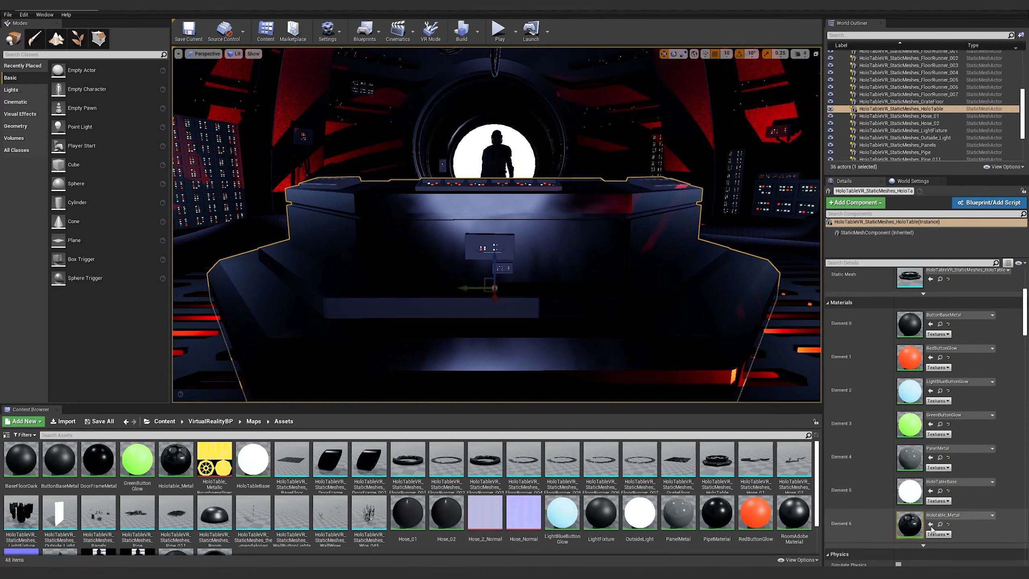
{"action": "double_click", "coordinate": [908, 525]}
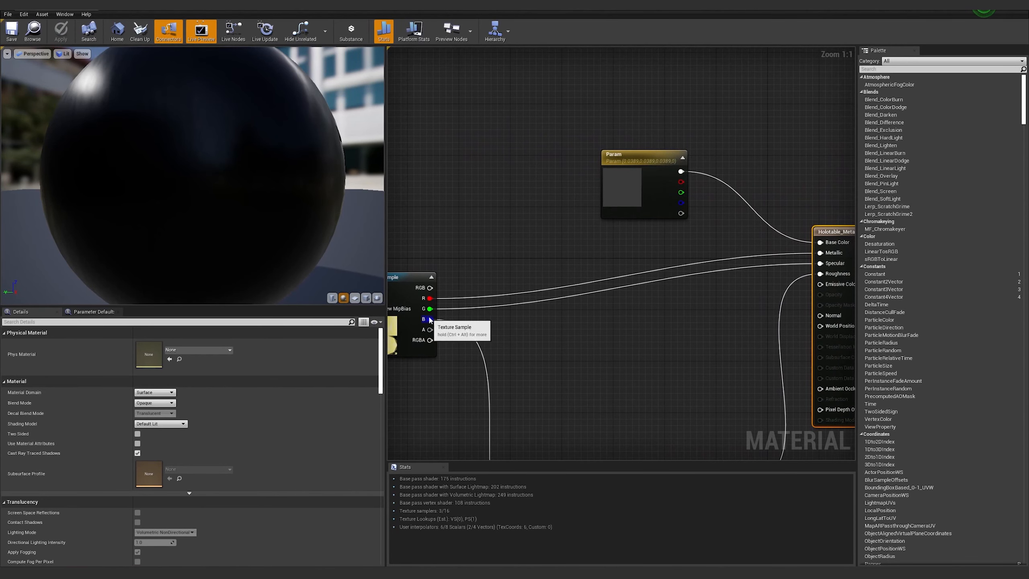
{"action": "left_click_drag", "start_coordinate": [429, 320], "coordinate": [819, 274]}
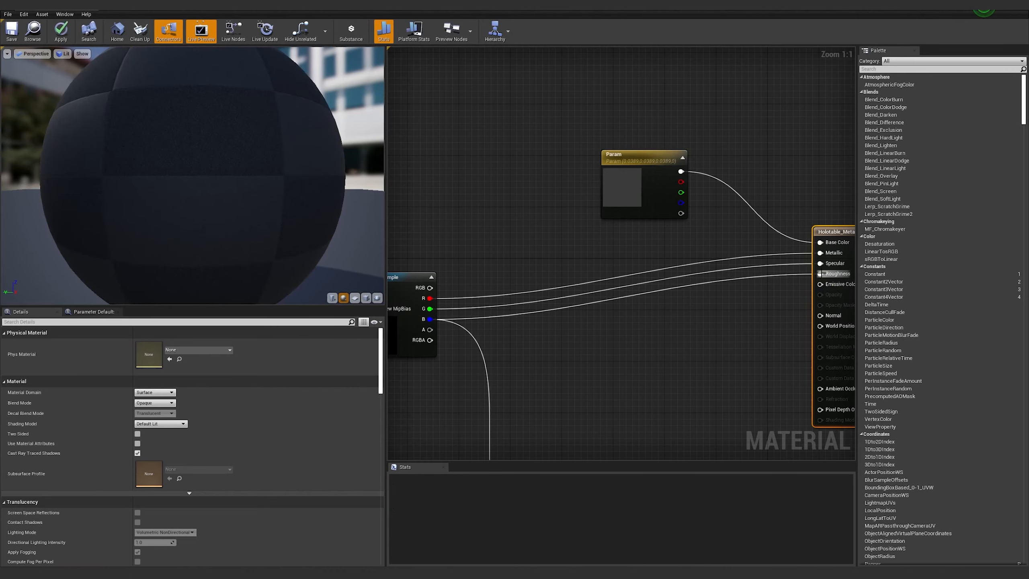
- Examine the Holotable_Metal node graph and the Const Coordinate setting of its metallic-roughness Texture Sample
{"action": "left_click", "coordinate": [503, 280]}
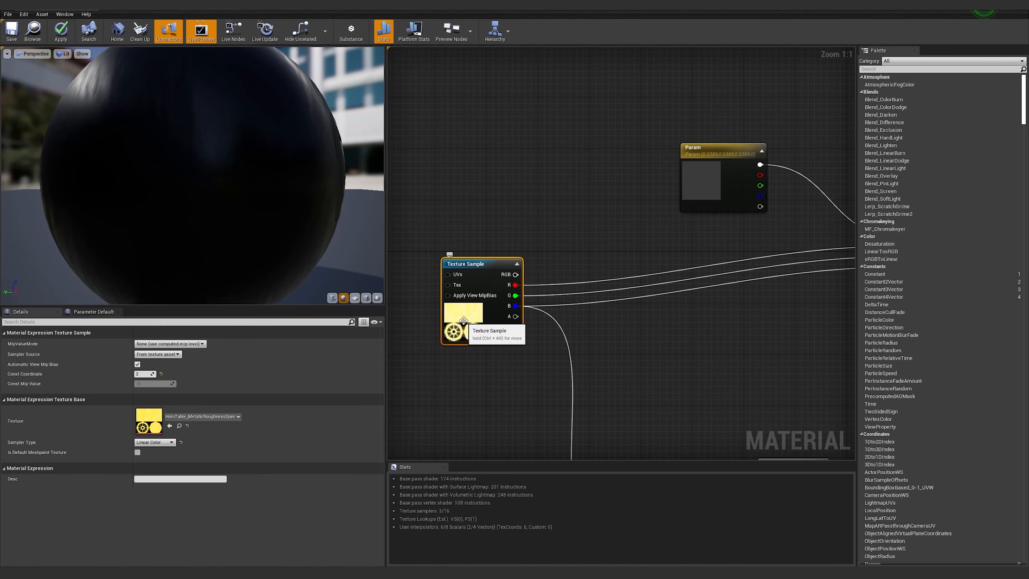
{"action": "scroll", "coordinate": [401, 381], "scroll_direction": "down", "scroll_amount": 2}
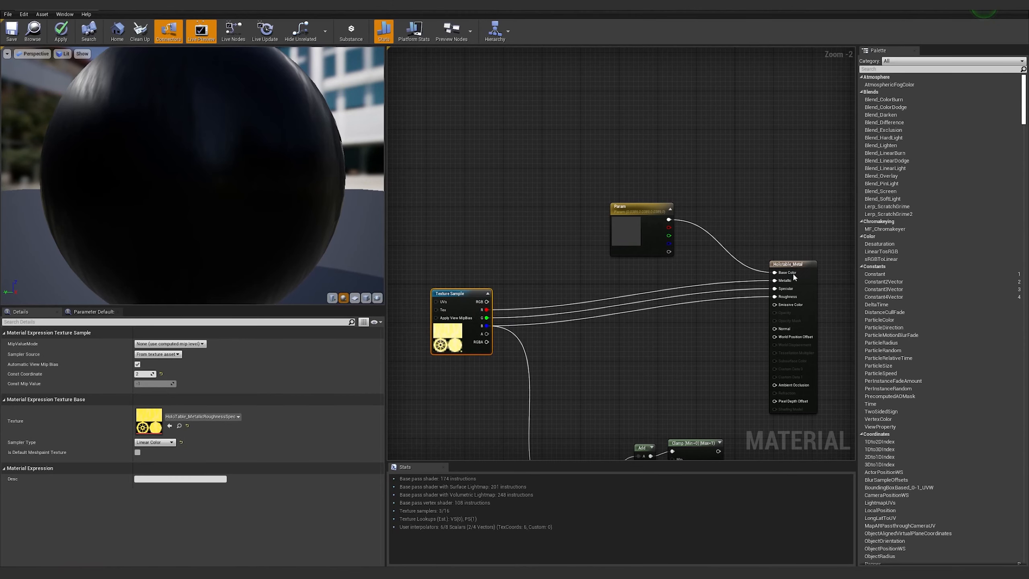
{"action": "left_click", "coordinate": [775, 263]}
{"action": "left_click", "coordinate": [614, 208]}
{"action": "left_click", "coordinate": [455, 303]}
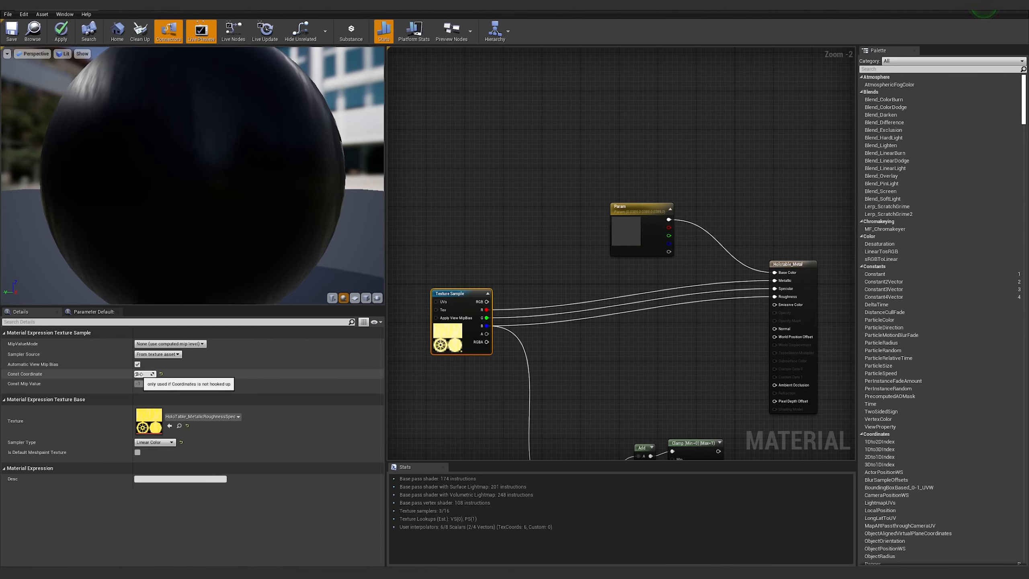
{"action": "left_click_drag", "start_coordinate": [139, 374], "coordinate": [141, 375]}
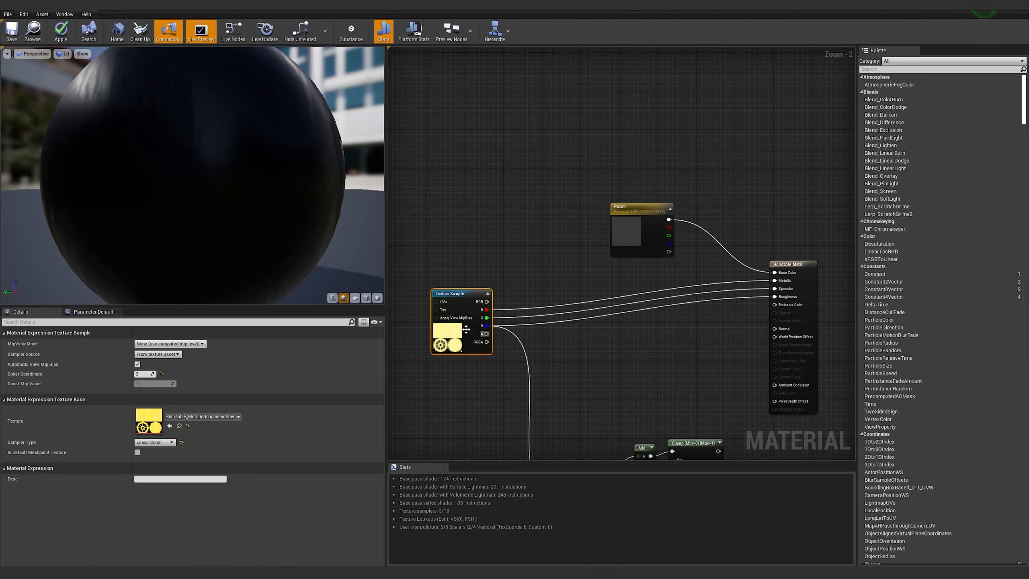
- Shrink the material editor window, reopen the hologram table's static mesh, and overlay UV Channel 0 again
{"action": "left_click_drag", "start_coordinate": [296, 5], "coordinate": [127, 137]}
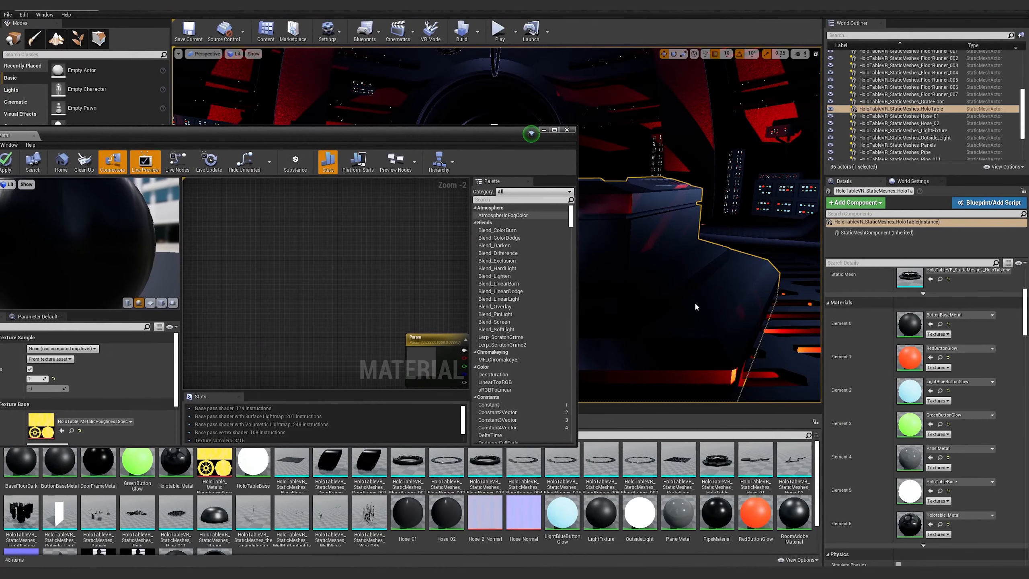
{"action": "double_click", "coordinate": [911, 277]}
{"action": "left_click", "coordinate": [400, 162]}
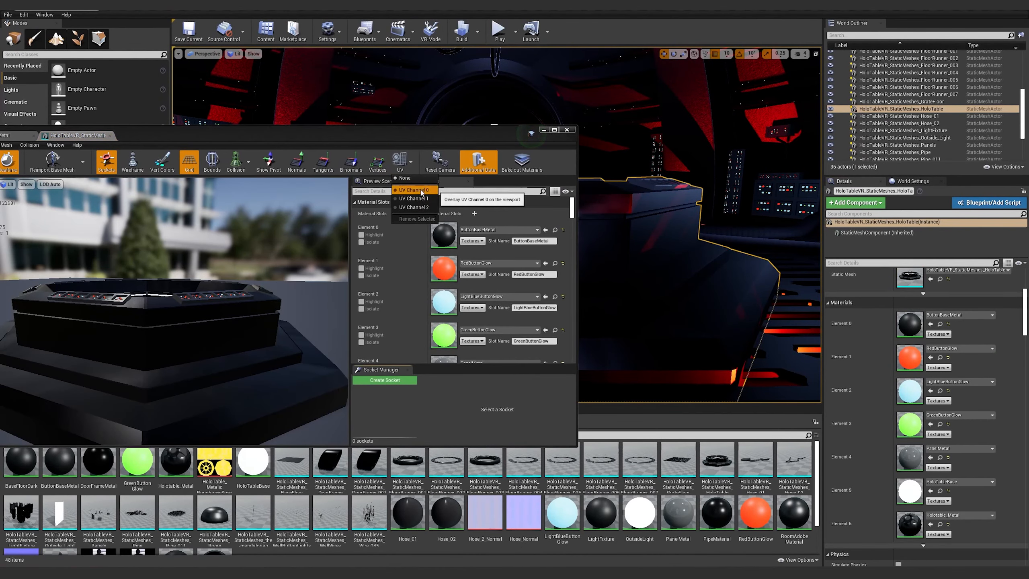
{"action": "left_click", "coordinate": [420, 191]}
{"action": "left_click_drag", "start_coordinate": [526, 132], "coordinate": [786, 125]}
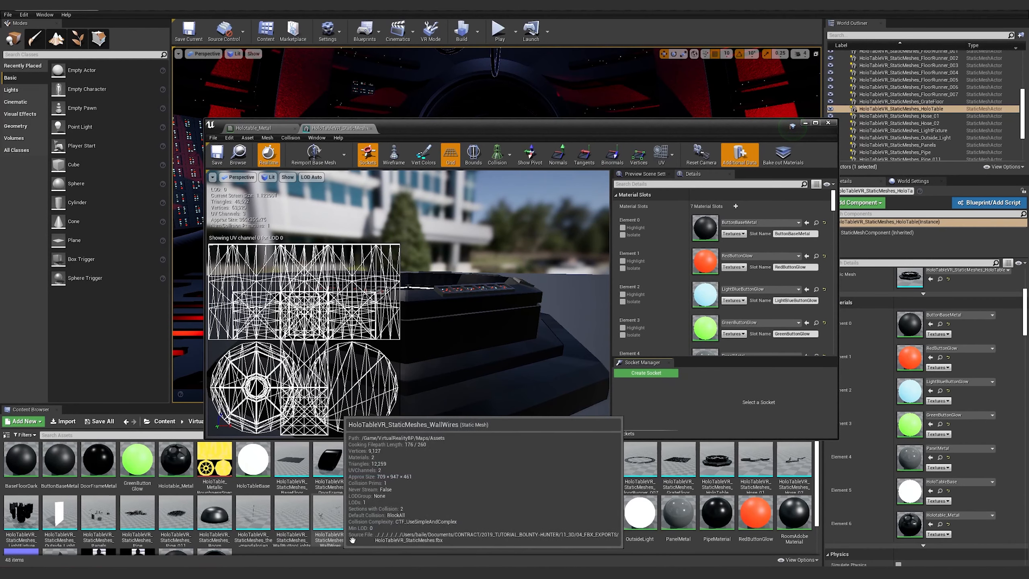
- Return to the maximized Holotable_Metal material, set the Texture Sample's Const Coordinate to 0, and apply the change
{"action": "double_click", "coordinate": [910, 527]}
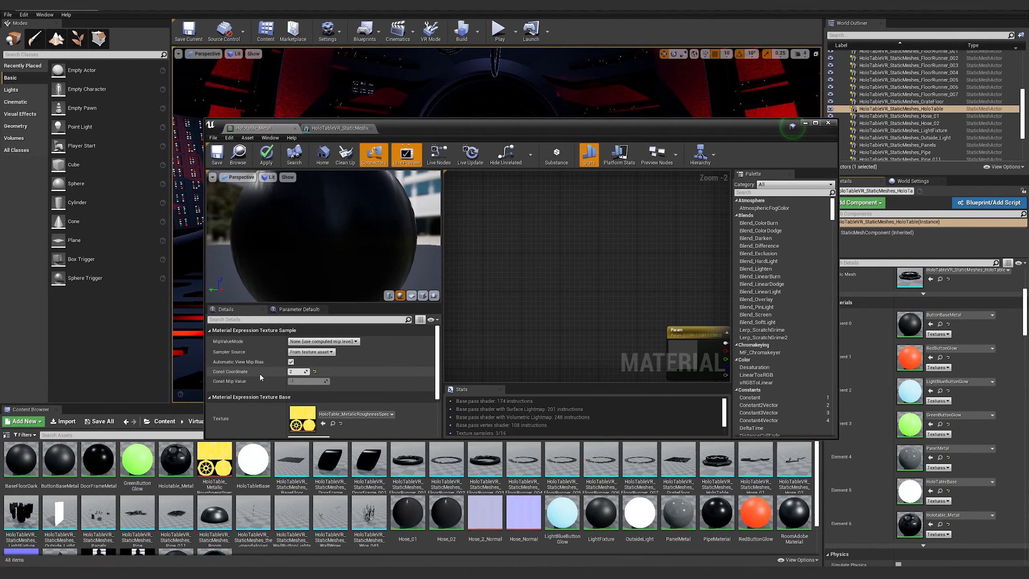
{"action": "left_click", "coordinate": [815, 122]}
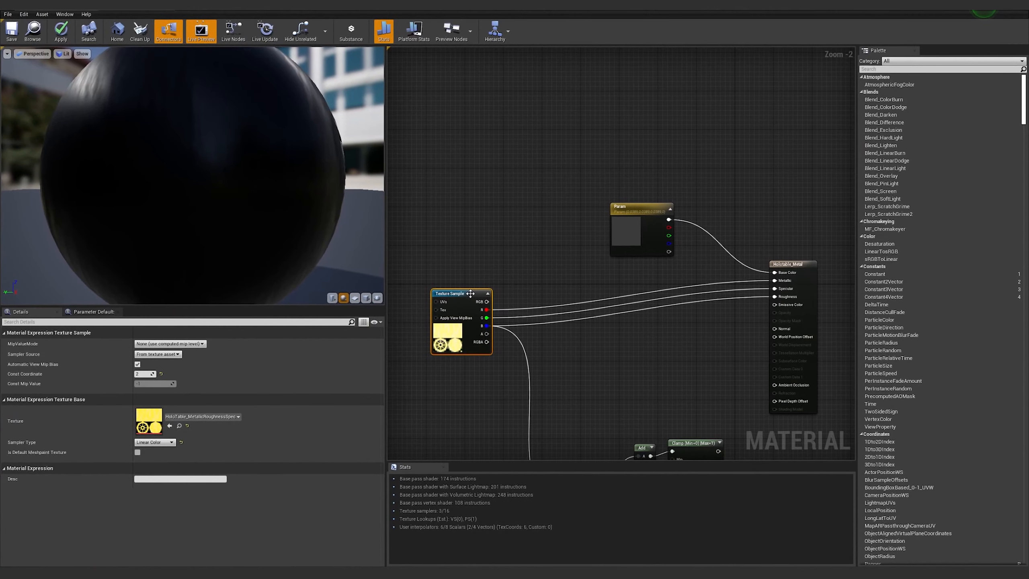
{"action": "left_click", "coordinate": [147, 374]}
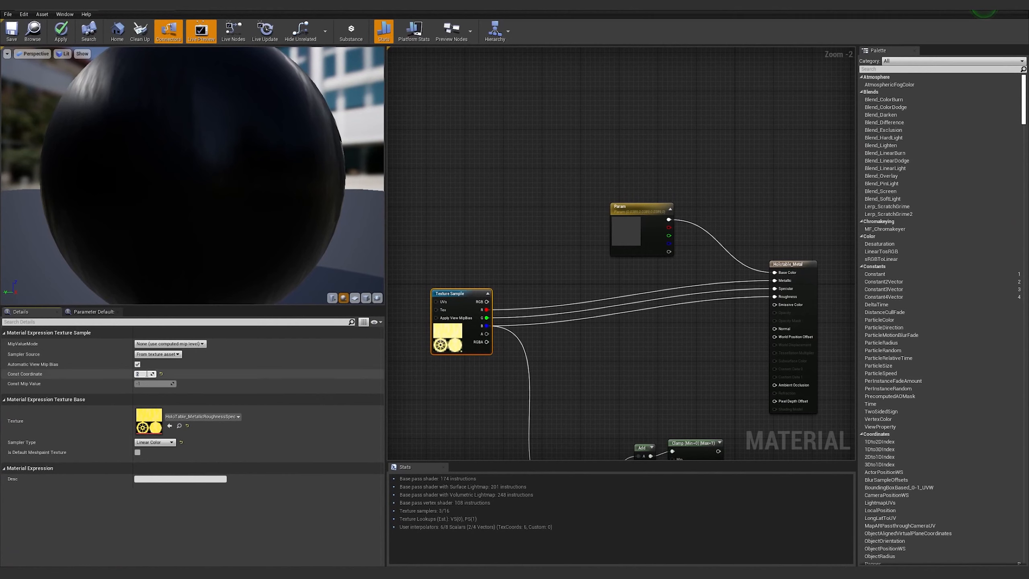
{"action": "type", "text": "0"}
{"action": "key", "text": "Return"}
{"action": "left_click", "coordinate": [61, 31]}
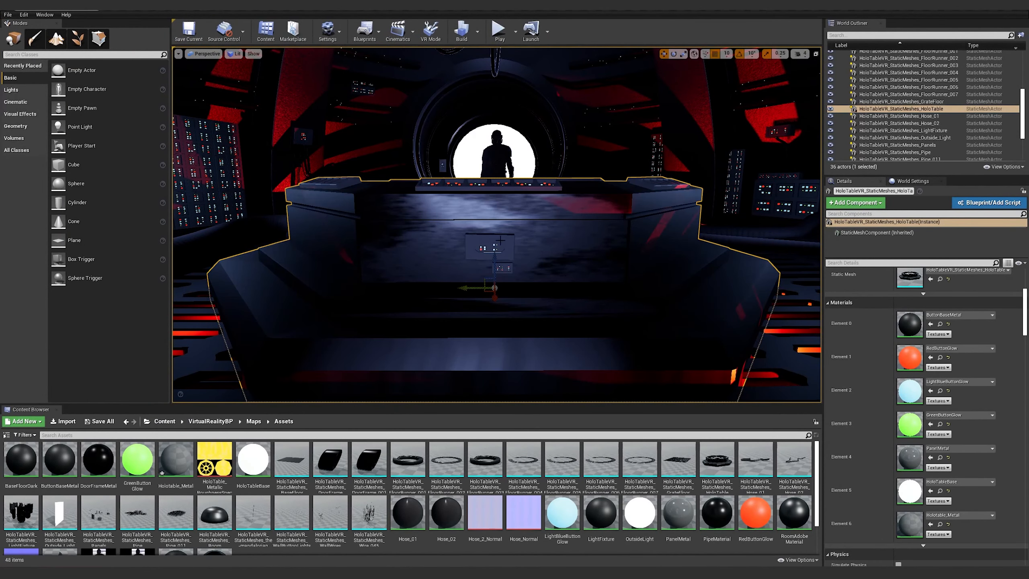
- Inspect the table's surface in the level, and reopen Holotable_Metal to examine the Multiply, Add and Clamp nodes
{"action": "mouse_move", "coordinate": [496, 243]}
{"action": "middle_mouse_down"}
{"action": "mouse_move", "coordinate": [506, 175]}
{"action": "mouse_move", "coordinate": [461, 178]}
{"action": "mouse_move", "coordinate": [486, 226]}
{"action": "middle_mouse_up"}
{"action": "left_click_drag", "start_coordinate": [534, 248], "coordinate": [529, 300]}
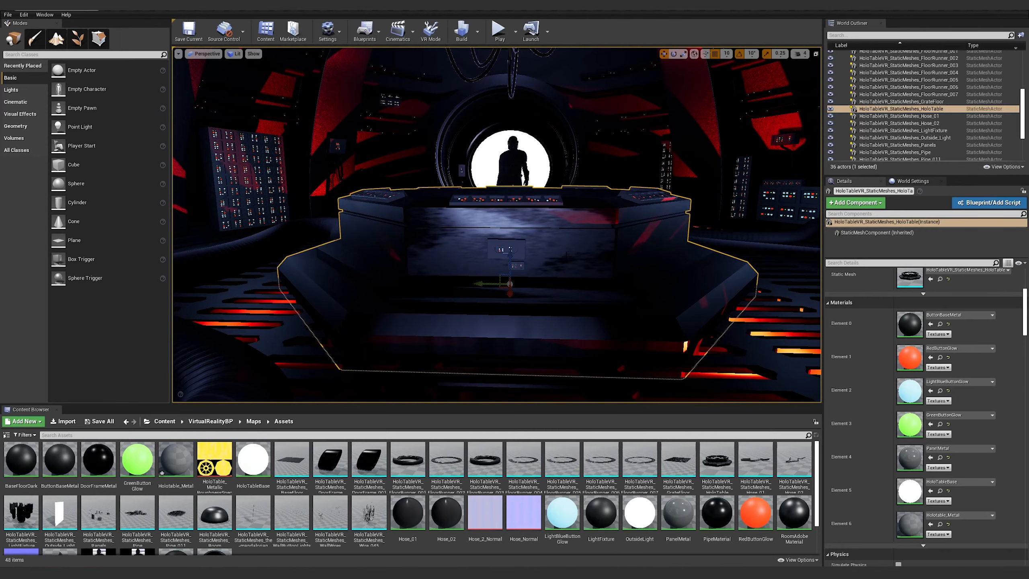
{"action": "mouse_move", "coordinate": [561, 248]}
{"action": "middle_mouse_down"}
{"action": "mouse_move", "coordinate": [558, 227]}
{"action": "mouse_move", "coordinate": [569, 253]}
{"action": "middle_mouse_up"}
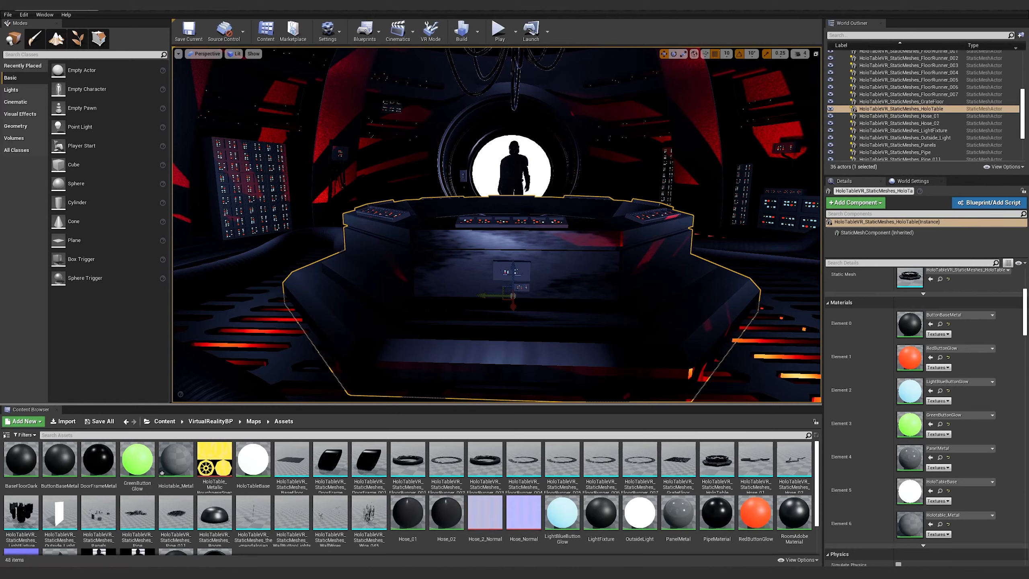
{"action": "double_click", "coordinate": [911, 528]}
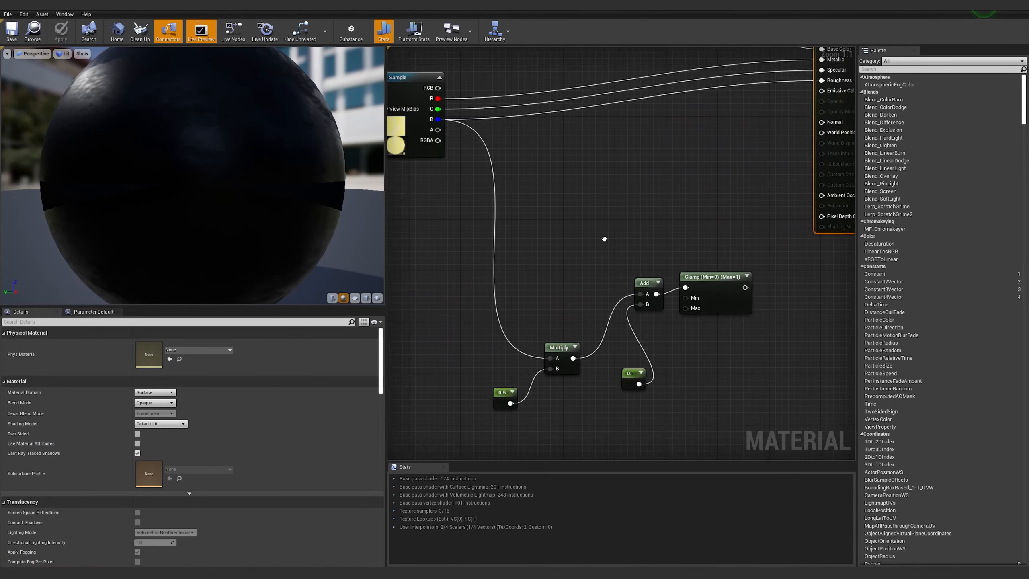
{"action": "right_click_drag", "start_coordinate": [650, 204], "coordinate": [687, 218]}
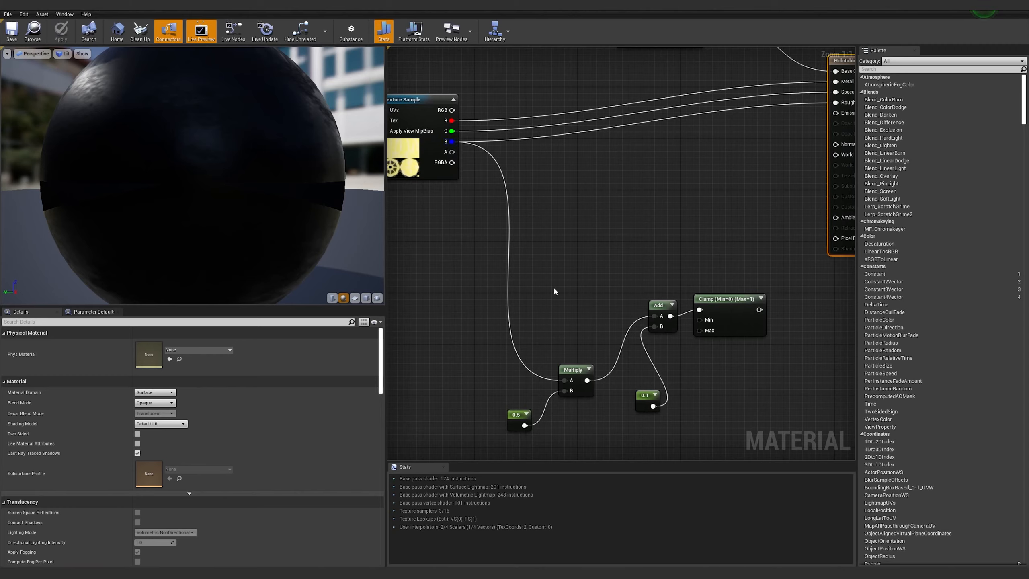
{"action": "scroll", "coordinate": [254, 115], "scroll_direction": "down", "scroll_amount": 5}
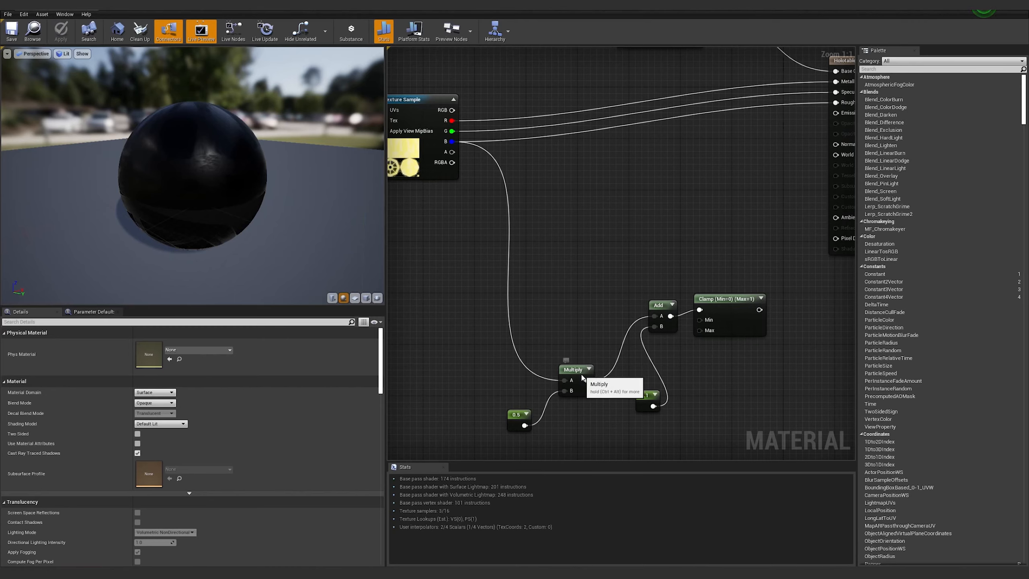
{"action": "left_click", "coordinate": [567, 368]}
{"action": "right_click", "coordinate": [562, 272]}
{"action": "type", "text": "mul"}
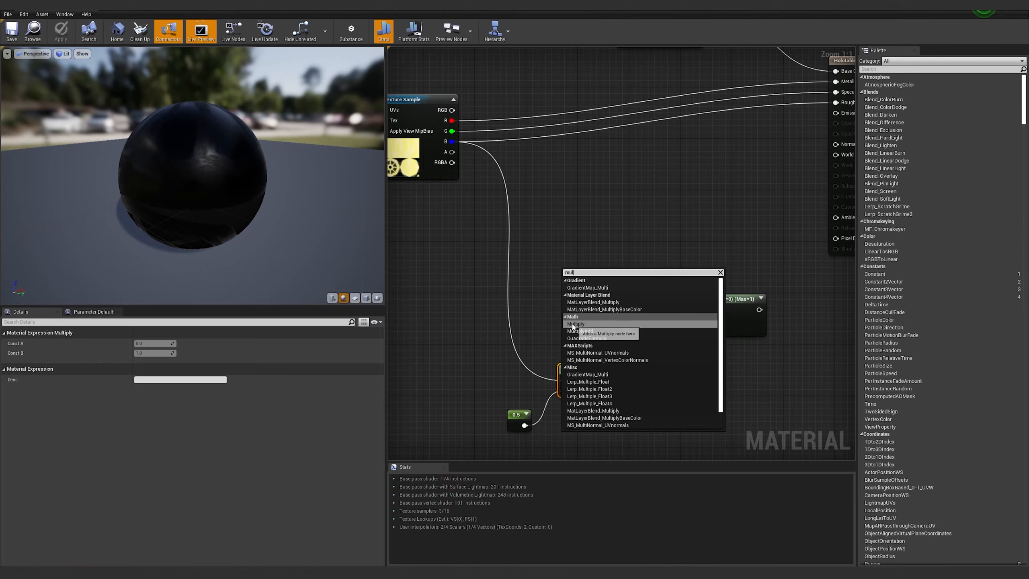
{"action": "left_click", "coordinate": [528, 330]}
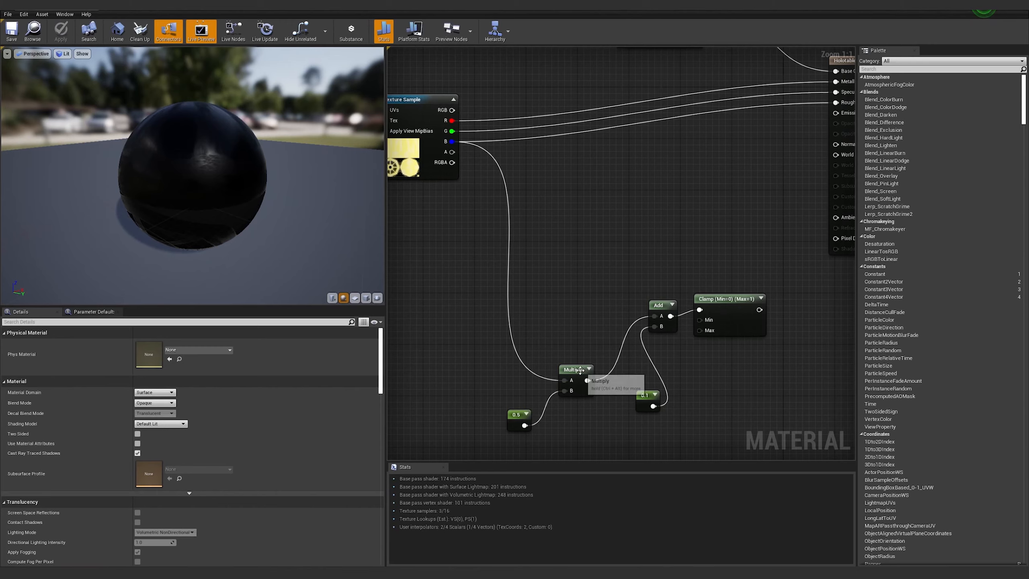
- Examine the settings of the 0.5 constant, the Add node and the Clamp node in Holotable_Metal
{"action": "left_click", "coordinate": [515, 422]}
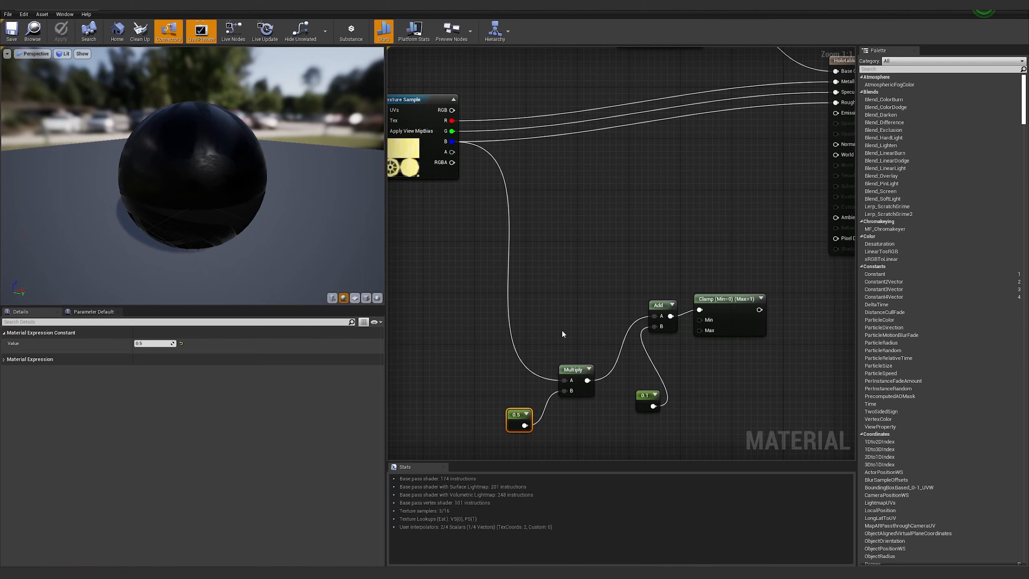
{"action": "left_click", "coordinate": [657, 305]}
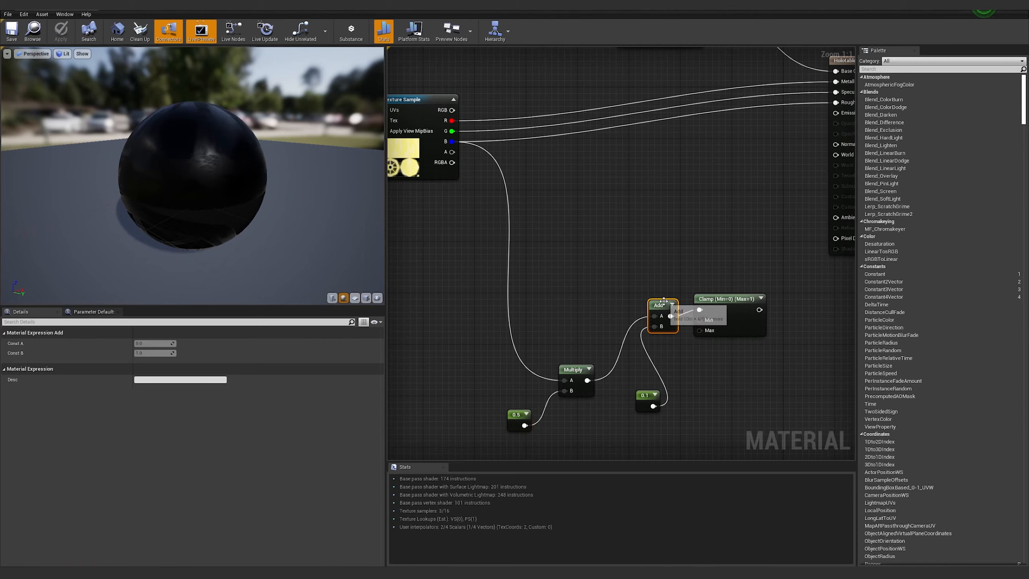
{"action": "left_click", "coordinate": [725, 314]}
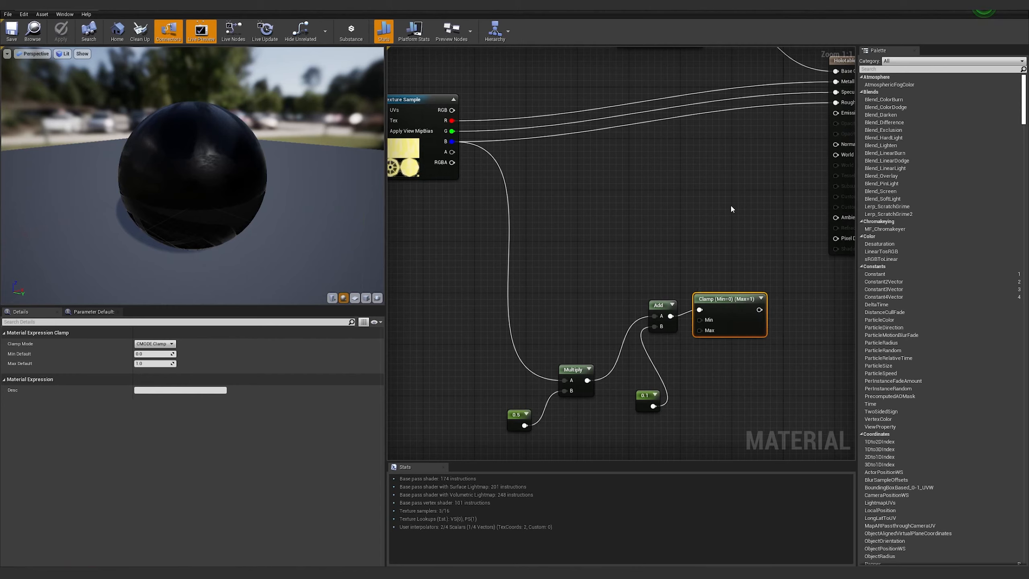
{"action": "right_click", "coordinate": [715, 232]}
{"action": "type", "text": "cl"}
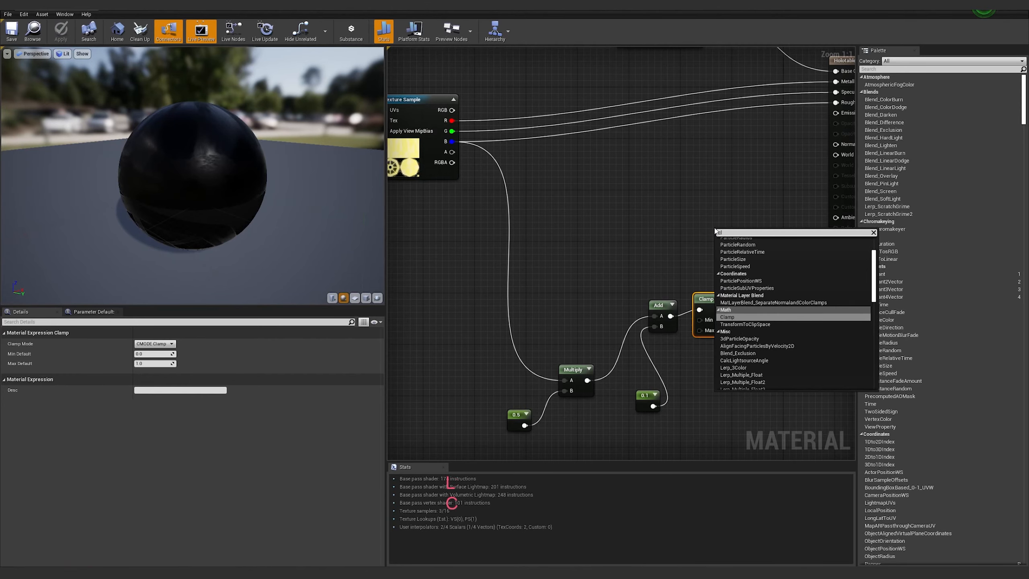
{"action": "type", "text": "a"}
{"action": "key", "text": "Escape"}
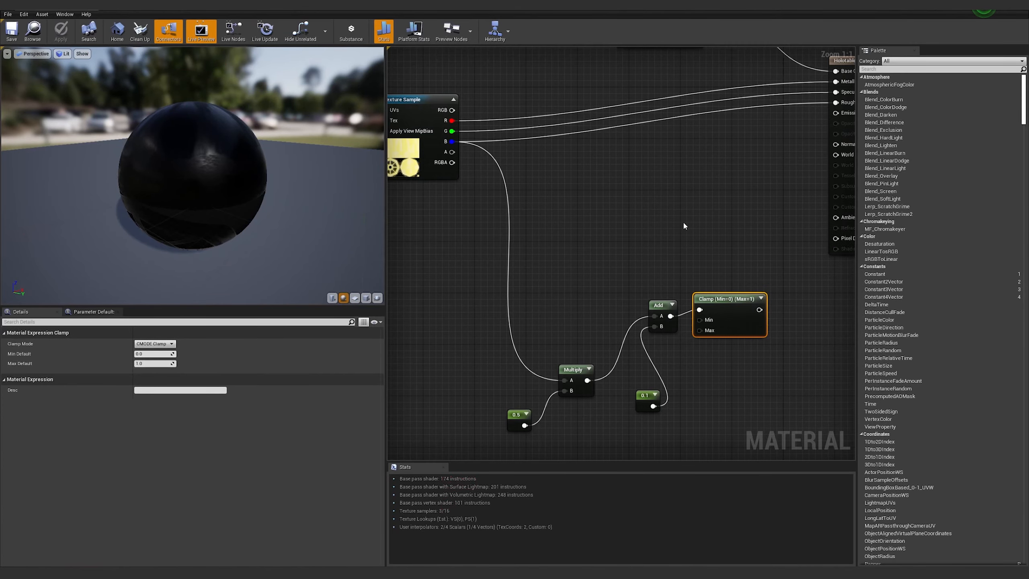
- Connect the Clamp node's output to the Roughness input of the Holotable_Metal material
{"action": "right_click_drag", "start_coordinate": [614, 239], "coordinate": [503, 263]}
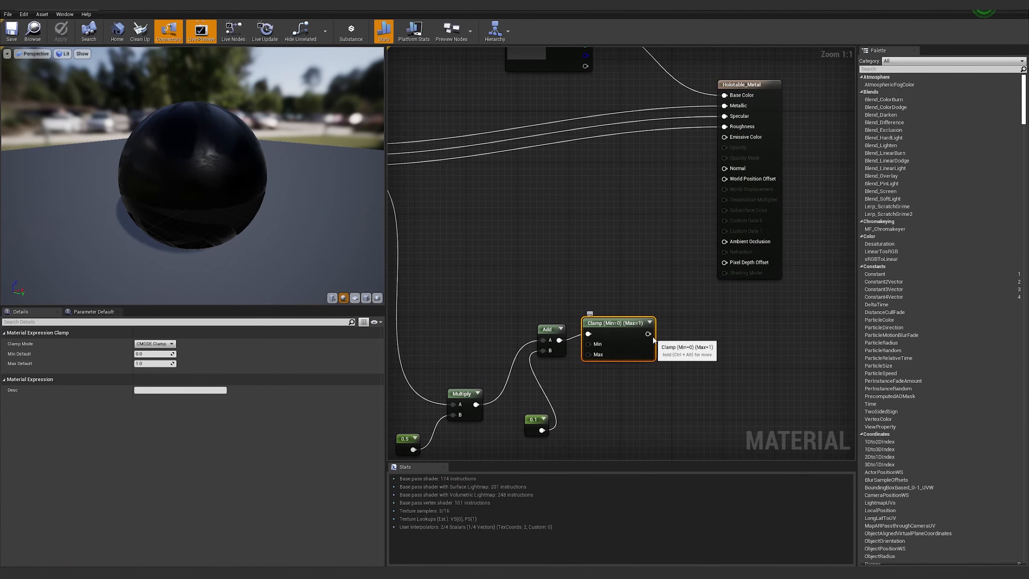
{"action": "left_click_drag", "start_coordinate": [634, 348], "coordinate": [724, 127]}
{"action": "right_click_drag", "start_coordinate": [510, 196], "coordinate": [615, 154]}
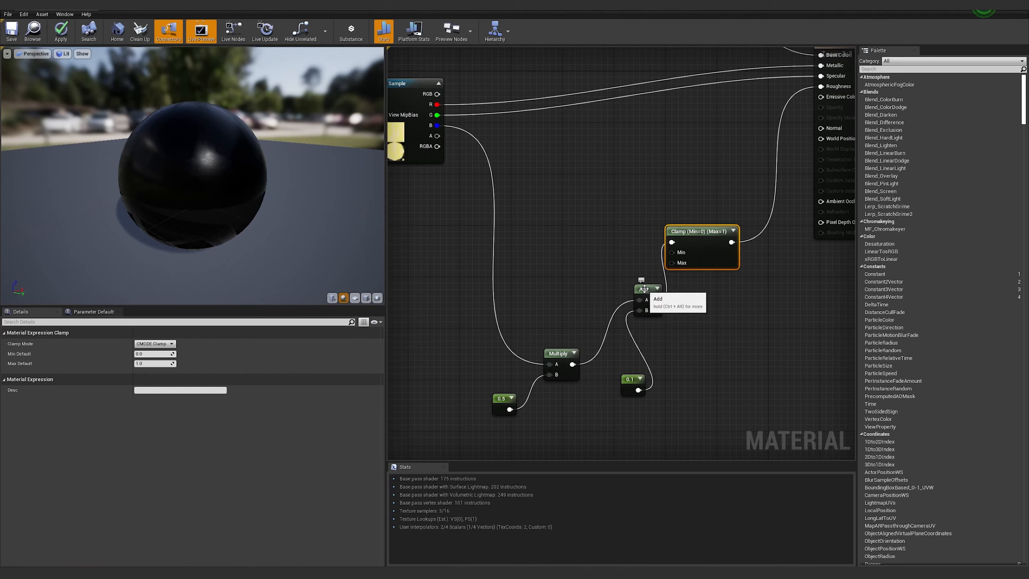
- Review the Add, Multiply and two constant nodes feeding the Clamp, and inspect the material's preview sphere
{"action": "left_click", "coordinate": [645, 288]}
{"action": "left_click", "coordinate": [579, 333]}
{"action": "left_click", "coordinate": [554, 358]}
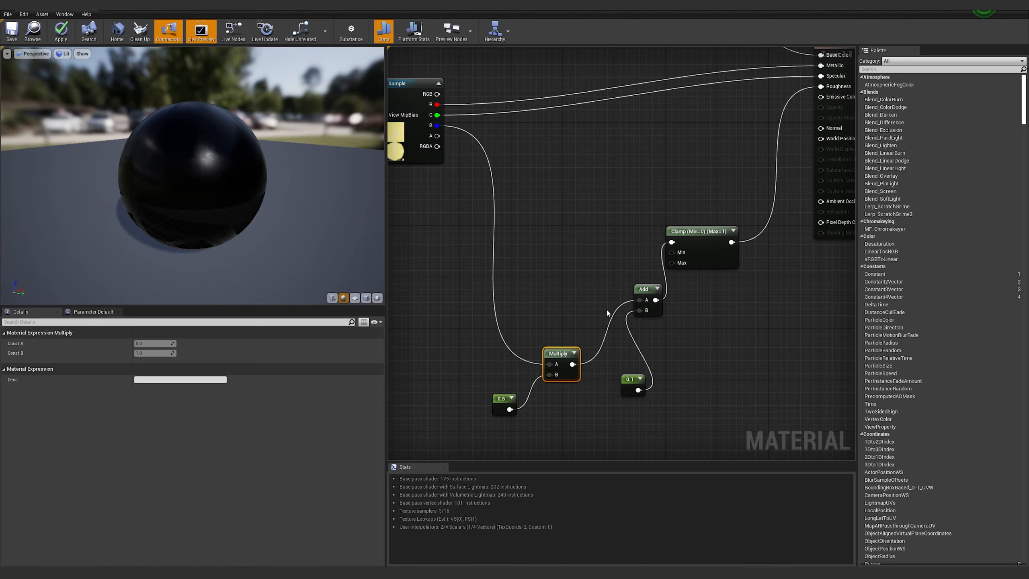
{"action": "left_click", "coordinate": [624, 377]}
{"action": "left_click", "coordinate": [499, 401]}
{"action": "left_click_drag", "start_coordinate": [148, 198], "coordinate": [227, 172]}
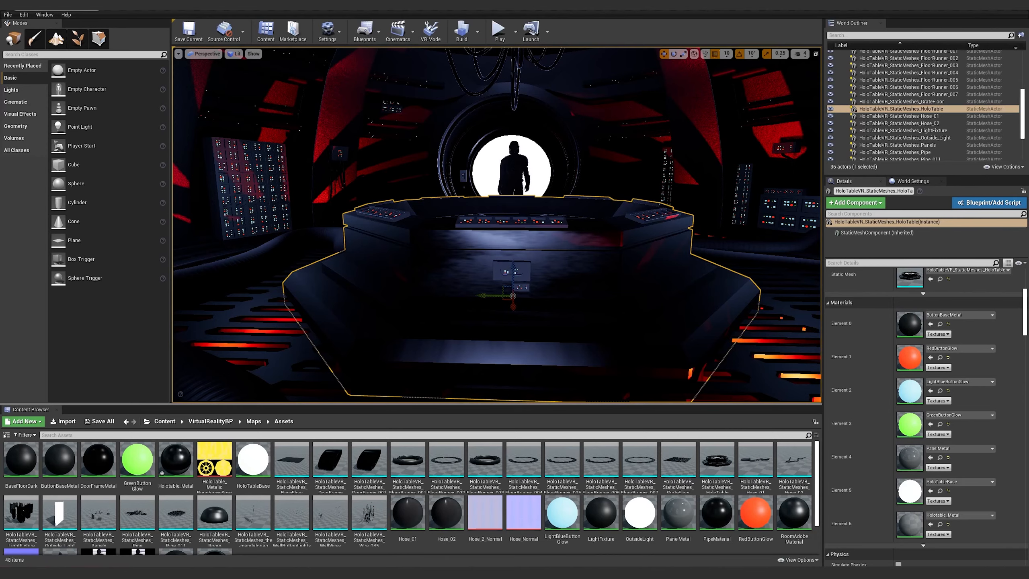
- Select the room mesh in the level and open its RoomAdobeMaterial node graph
{"action": "left_click", "coordinate": [389, 138]}
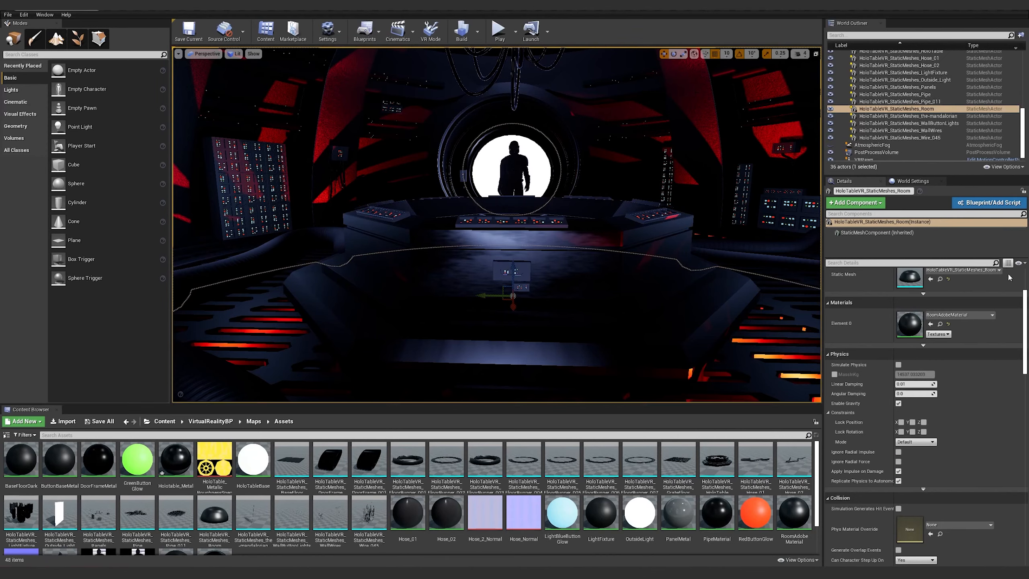
{"action": "scroll", "coordinate": [916, 292], "scroll_direction": "up", "scroll_amount": 1}
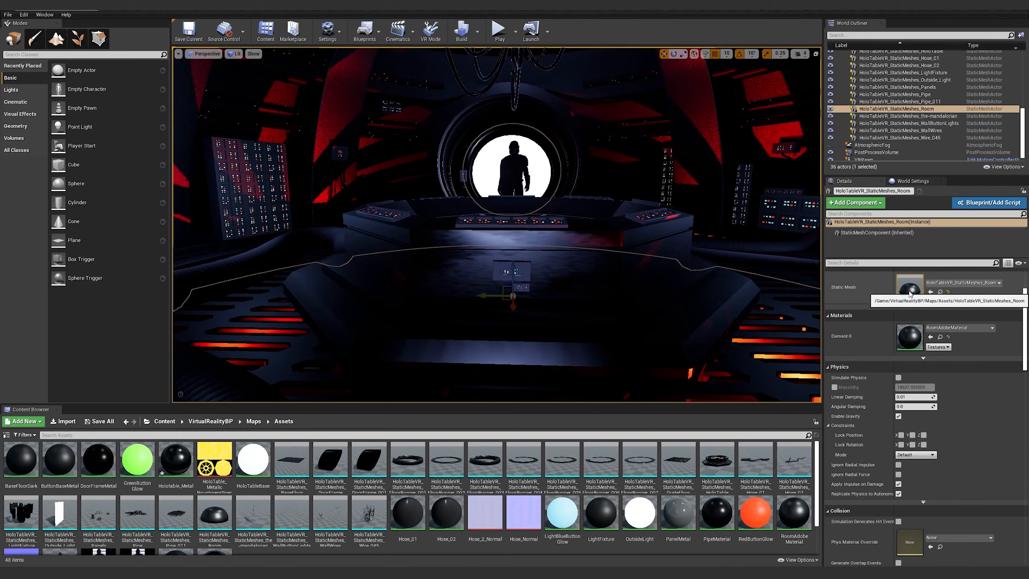
{"action": "double_click", "coordinate": [916, 345]}
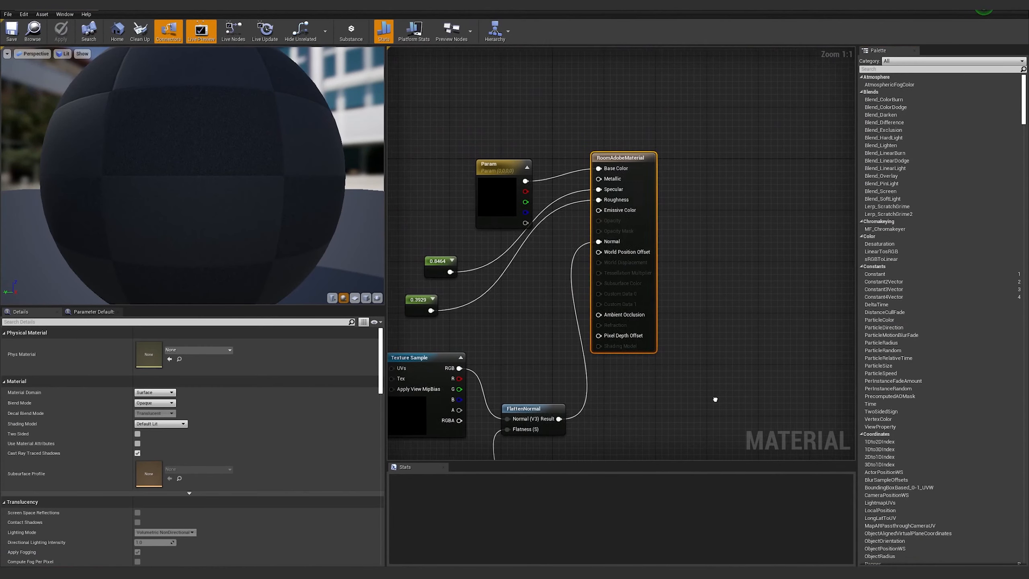
{"action": "right_click_drag", "start_coordinate": [714, 397], "coordinate": [829, 269]}
{"action": "right_click_drag", "start_coordinate": [516, 294], "coordinate": [508, 362]}
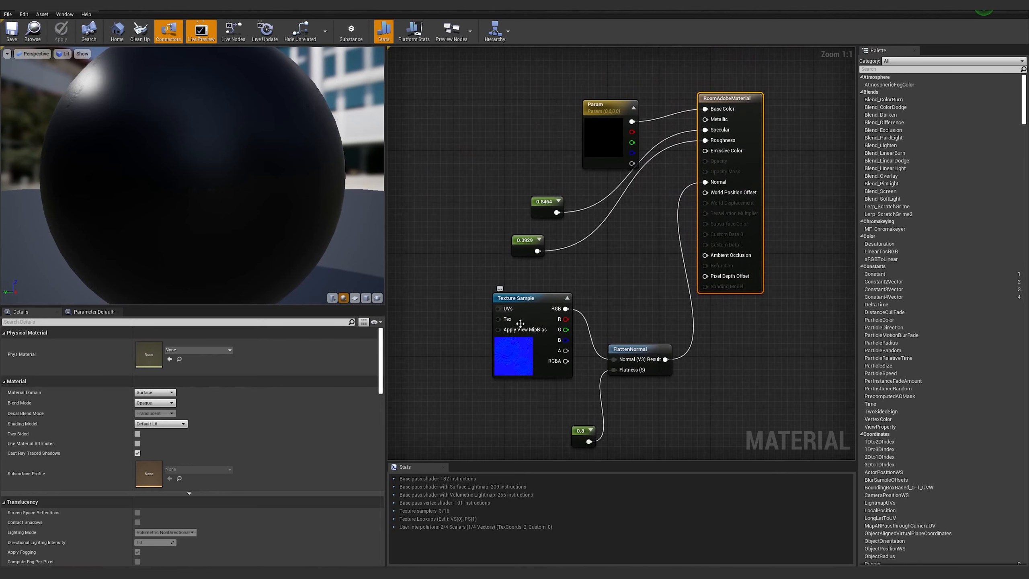
- Try connecting the Room_Normal Texture Sample's RGB output directly to the material's Normal input, and apply the change
{"action": "left_click_drag", "start_coordinate": [525, 306], "coordinate": [506, 306]}
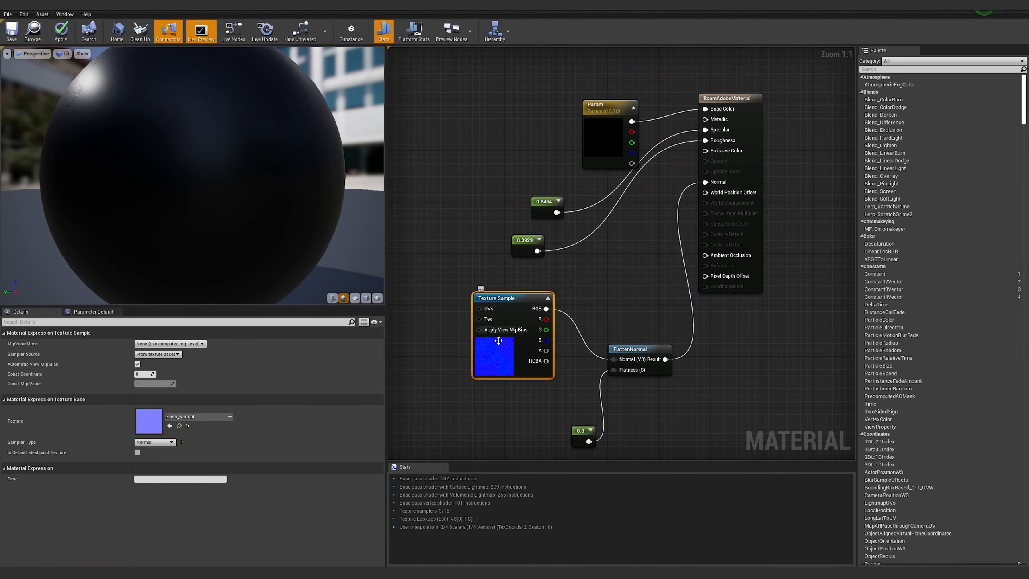
{"action": "right_click_drag", "start_coordinate": [515, 298], "coordinate": [515, 338]}
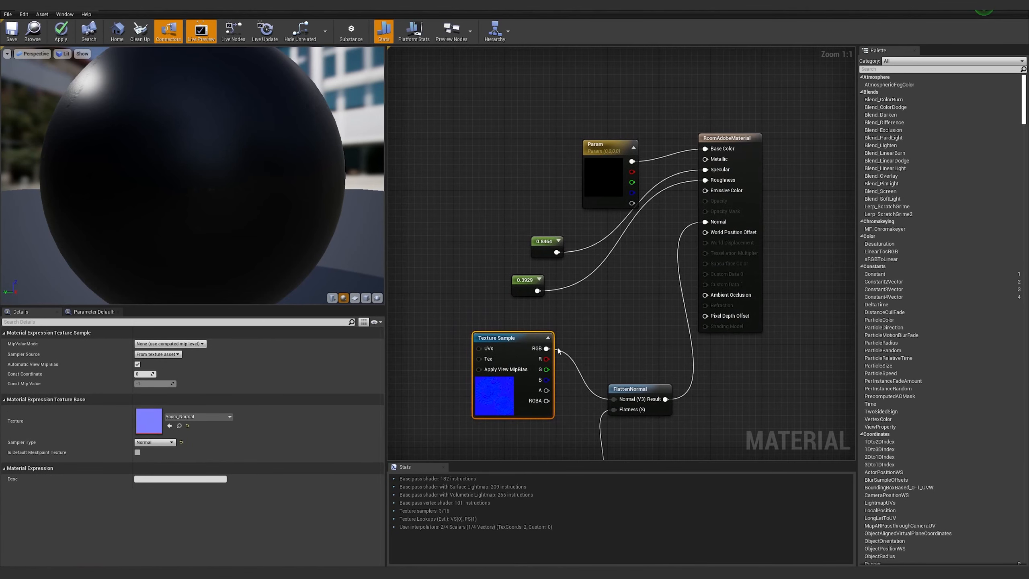
{"action": "left_click_drag", "start_coordinate": [546, 347], "coordinate": [705, 222]}
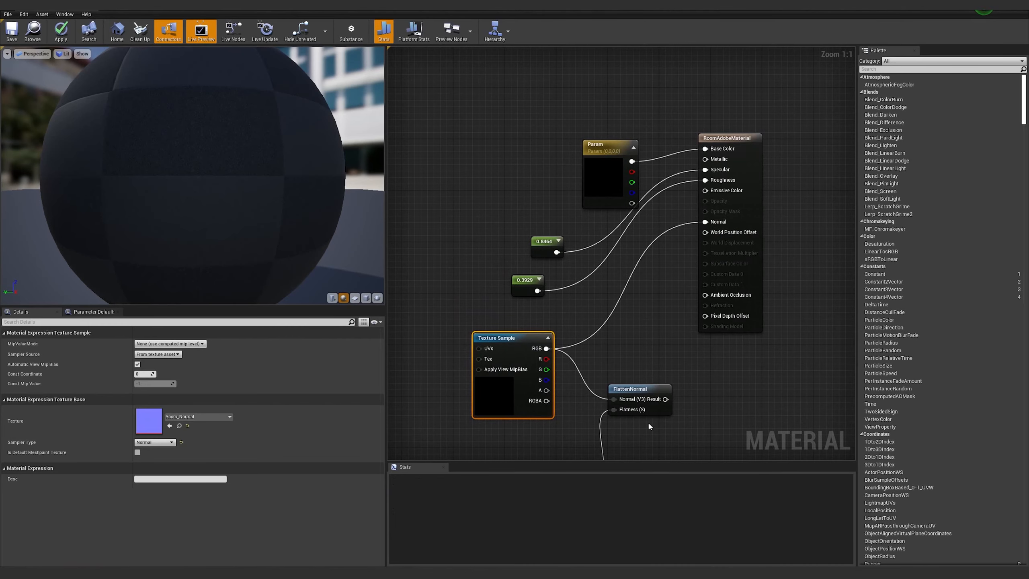
{"action": "left_click", "coordinate": [67, 29]}
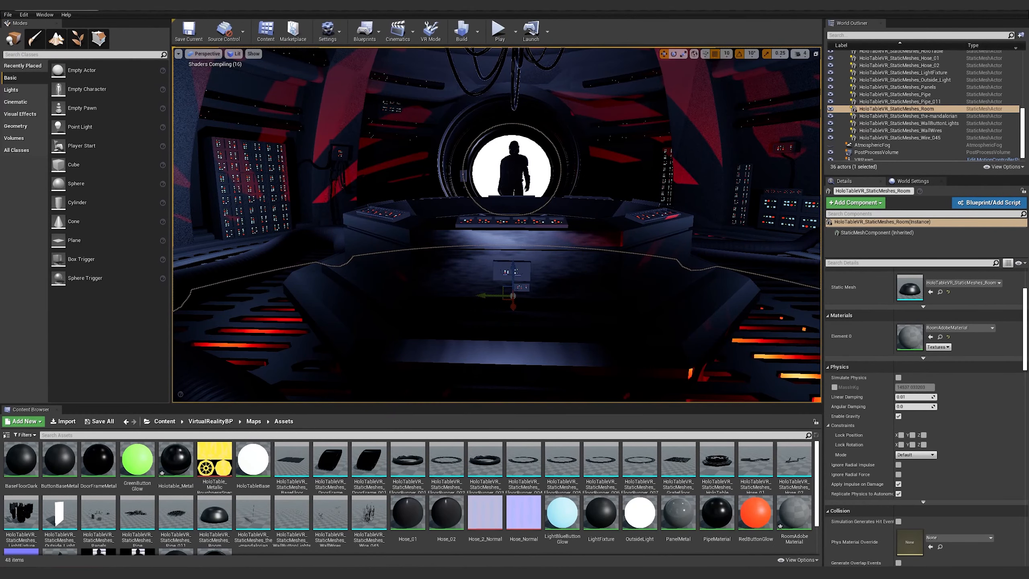
- Inspect the room's walls in the level, and return to RoomAdobeMaterial to examine FlattenNormal and reposition its 0.8 flatness constant
{"action": "right_click_drag", "start_coordinate": [497, 225], "coordinate": [490, 176]}
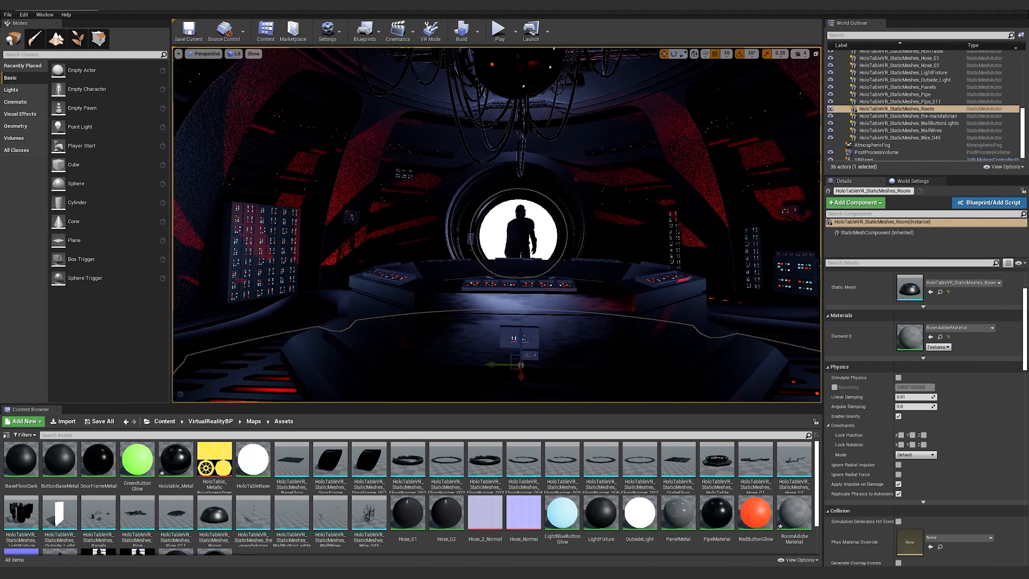
{"action": "left_click_drag", "start_coordinate": [1028, 259], "coordinate": [308, 93]}
{"action": "left_click", "coordinate": [699, 85]}
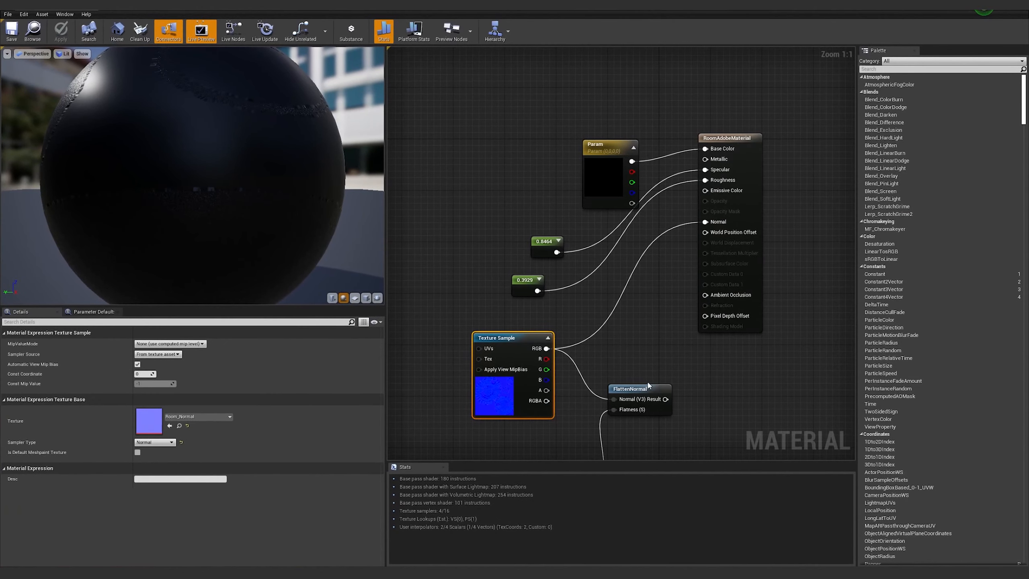
{"action": "right_click_drag", "start_coordinate": [658, 363], "coordinate": [658, 282]}
{"action": "left_click", "coordinate": [650, 314]}
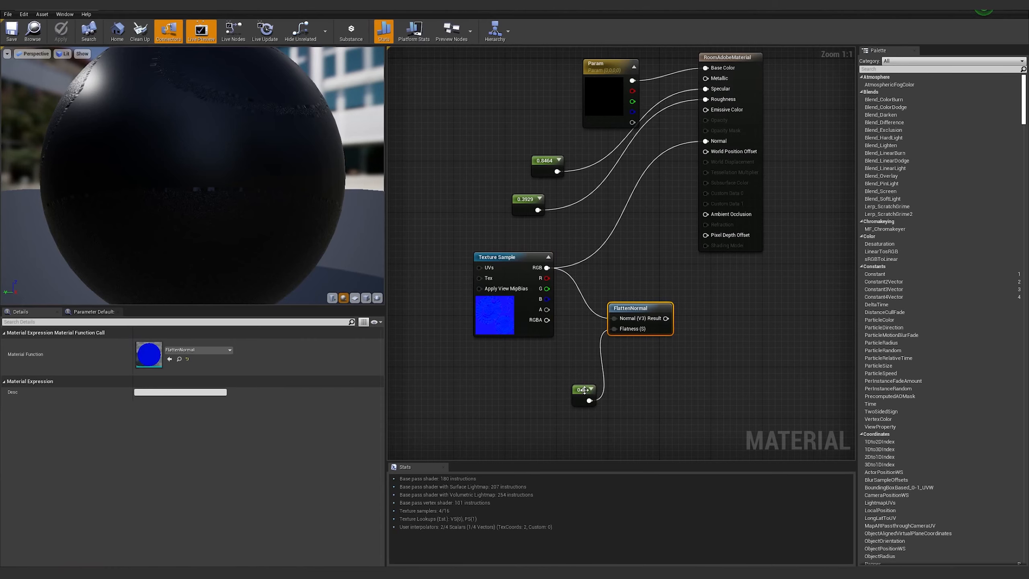
{"action": "left_click_drag", "start_coordinate": [580, 396], "coordinate": [514, 405]}
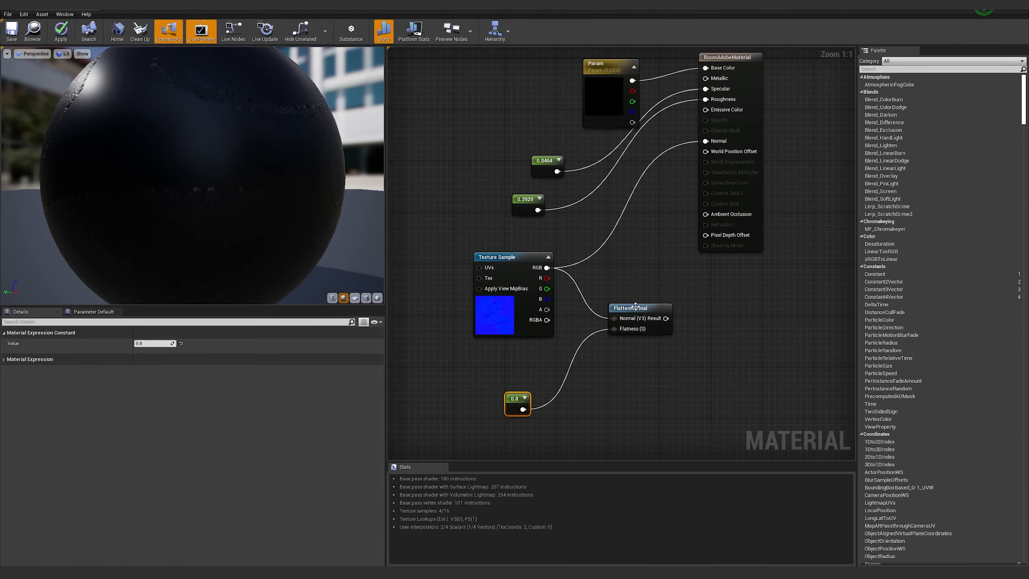
- Inspect the preview sphere's surface, reconnect the FlattenNormal result to the material's Normal input, and apply the change
{"action": "left_click_drag", "start_coordinate": [269, 134], "coordinate": [210, 140]}
{"action": "left_click_drag", "start_coordinate": [424, 78], "coordinate": [340, 85]}
{"action": "left_click_drag", "start_coordinate": [306, 57], "coordinate": [358, 57]}
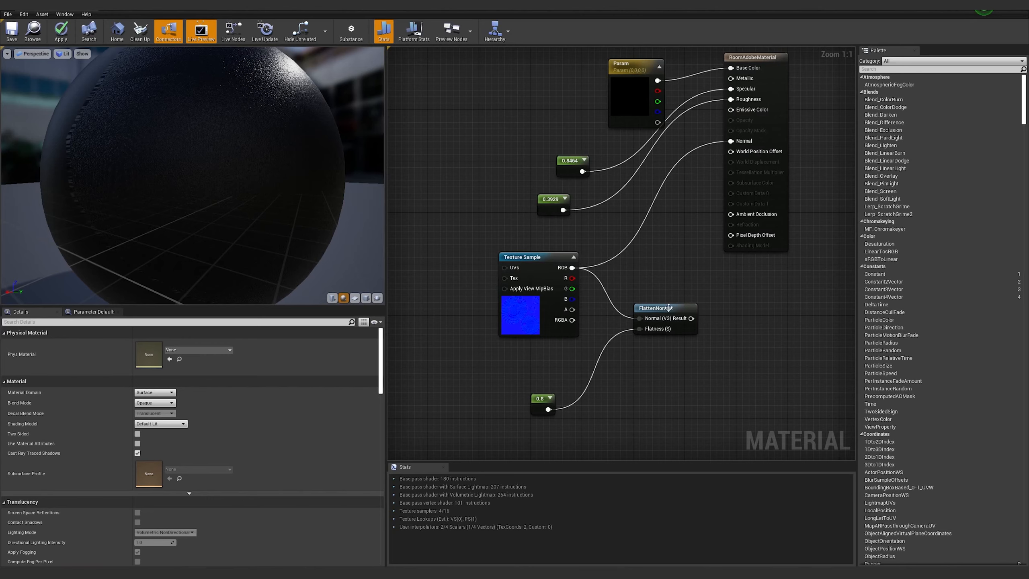
{"action": "left_click_drag", "start_coordinate": [691, 318], "coordinate": [730, 141]}
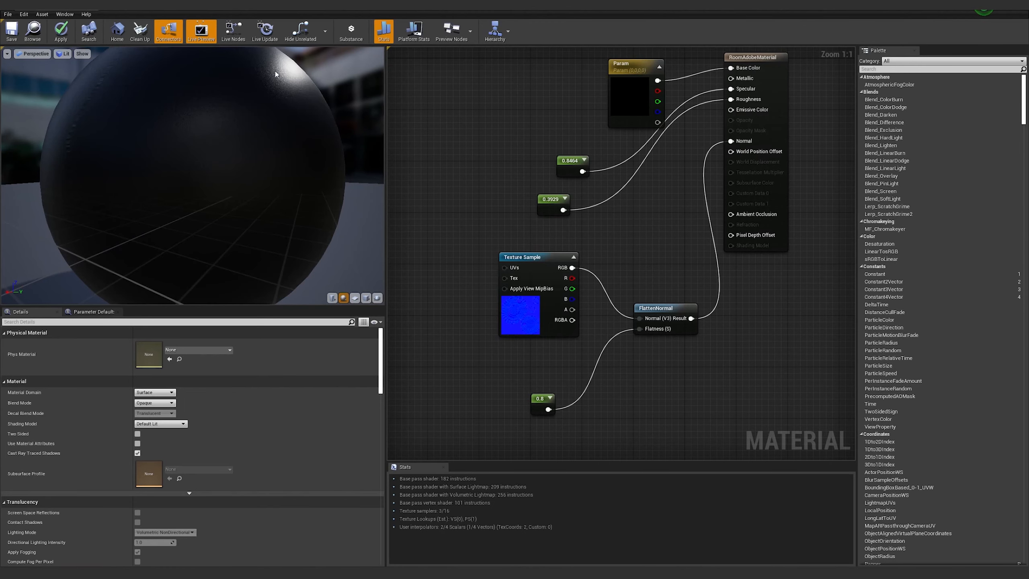
{"action": "left_click", "coordinate": [61, 30]}
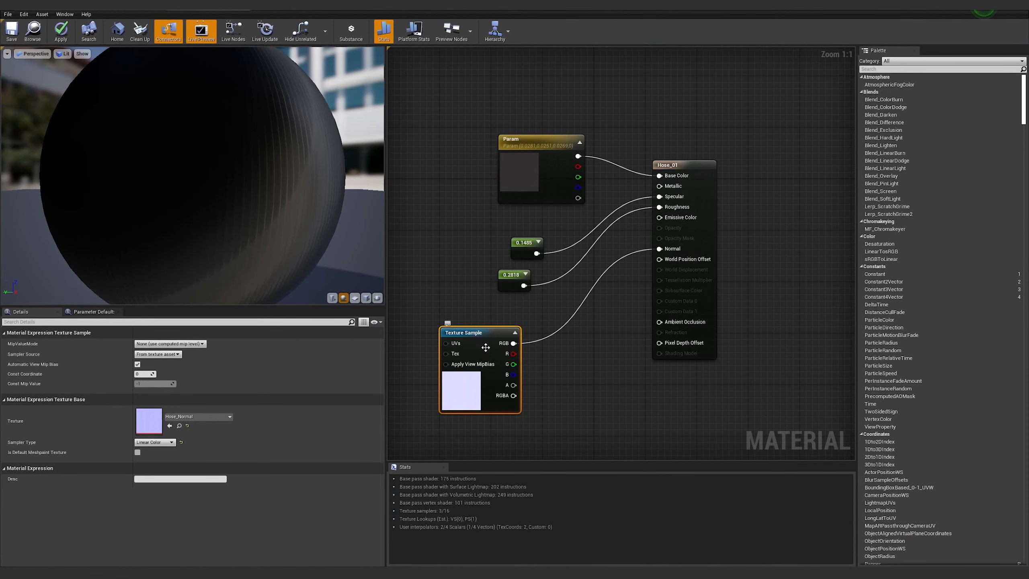
- Check the Hose_01 material's preview sphere, switch to Blender, and select the Hose_01 object beside the hologram table
{"action": "left_click_drag", "start_coordinate": [197, 152], "coordinate": [202, 193]}
{"action": "left_click_drag", "start_coordinate": [286, 182], "coordinate": [297, 207]}
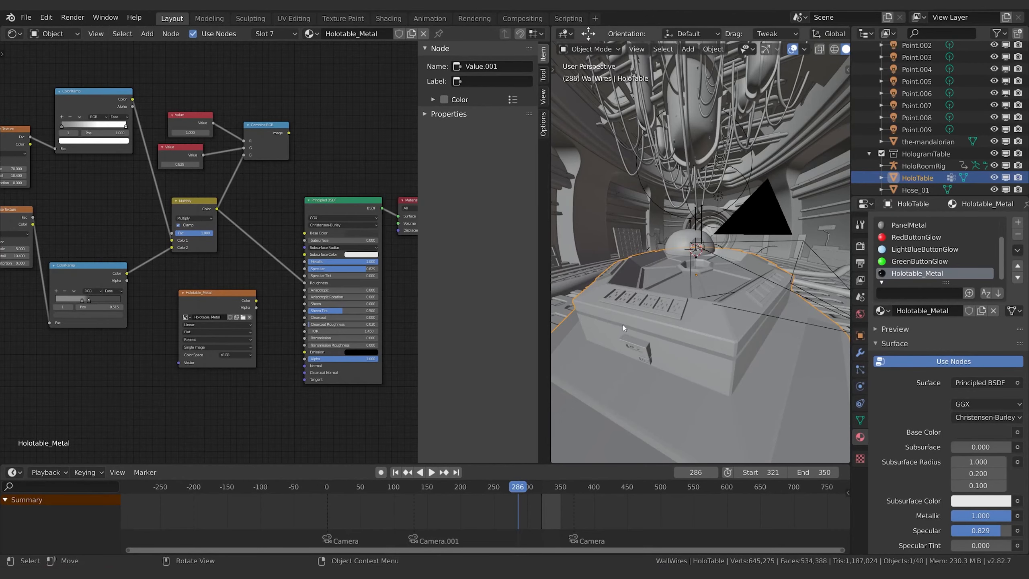
{"action": "middle_click_drag", "start_coordinate": [623, 325], "coordinate": [693, 355]}
{"action": "left_click", "coordinate": [693, 355]}
{"action": "middle_click_drag", "start_coordinate": [743, 378], "coordinate": [650, 347]}
{"action": "right_click", "coordinate": [247, 387]}
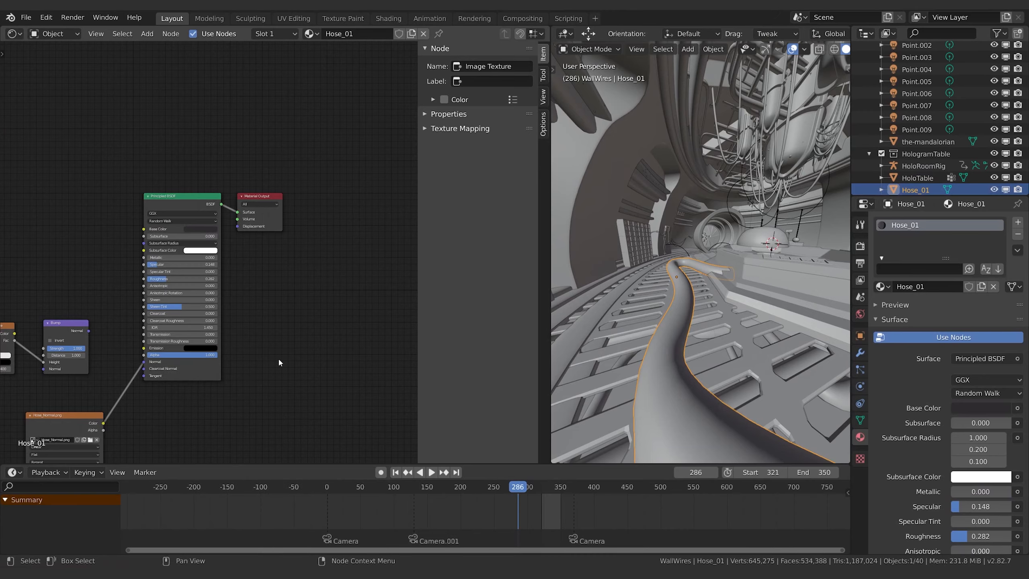
- Switch the Hose_Normal.png image texture's color space to Linear and back to Non-Color in the Hose_01 node graph
{"action": "middle_click_drag", "start_coordinate": [279, 359], "coordinate": [380, 256]}
{"action": "left_click", "coordinate": [166, 312]}
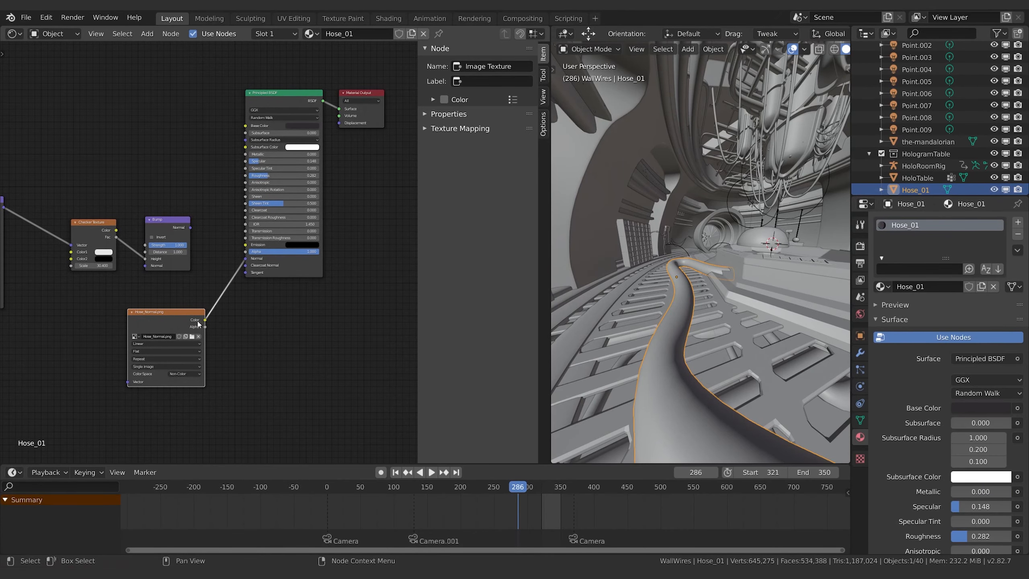
{"action": "left_click", "coordinate": [183, 374]}
{"action": "left_click", "coordinate": [187, 388]}
{"action": "left_click", "coordinate": [183, 381]}
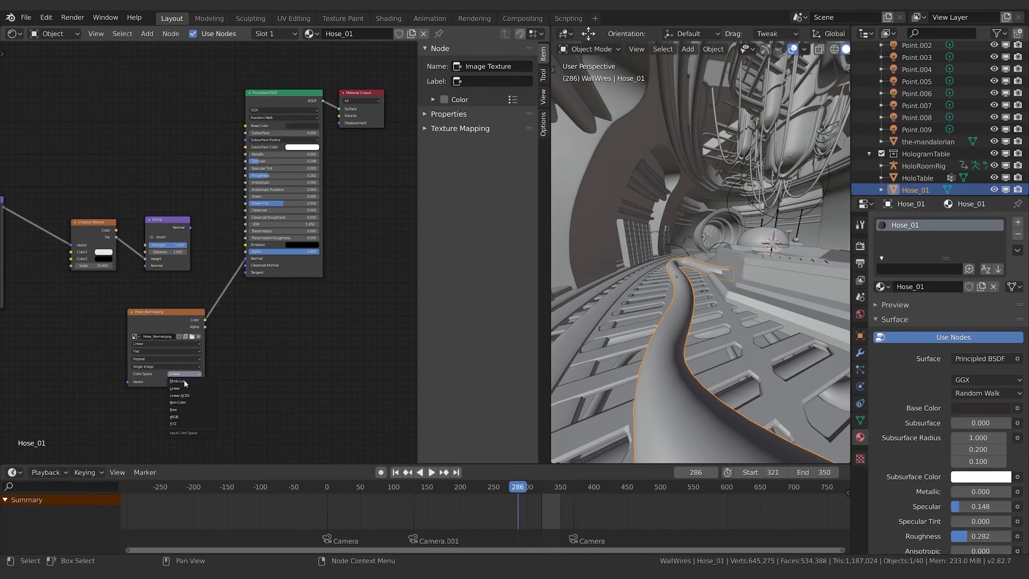
{"action": "left_click", "coordinate": [189, 403]}
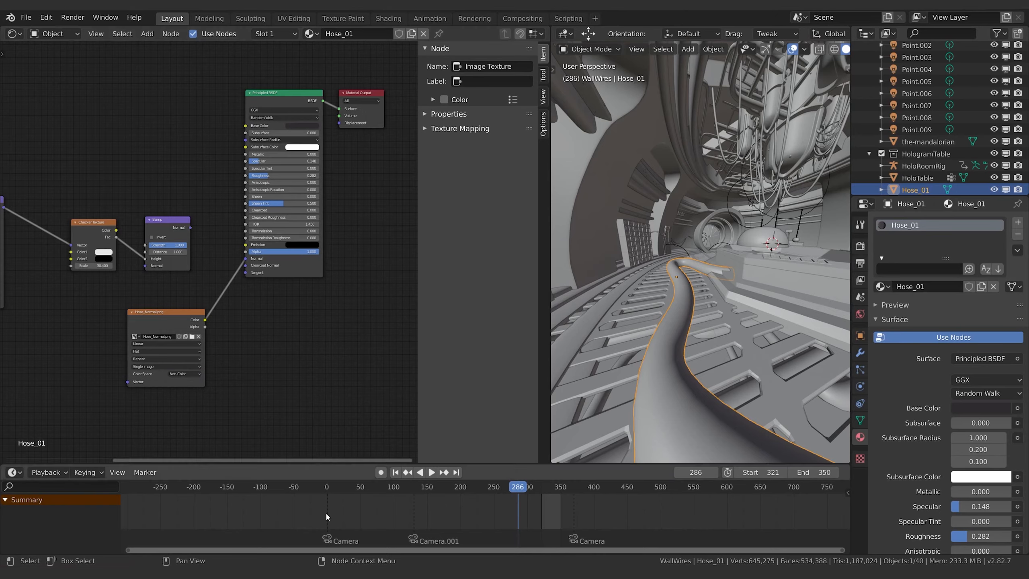
- Switch back to the Hose_01 material in Unreal Engine and set the Hose_Normal Texture Sample's Sampler Type to Normal
{"action": "left_click", "coordinate": [440, 544]}
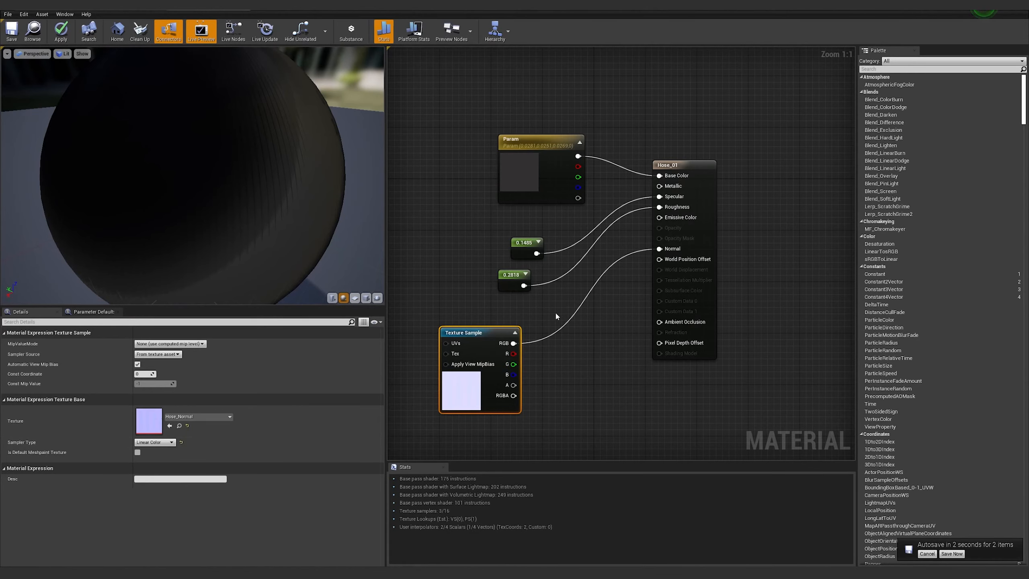
{"action": "left_click_drag", "start_coordinate": [244, 176], "coordinate": [130, 243]}
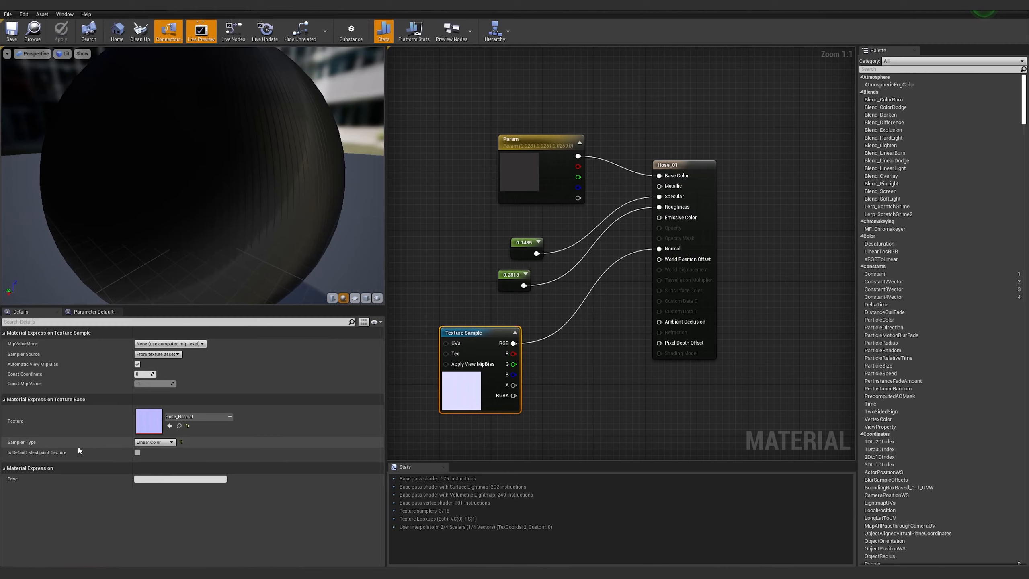
{"action": "left_click", "coordinate": [155, 442]}
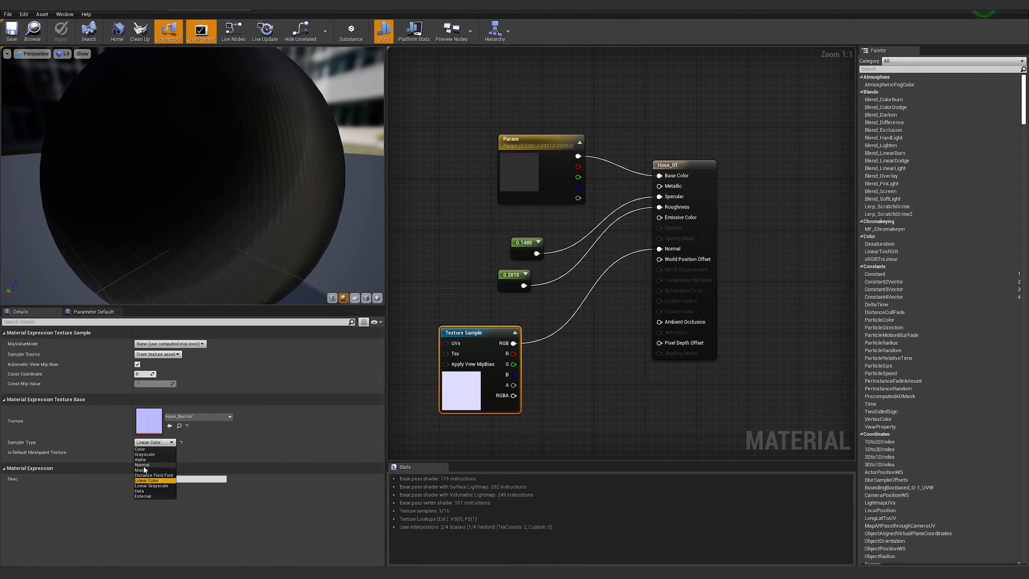
{"action": "left_click", "coordinate": [143, 465]}
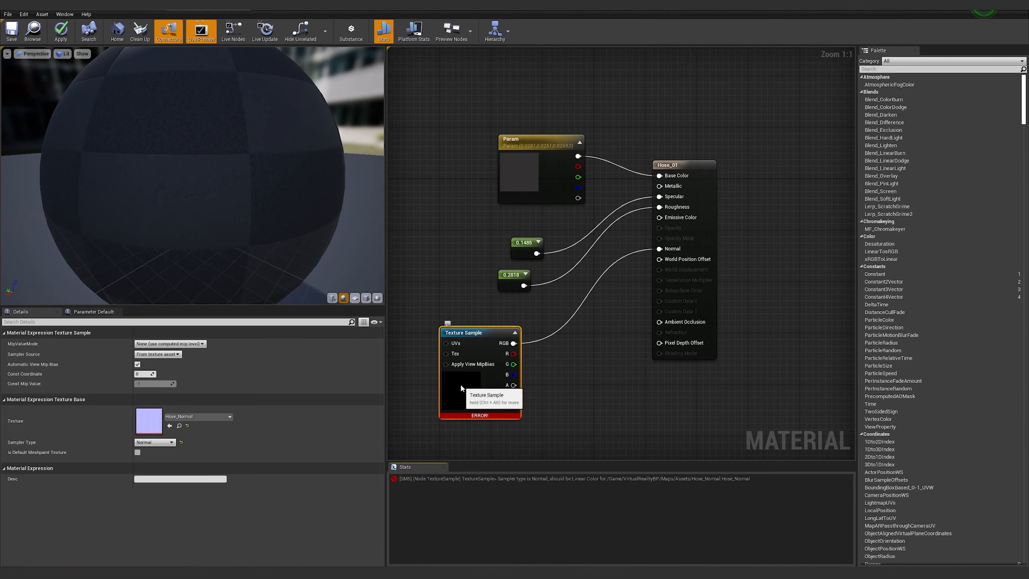
- Return to the level editor, find the Hose_Normal texture in the Assets folder, and open it in a maximized texture editor
{"action": "double_click", "coordinate": [157, 416]}
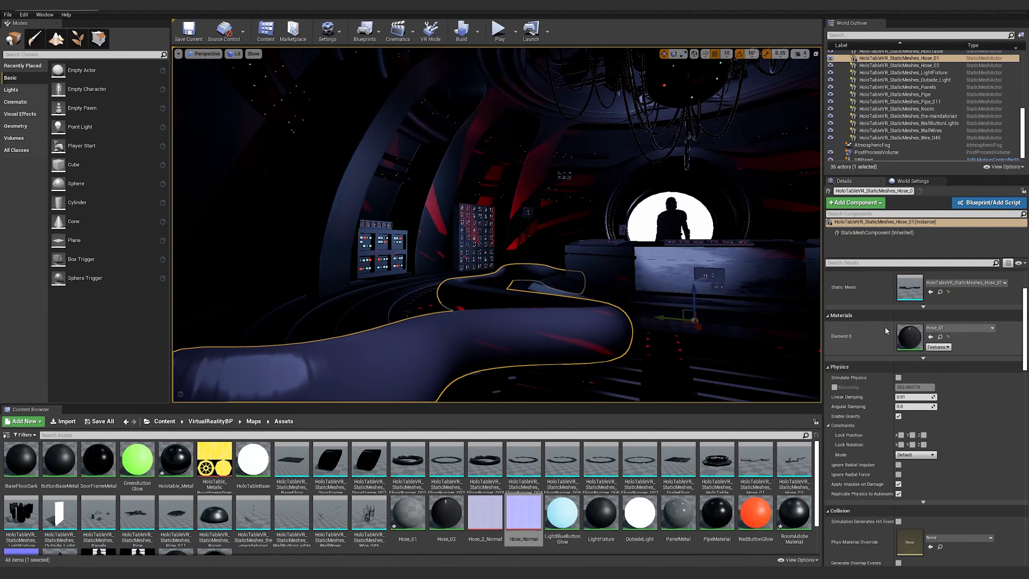
{"action": "left_click", "coordinate": [407, 513]}
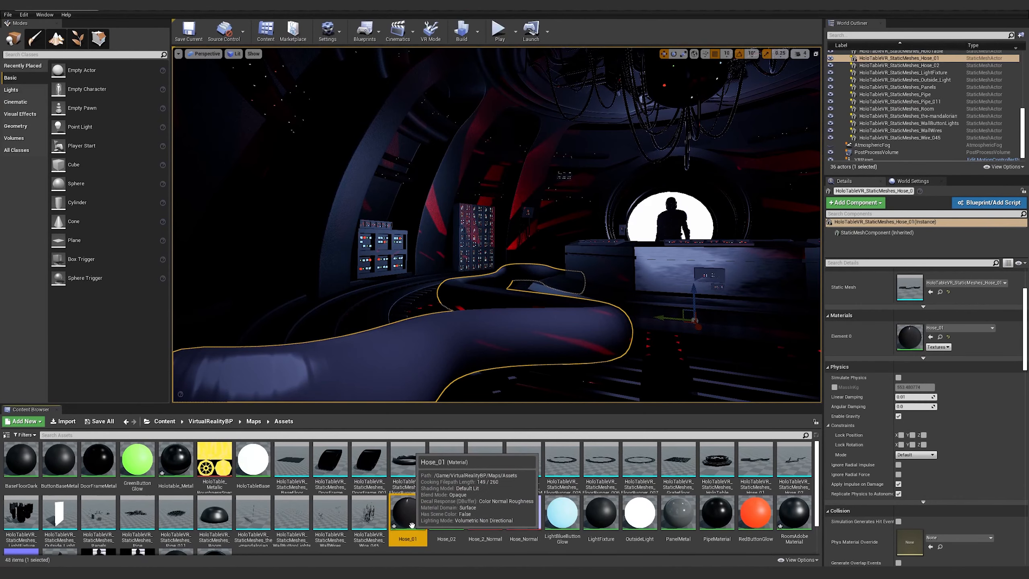
{"action": "left_click", "coordinate": [502, 514]}
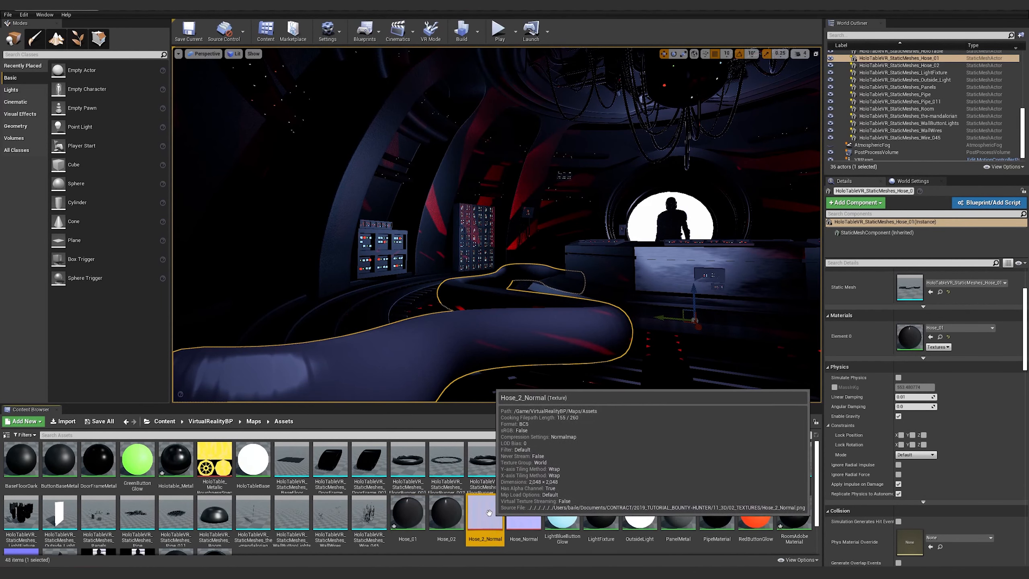
{"action": "double_click", "coordinate": [504, 515]}
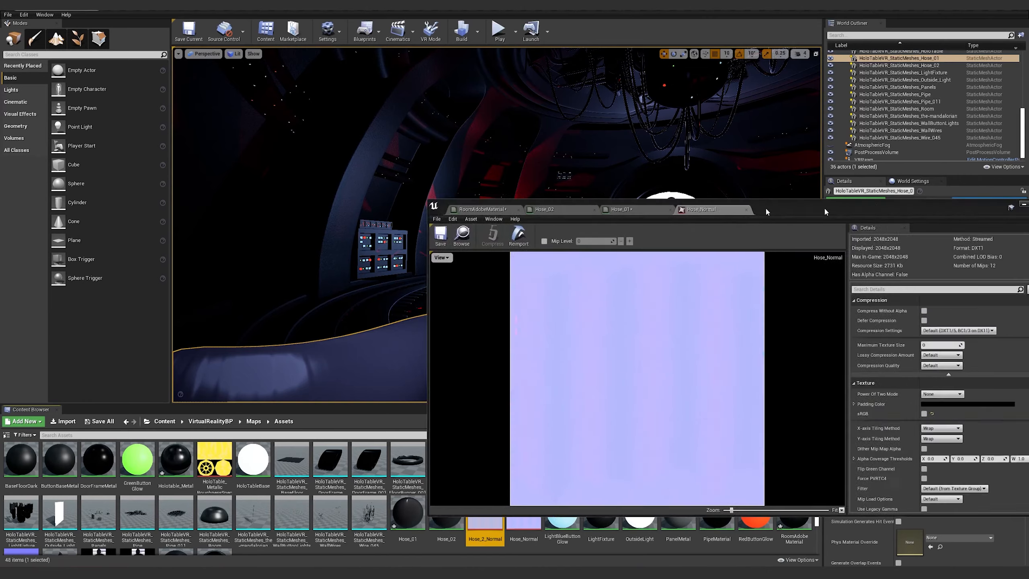
{"action": "double_click", "coordinate": [519, 179]}
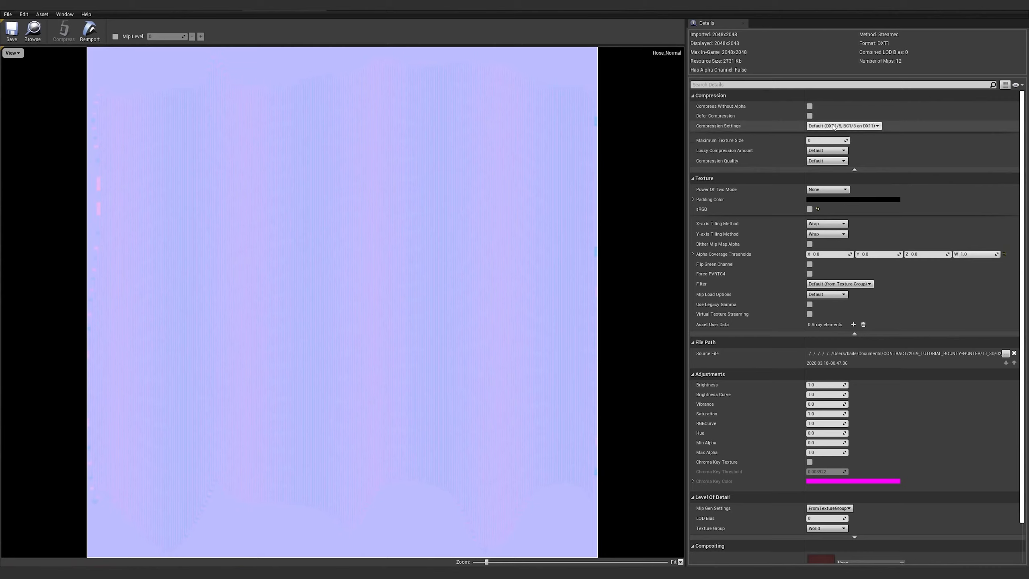
- Set the Hose_Normal texture's compression to Normalmap (DXT5, BC5 on DX11), save it, and return to the Hose_01 material
{"action": "left_click", "coordinate": [863, 127]}
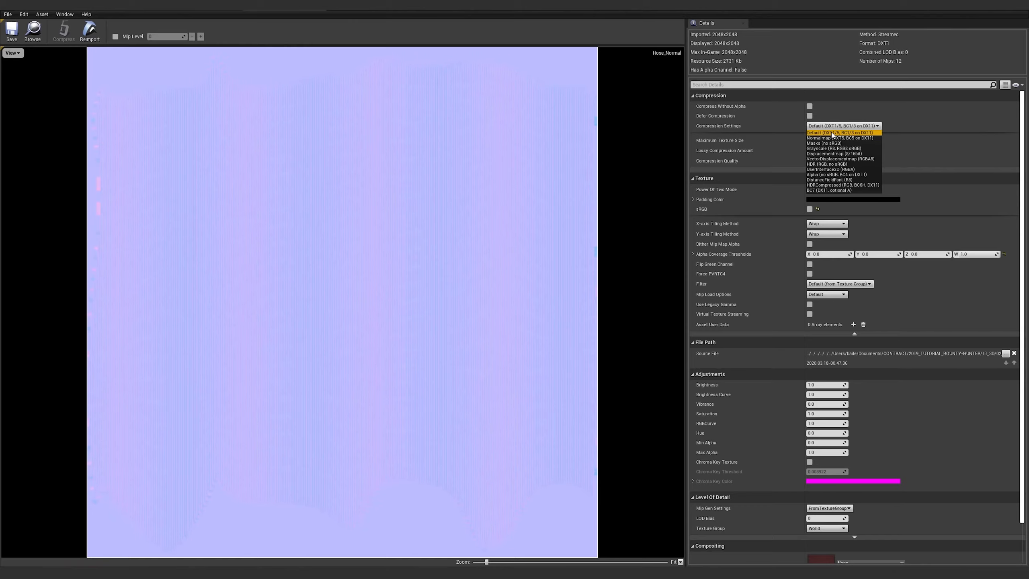
{"action": "left_click", "coordinate": [839, 138]}
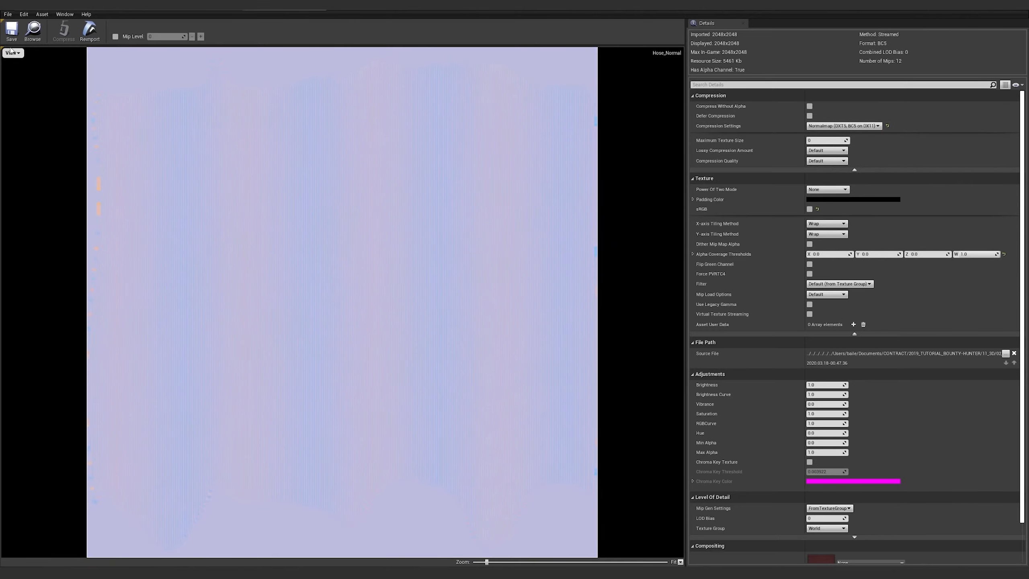
{"action": "left_click", "coordinate": [12, 32]}
{"action": "left_click", "coordinate": [186, 9]}
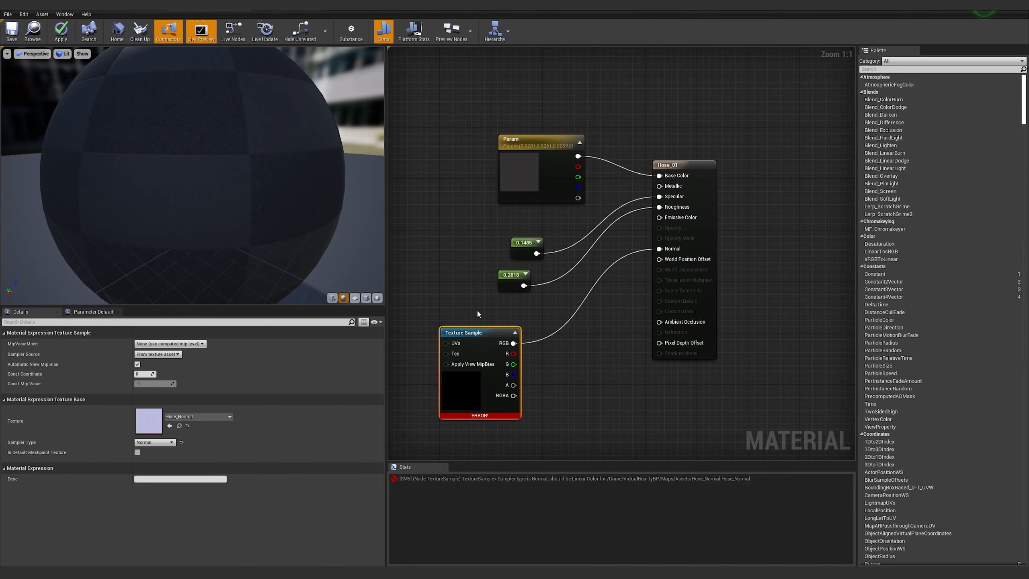
- Reselect Normal as the Hose_Normal Texture Sample's Sampler Type and apply the Hose_01 material
{"action": "left_click", "coordinate": [154, 442]}
{"action": "left_click", "coordinate": [152, 456]}
{"action": "left_click", "coordinate": [154, 442]}
{"action": "left_click", "coordinate": [153, 470]}
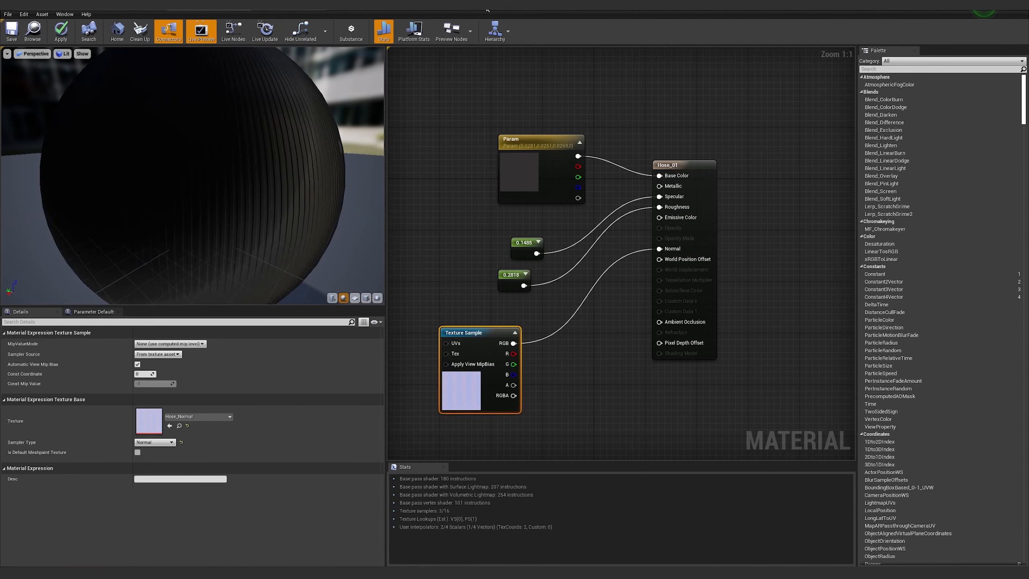
{"action": "left_click", "coordinate": [61, 31]}
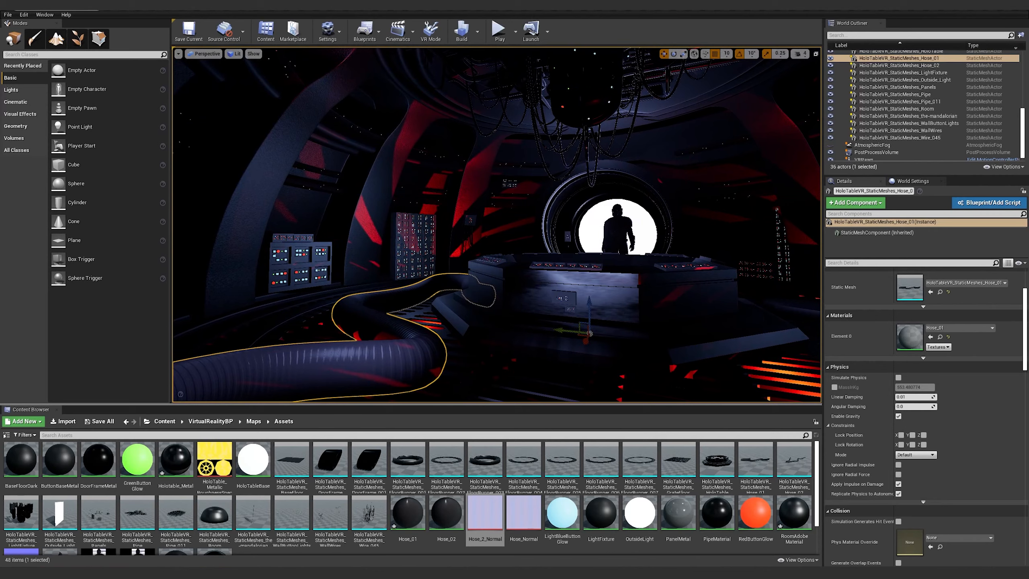
- Select the Outside_Light mesh behind the silhouetted figure in the level and open its OutsideLight material
{"action": "scroll", "coordinate": [560, 527], "scroll_direction": "down", "scroll_amount": 1}
{"action": "left_click", "coordinate": [560, 541]}
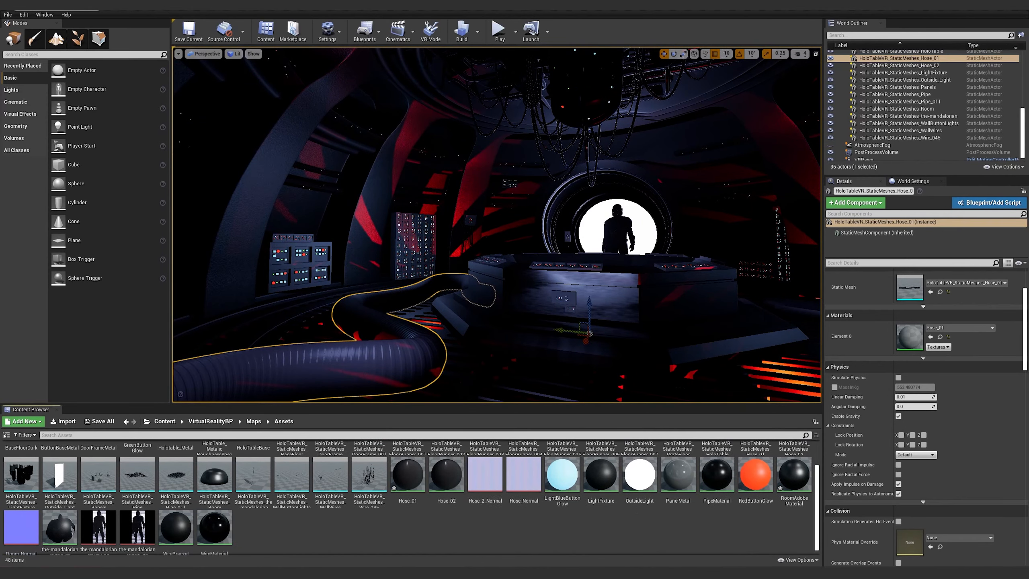
{"action": "middle_click_drag", "start_coordinate": [595, 364], "coordinate": [604, 311]}
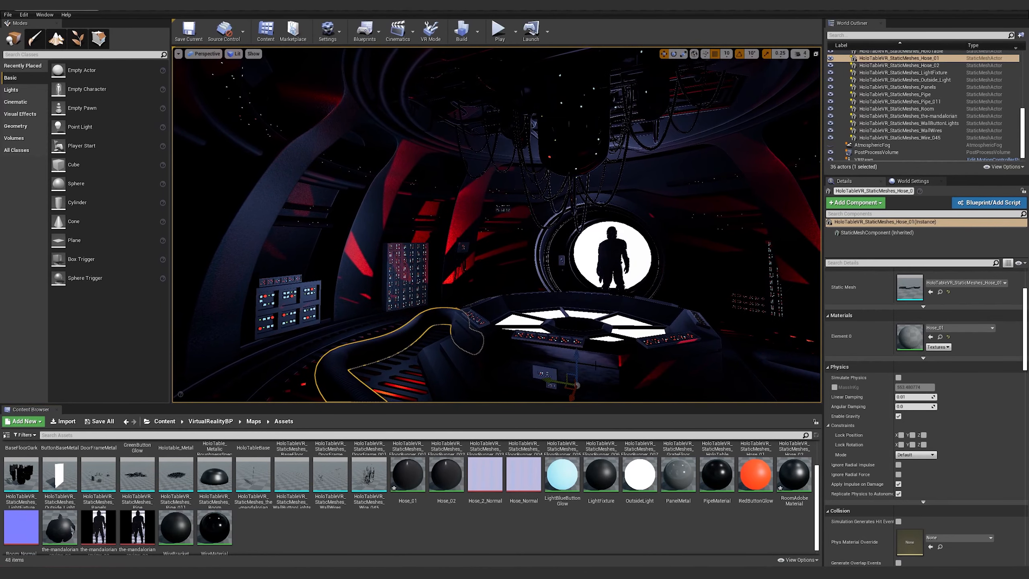
{"action": "left_click", "coordinate": [644, 261]}
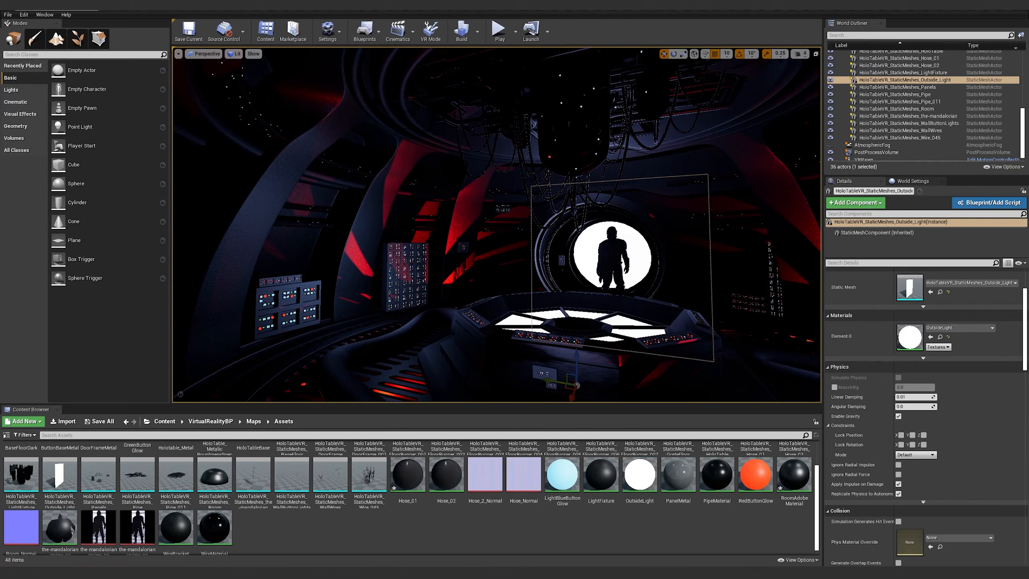
{"action": "double_click", "coordinate": [638, 474]}
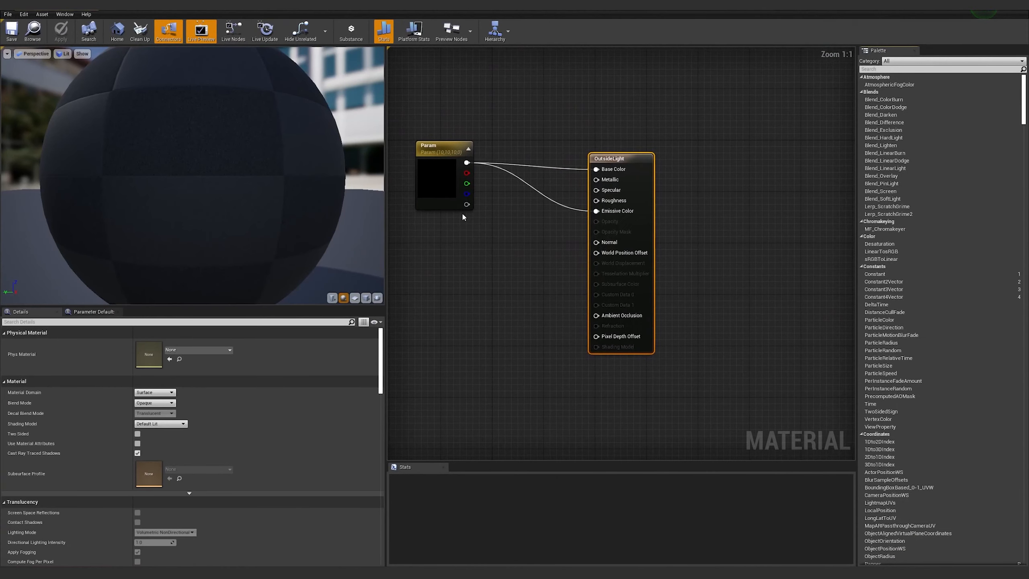
- Examine the Param node's color values in the OutsideLight material and close the material without applying any changes
{"action": "left_click", "coordinate": [441, 186]}
{"action": "double_click", "coordinate": [442, 187]}
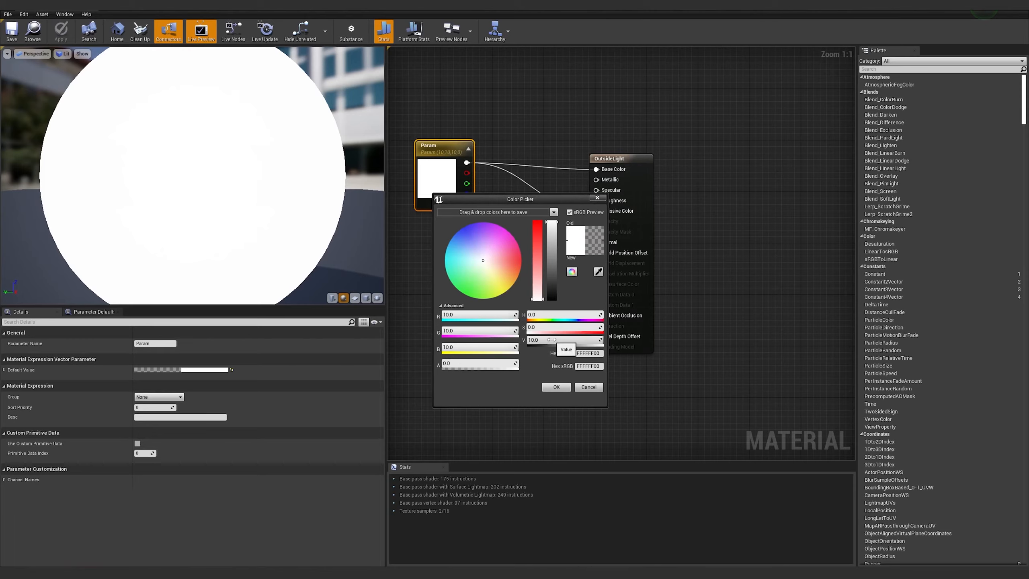
{"action": "left_click", "coordinate": [561, 386]}
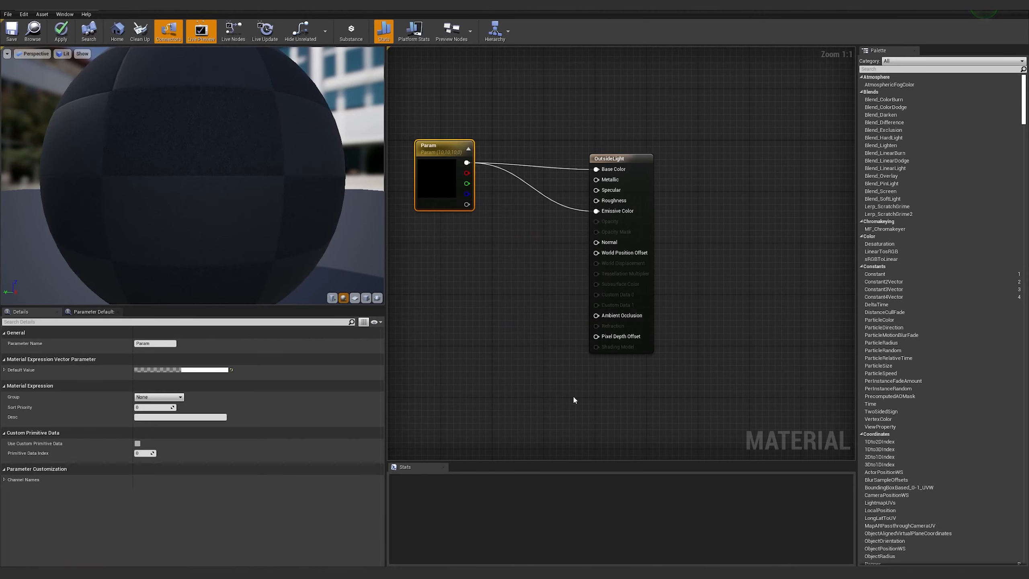
{"action": "left_click", "coordinate": [151, 9]}
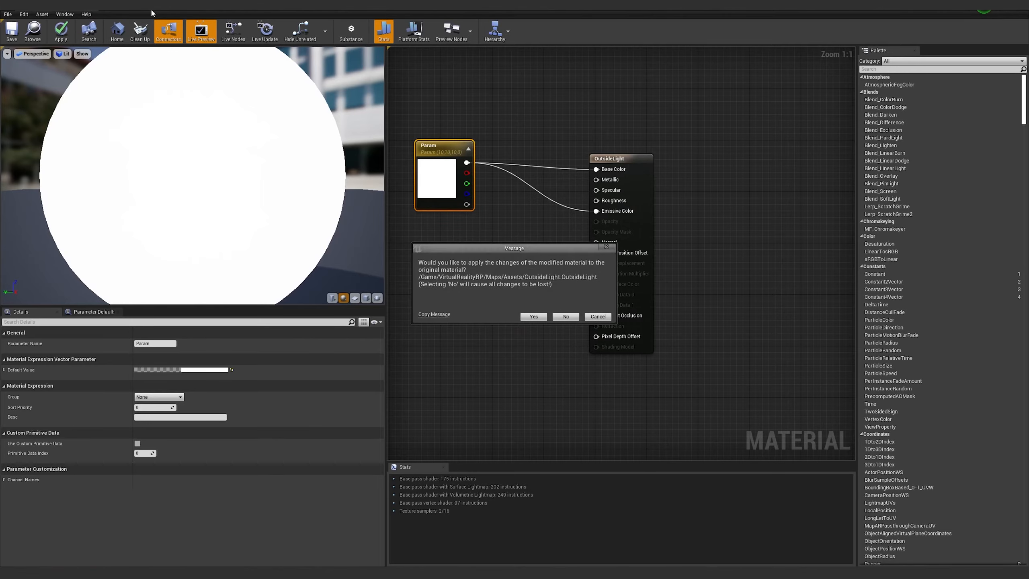
{"action": "left_click", "coordinate": [566, 316]}
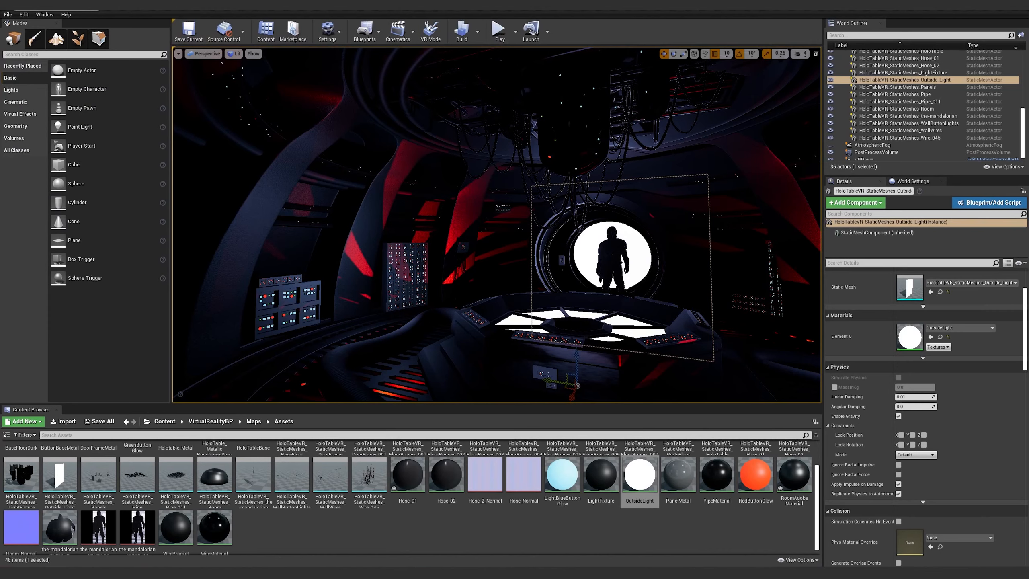
- Check the RedButtonGlow material and the hose normal textures, look around the lit room, and switch to Blender
{"action": "left_click", "coordinate": [615, 532]}
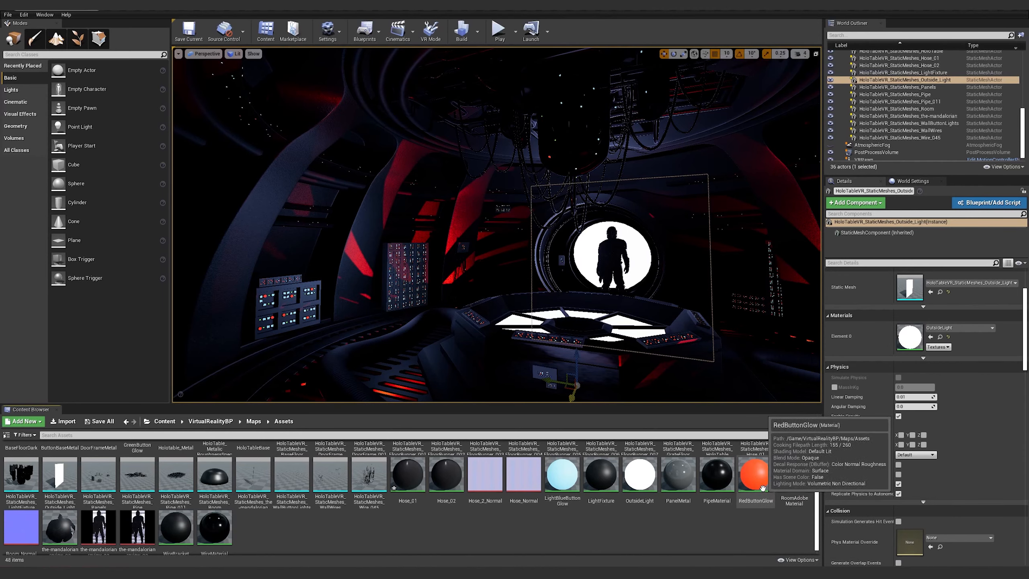
{"action": "mouse_move", "coordinate": [761, 481]}
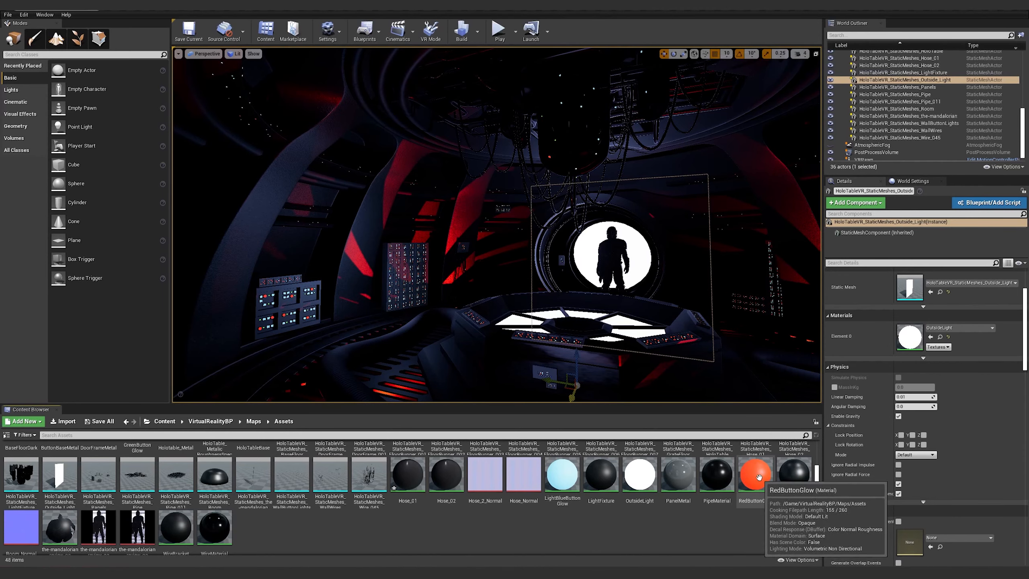
{"action": "right_click_drag", "start_coordinate": [497, 225], "coordinate": [575, 218]}
{"action": "key", "text": "q"}
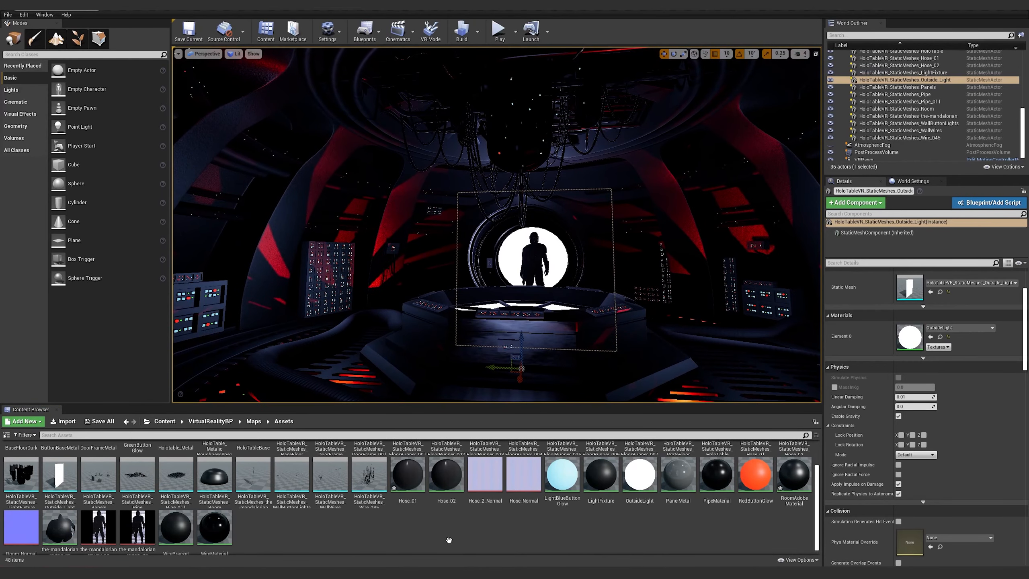
{"action": "scroll", "coordinate": [449, 539], "scroll_direction": "up", "scroll_amount": 2}
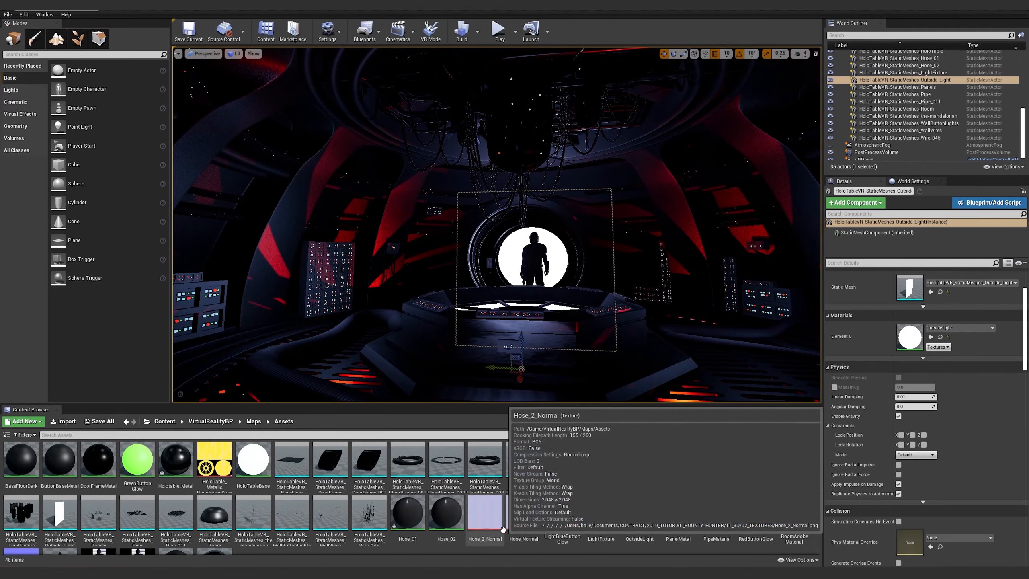
{"action": "scroll", "coordinate": [597, 526], "scroll_direction": "down", "scroll_amount": 1}
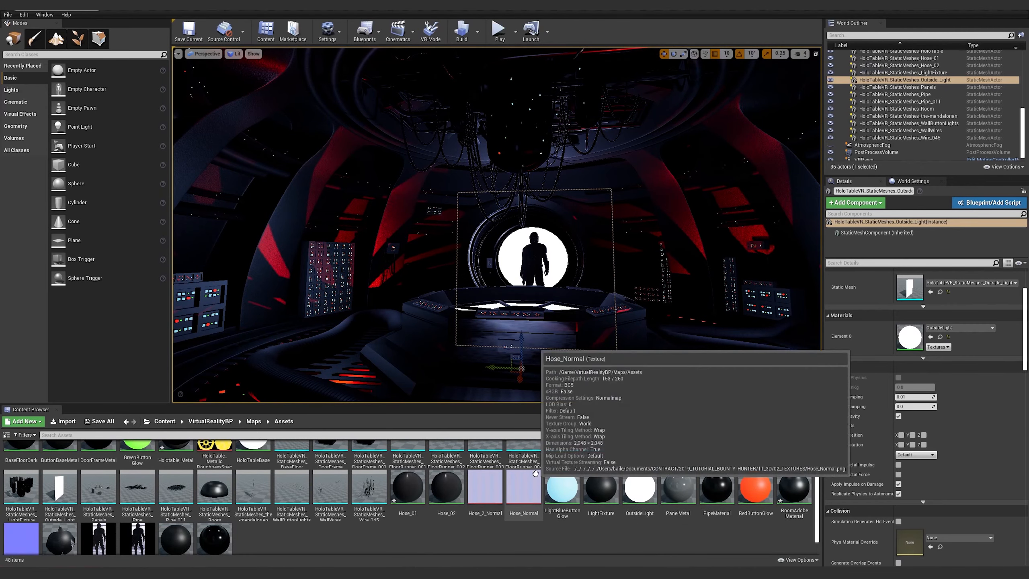
{"action": "mouse_move", "coordinate": [497, 251]}
{"action": "middle_mouse_down"}
{"action": "mouse_move", "coordinate": [464, 246]}
{"action": "mouse_move", "coordinate": [478, 247]}
{"action": "middle_mouse_up"}
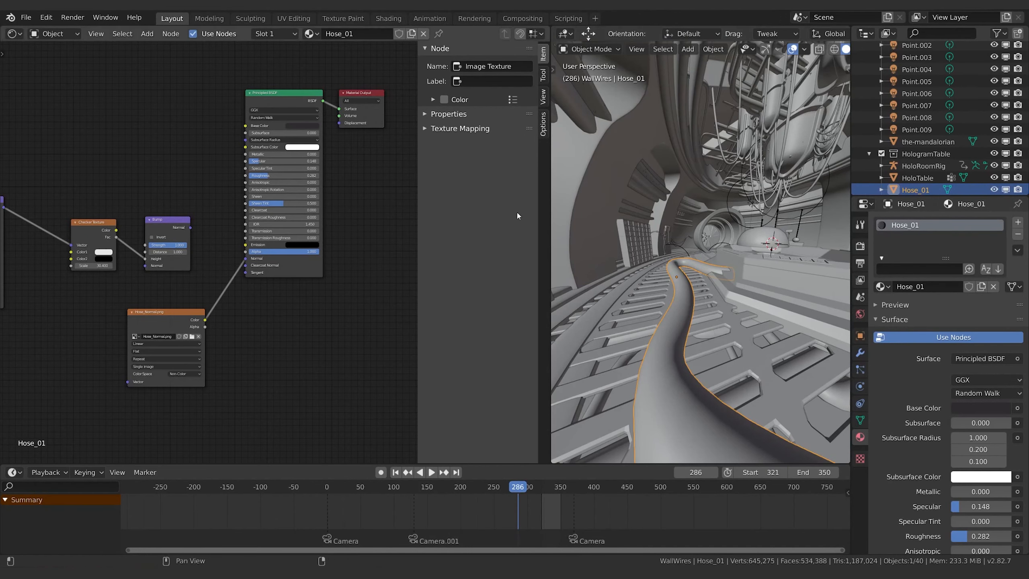
- Extend the 3D viewport over the node editor, show the scene's render settings, and switch the viewport to Rendered shading
{"action": "middle_click_drag", "start_coordinate": [769, 283], "coordinate": [656, 277]}
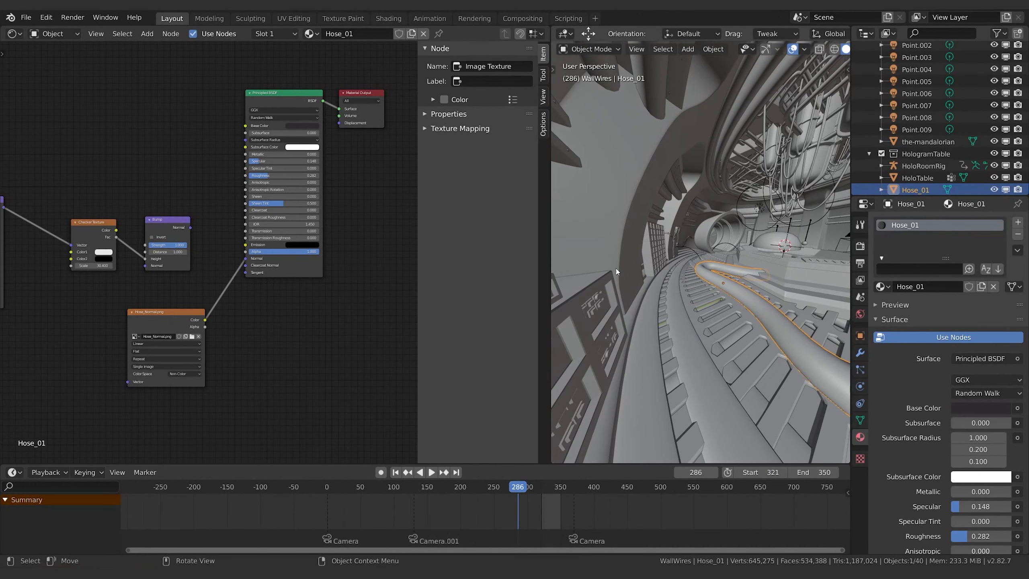
{"action": "left_click_drag", "start_coordinate": [552, 460], "coordinate": [502, 438]}
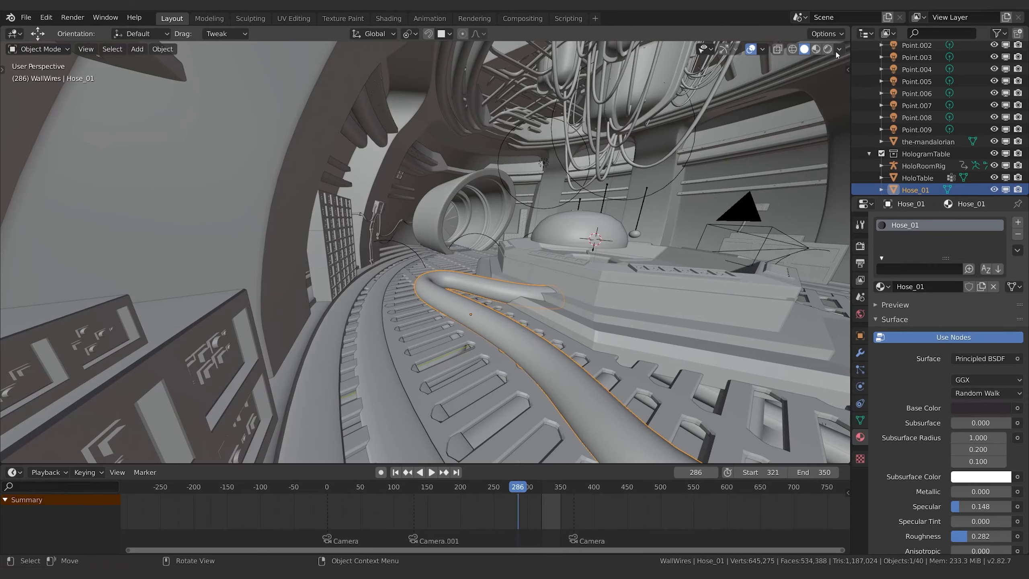
{"action": "left_click", "coordinate": [860, 246]}
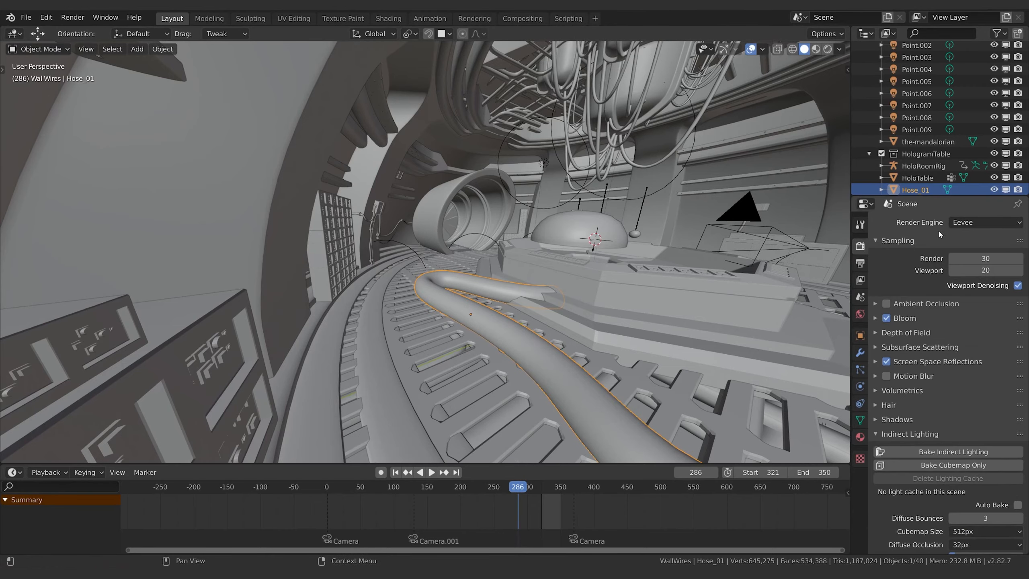
{"action": "left_click", "coordinate": [828, 49]}
{"action": "middle_click_drag", "start_coordinate": [753, 257], "coordinate": [621, 281]}
- Collapse the scene's Indirect Lighting render settings and expand its Color Management settings
{"action": "left_click", "coordinate": [860, 420]}
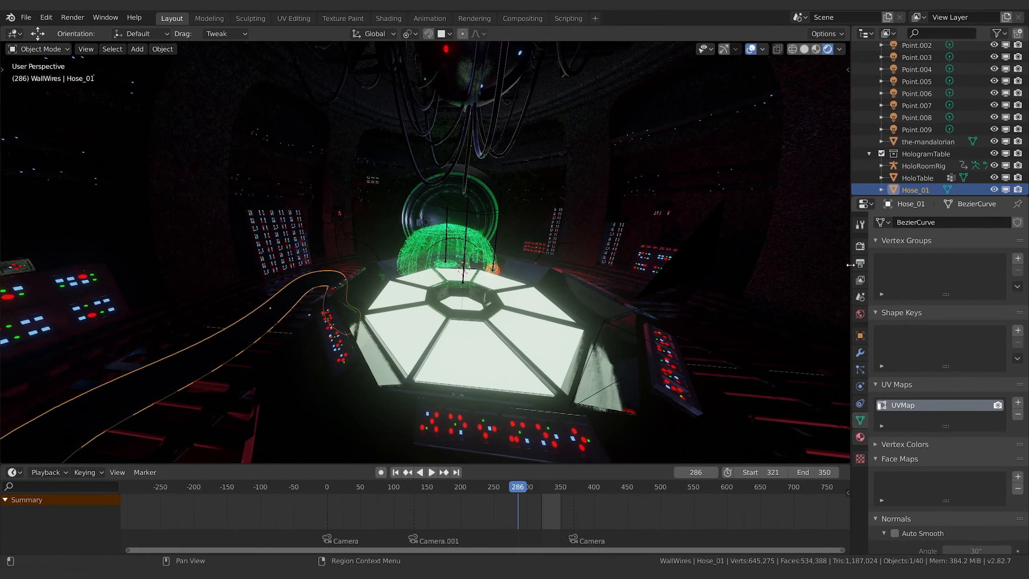
{"action": "left_click", "coordinate": [859, 247]}
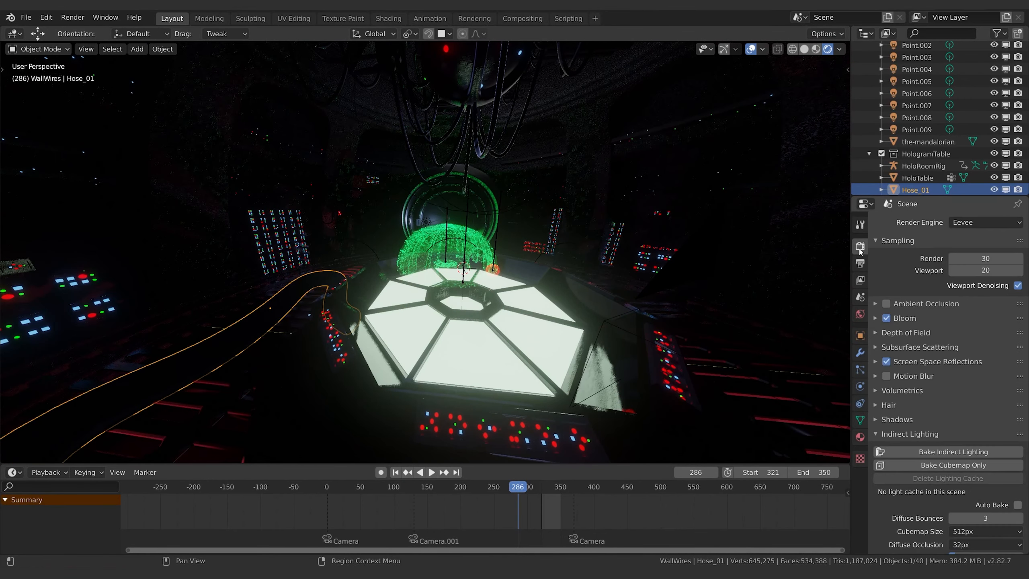
{"action": "left_click", "coordinate": [883, 434]}
{"action": "left_click", "coordinate": [890, 451]}
{"action": "left_click", "coordinate": [890, 451]}
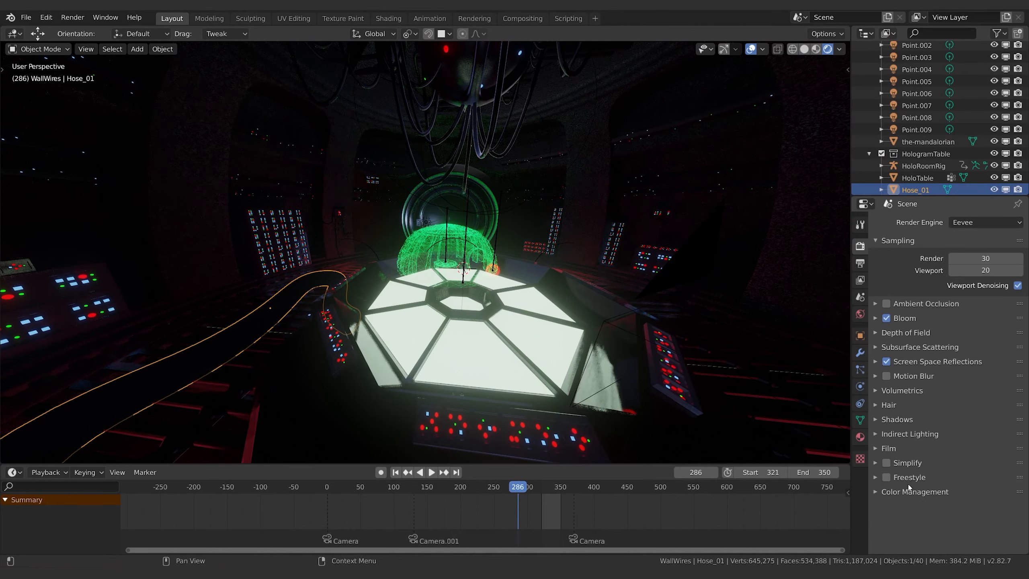
{"action": "left_click", "coordinate": [911, 491]}
{"action": "scroll", "coordinate": [912, 492], "scroll_direction": "down", "scroll_amount": 3}
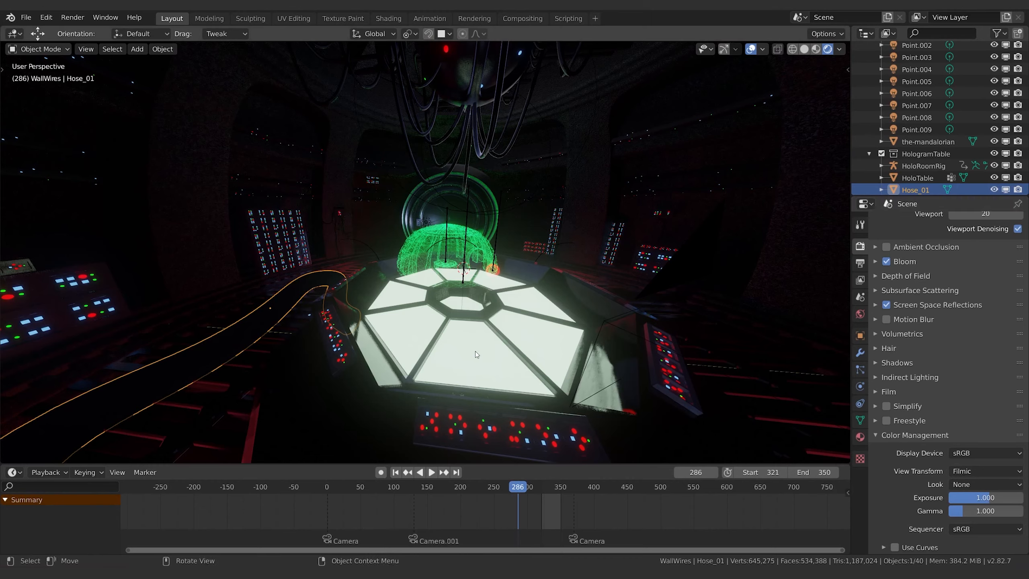
- Try the Standard and Filmic Log view transforms on the rendered room and set the view transform back to Filmic
{"action": "left_click", "coordinate": [985, 472]}
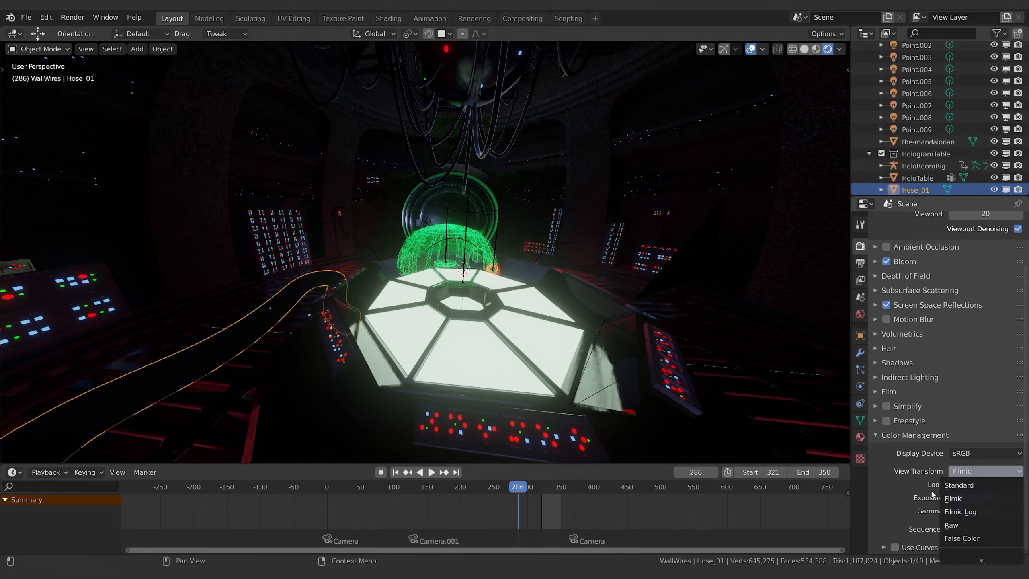
{"action": "left_click", "coordinate": [960, 489]}
{"action": "left_click", "coordinate": [985, 471]}
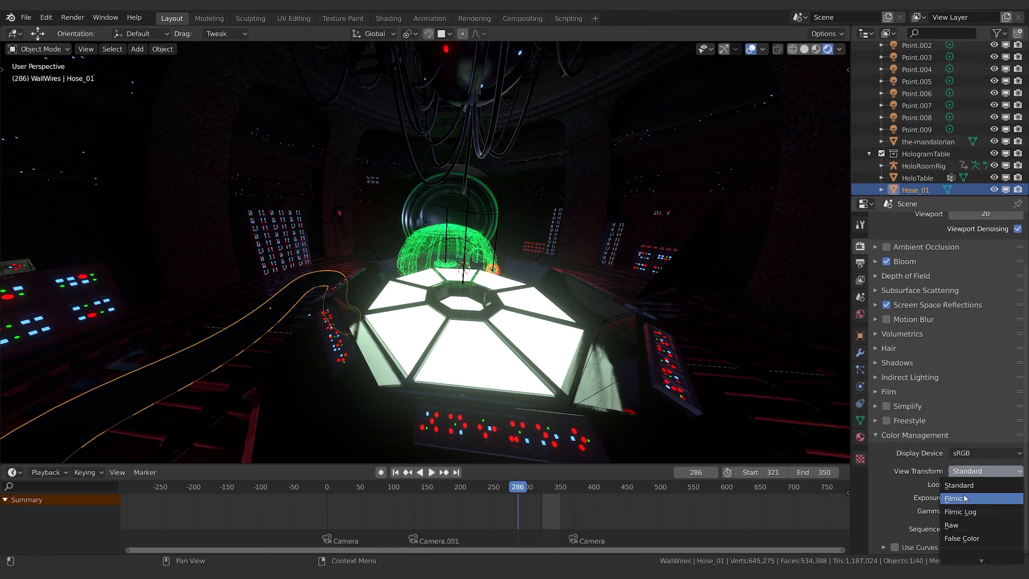
{"action": "left_click", "coordinate": [967, 512]}
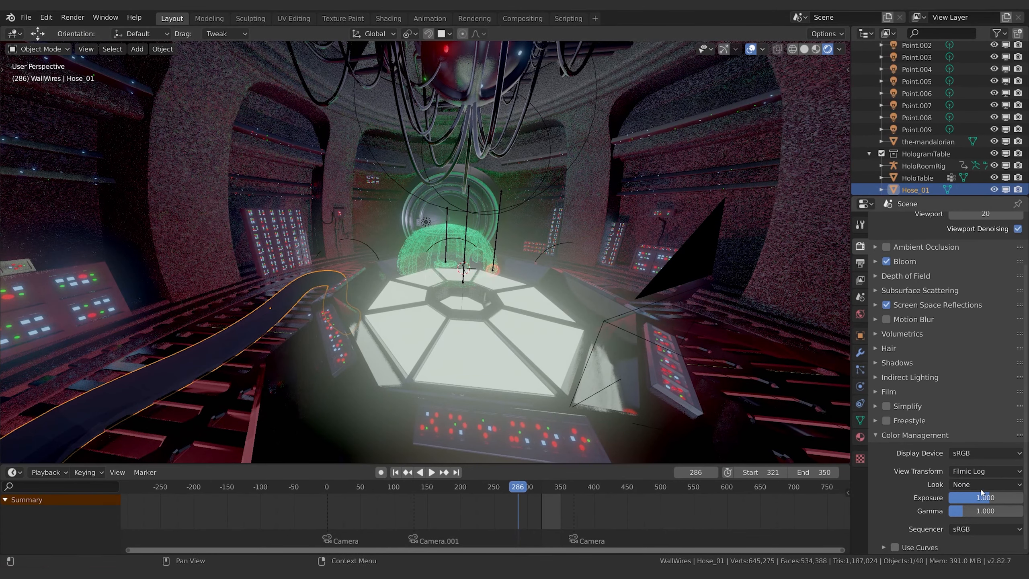
{"action": "left_click", "coordinate": [966, 473]}
{"action": "left_click", "coordinate": [968, 498]}
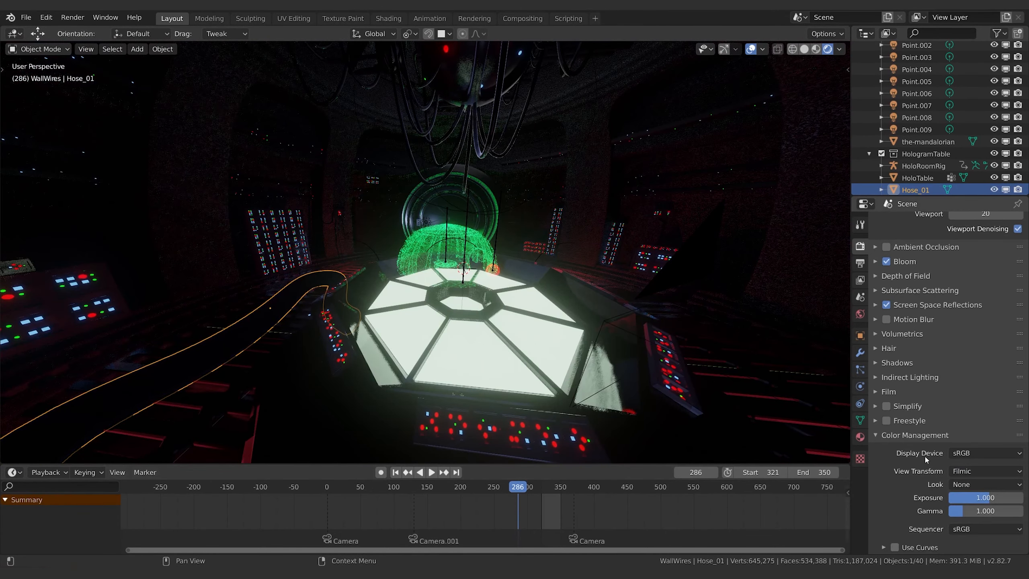
{"action": "left_click", "coordinate": [965, 485]}
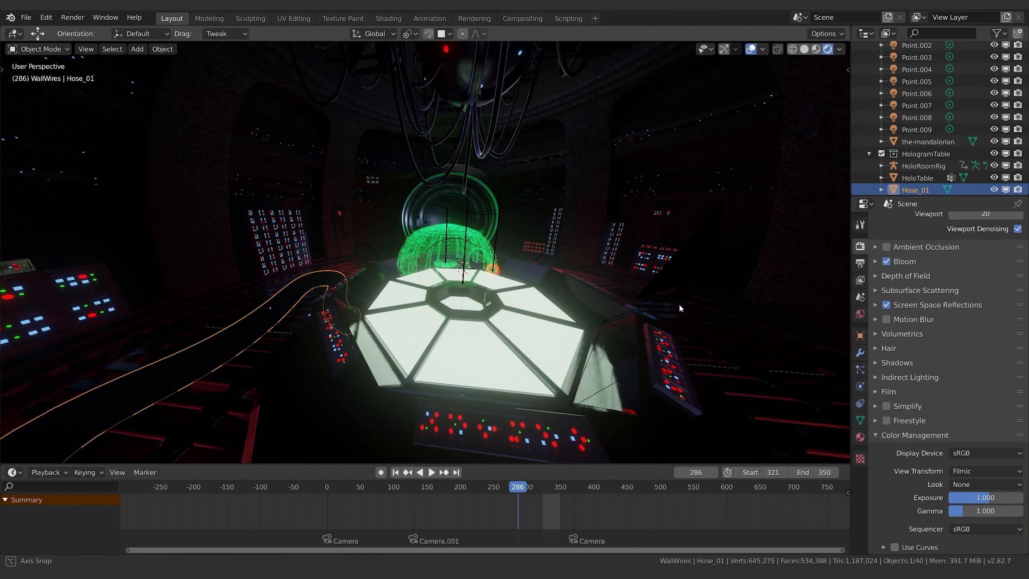
- Look over the rendered hologram room from the hologram table back to the hose and side consoles
{"action": "key", "text": "KP_6"}
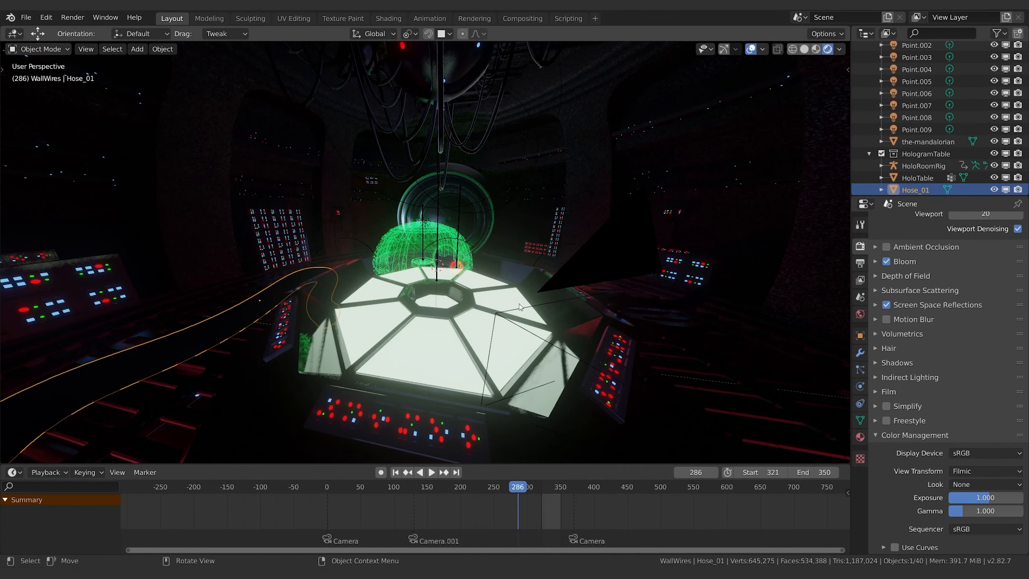
{"action": "middle_click_drag", "start_coordinate": [519, 307], "coordinate": [502, 283]}
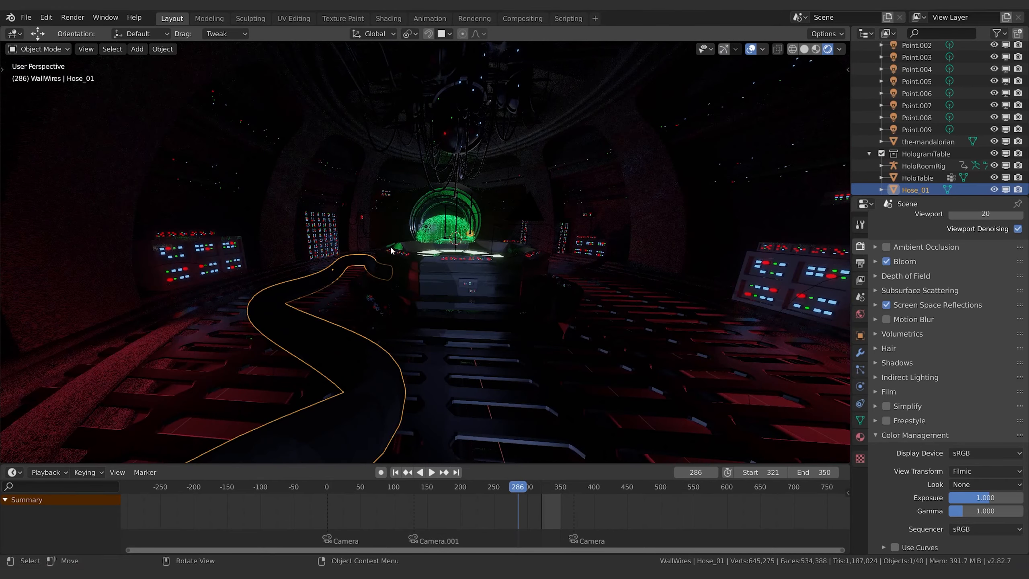
{"action": "middle_click_drag", "start_coordinate": [494, 248], "coordinate": [574, 307]}
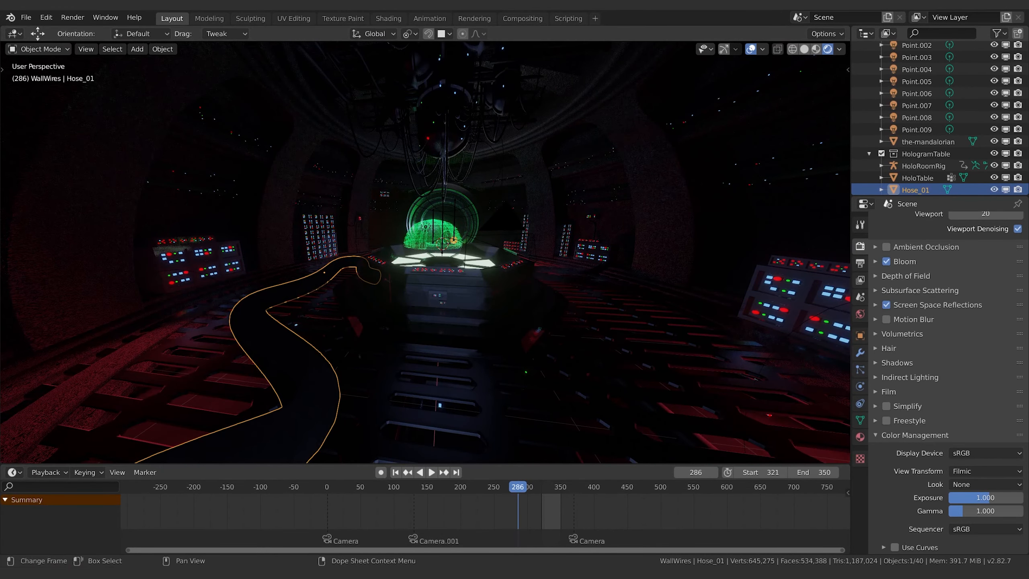